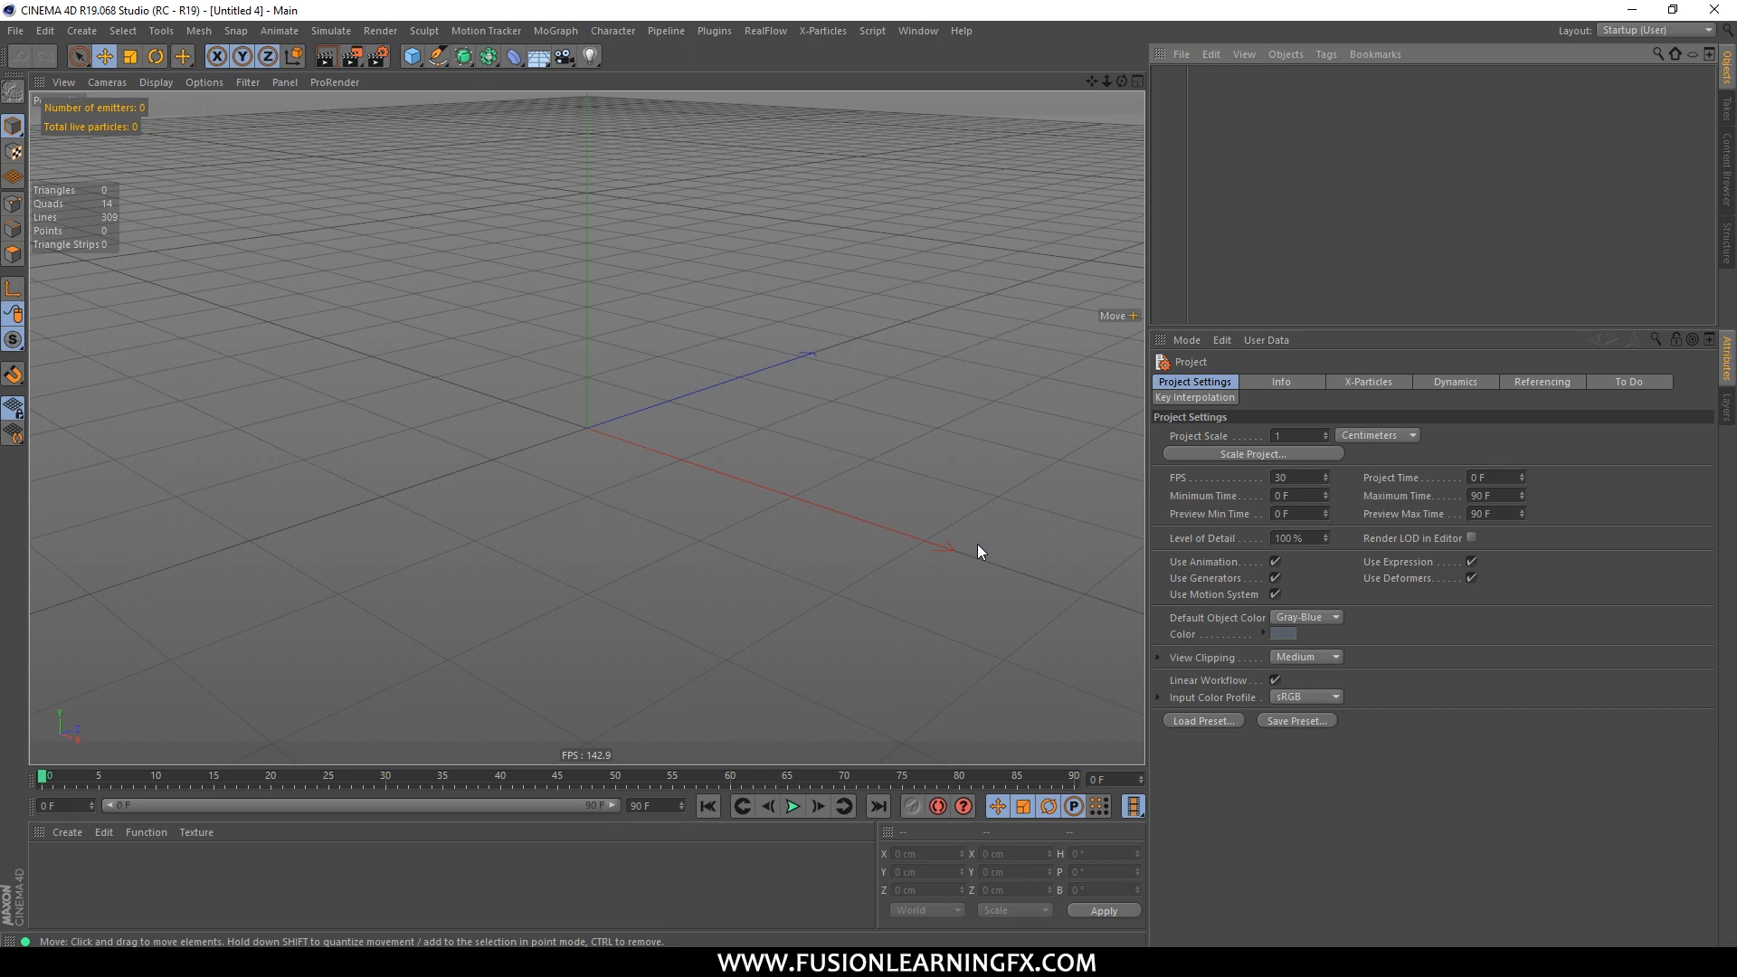
Step: Add a cube primitive to the empty scene
{"action": "left_click", "coordinate": [416, 62]}
{"action": "left_click", "coordinate": [457, 78]}
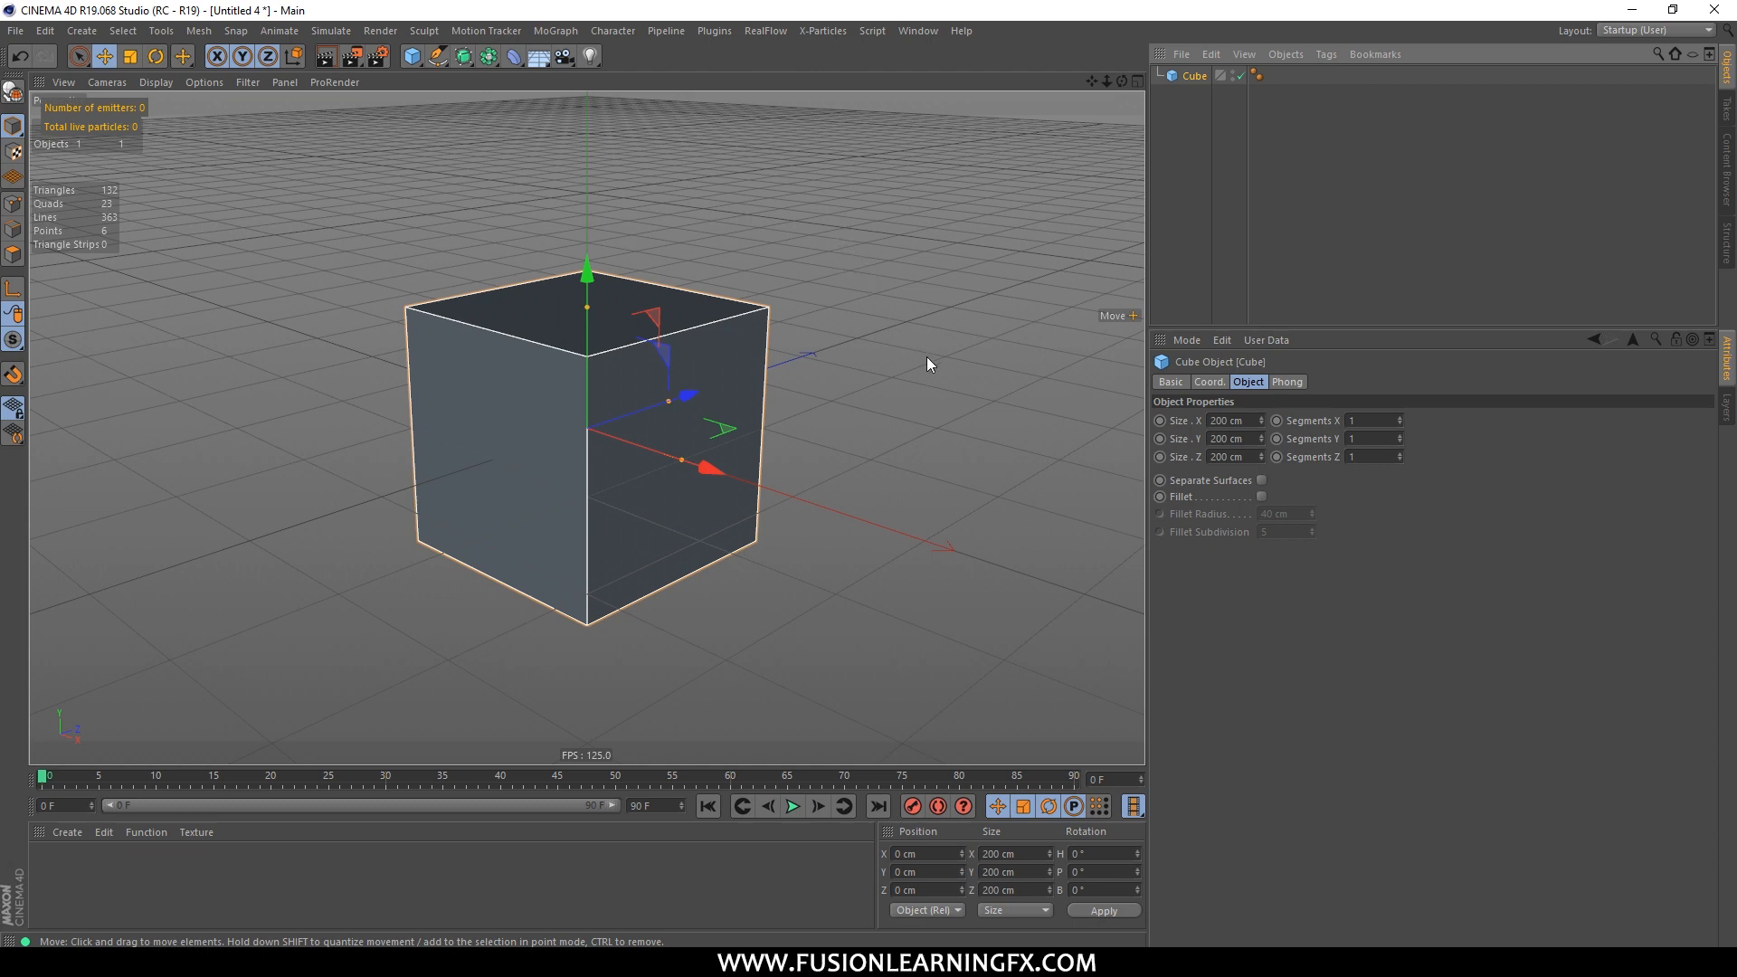
Step: Add a Bend deformer to the scene alongside the cube
{"action": "left_click", "coordinate": [82, 31]}
{"action": "mouse_move", "coordinate": [105, 121]}
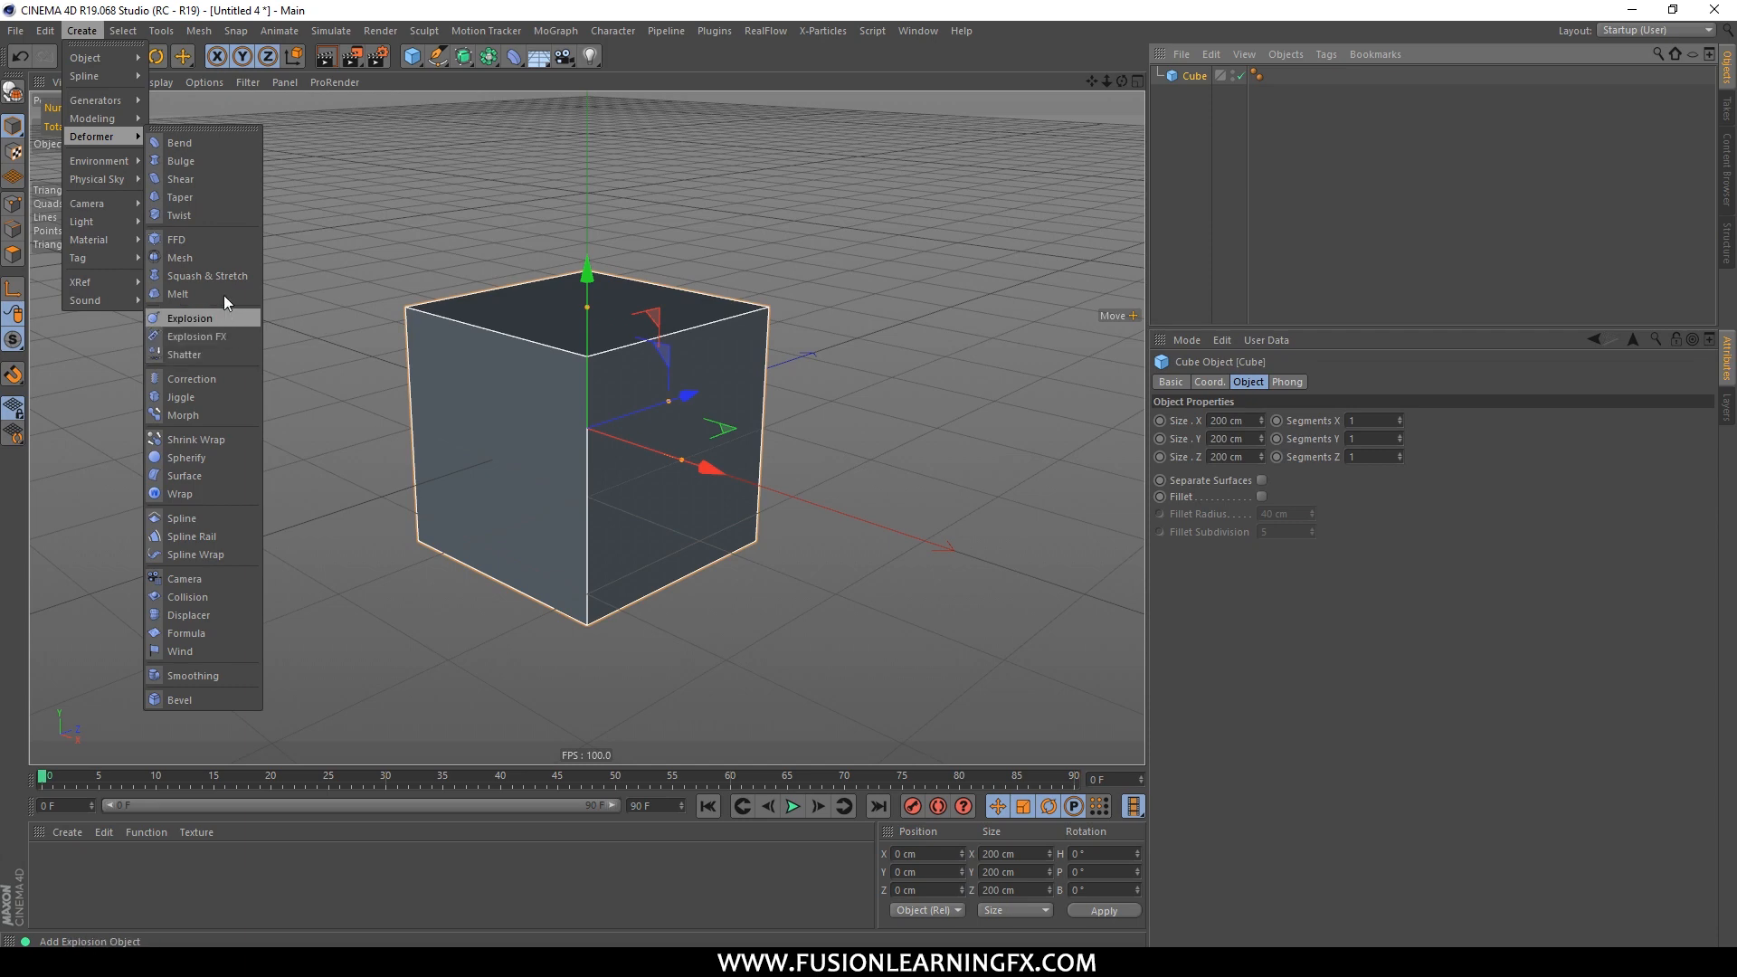
{"action": "left_click", "coordinate": [481, 177]}
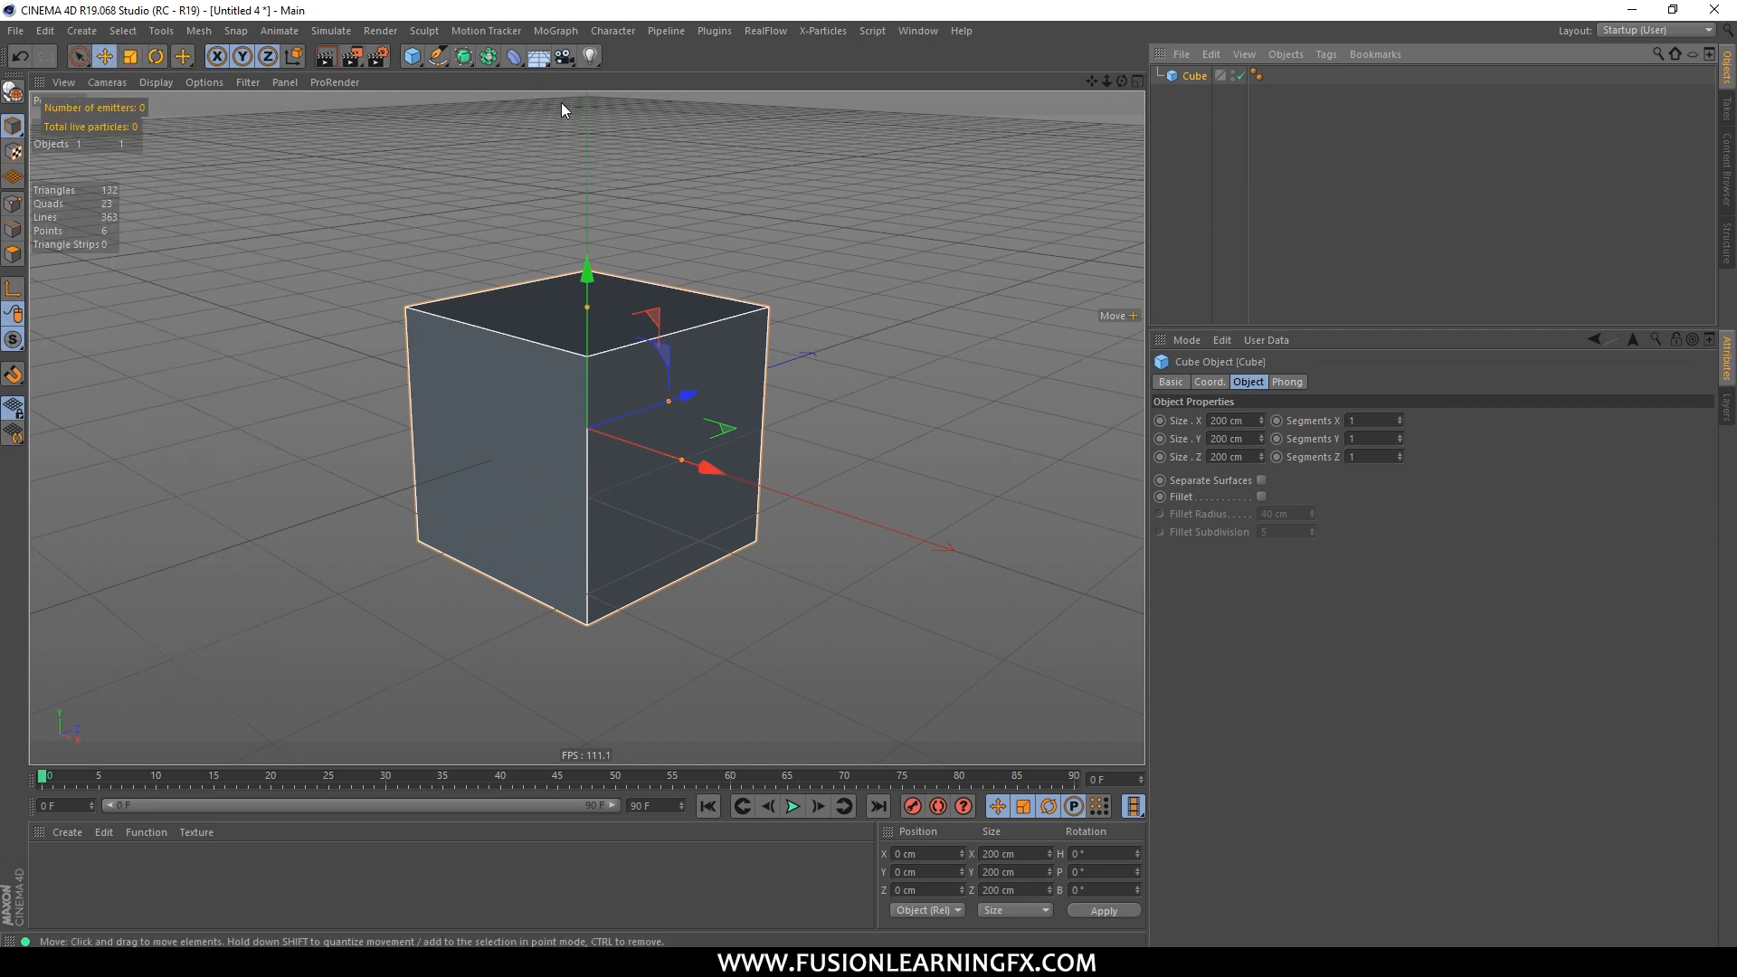
{"action": "left_click", "coordinate": [512, 60]}
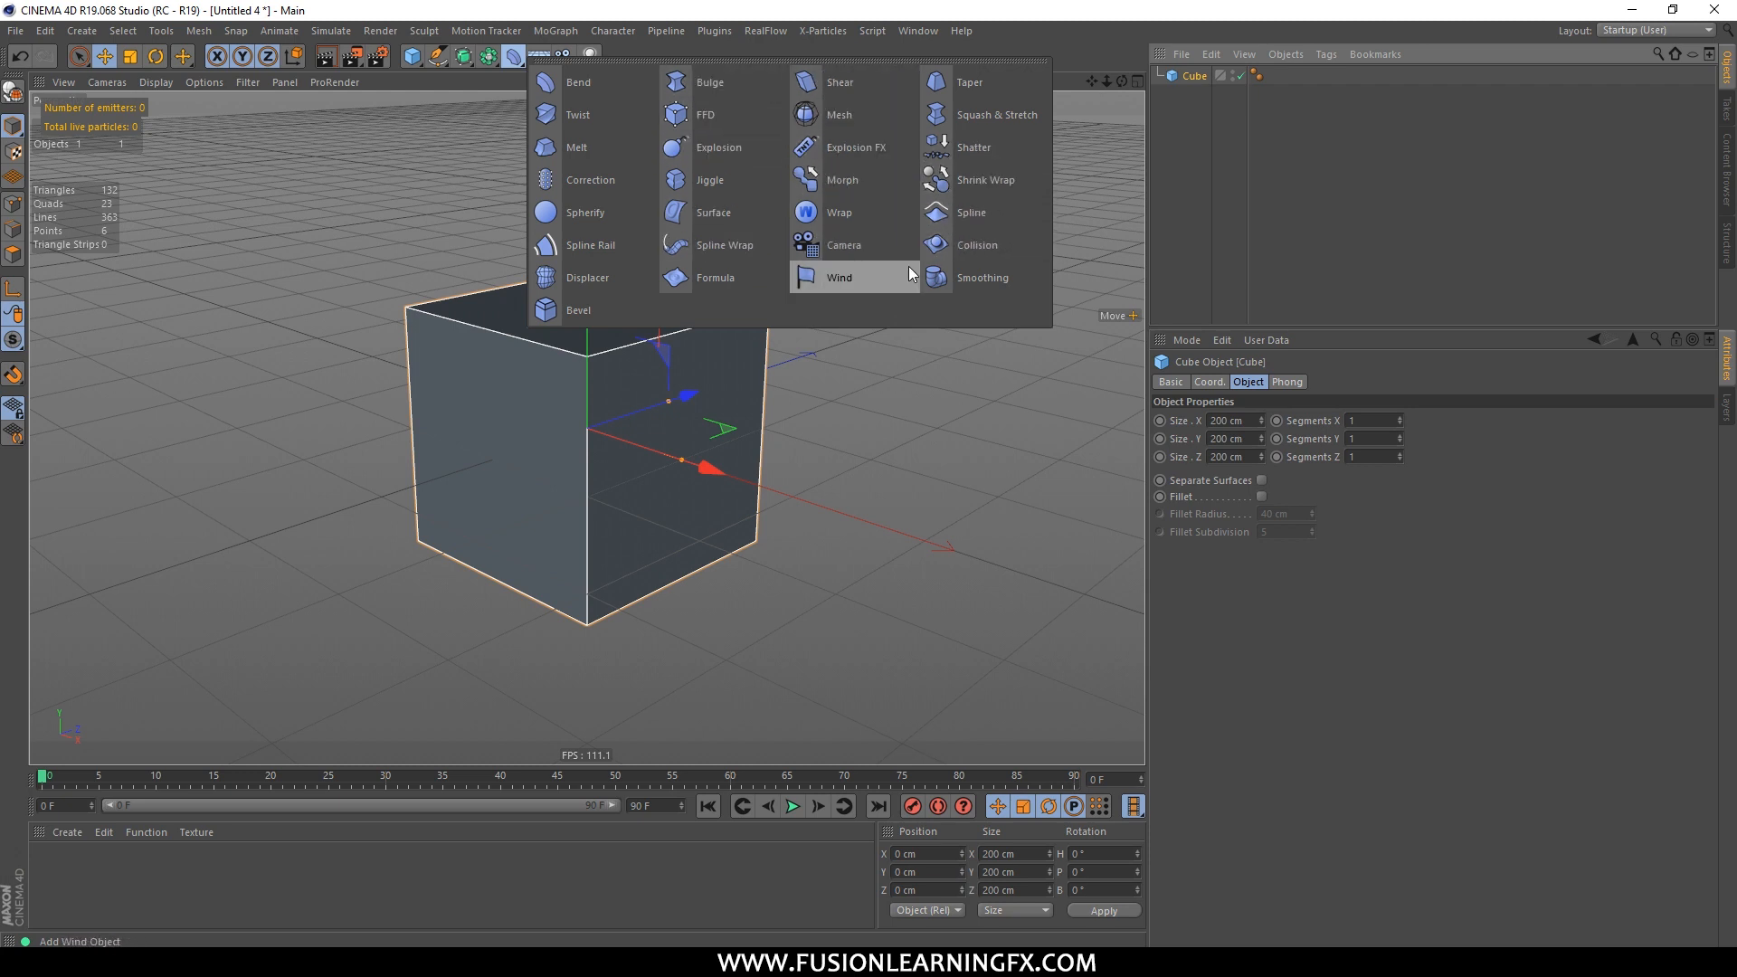
{"action": "left_click", "coordinate": [588, 87]}
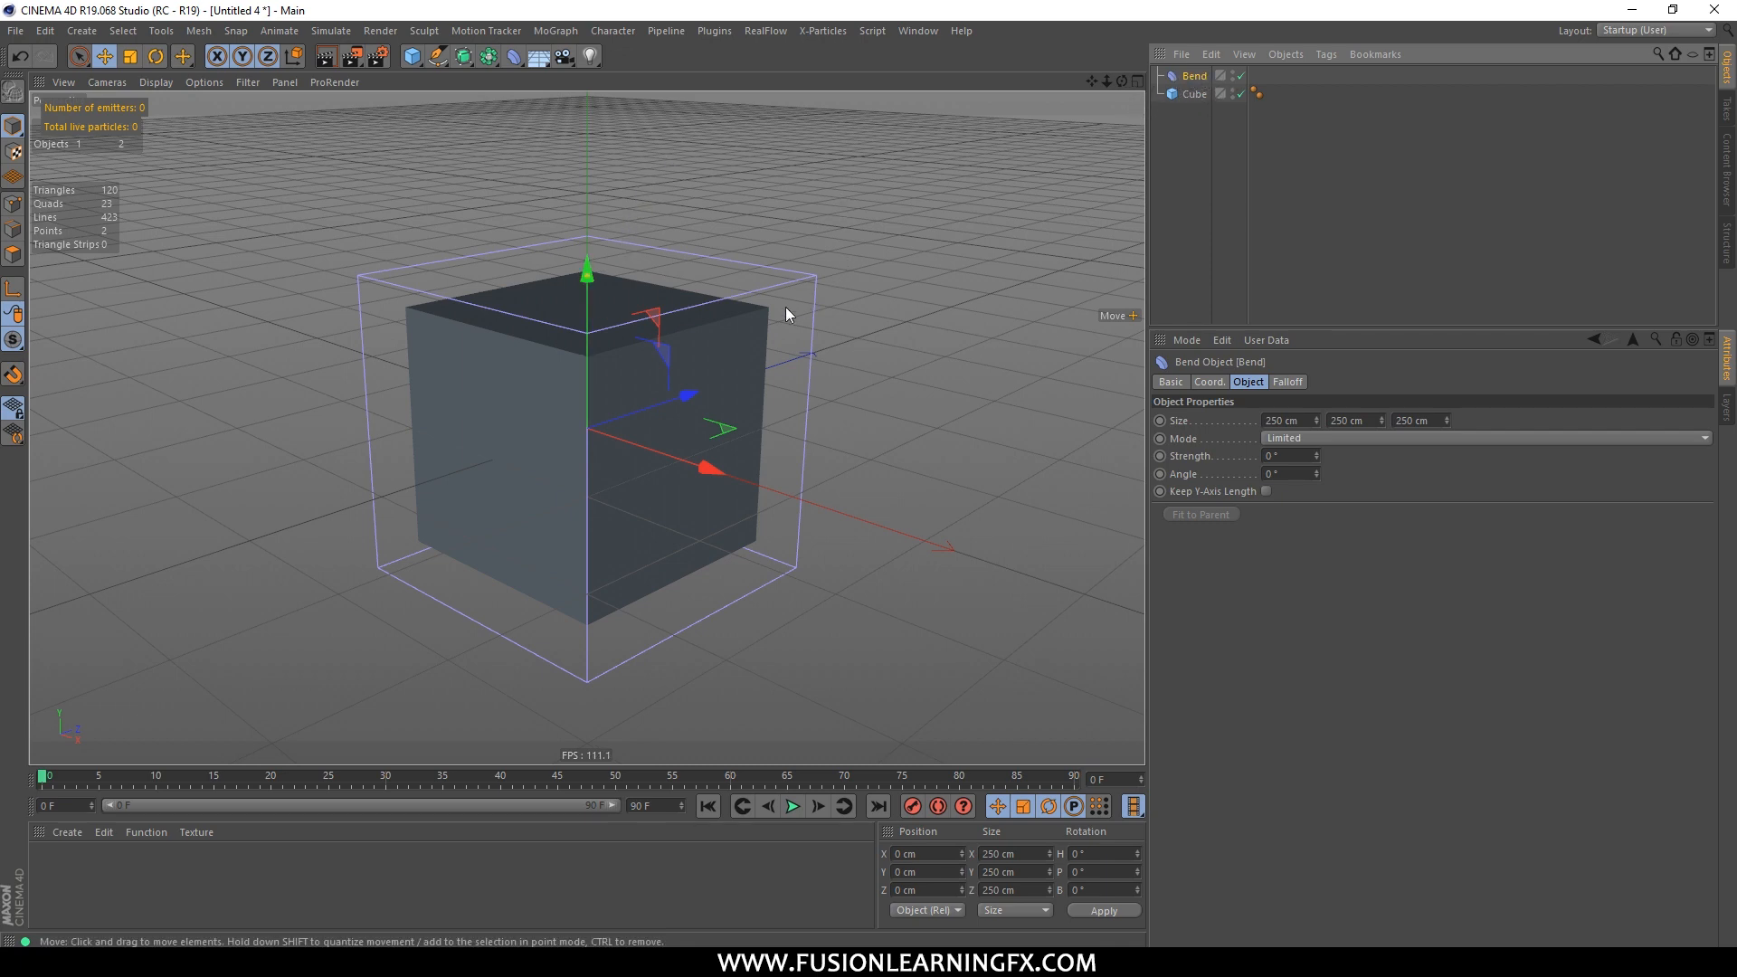
Step: Set the Bend deformer's size to 200 cm in all three dimensions
{"action": "left_click_drag", "start_coordinate": [662, 190], "coordinate": [725, 264], "text": "alt"}
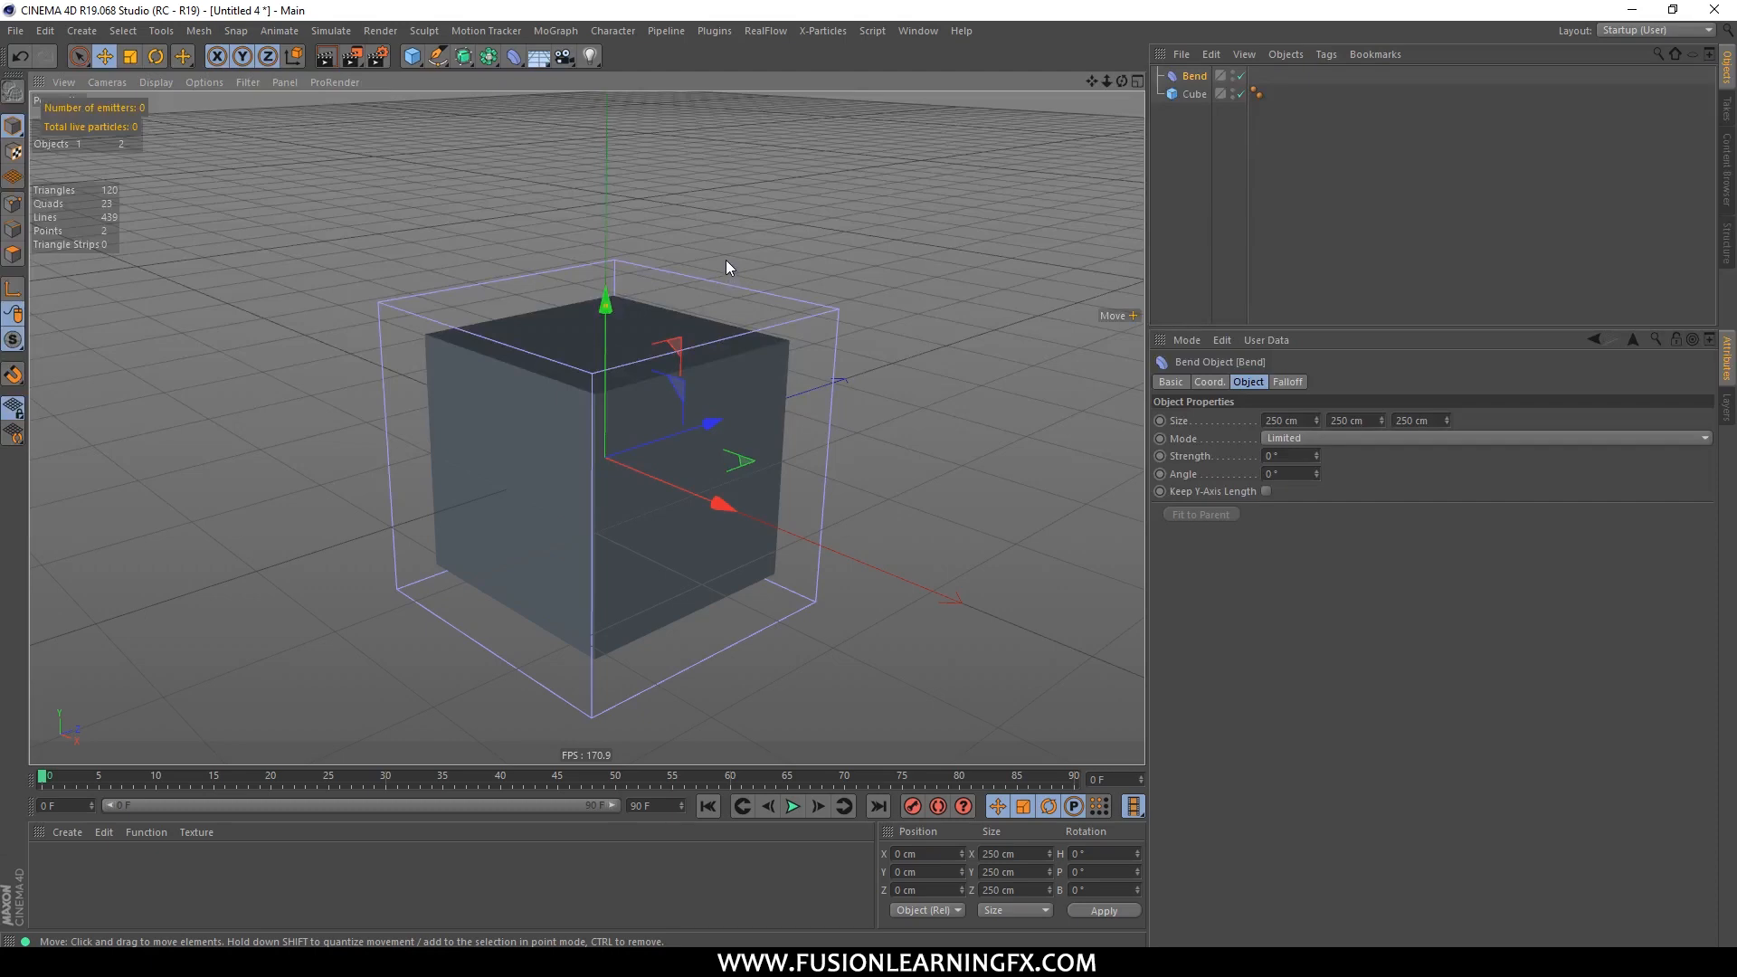
{"action": "left_click_drag", "start_coordinate": [694, 320], "coordinate": [829, 316], "text": "alt"}
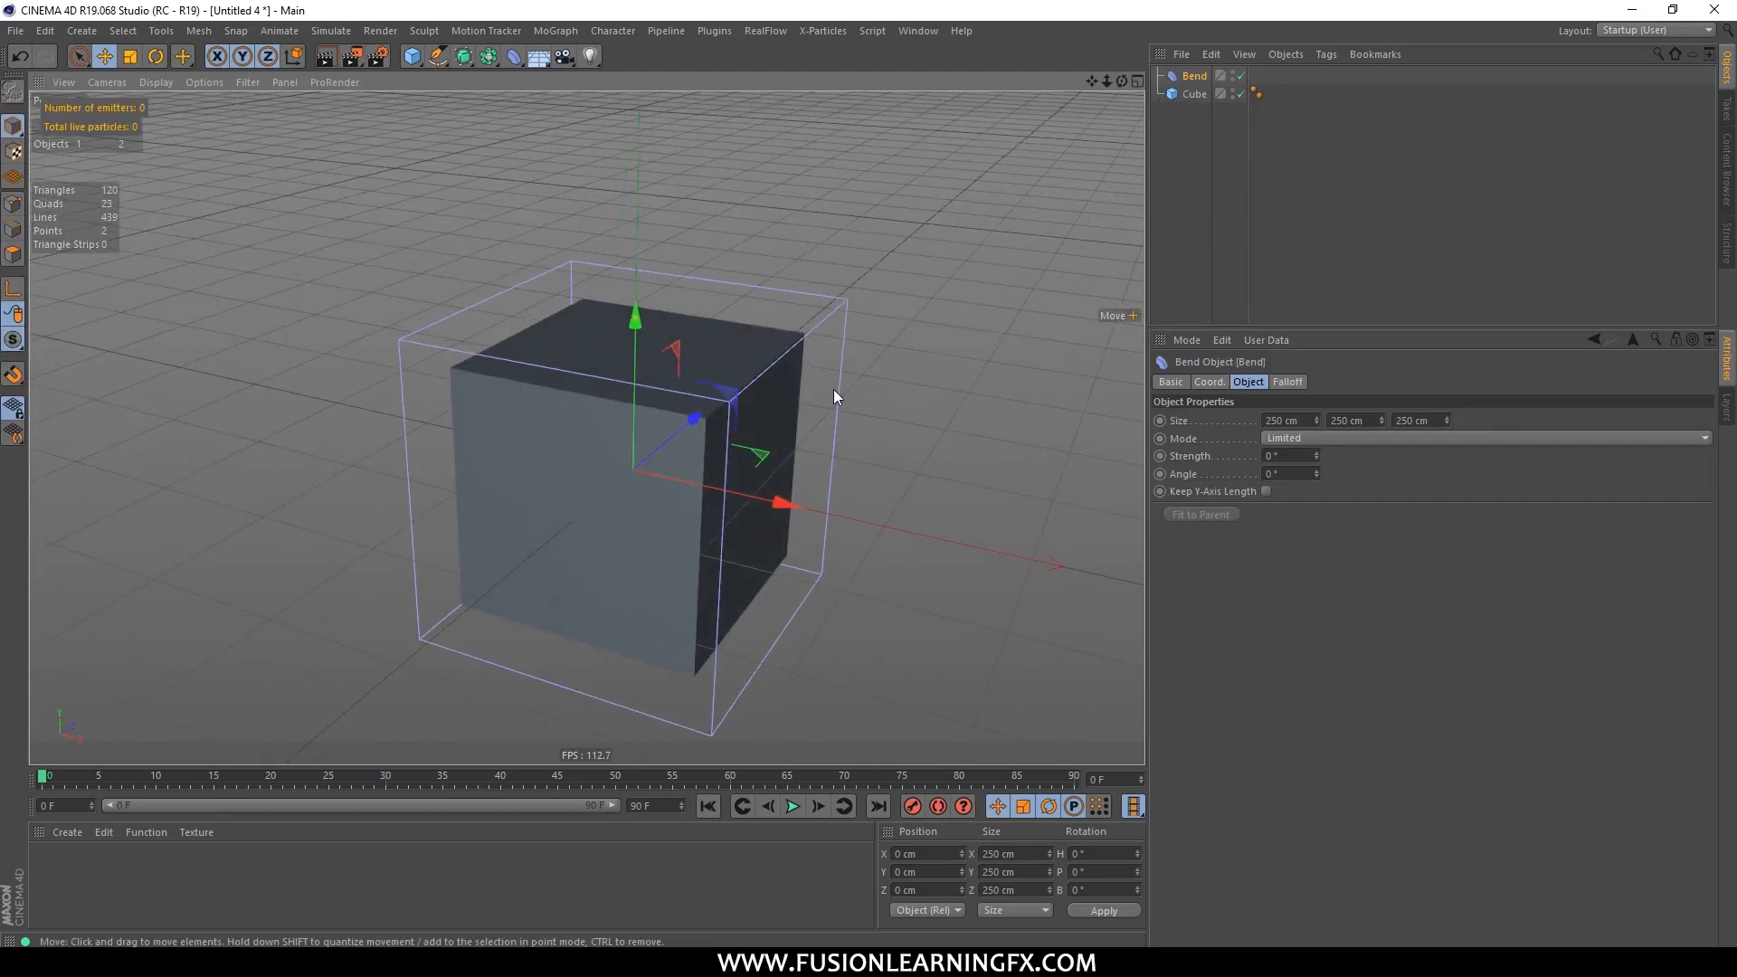
{"action": "mouse_move", "coordinate": [811, 443]}
{"action": "left_mouse_down", "text": "alt"}
{"action": "mouse_move", "coordinate": [795, 284]}
{"action": "mouse_move", "coordinate": [744, 312]}
{"action": "mouse_move", "coordinate": [717, 298]}
{"action": "mouse_move", "coordinate": [822, 394]}
{"action": "mouse_move", "coordinate": [807, 431]}
{"action": "left_mouse_up", "text": "alt"}
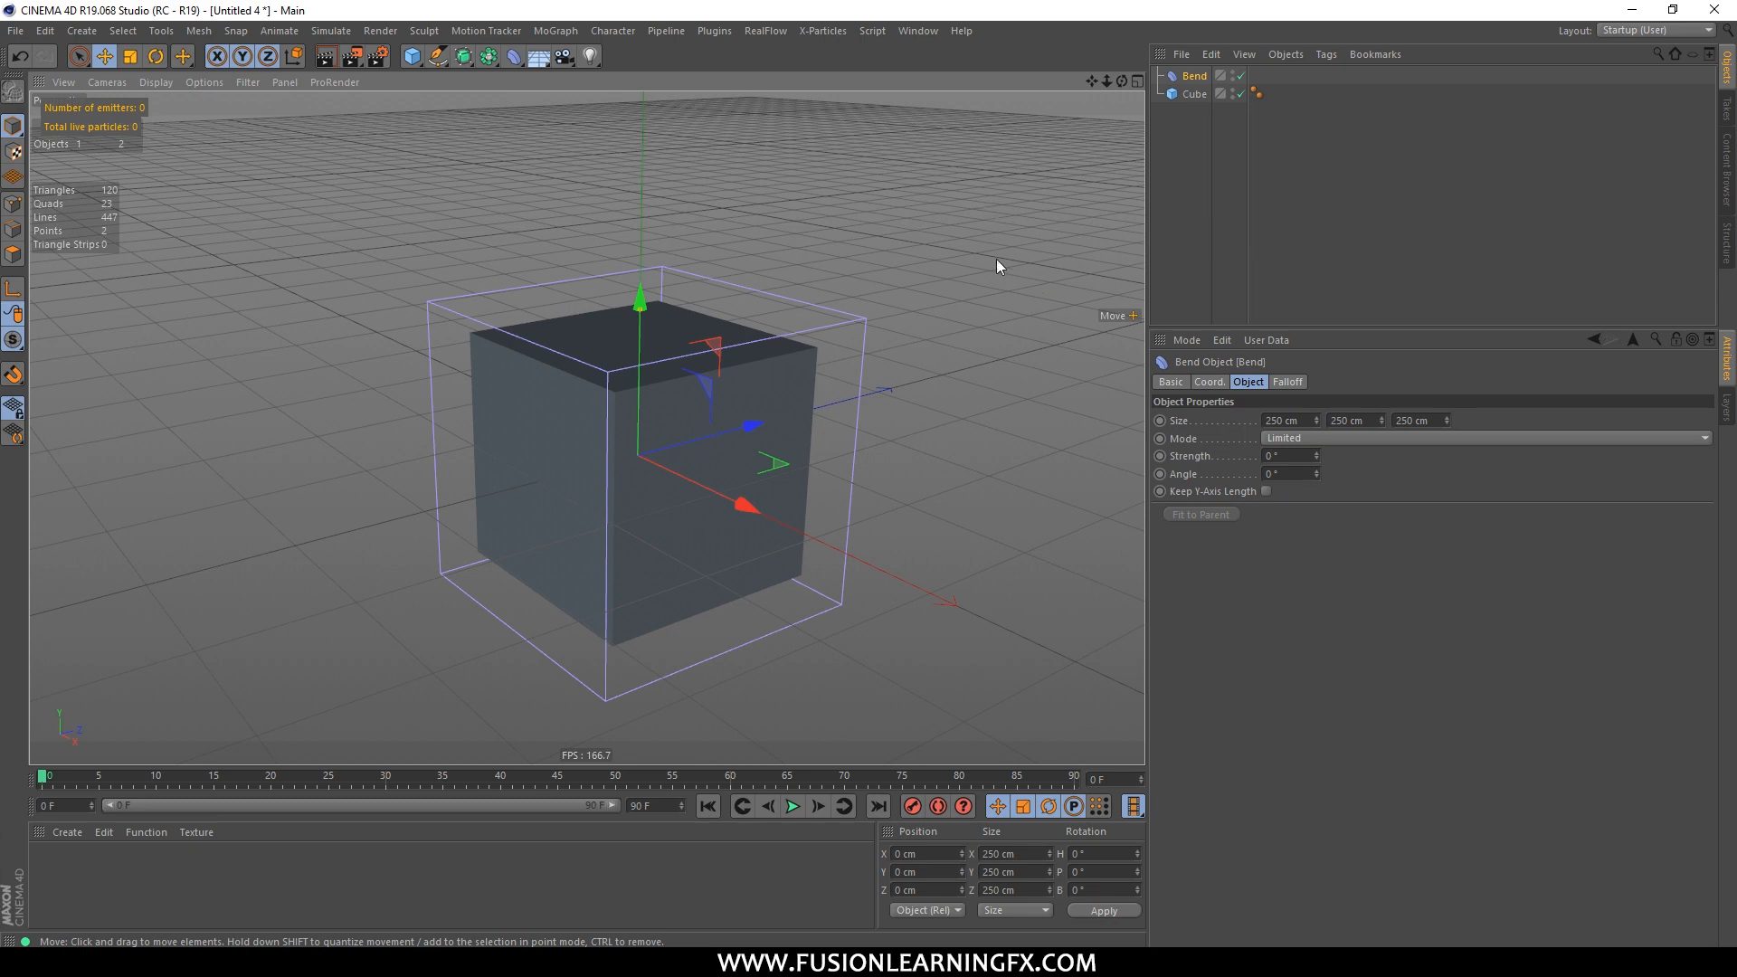
{"action": "mouse_move", "coordinate": [619, 435]}
{"action": "left_mouse_down", "text": "alt"}
{"action": "mouse_move", "coordinate": [648, 440]}
{"action": "mouse_move", "coordinate": [633, 451]}
{"action": "left_mouse_up", "text": "alt"}
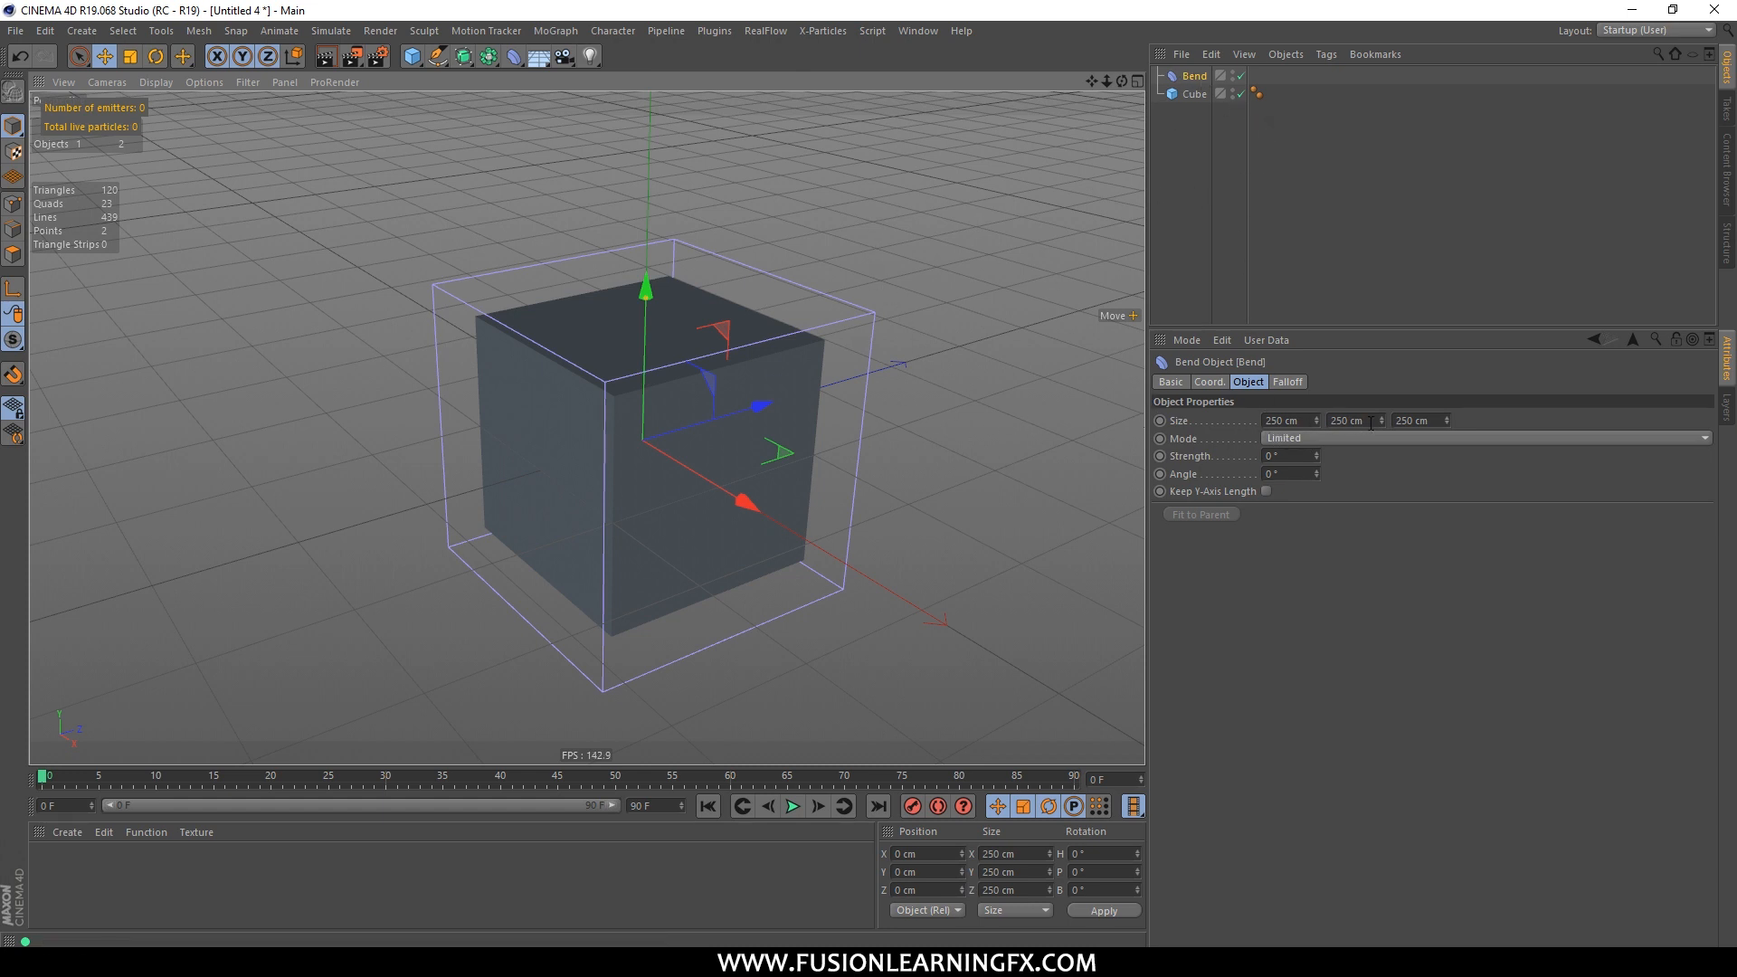
{"action": "left_click", "coordinate": [1304, 422]}
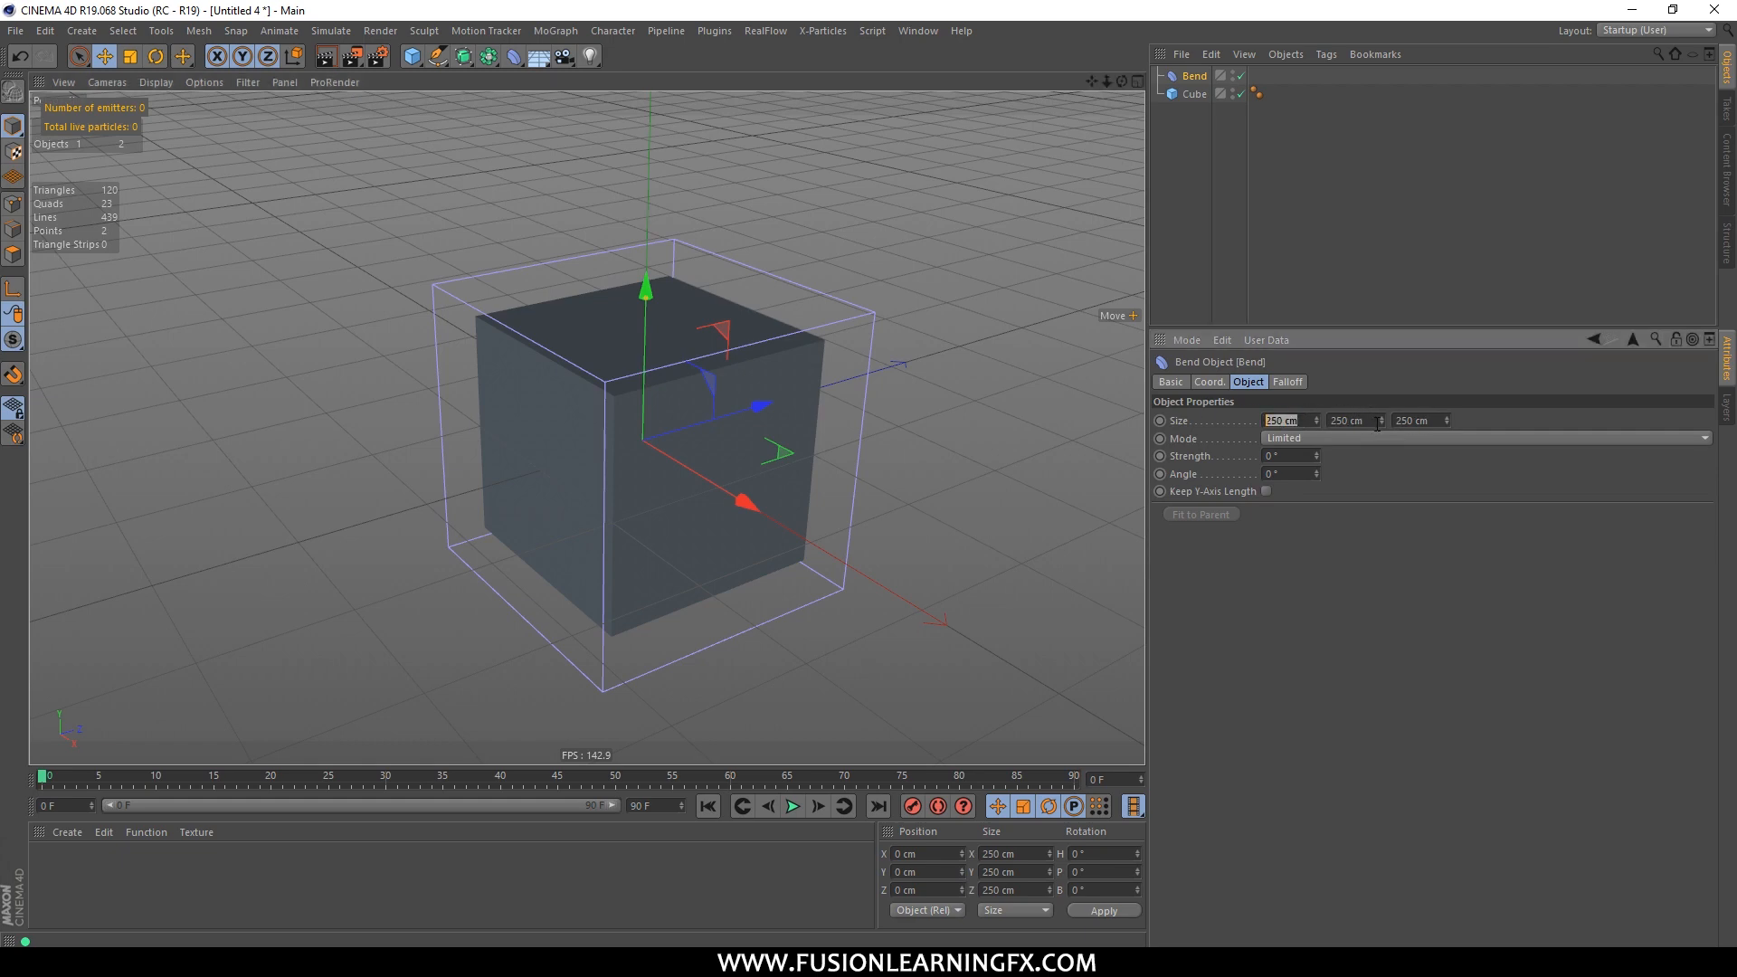
{"action": "type", "text": "200"}
{"action": "key", "text": "Return"}
{"action": "left_click", "coordinate": [1337, 420]}
{"action": "type", "text": "200"}
{"action": "key", "text": "Return"}
{"action": "left_click", "coordinate": [1417, 421]}
{"action": "type", "text": "200"}
{"action": "key", "text": "Return"}
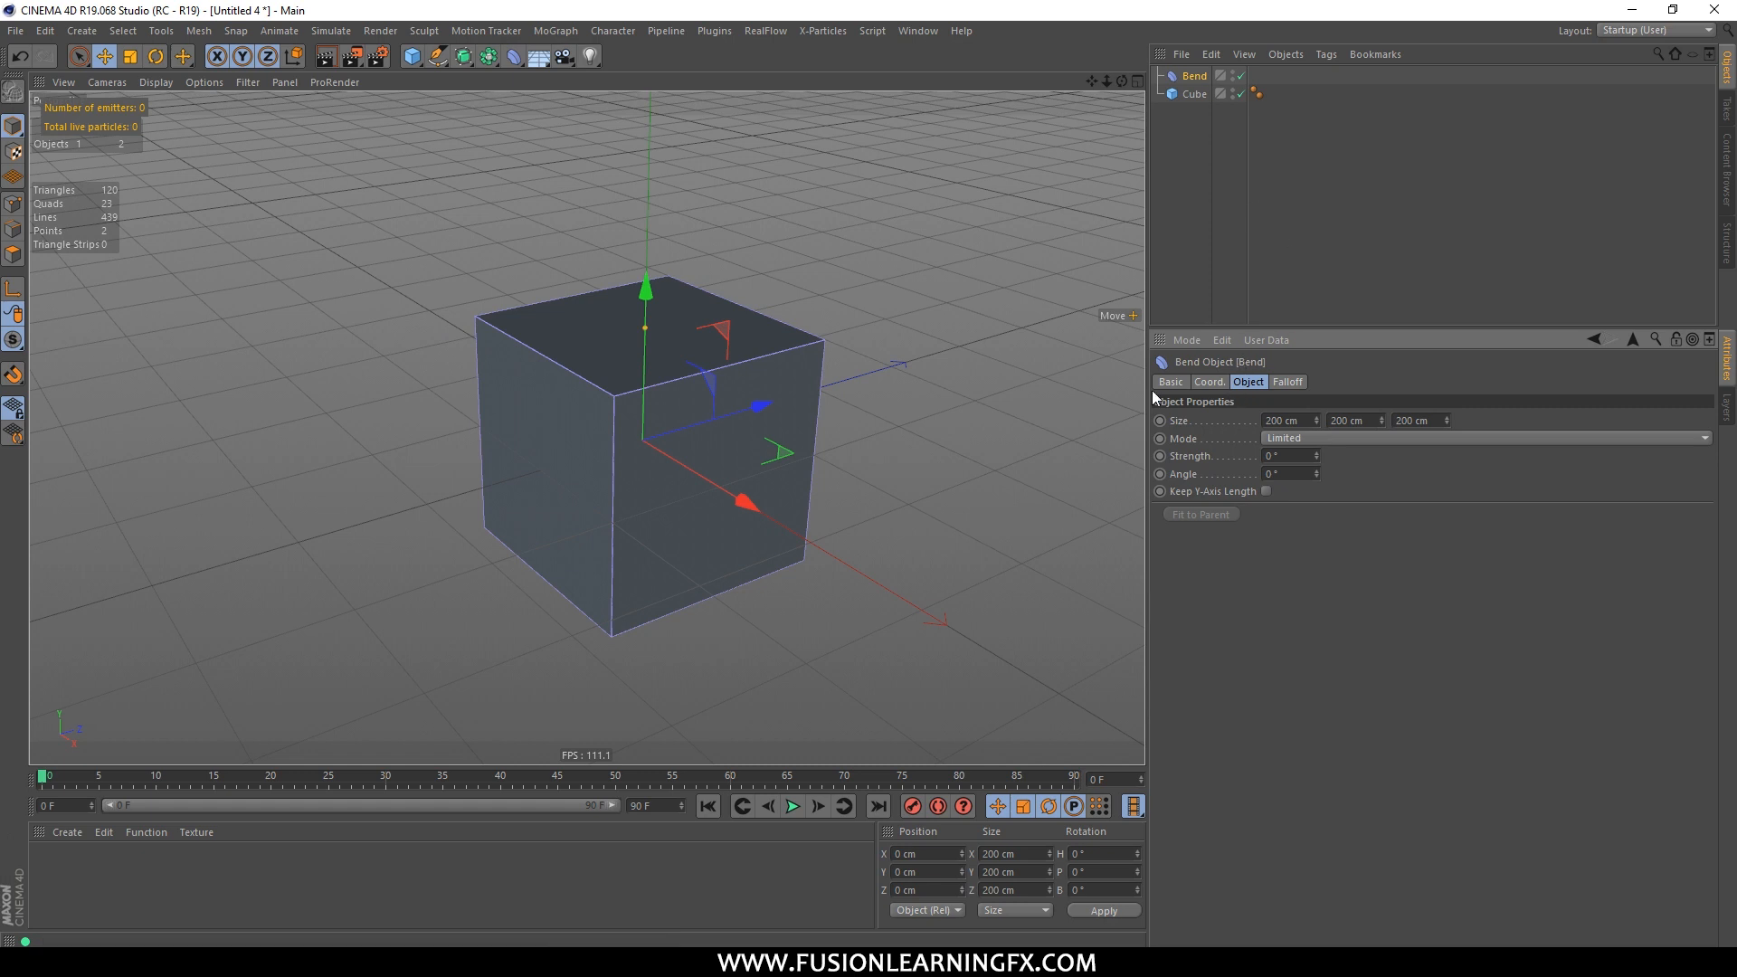
Step: Stretch the Bend deformer's cage by setting its X size to 1000 cm
{"action": "left_click", "coordinate": [1307, 421]}
{"action": "type", "text": "1000"}
{"action": "key", "text": "Return"}
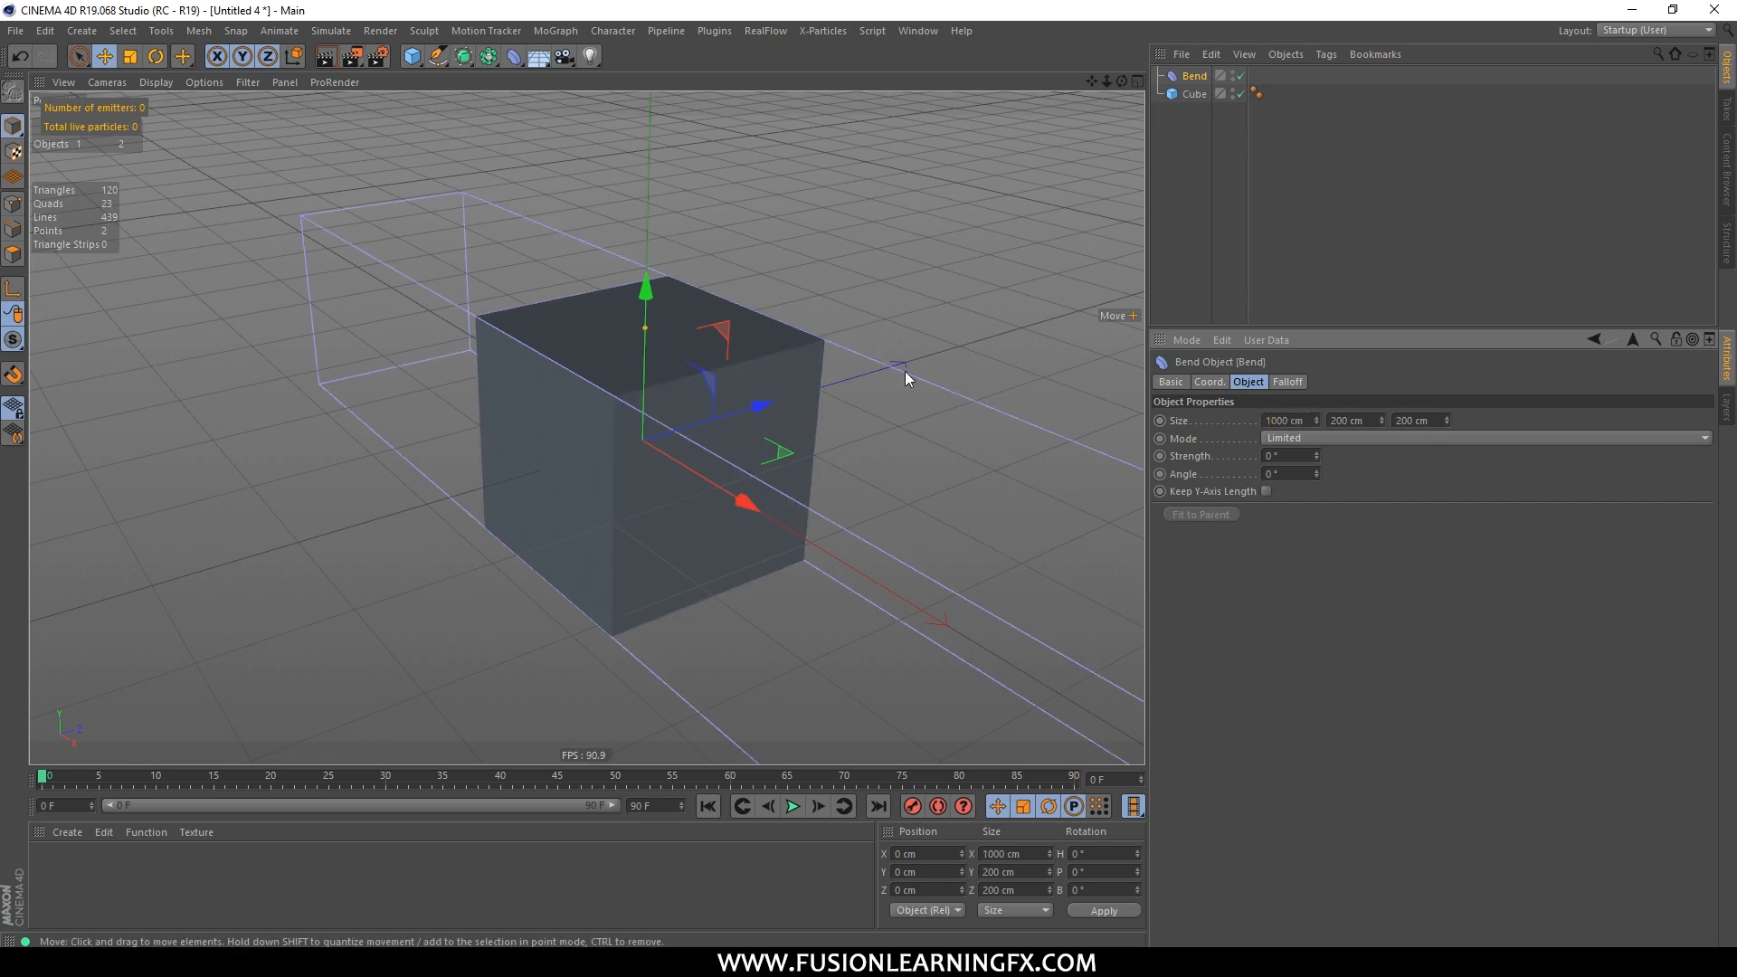
Step: Set the Bend deformer's strength to 33°
{"action": "middle_click_drag", "start_coordinate": [878, 407], "coordinate": [775, 420], "text": "alt"}
{"action": "left_click_drag", "start_coordinate": [774, 420], "coordinate": [934, 483], "text": "alt"}
{"action": "left_click_drag", "start_coordinate": [816, 324], "coordinate": [823, 367], "text": "alt"}
{"action": "middle_click_drag", "start_coordinate": [818, 382], "coordinate": [768, 480], "text": "alt"}
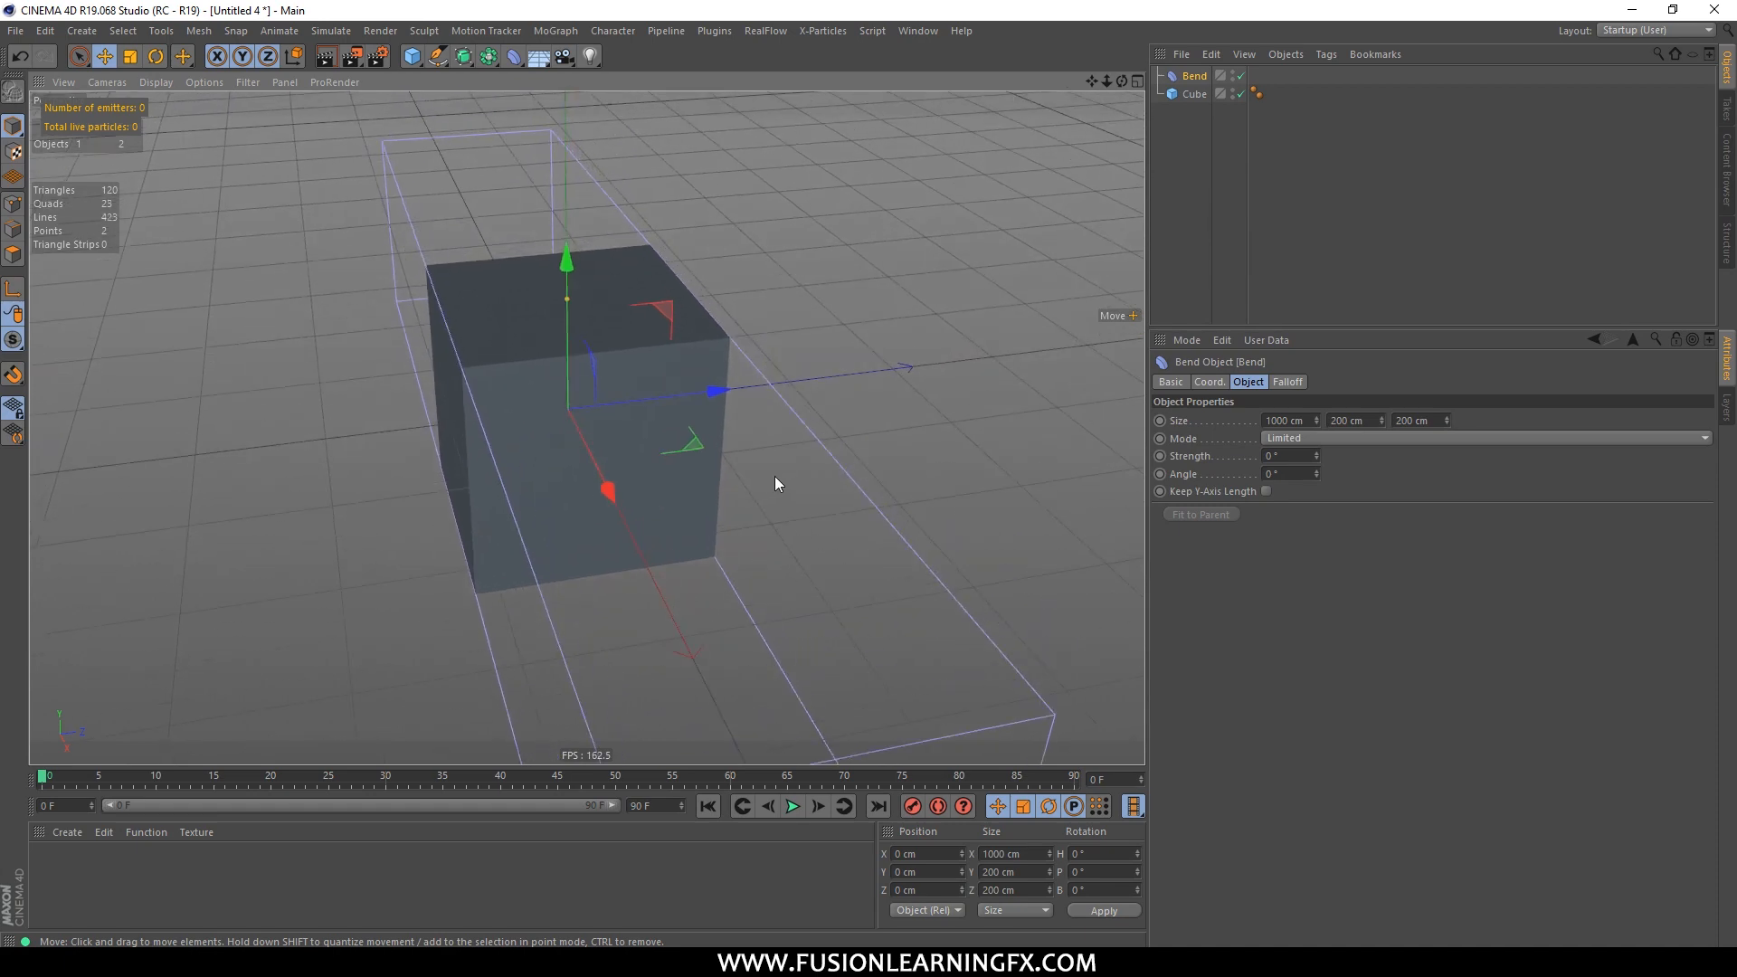
{"action": "left_click_drag", "start_coordinate": [769, 476], "coordinate": [924, 476], "text": "alt"}
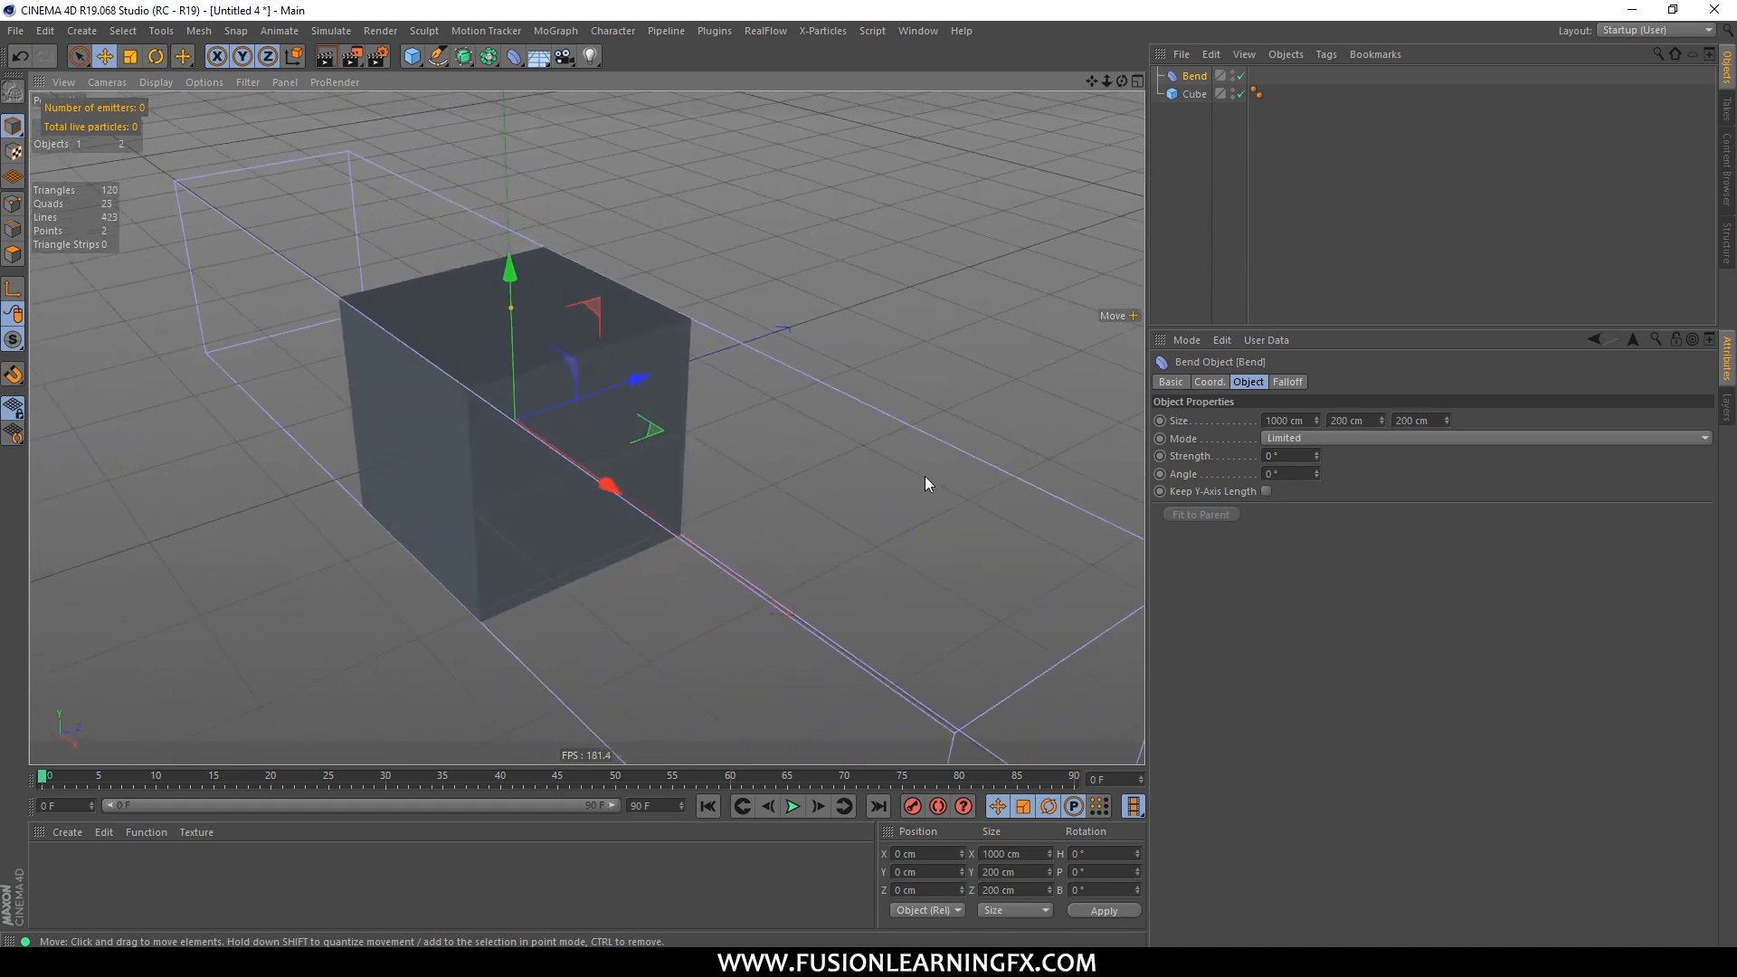
{"action": "left_click", "coordinate": [1204, 462]}
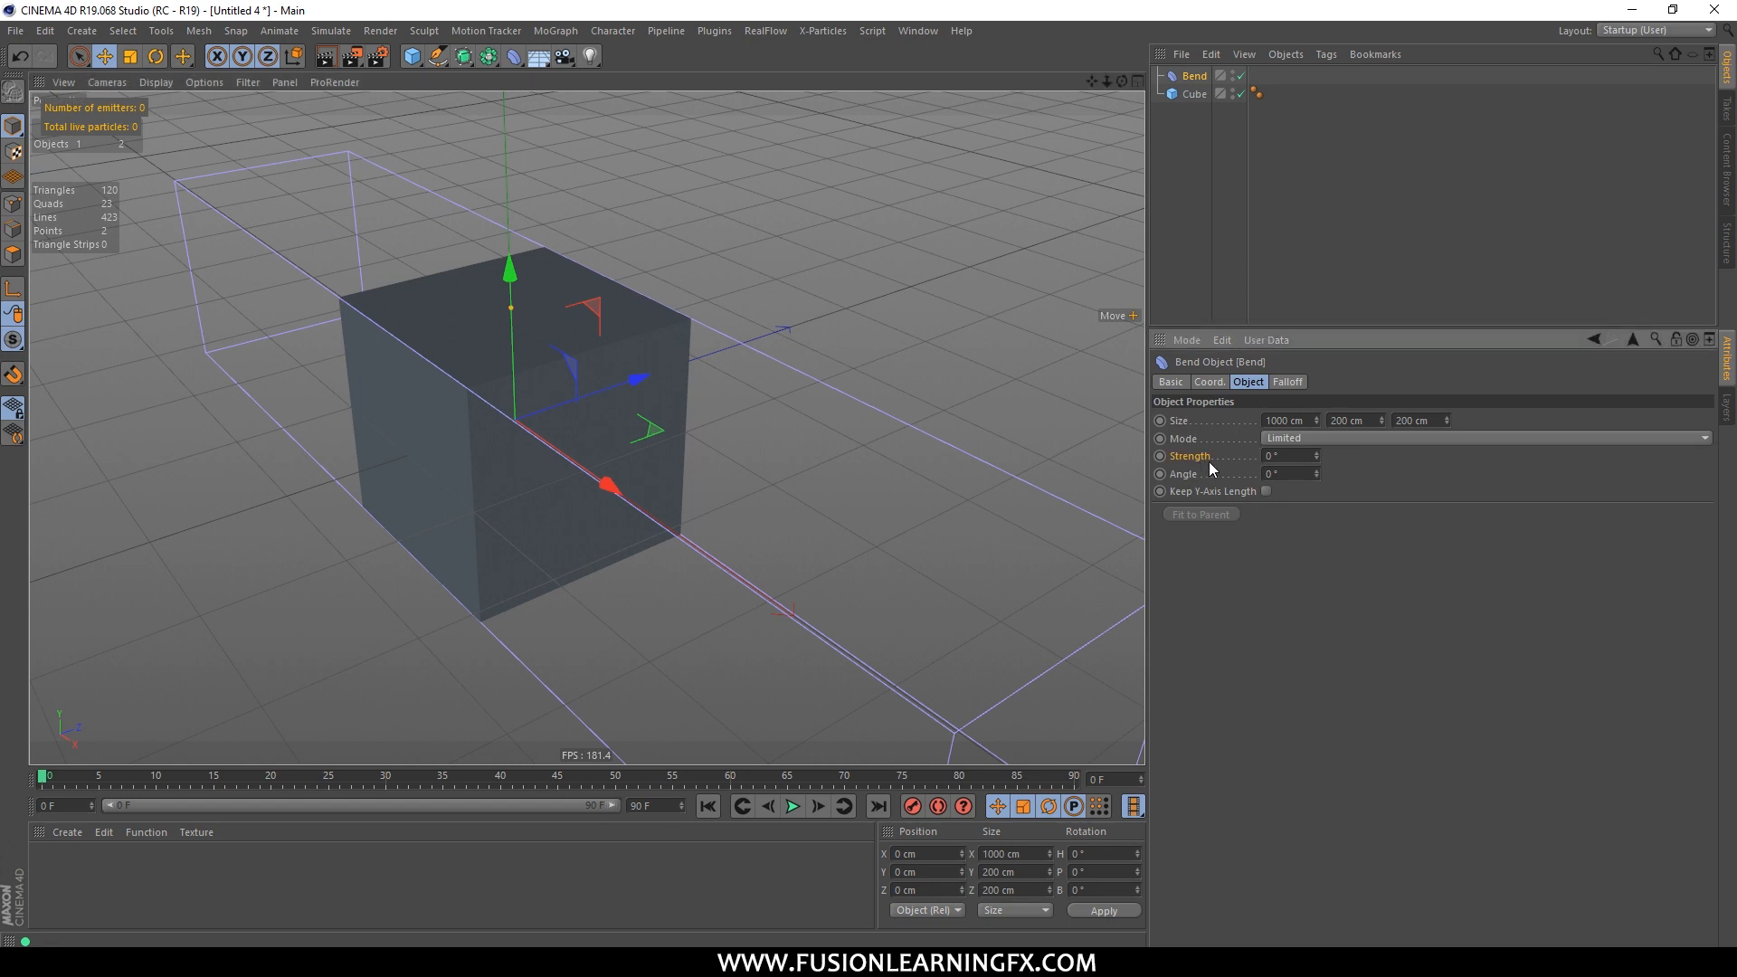
{"action": "left_click_drag", "start_coordinate": [1316, 458], "coordinate": [1316, 453]}
{"action": "double_click", "coordinate": [1307, 458]}
Step: Set the Bend deformer's angle to 37°
{"action": "middle_click_drag", "start_coordinate": [941, 362], "coordinate": [874, 529], "text": "alt"}
{"action": "left_click_drag", "start_coordinate": [874, 528], "coordinate": [959, 462], "text": "alt"}
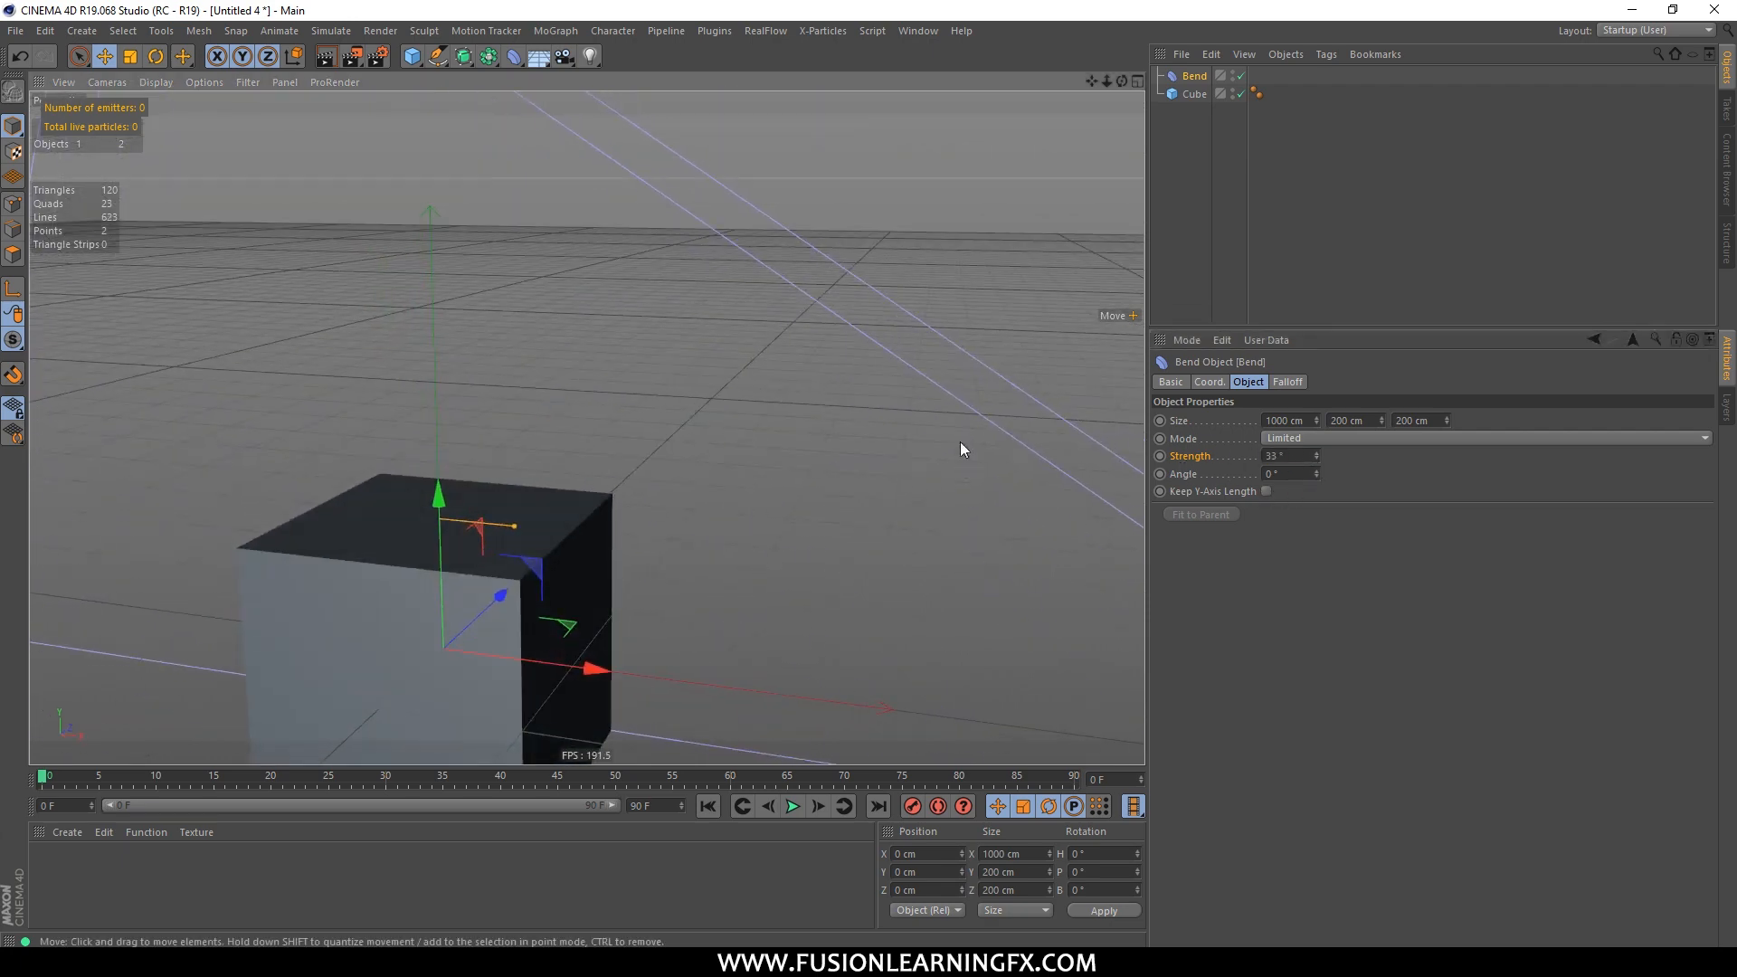
{"action": "middle_click_drag", "start_coordinate": [960, 462], "coordinate": [893, 541], "text": "alt"}
{"action": "scroll", "coordinate": [787, 349], "scroll_direction": "down", "scroll_amount": 5}
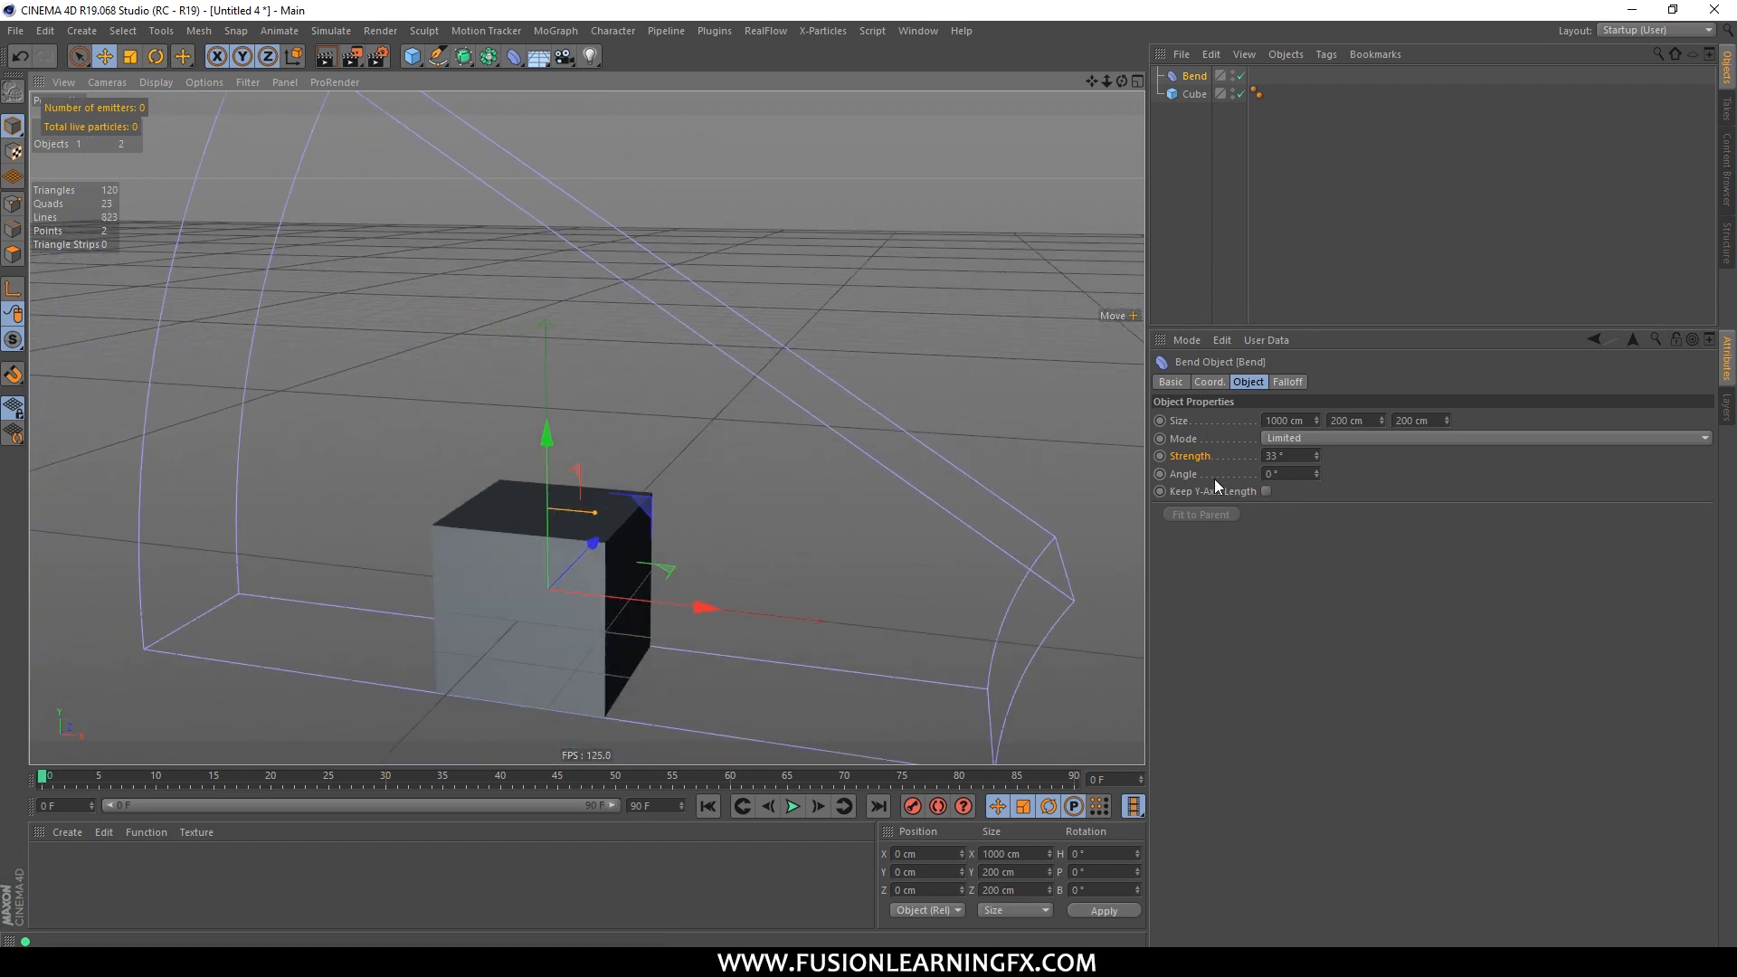
{"action": "left_click_drag", "start_coordinate": [1317, 470], "coordinate": [1319, 467]}
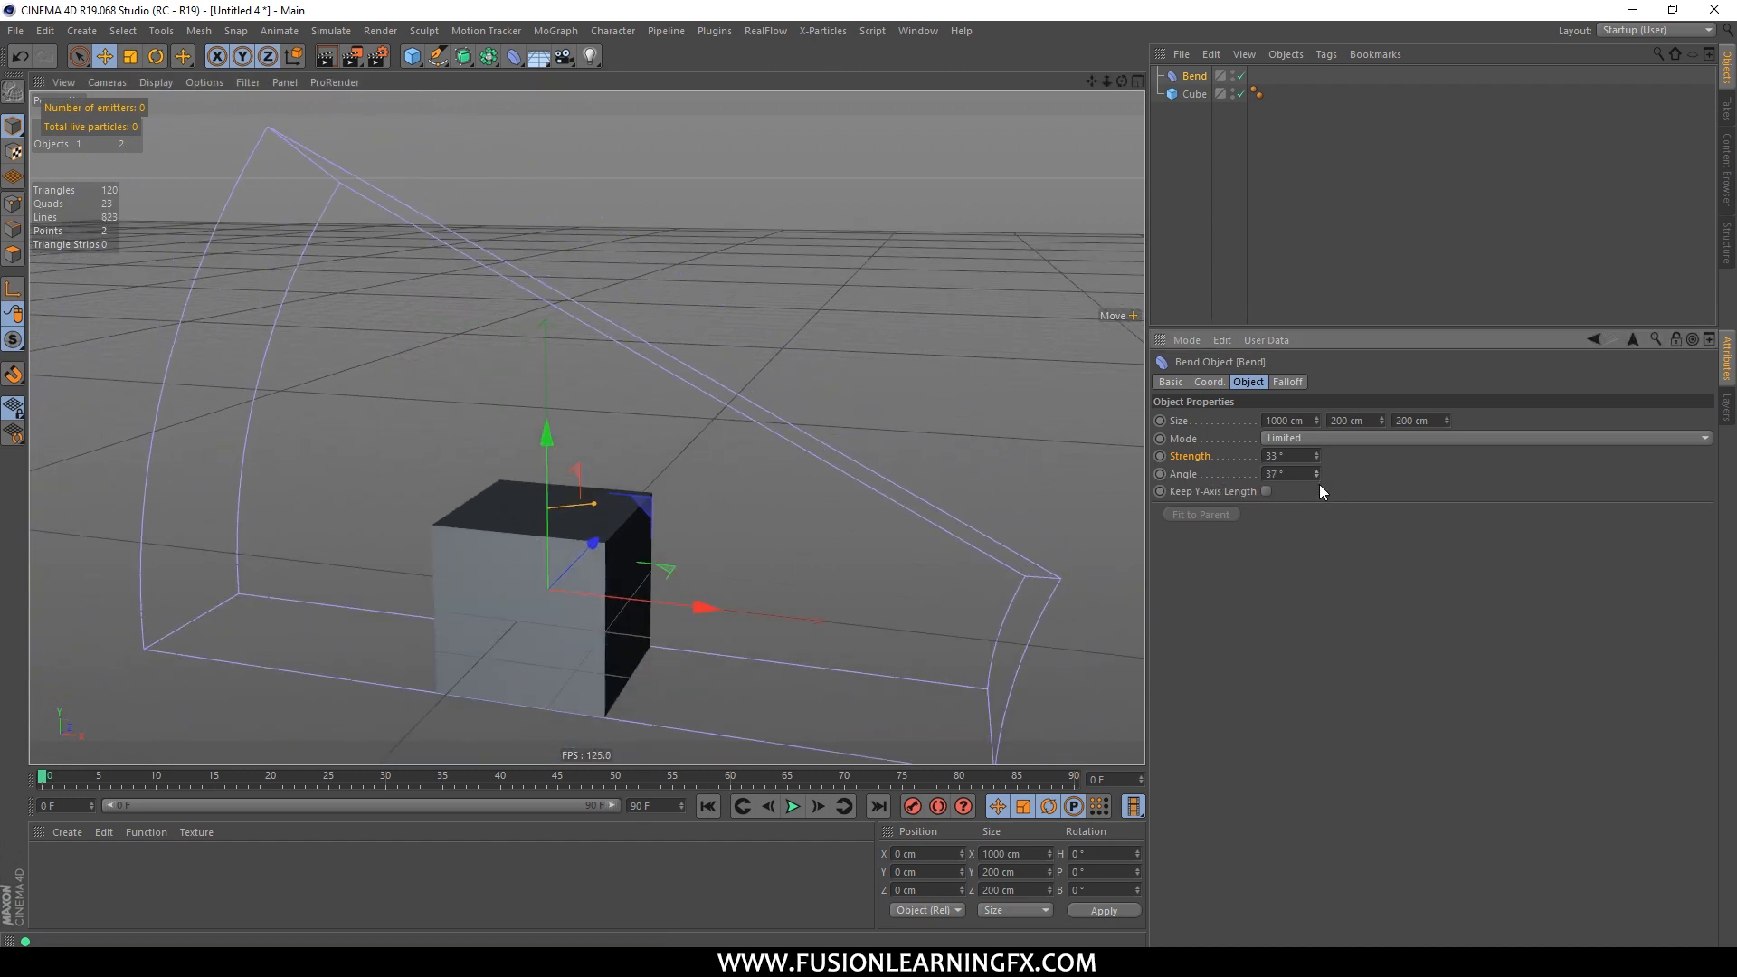
Step: Delete the Bend deformer, keeping only the cube in the scene
{"action": "left_click_drag", "start_coordinate": [911, 361], "coordinate": [940, 284], "text": "alt"}
{"action": "left_click_drag", "start_coordinate": [784, 327], "coordinate": [754, 371], "text": "alt"}
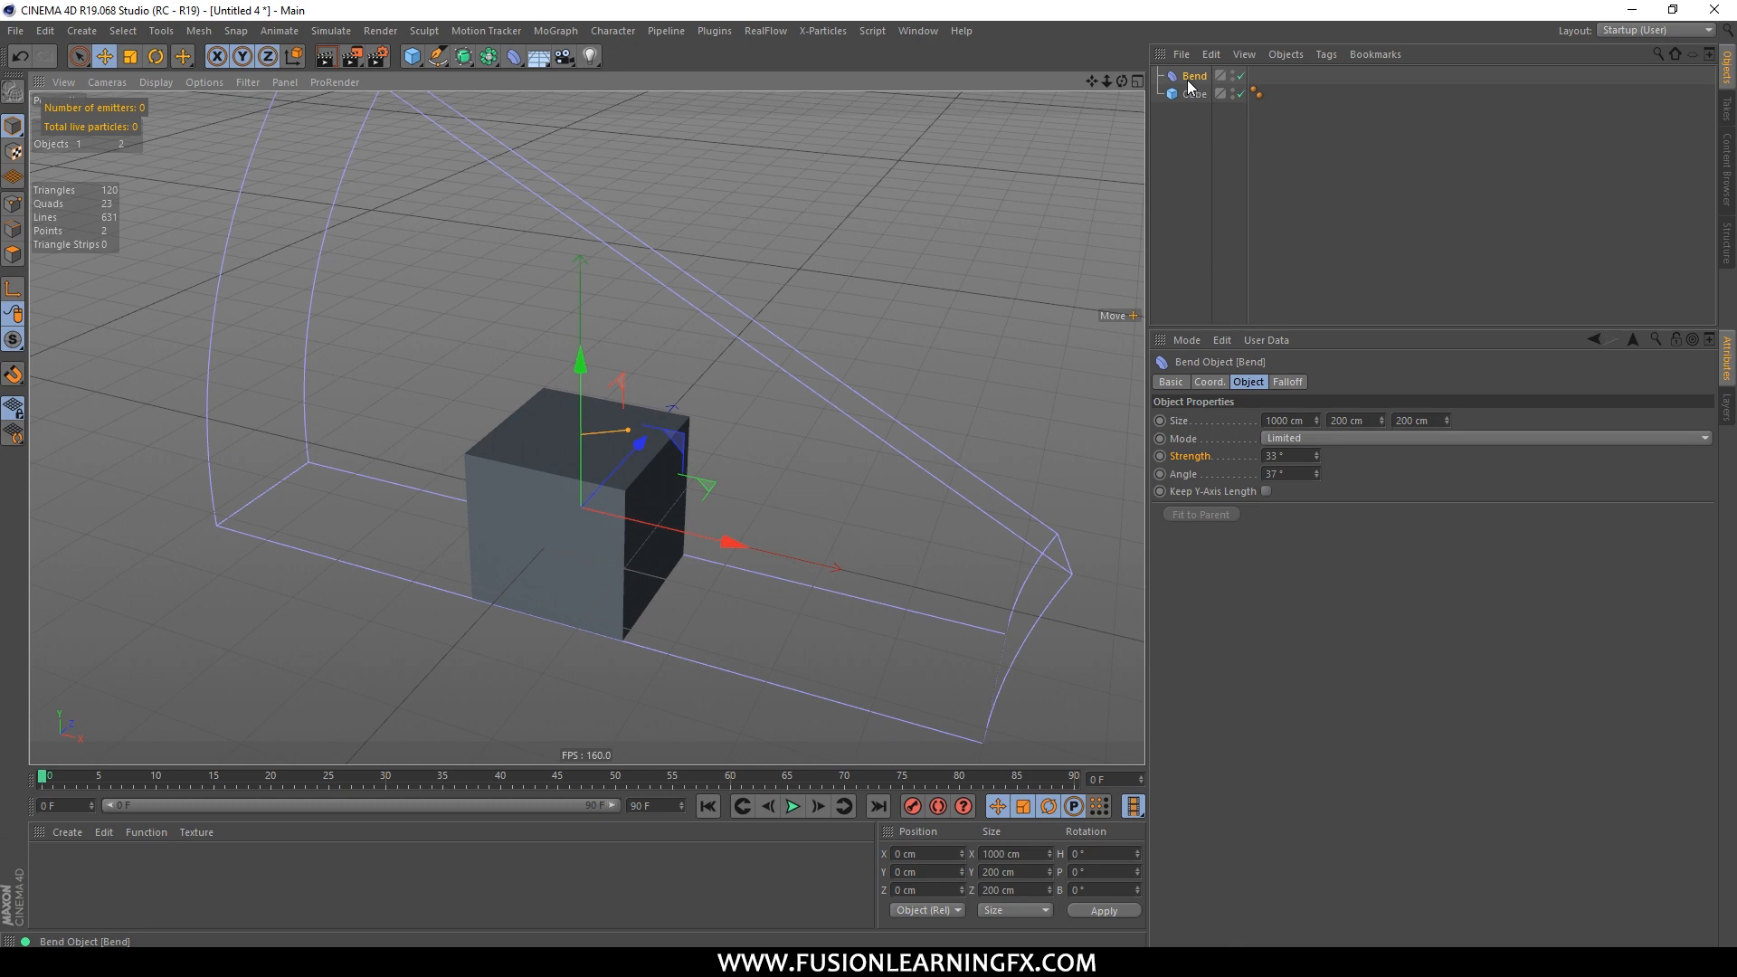
{"action": "left_click_drag", "start_coordinate": [1113, 135], "coordinate": [942, 372], "text": "alt"}
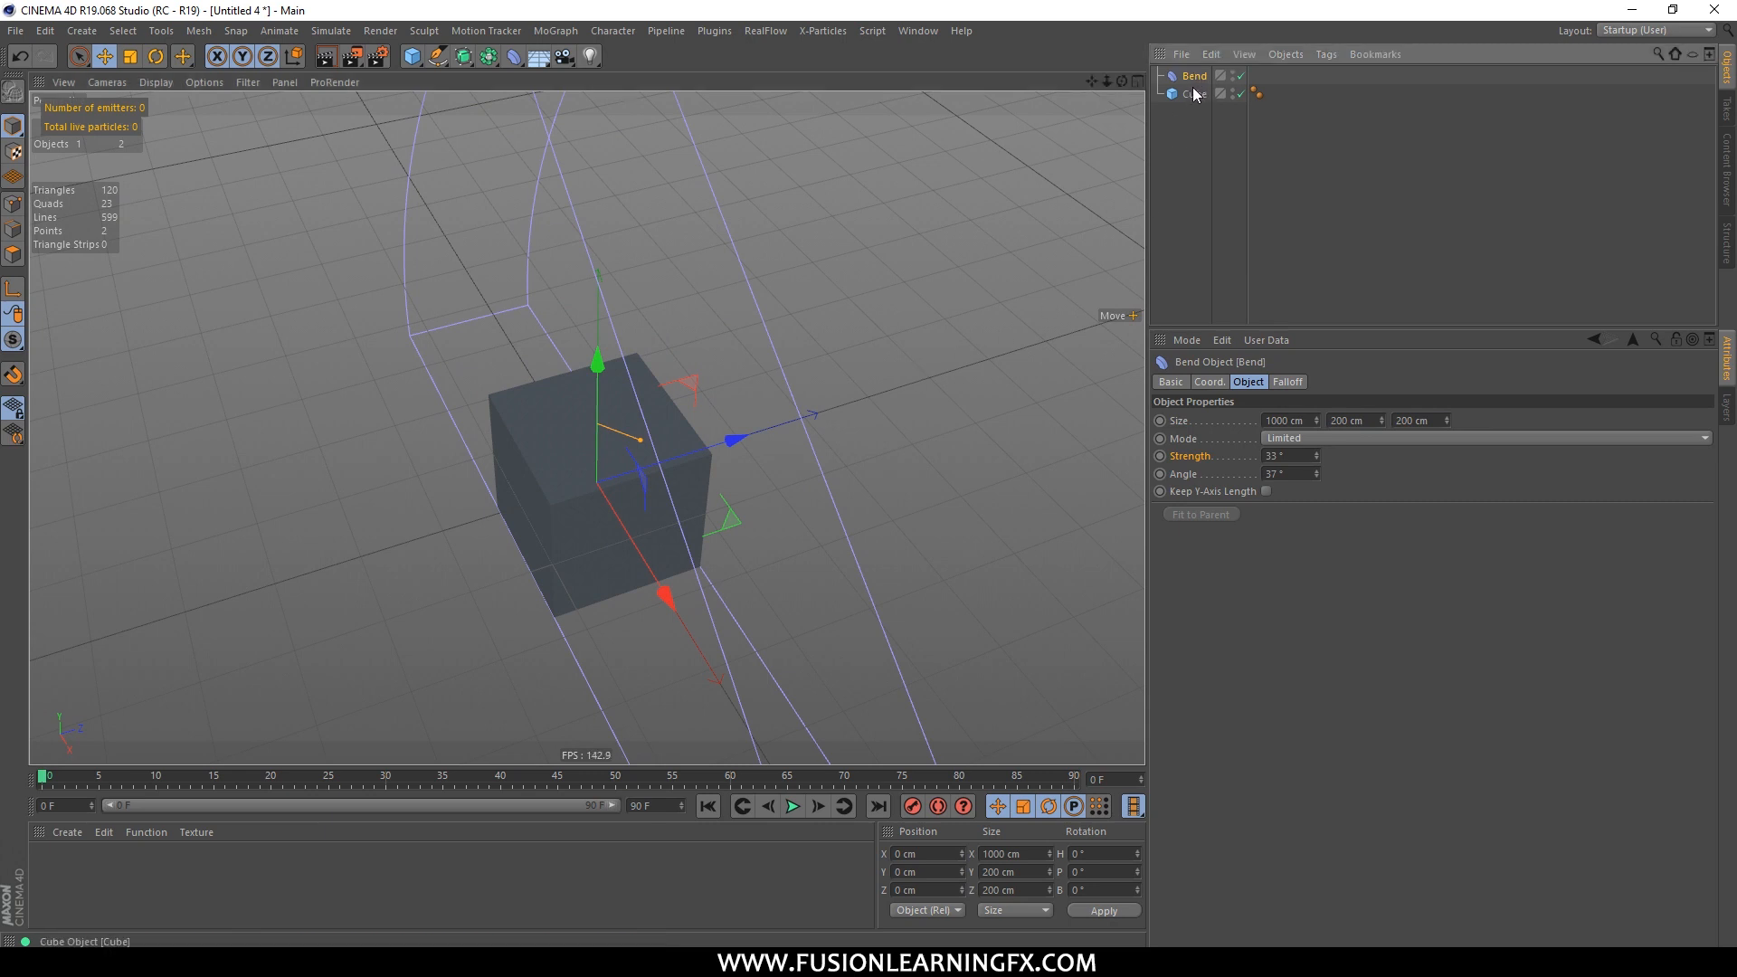
{"action": "key", "text": "Delete"}
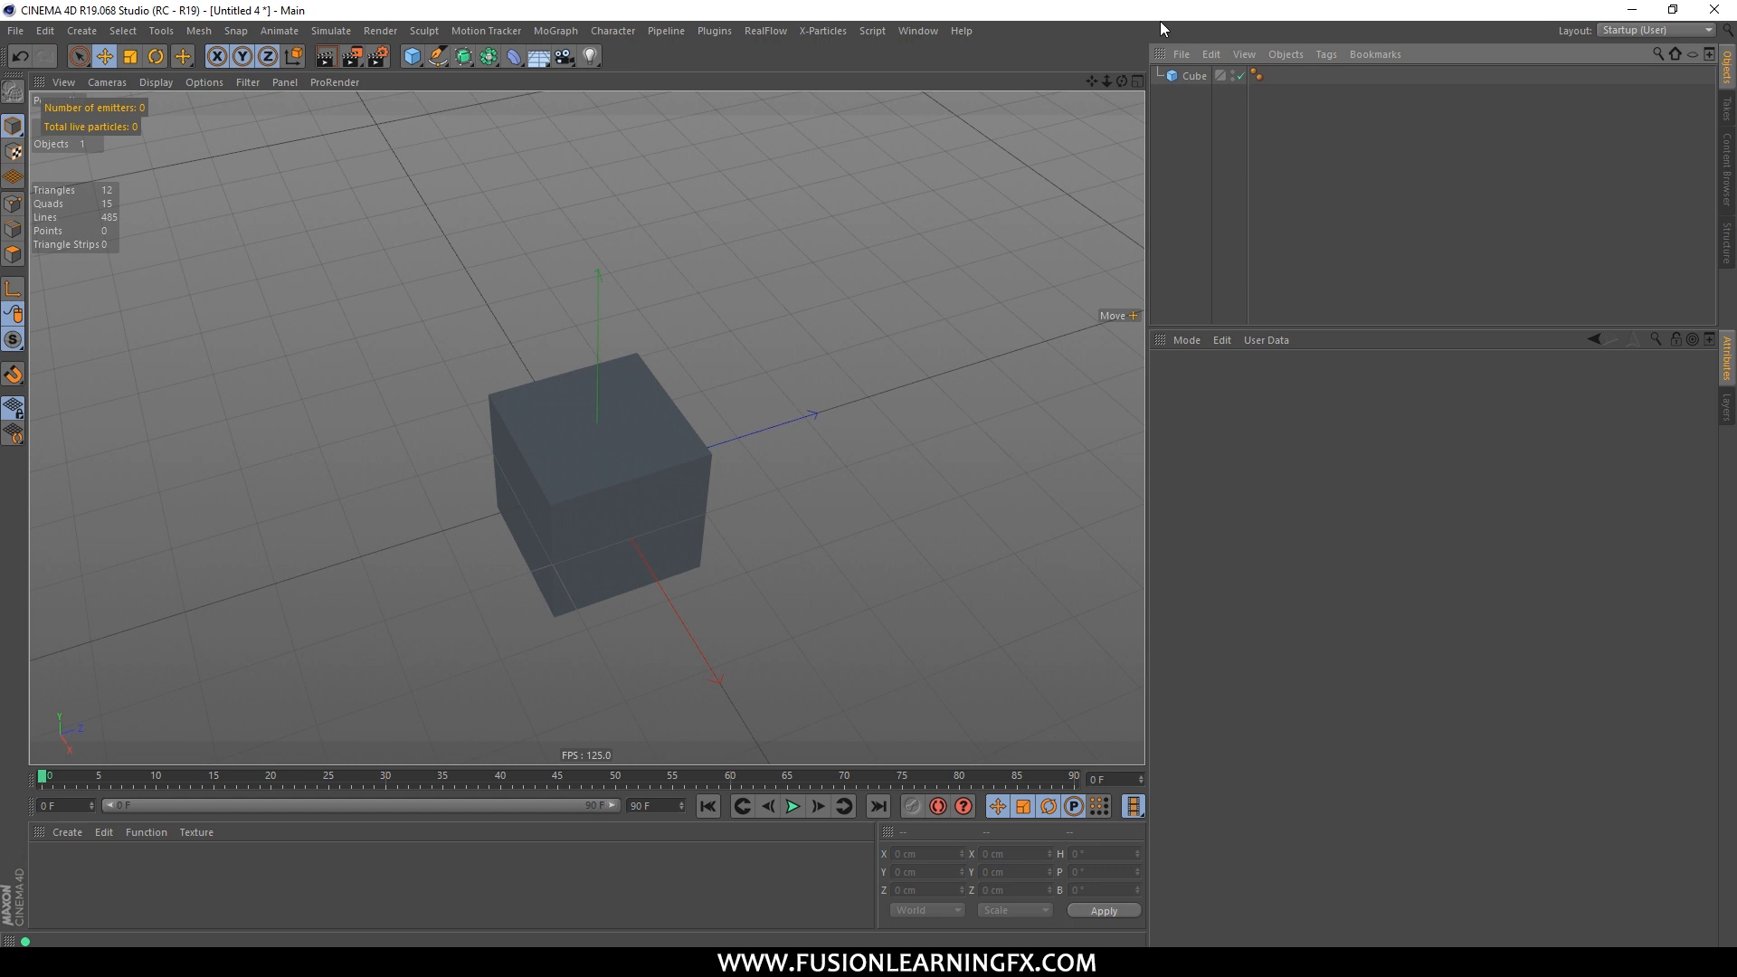
Step: Add a fresh Bend deformer and make it a child of the cube
{"action": "left_click", "coordinate": [513, 63]}
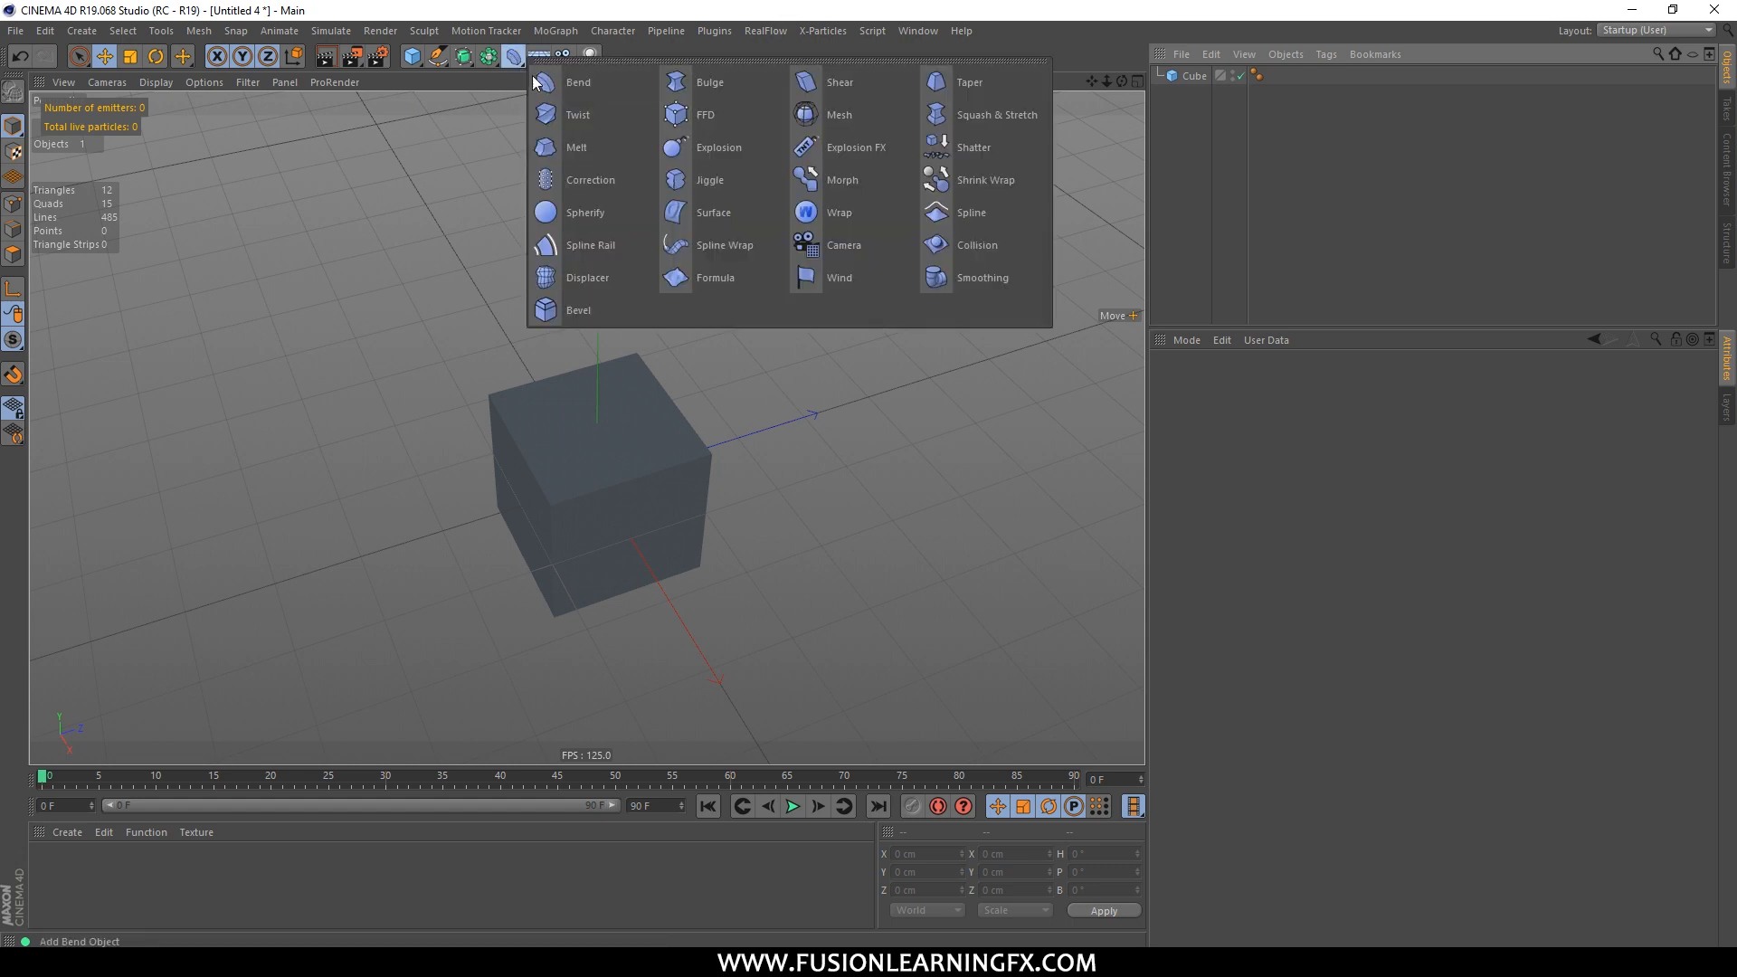
{"action": "left_click", "coordinate": [611, 89]}
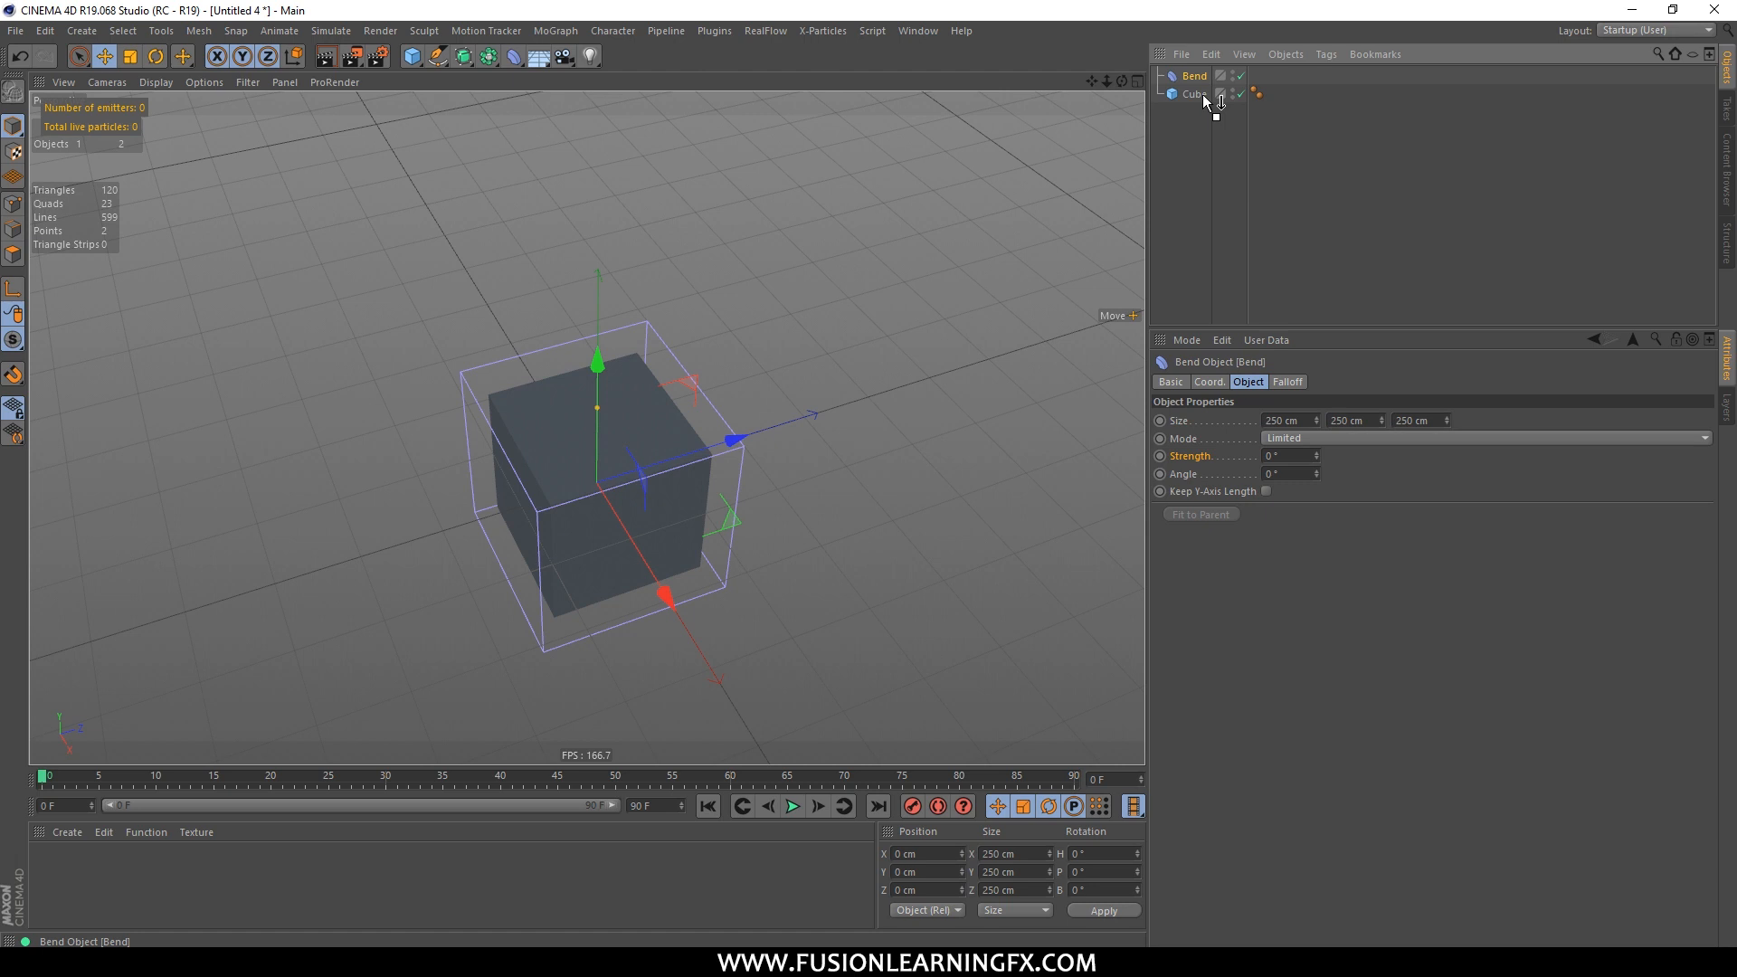
{"action": "left_click_drag", "start_coordinate": [1200, 96], "coordinate": [1198, 96]}
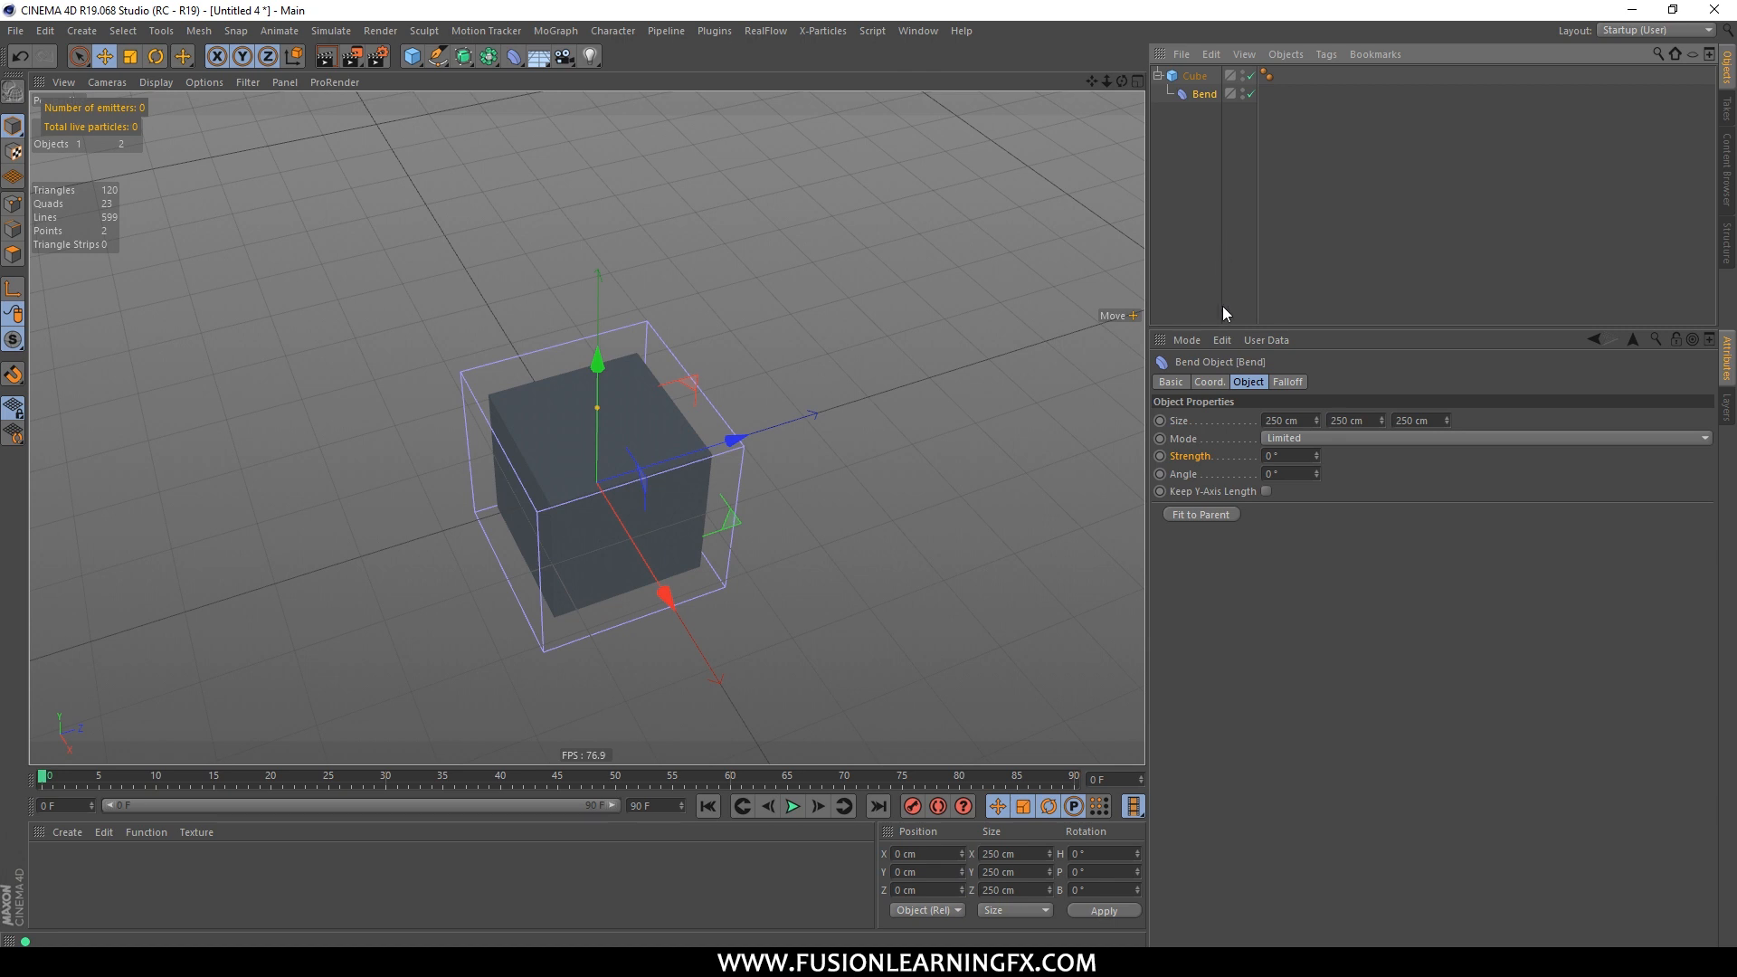
Step: Bend the cube by setting the child Bend deformer's strength to 136°
{"action": "mouse_move", "coordinate": [943, 377]}
{"action": "left_mouse_down", "text": "alt"}
{"action": "mouse_move", "coordinate": [1059, 346]}
{"action": "mouse_move", "coordinate": [975, 344]}
{"action": "mouse_move", "coordinate": [1011, 307]}
{"action": "mouse_move", "coordinate": [1010, 399]}
{"action": "mouse_move", "coordinate": [926, 411]}
{"action": "mouse_move", "coordinate": [954, 348]}
{"action": "left_mouse_up", "text": "alt"}
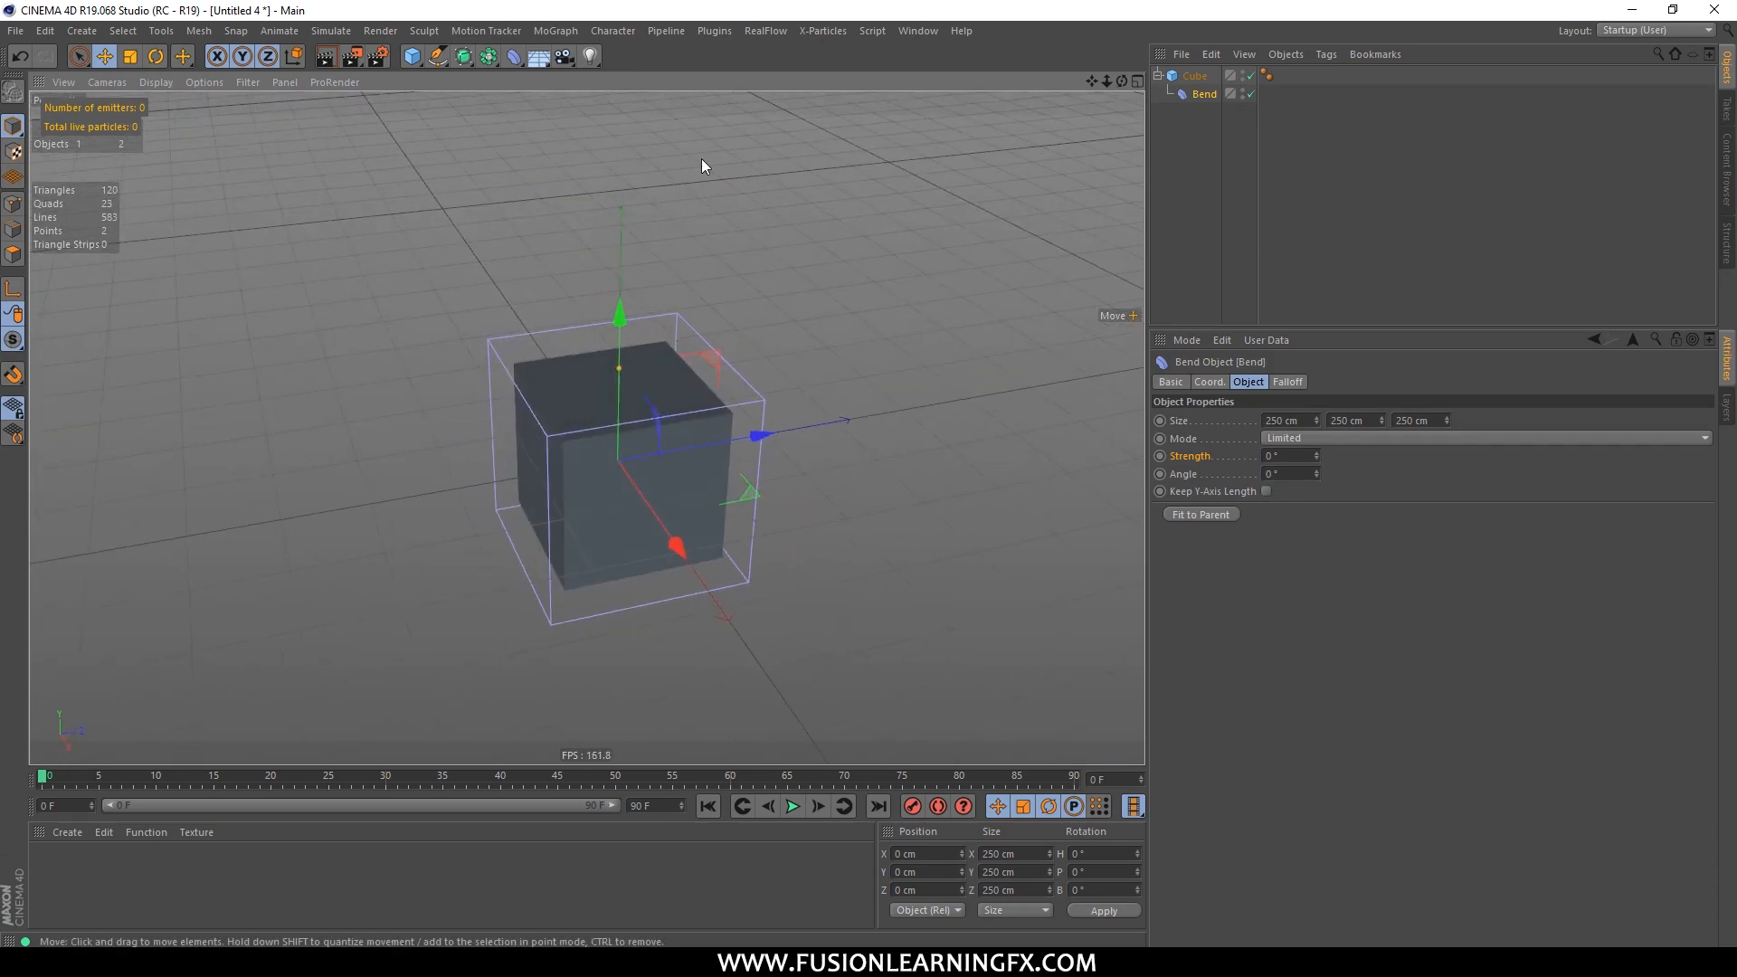
{"action": "left_click_drag", "start_coordinate": [871, 351], "coordinate": [914, 371], "text": "alt"}
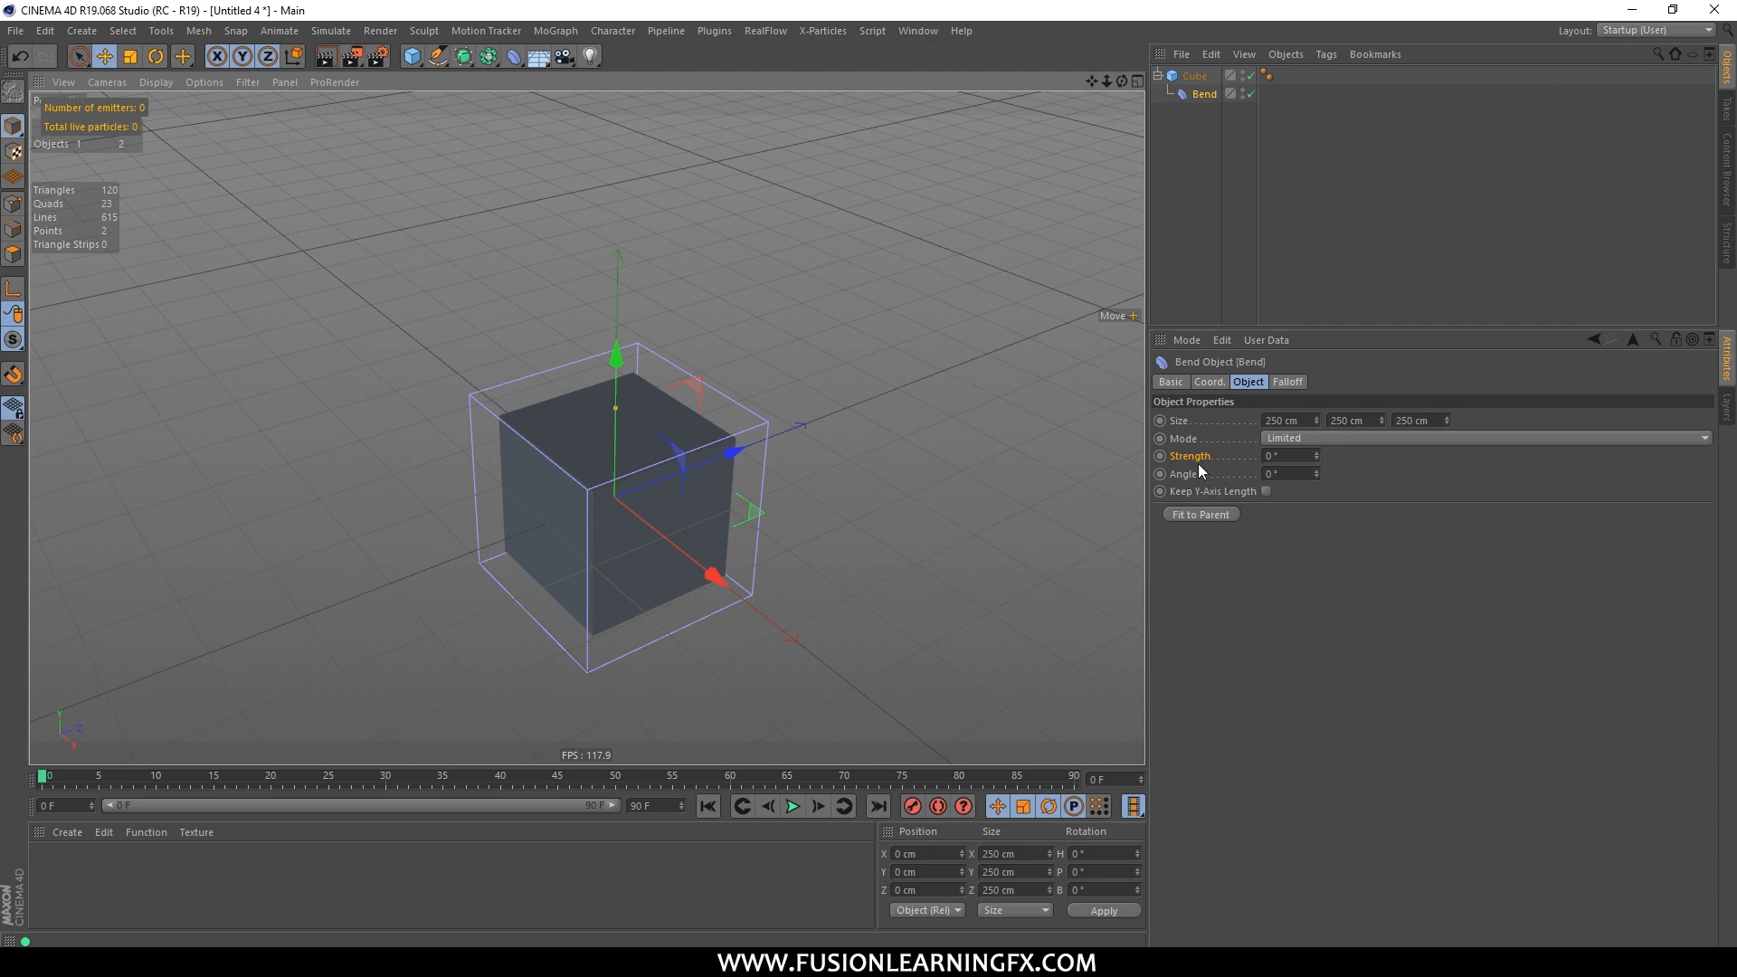
{"action": "mouse_move", "coordinate": [1317, 456]}
{"action": "left_mouse_down"}
{"action": "mouse_move", "coordinate": [1348, 453]}
{"action": "mouse_move", "coordinate": [1316, 455]}
{"action": "left_mouse_up"}
Step: Set the cube's Y segments to 20 so it can follow the bend smoothly
{"action": "left_click_drag", "start_coordinate": [933, 467], "coordinate": [977, 453], "text": "alt"}
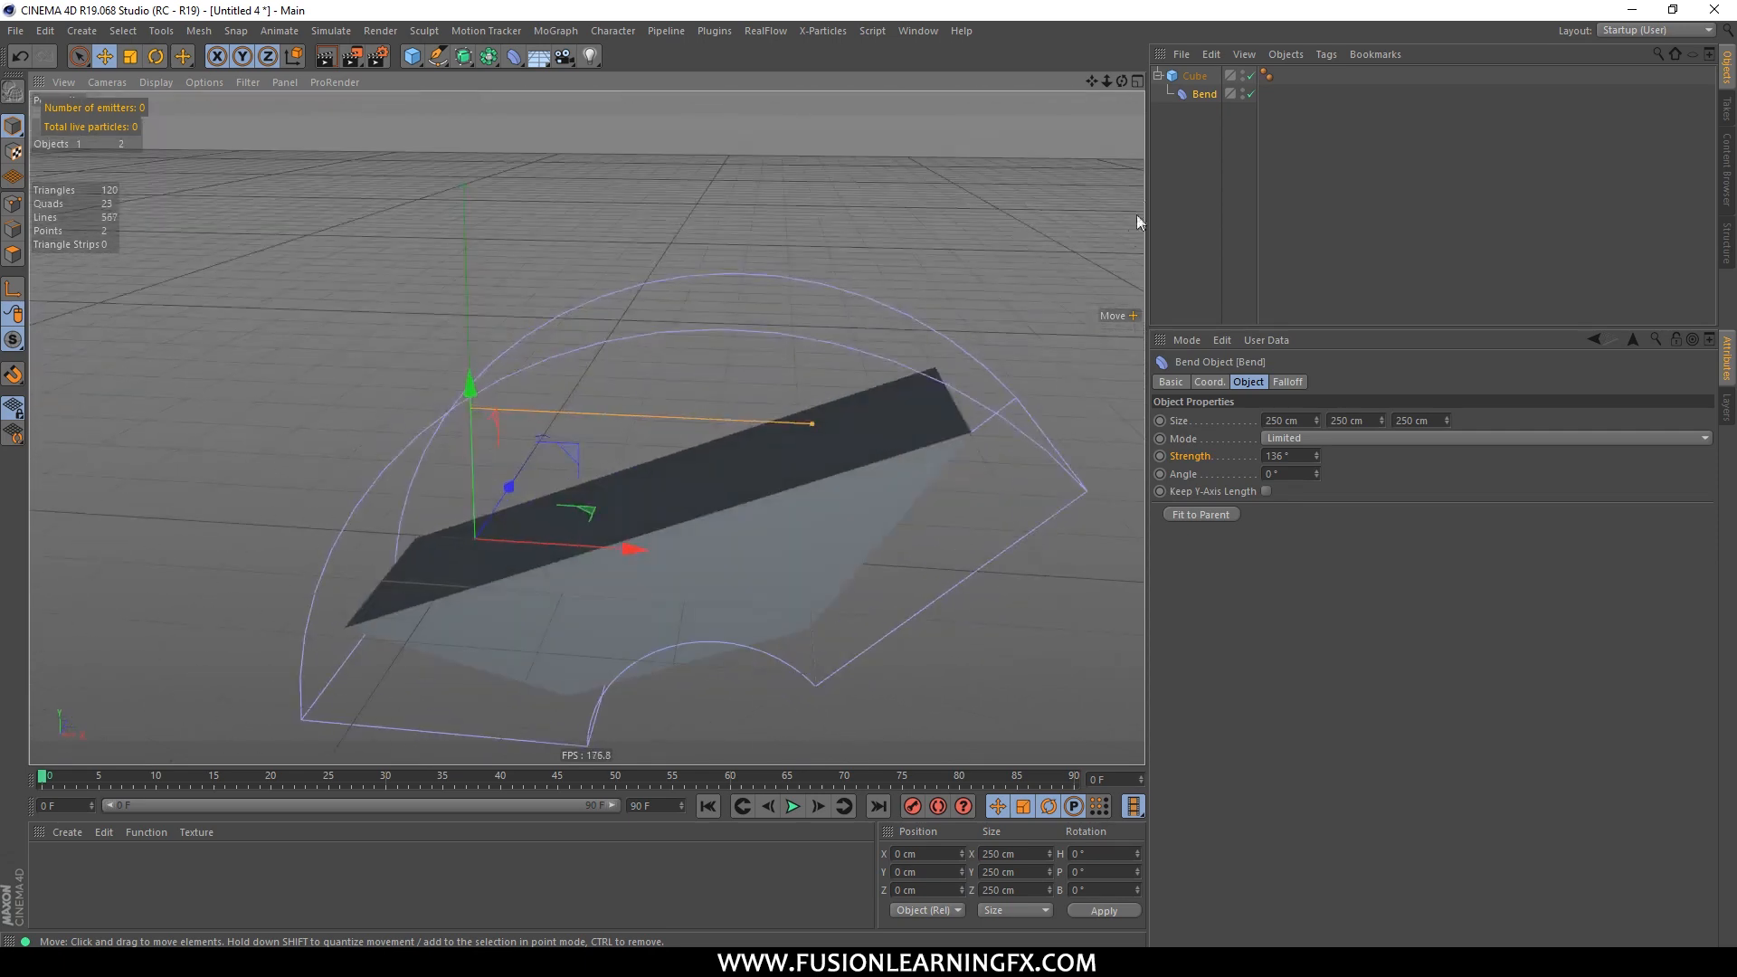
{"action": "left_click_drag", "start_coordinate": [986, 353], "coordinate": [833, 366], "text": "alt"}
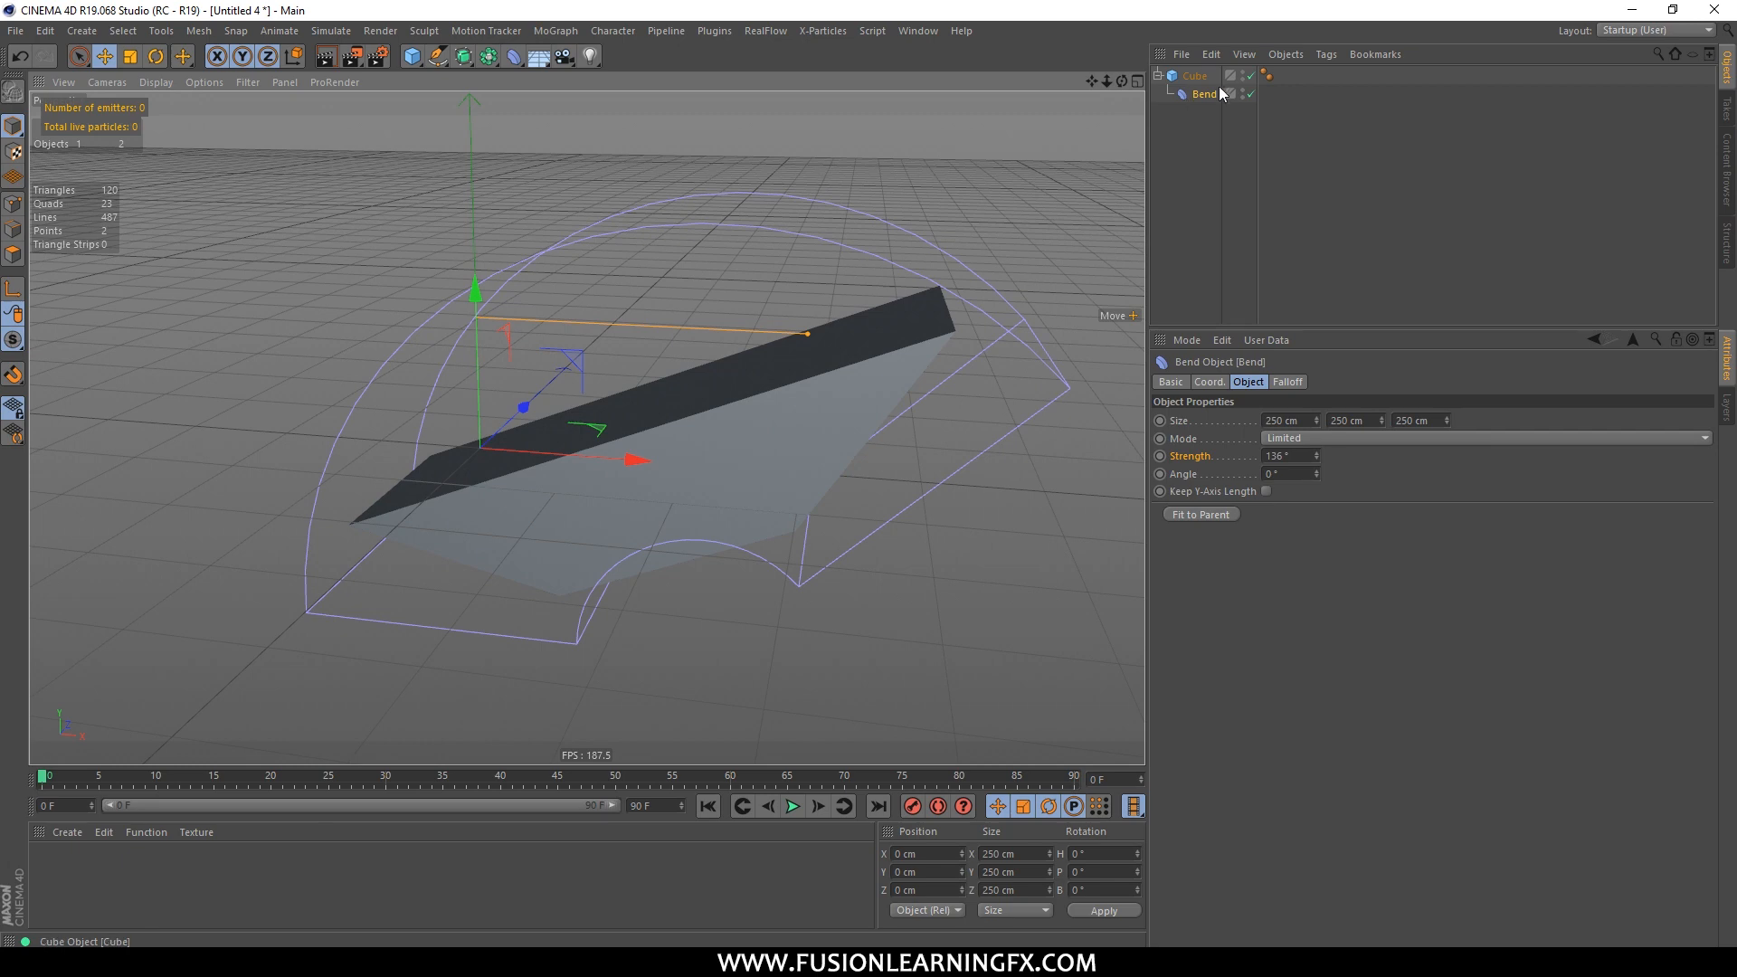
{"action": "left_click_drag", "start_coordinate": [931, 310], "coordinate": [995, 301], "text": "alt"}
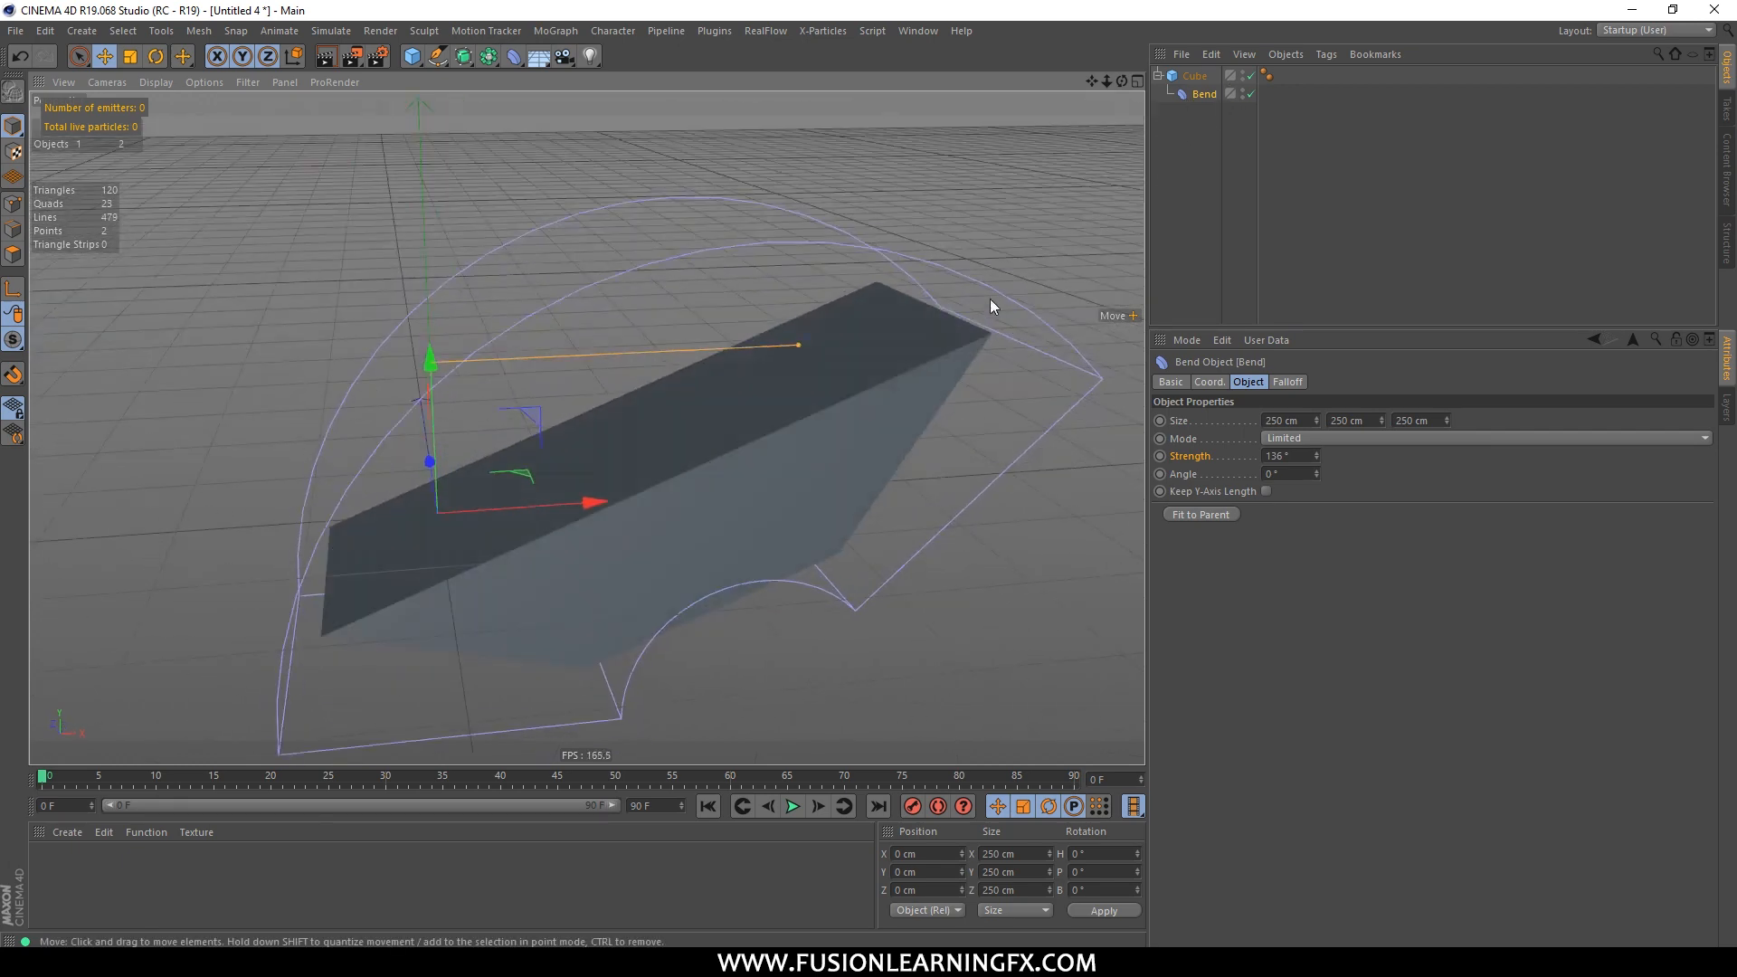
{"action": "left_click_drag", "start_coordinate": [887, 447], "coordinate": [860, 425], "text": "alt"}
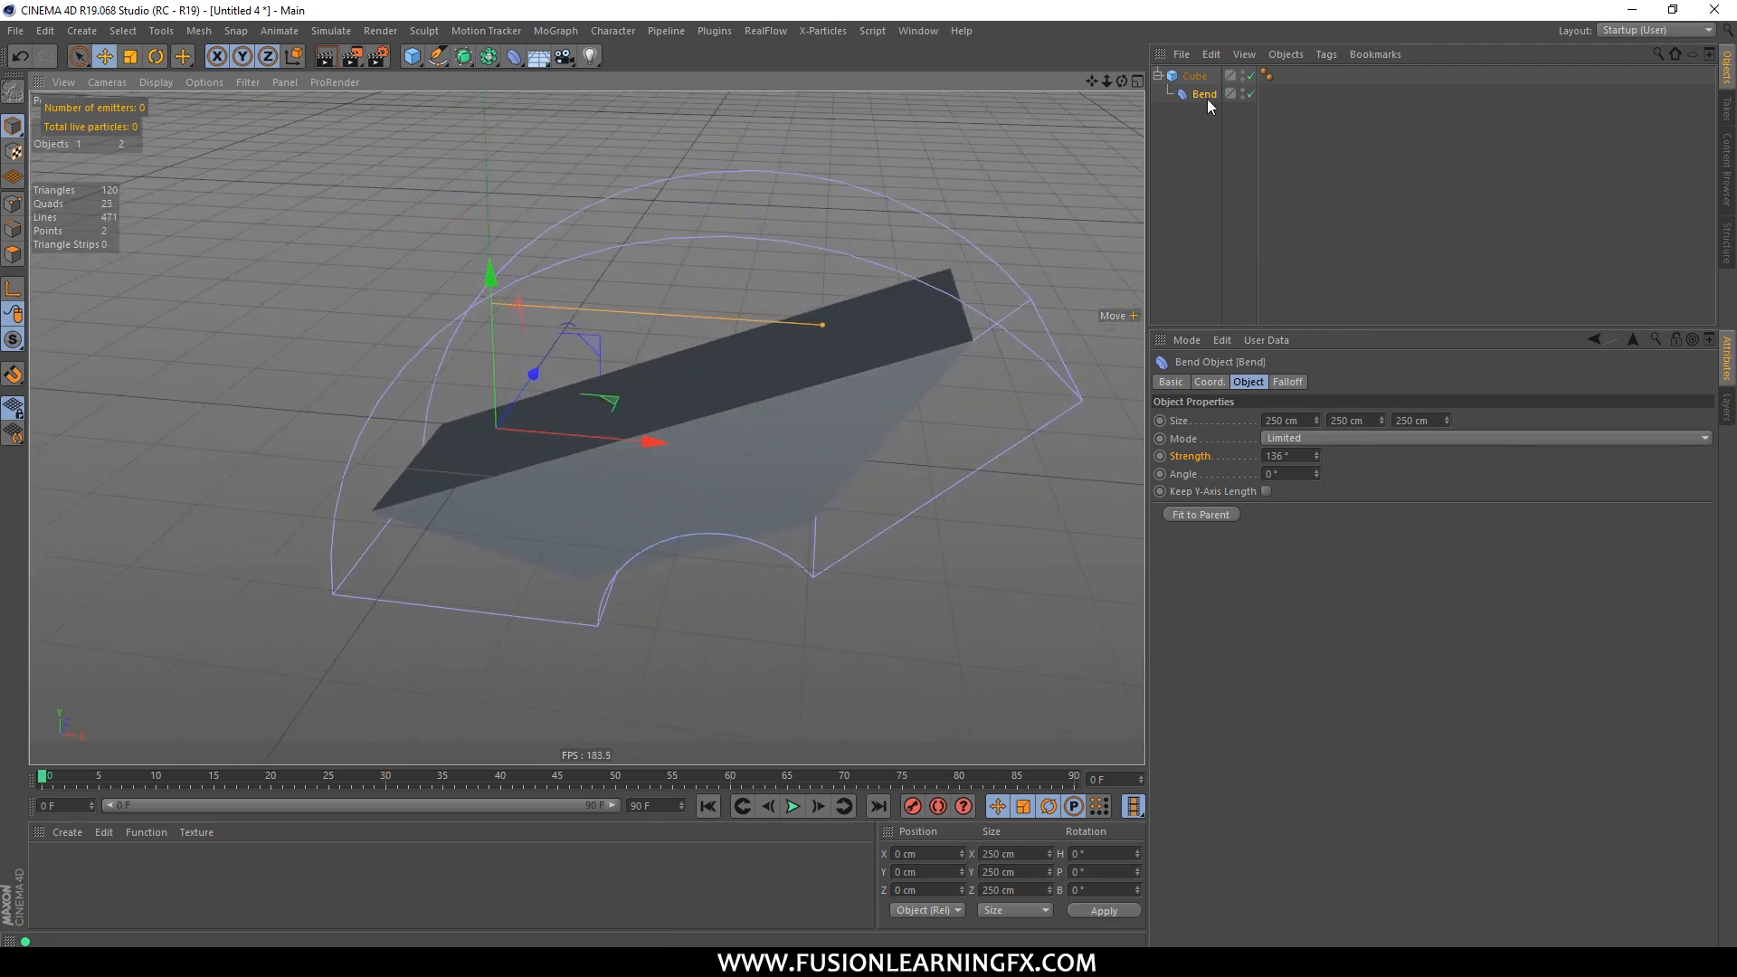
{"action": "left_click", "coordinate": [1194, 76]}
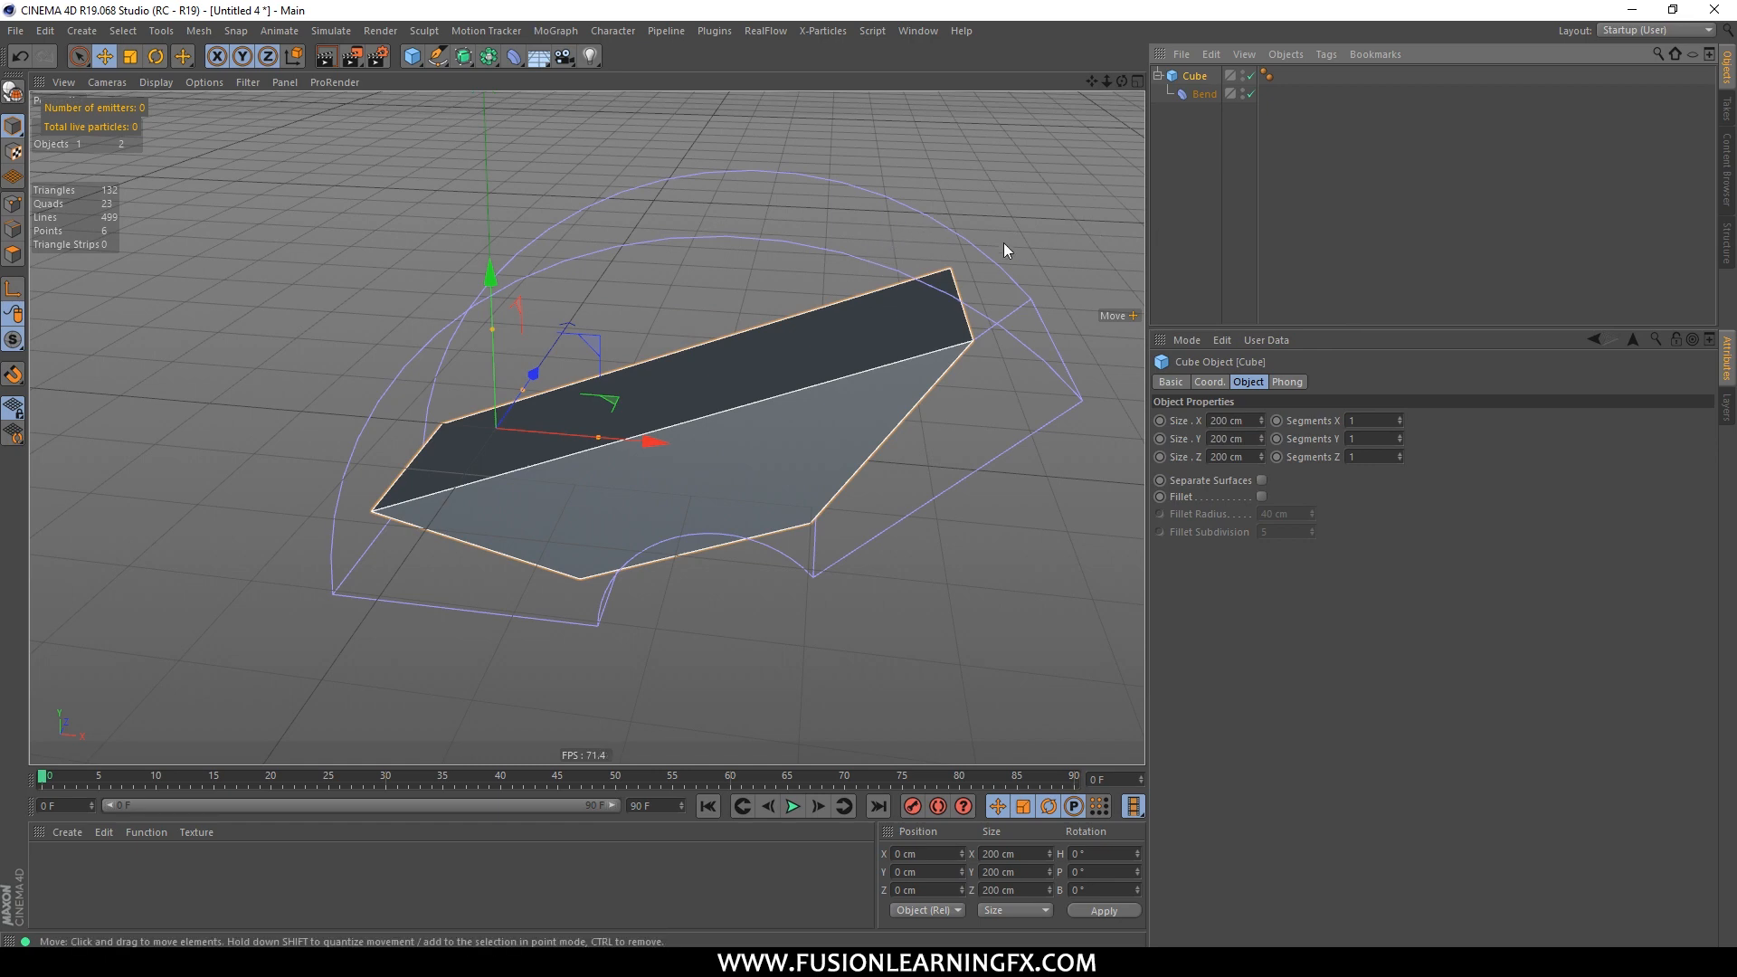
{"action": "left_click_drag", "start_coordinate": [764, 392], "coordinate": [676, 391], "text": "alt"}
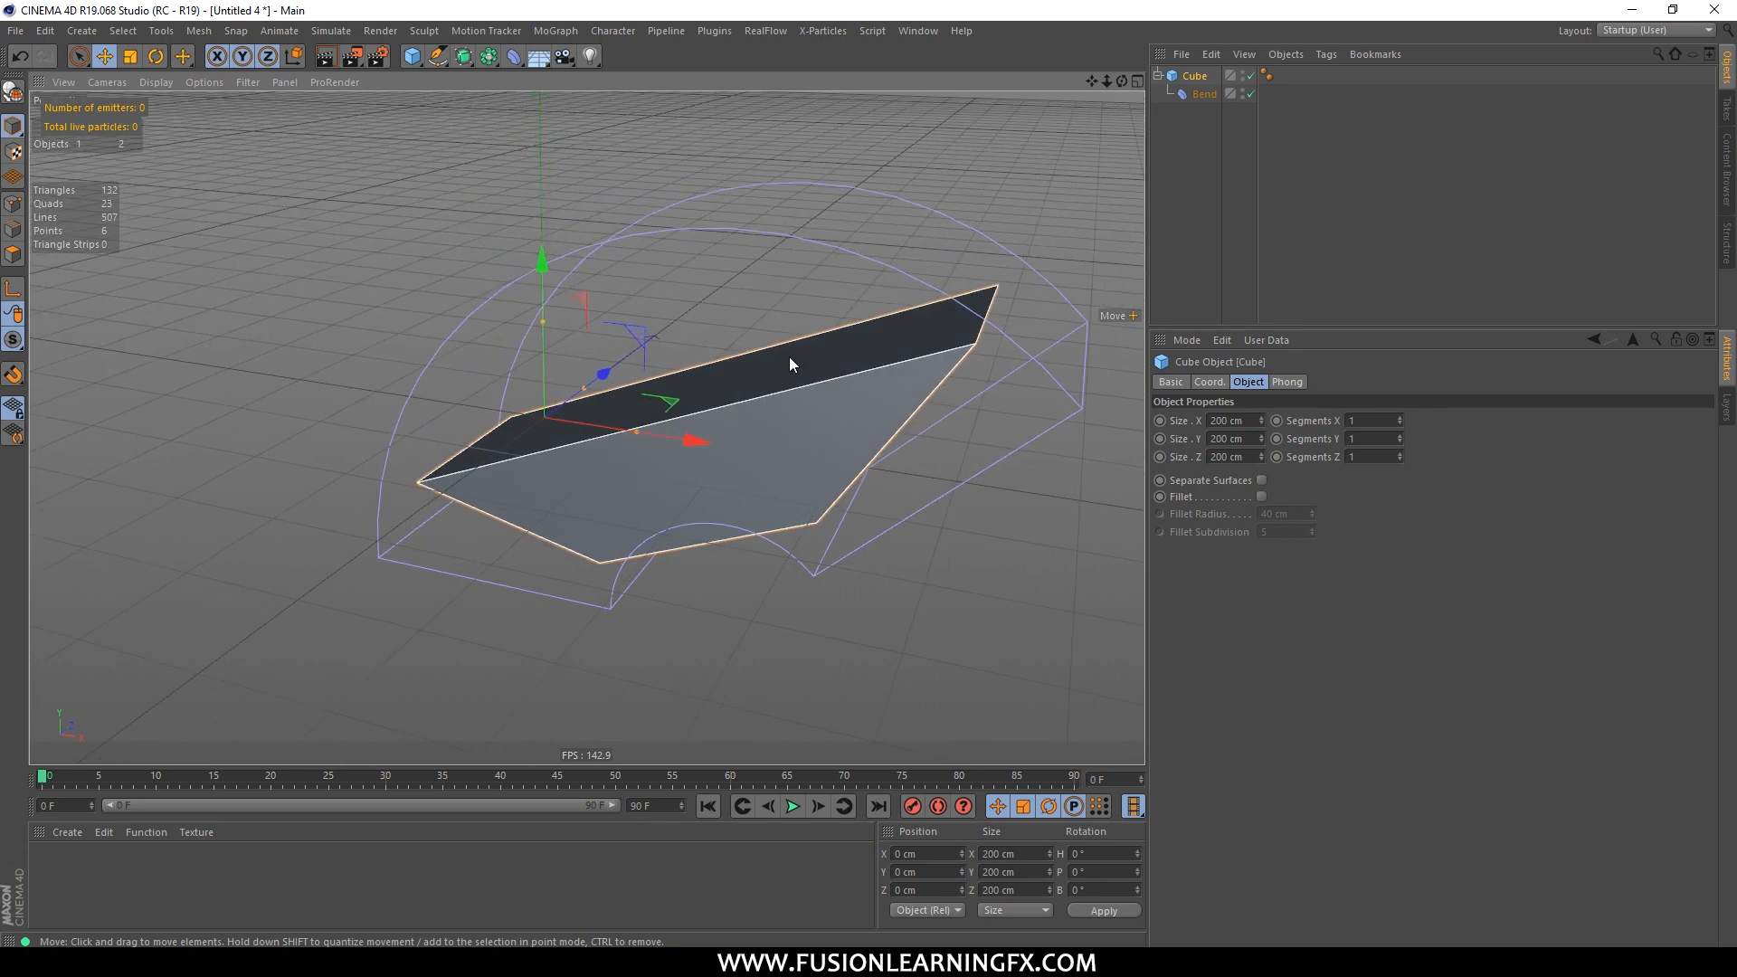
{"action": "left_click_drag", "start_coordinate": [878, 347], "coordinate": [917, 263], "text": "alt"}
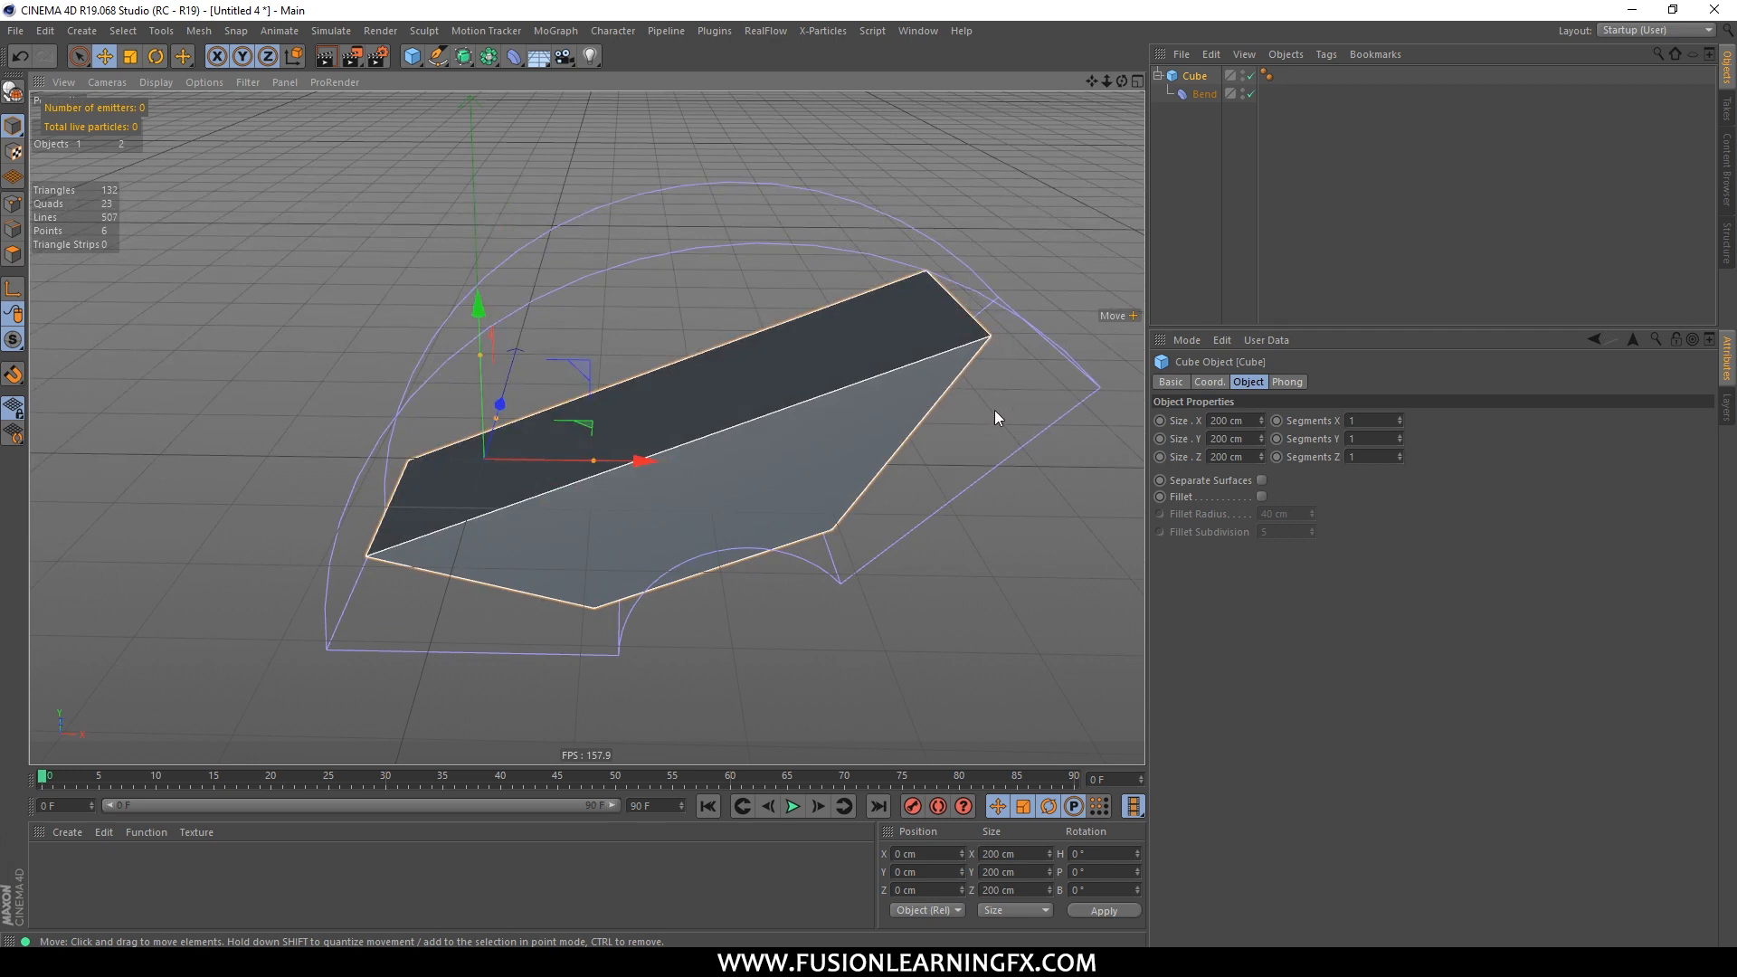
{"action": "left_click", "coordinate": [1367, 441]}
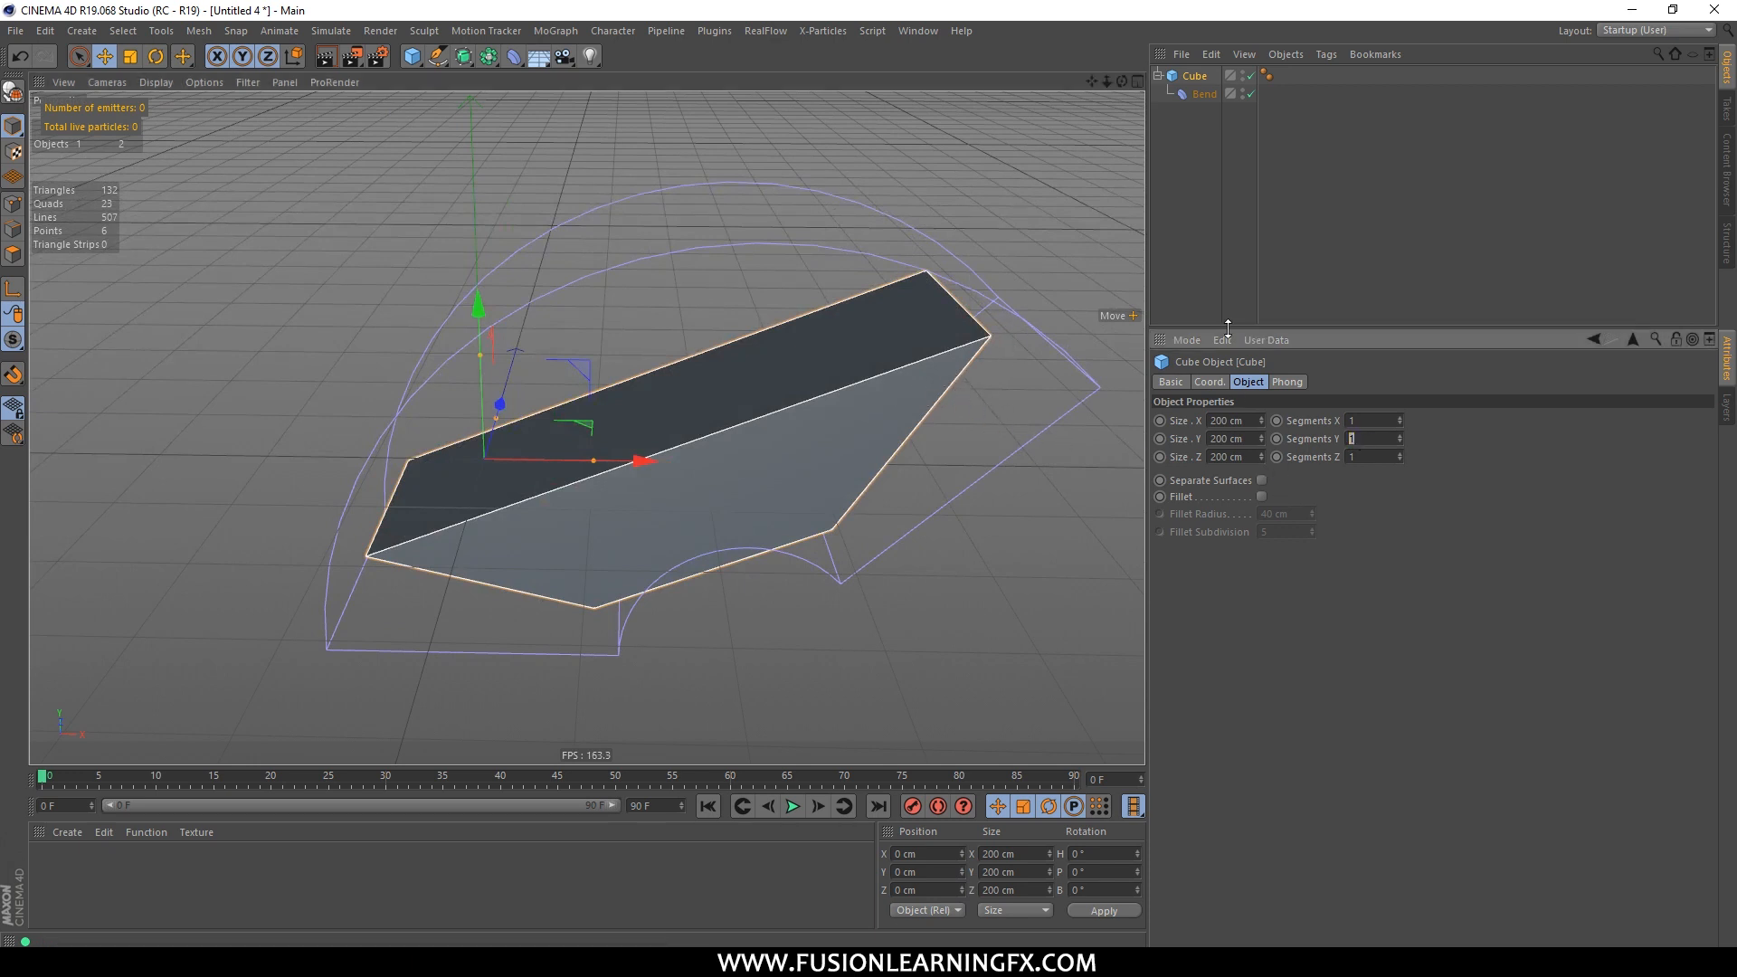
{"action": "type", "text": "20"}
{"action": "key", "text": "Return"}
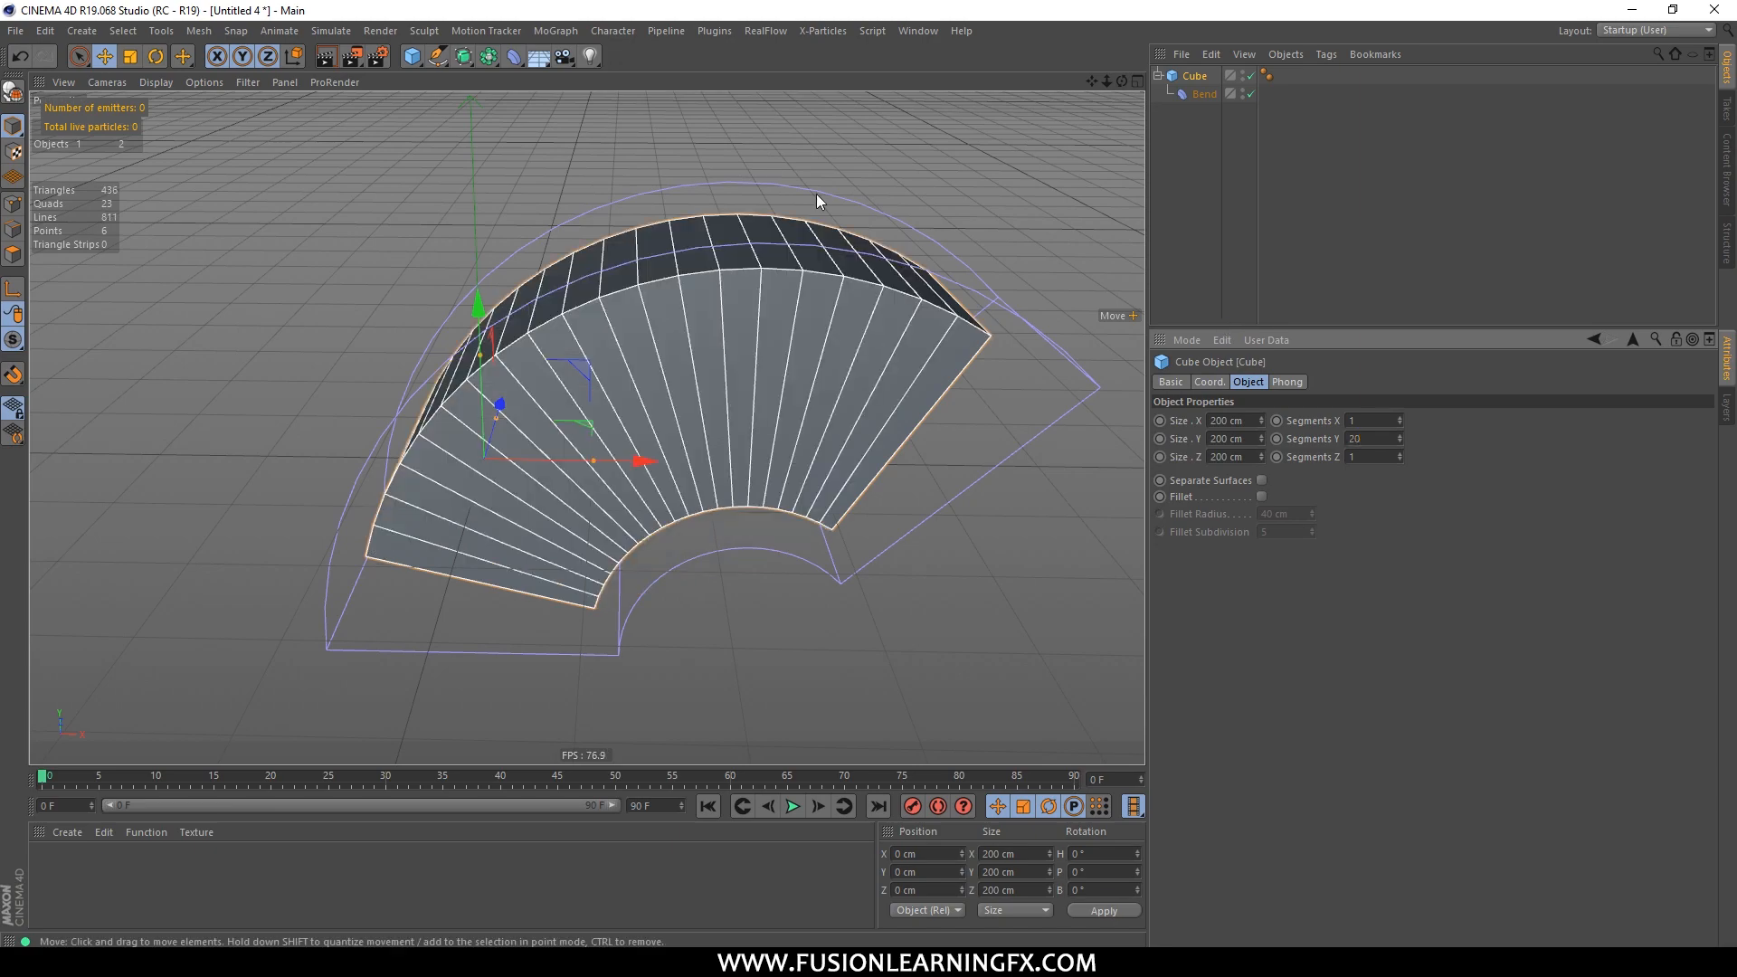
Step: Set the angle of the Bend deformer under the cube to 50°
{"action": "left_click_drag", "start_coordinate": [880, 360], "coordinate": [914, 397], "text": "alt"}
{"action": "left_click_drag", "start_coordinate": [796, 380], "coordinate": [1122, 118], "text": "alt"}
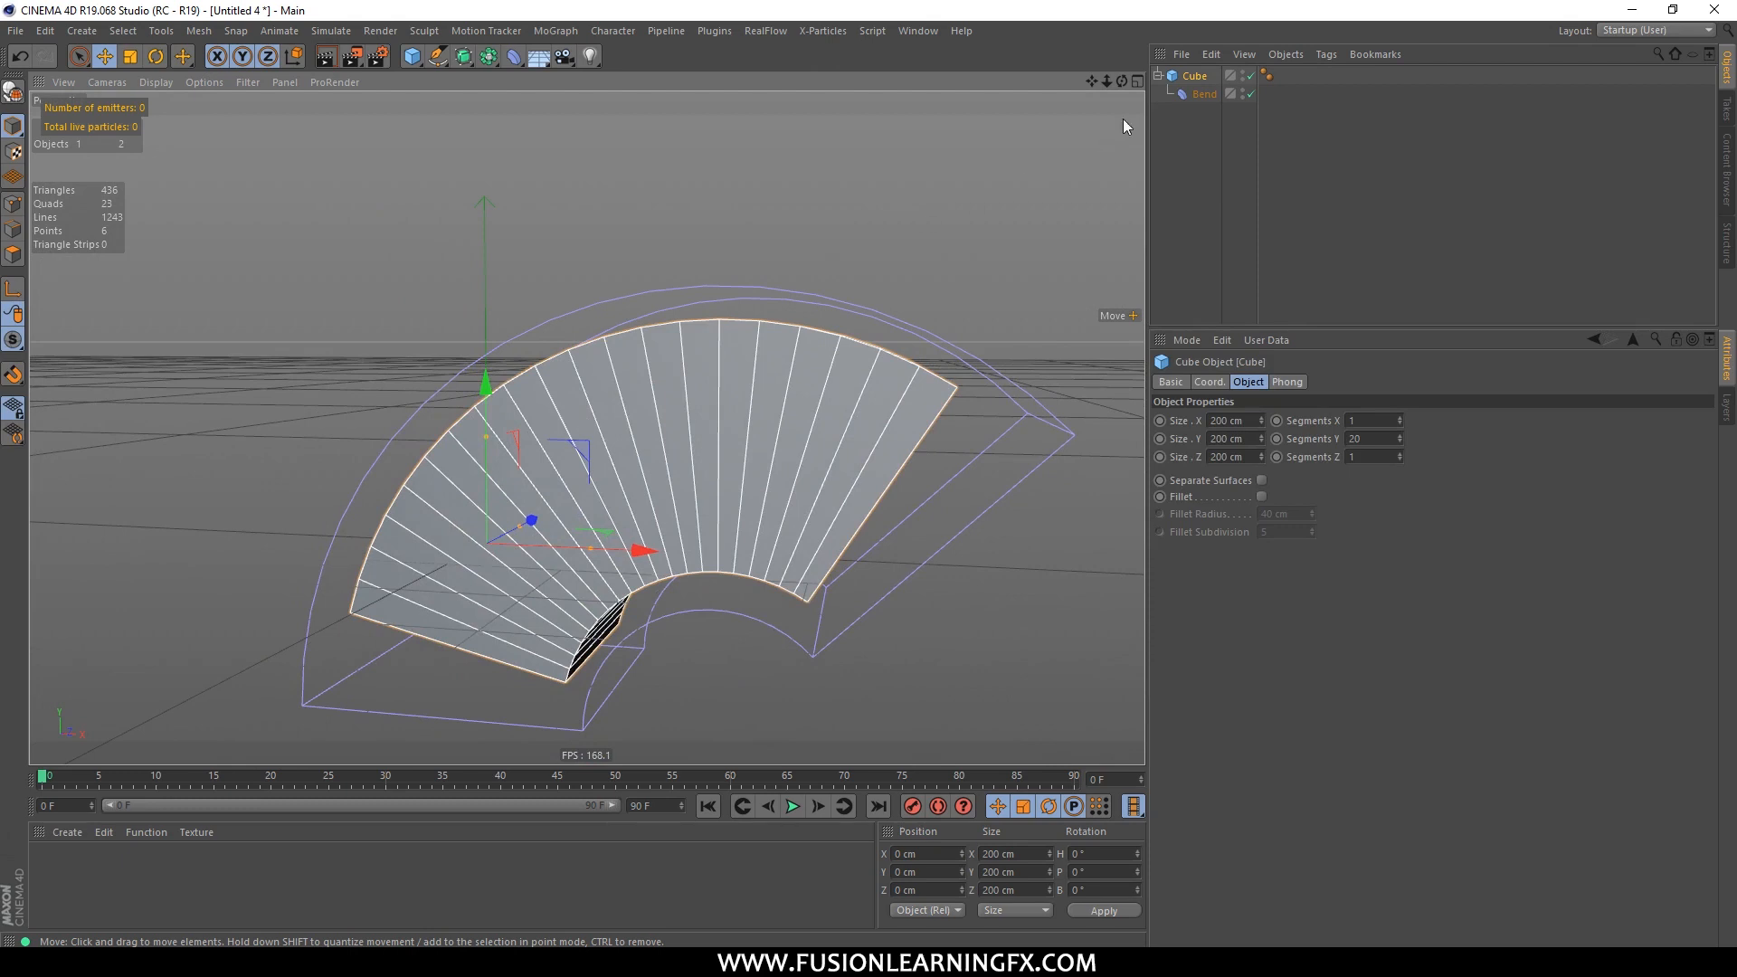
{"action": "left_click", "coordinate": [1200, 94]}
{"action": "left_click_drag", "start_coordinate": [1316, 475], "coordinate": [1316, 476]}
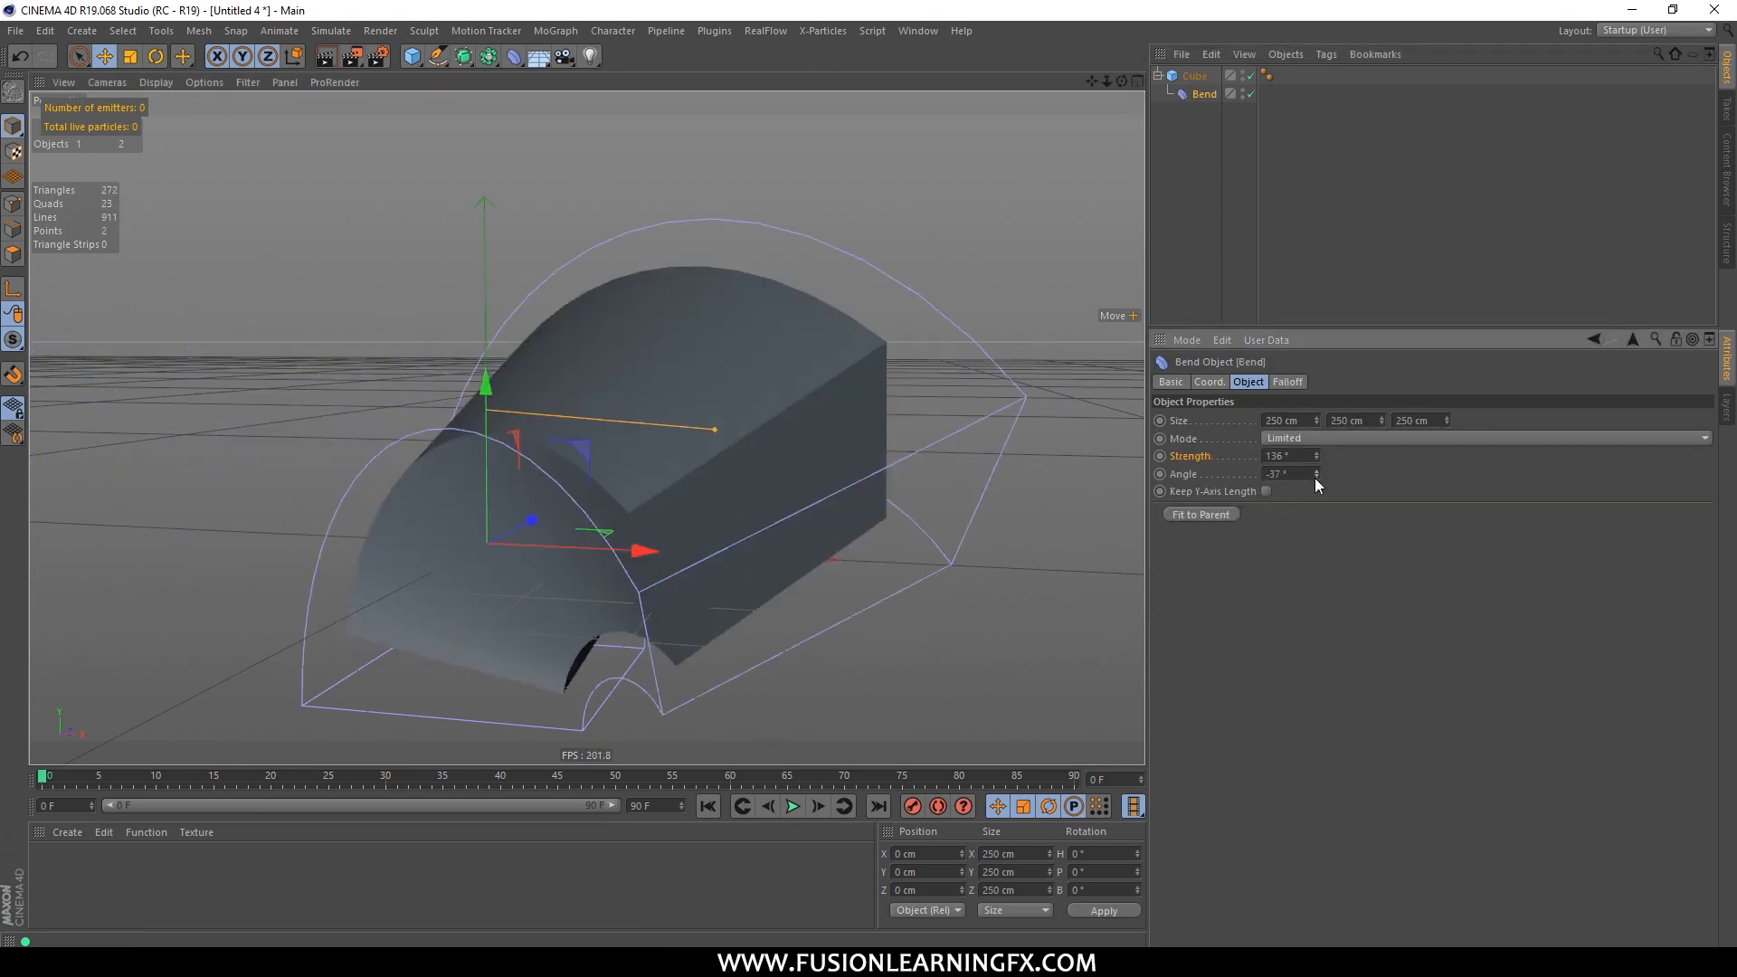
{"action": "mouse_move", "coordinate": [1122, 490]}
{"action": "left_mouse_down", "text": "alt"}
{"action": "mouse_move", "coordinate": [979, 487]}
{"action": "mouse_move", "coordinate": [1104, 478]}
{"action": "left_mouse_up", "text": "alt"}
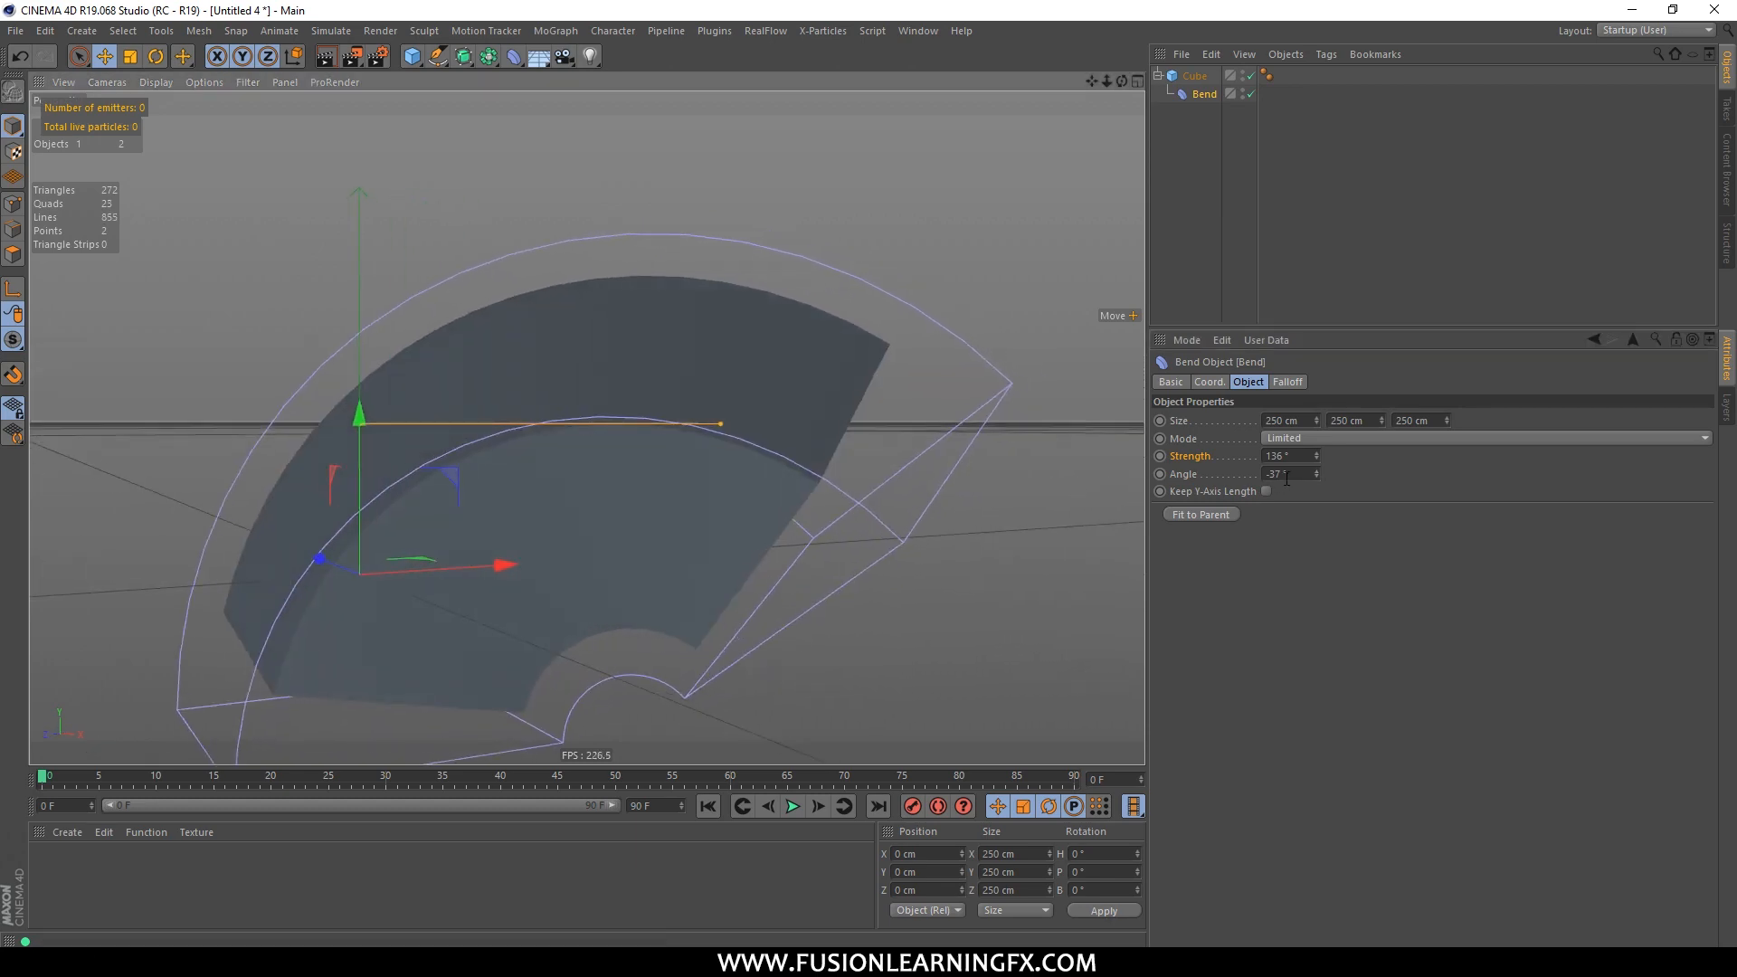
{"action": "type", "text": "50"}
{"action": "key", "text": "Return"}
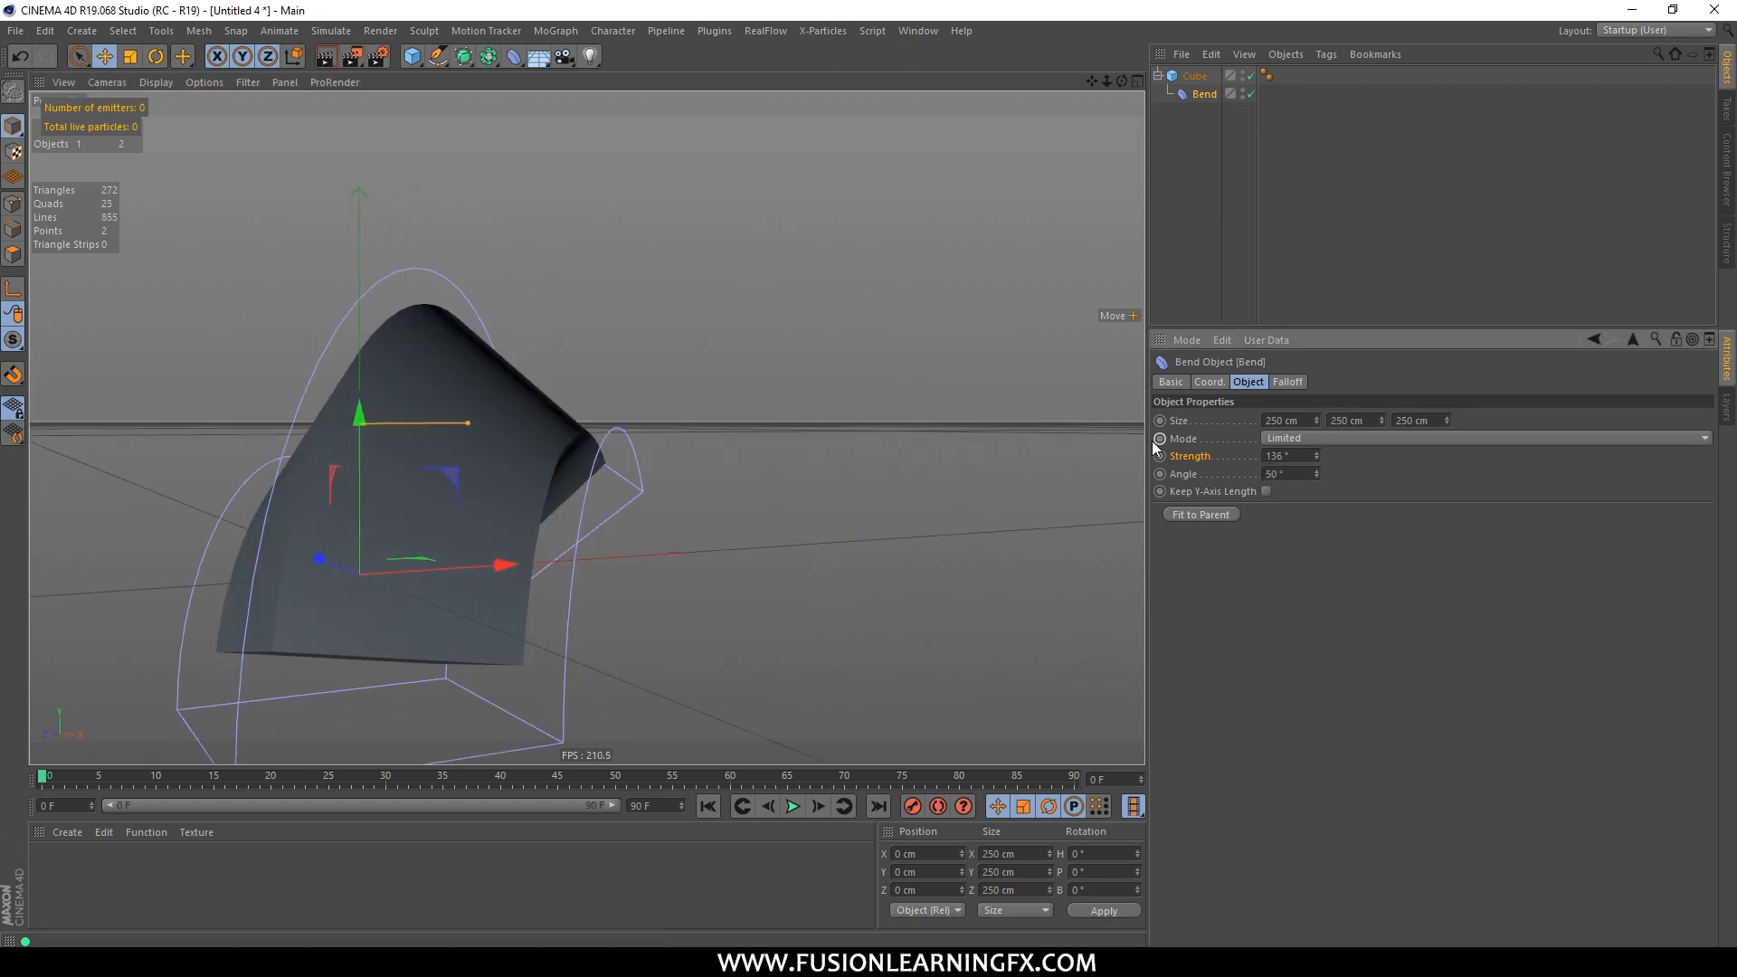
Step: Frame all objects and examine the angled bend of the cube from several sides
{"action": "left_click_drag", "start_coordinate": [818, 529], "coordinate": [710, 346], "text": "alt"}
{"action": "left_click", "coordinate": [69, 88]}
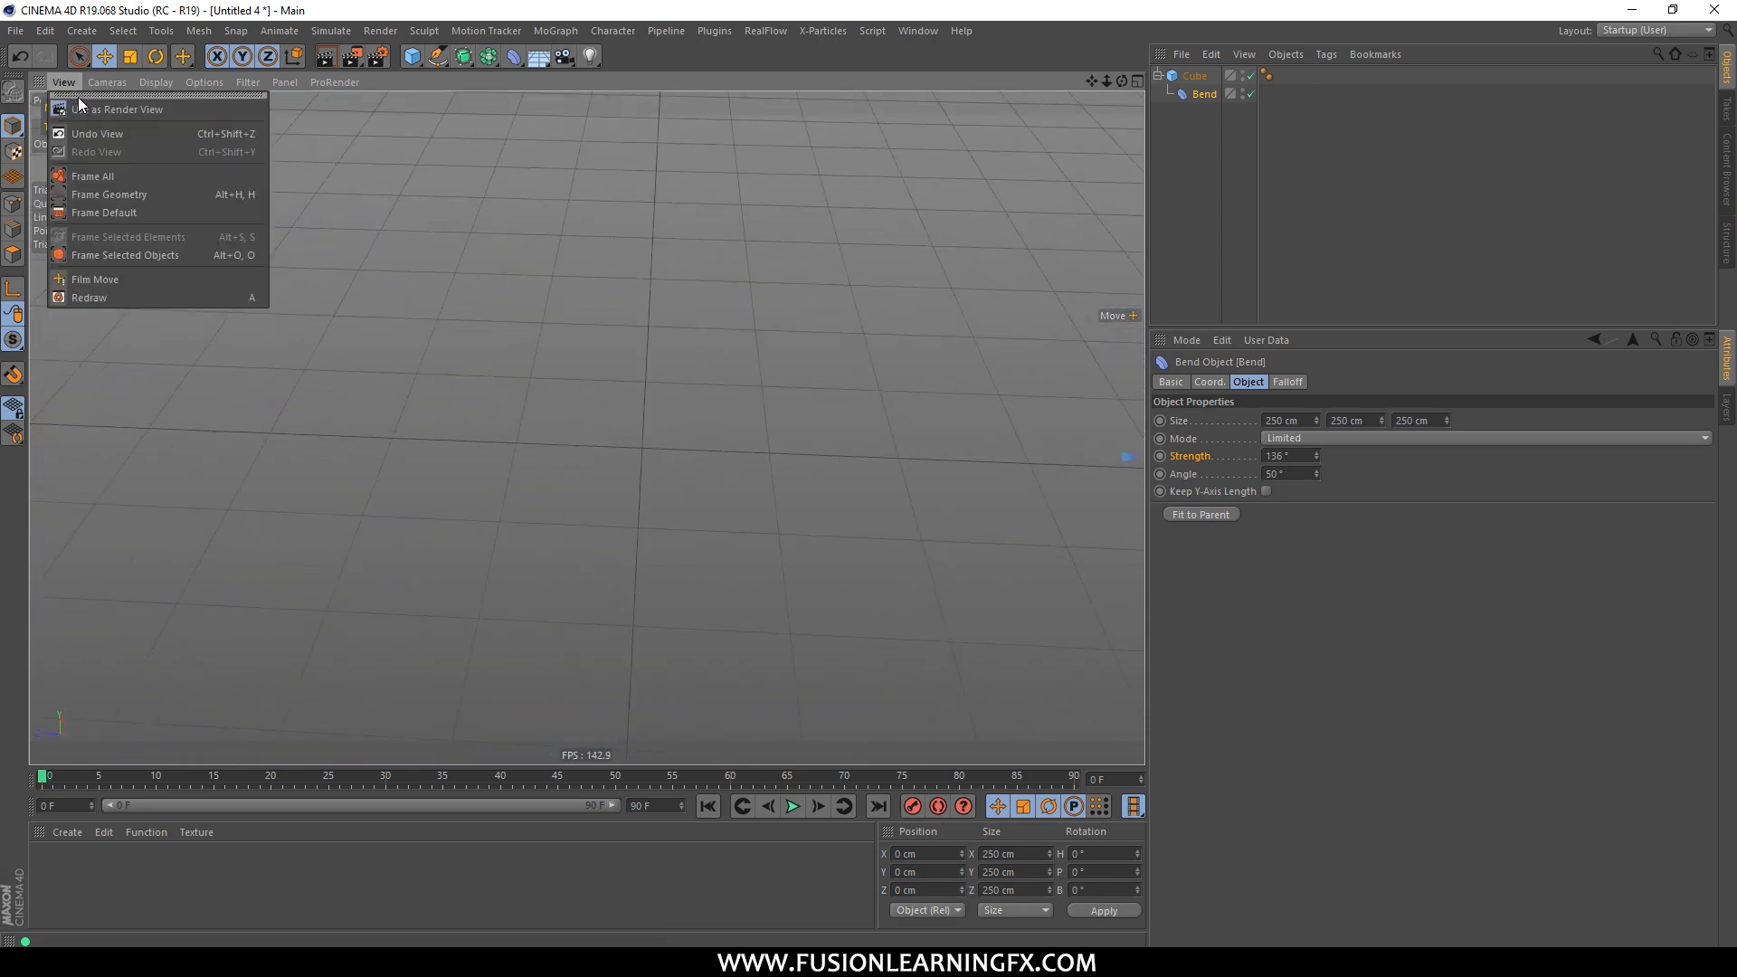
{"action": "left_click", "coordinate": [92, 172]}
{"action": "left_click_drag", "start_coordinate": [780, 480], "coordinate": [1032, 416], "text": "alt"}
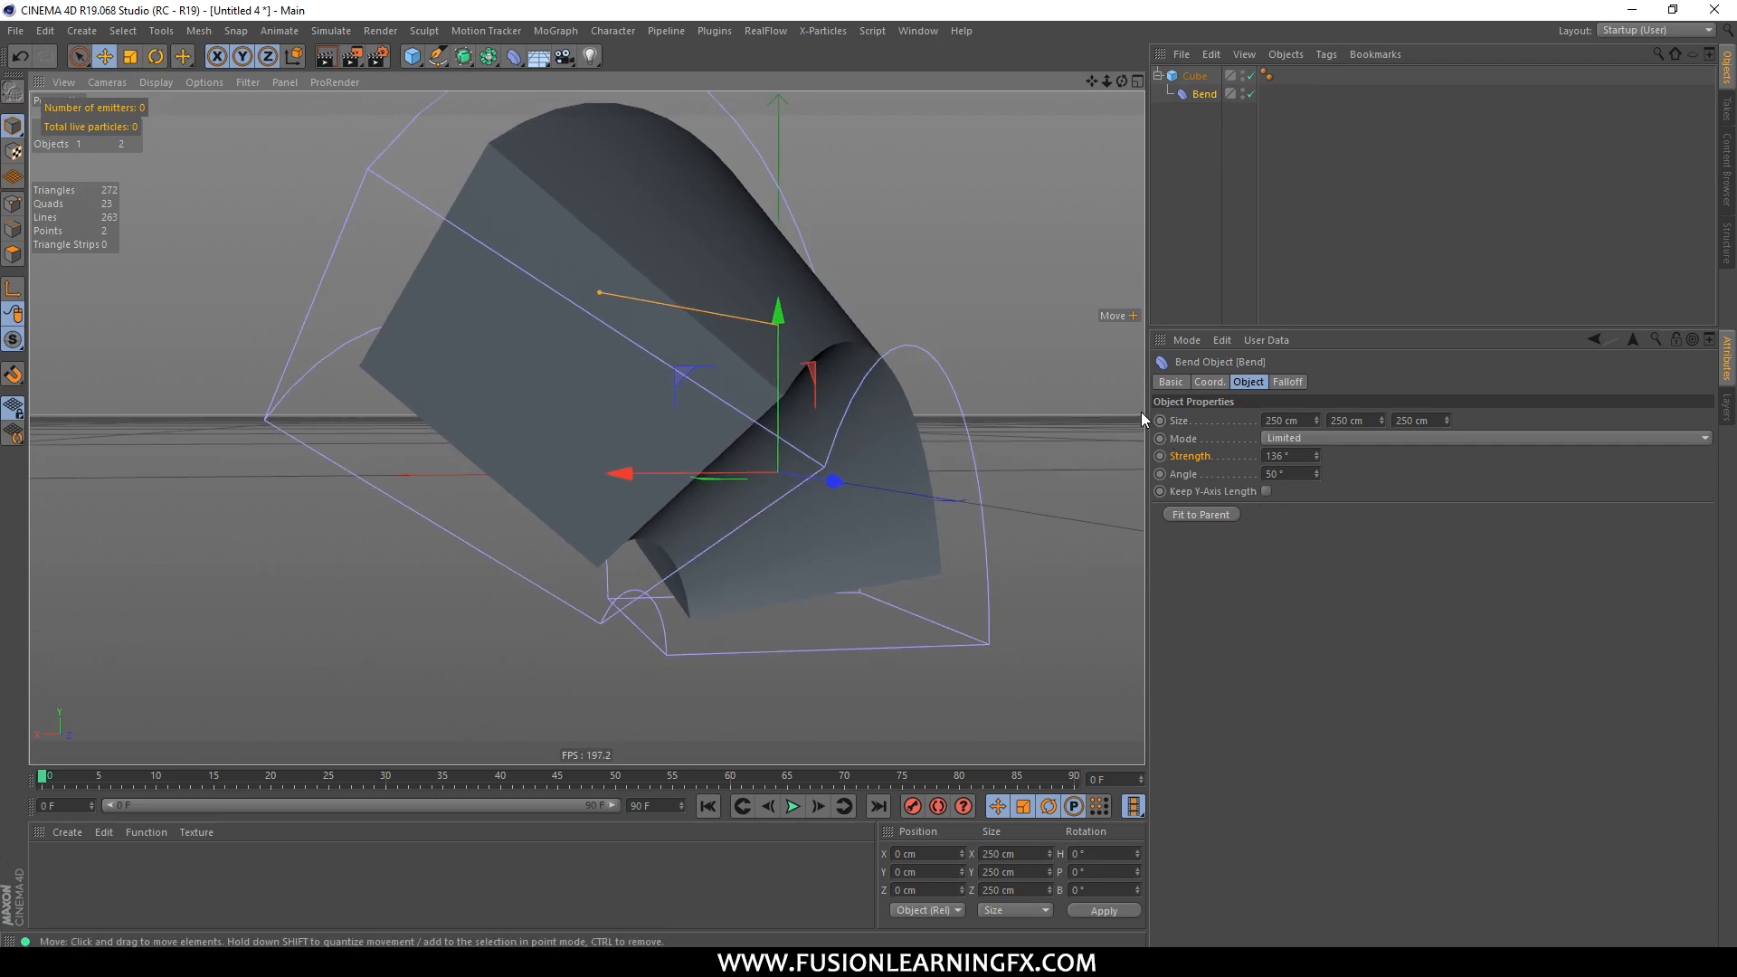
{"action": "left_click_drag", "start_coordinate": [1084, 432], "coordinate": [1010, 489], "text": "alt"}
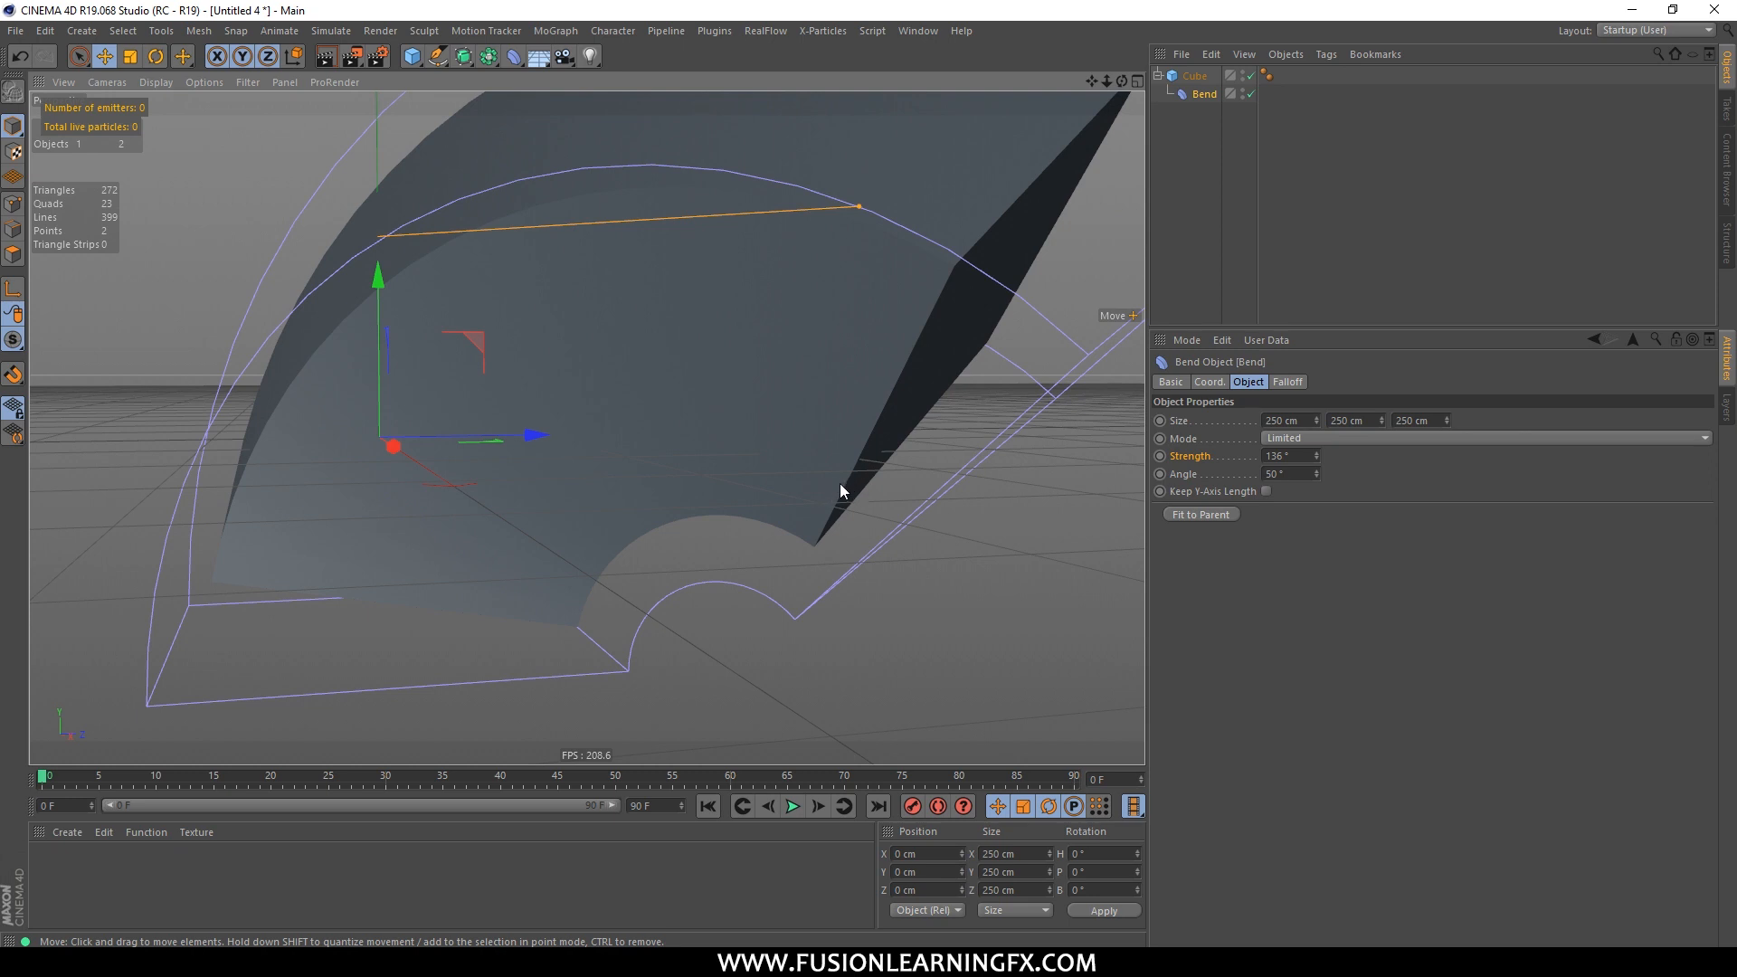
{"action": "left_click_drag", "start_coordinate": [826, 471], "coordinate": [832, 519], "text": "alt"}
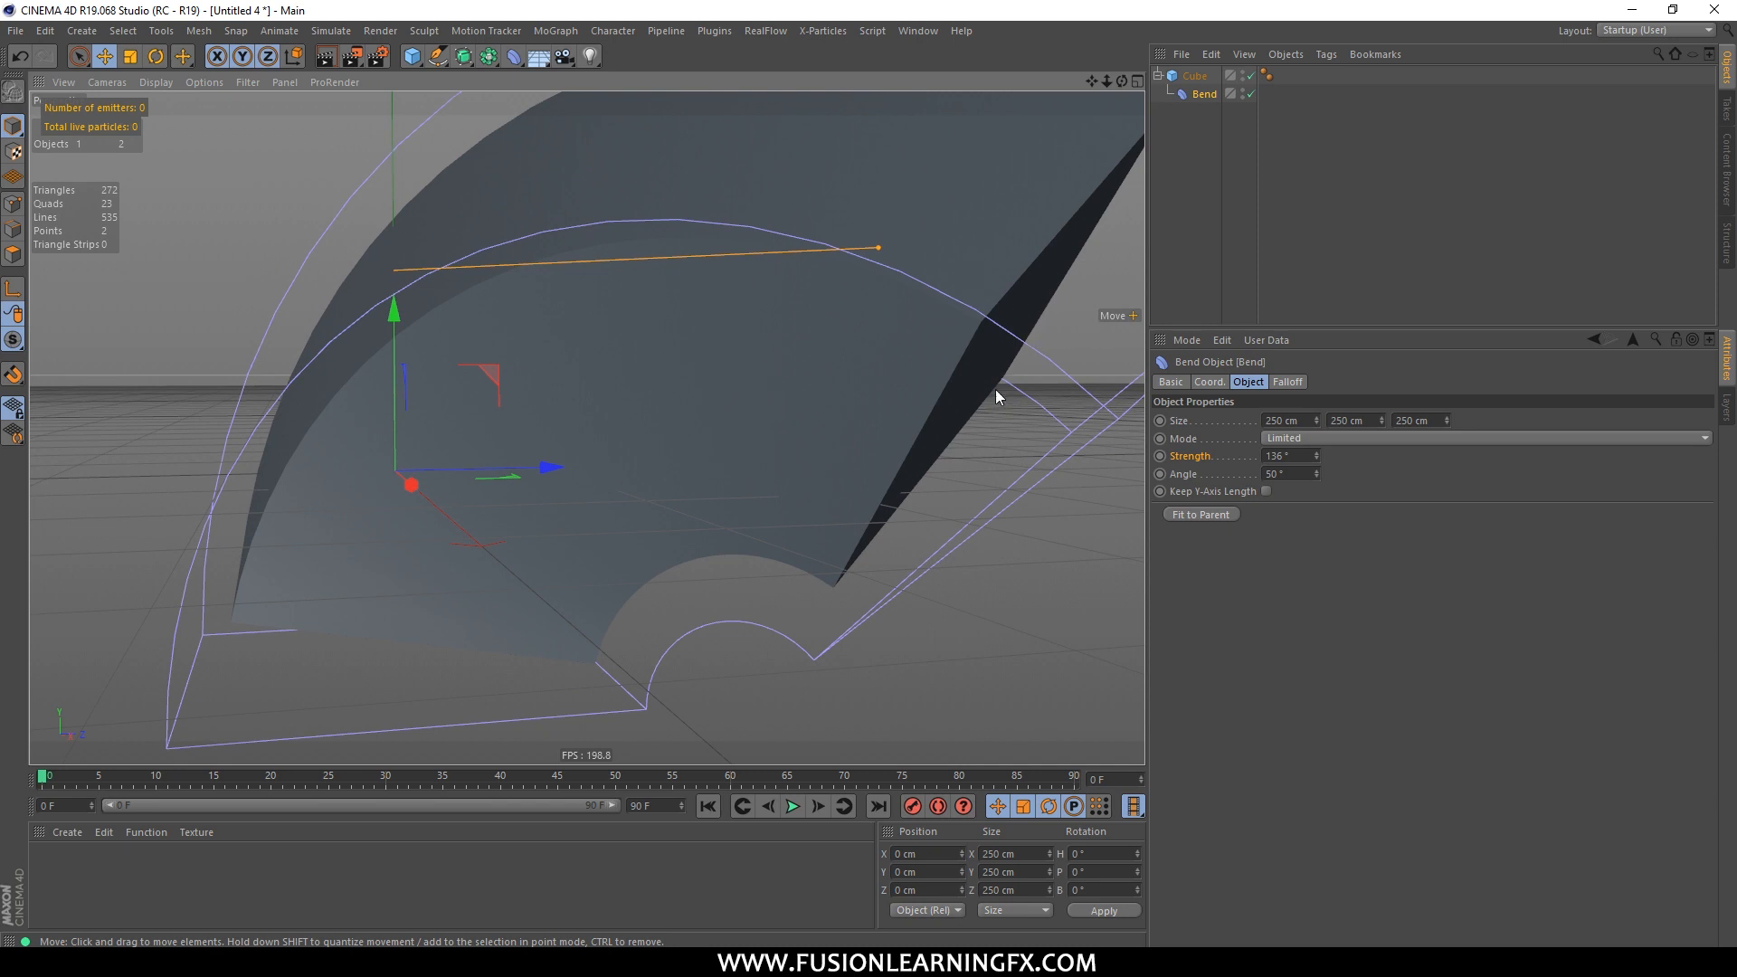
{"action": "middle_click_drag", "start_coordinate": [996, 391], "coordinate": [993, 460], "text": "alt"}
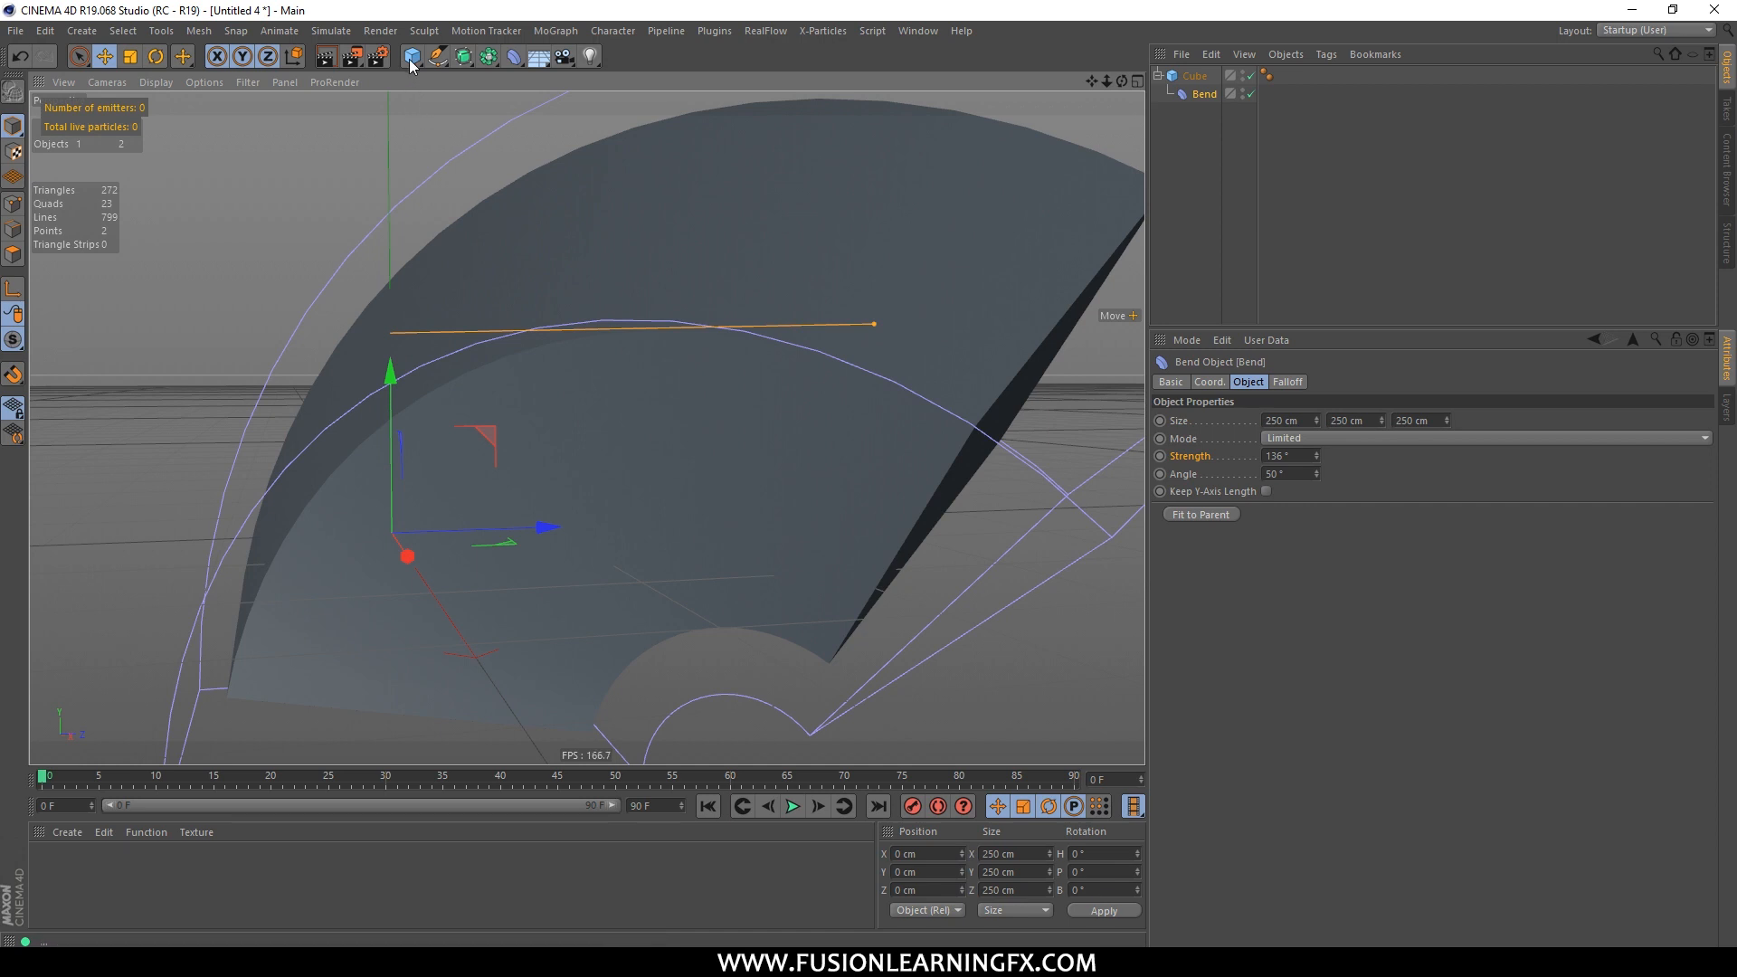
Step: Add a Twist deformer and make it a child of the cube, above the Bend deformer
{"action": "left_click", "coordinate": [521, 58]}
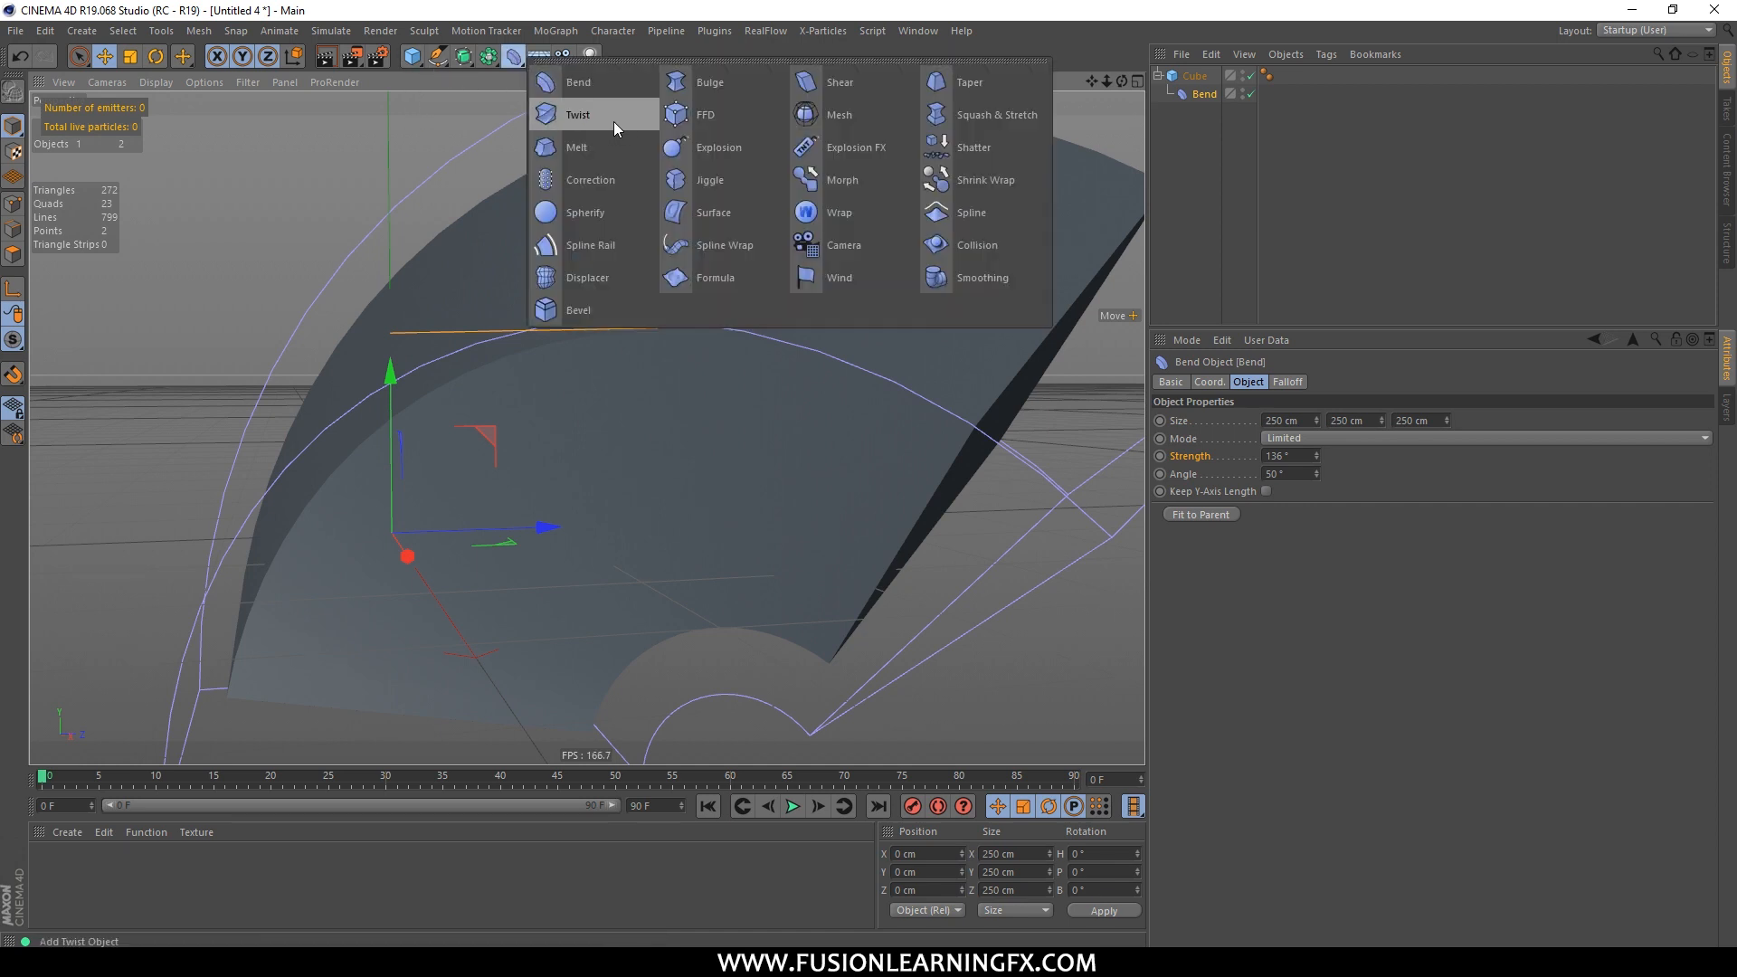
{"action": "left_click", "coordinate": [613, 121]}
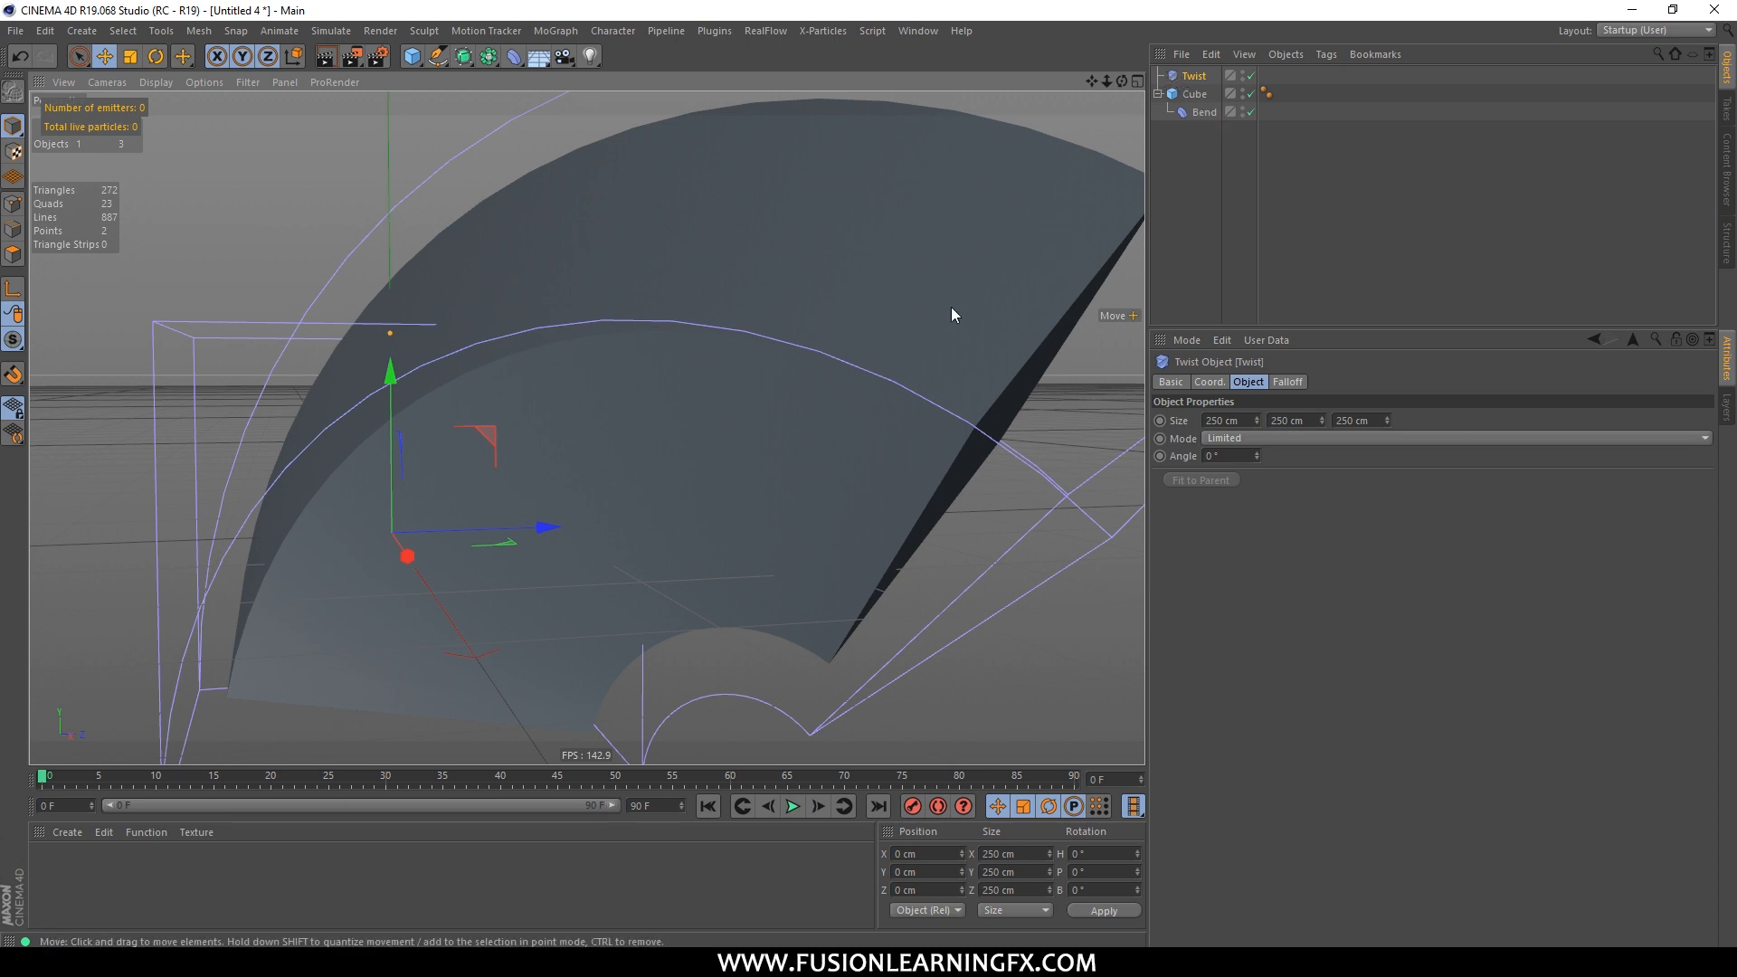
{"action": "middle_click_drag", "start_coordinate": [950, 243], "coordinate": [917, 240], "text": "alt"}
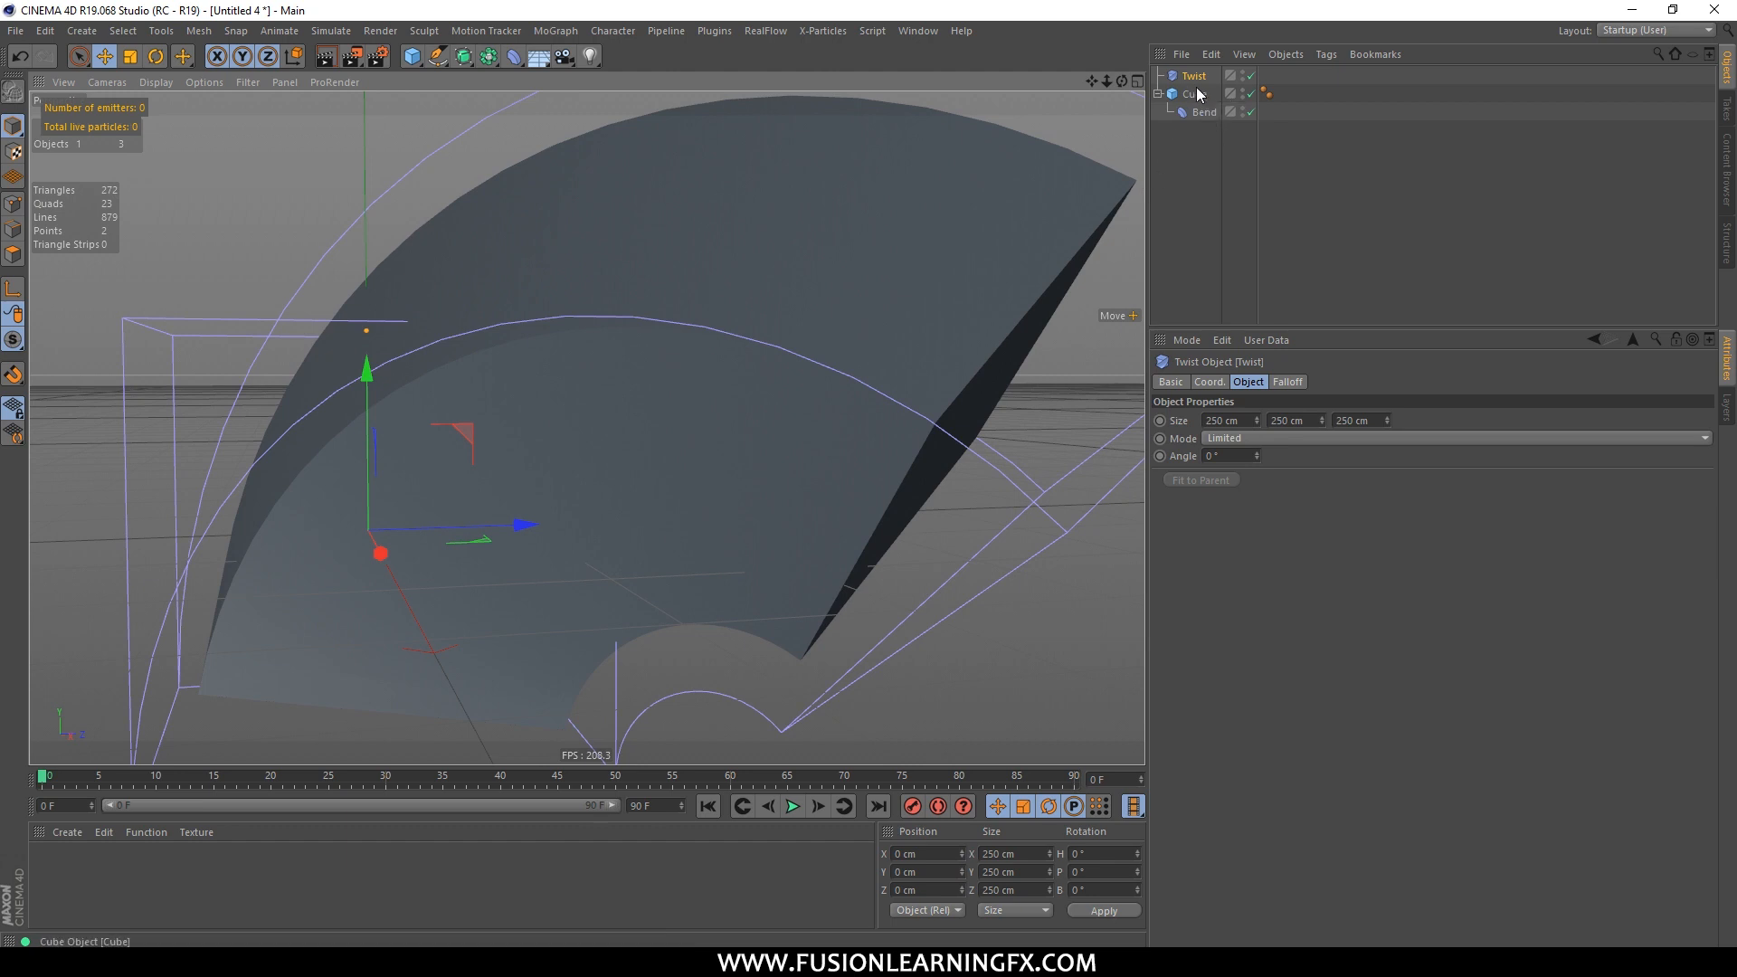
{"action": "left_click_drag", "start_coordinate": [1194, 77], "coordinate": [1202, 97]}
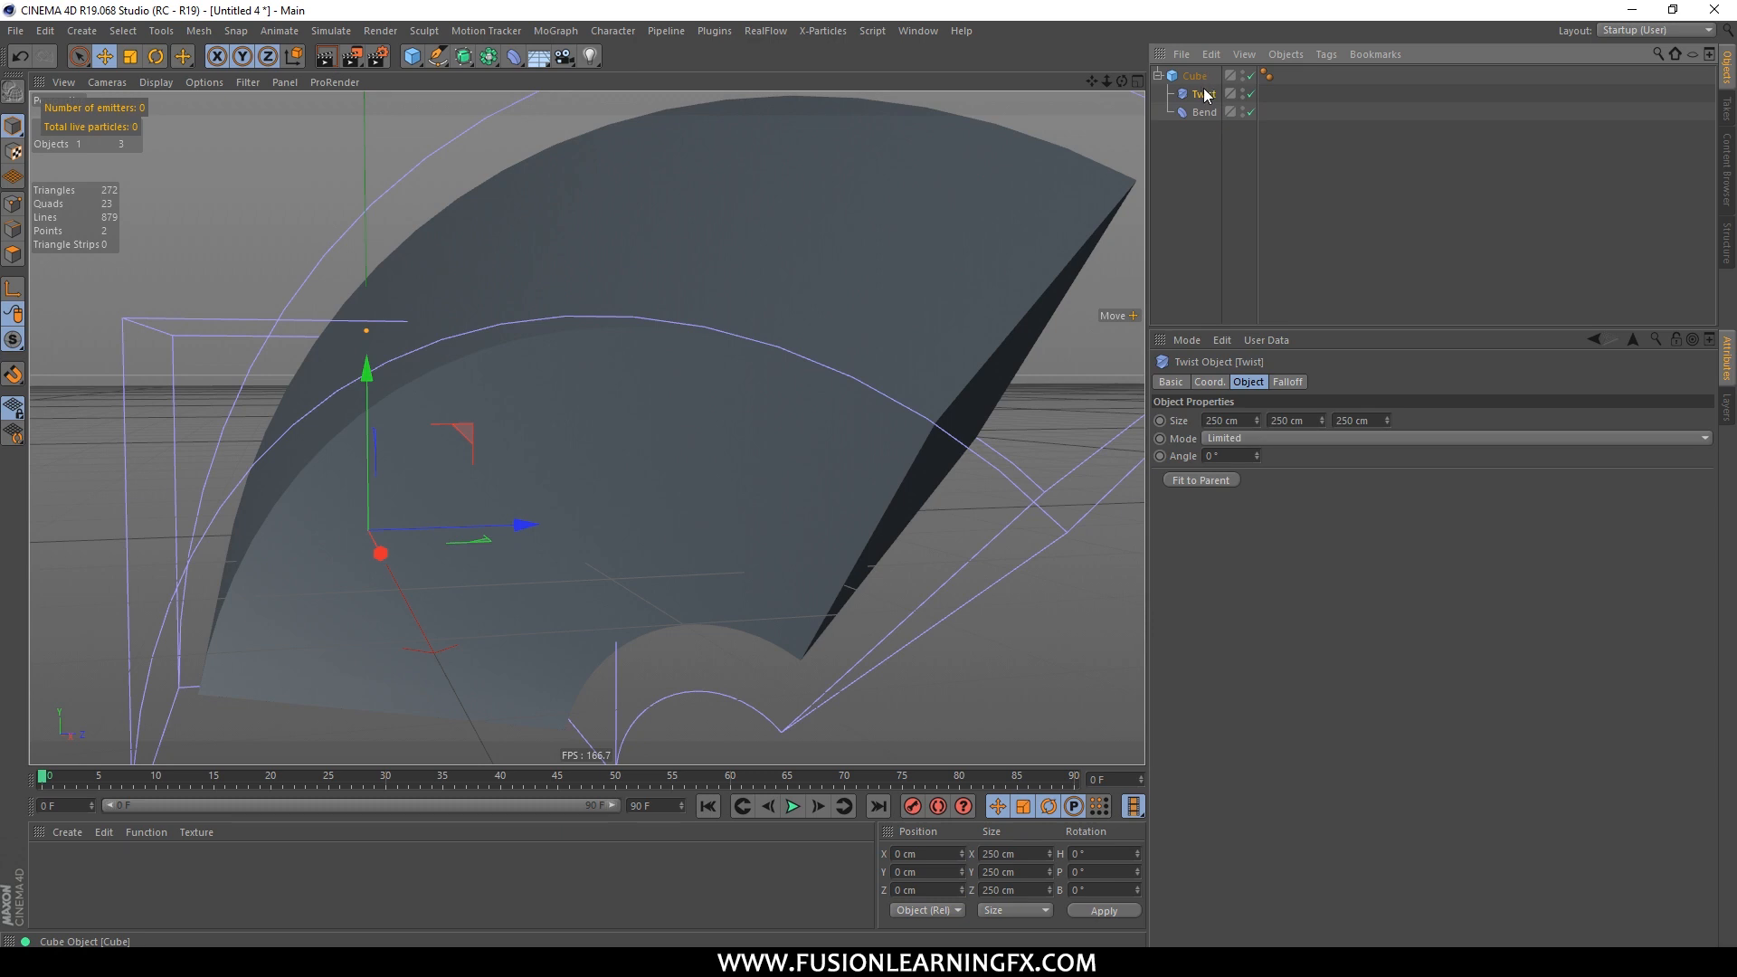
Step: Frame the whole scene and compare the cages of the Twist and Bend deformers around the cube
{"action": "scroll", "coordinate": [852, 479], "scroll_direction": "up", "scroll_amount": 2}
{"action": "scroll", "coordinate": [852, 481], "scroll_direction": "up", "scroll_amount": 4}
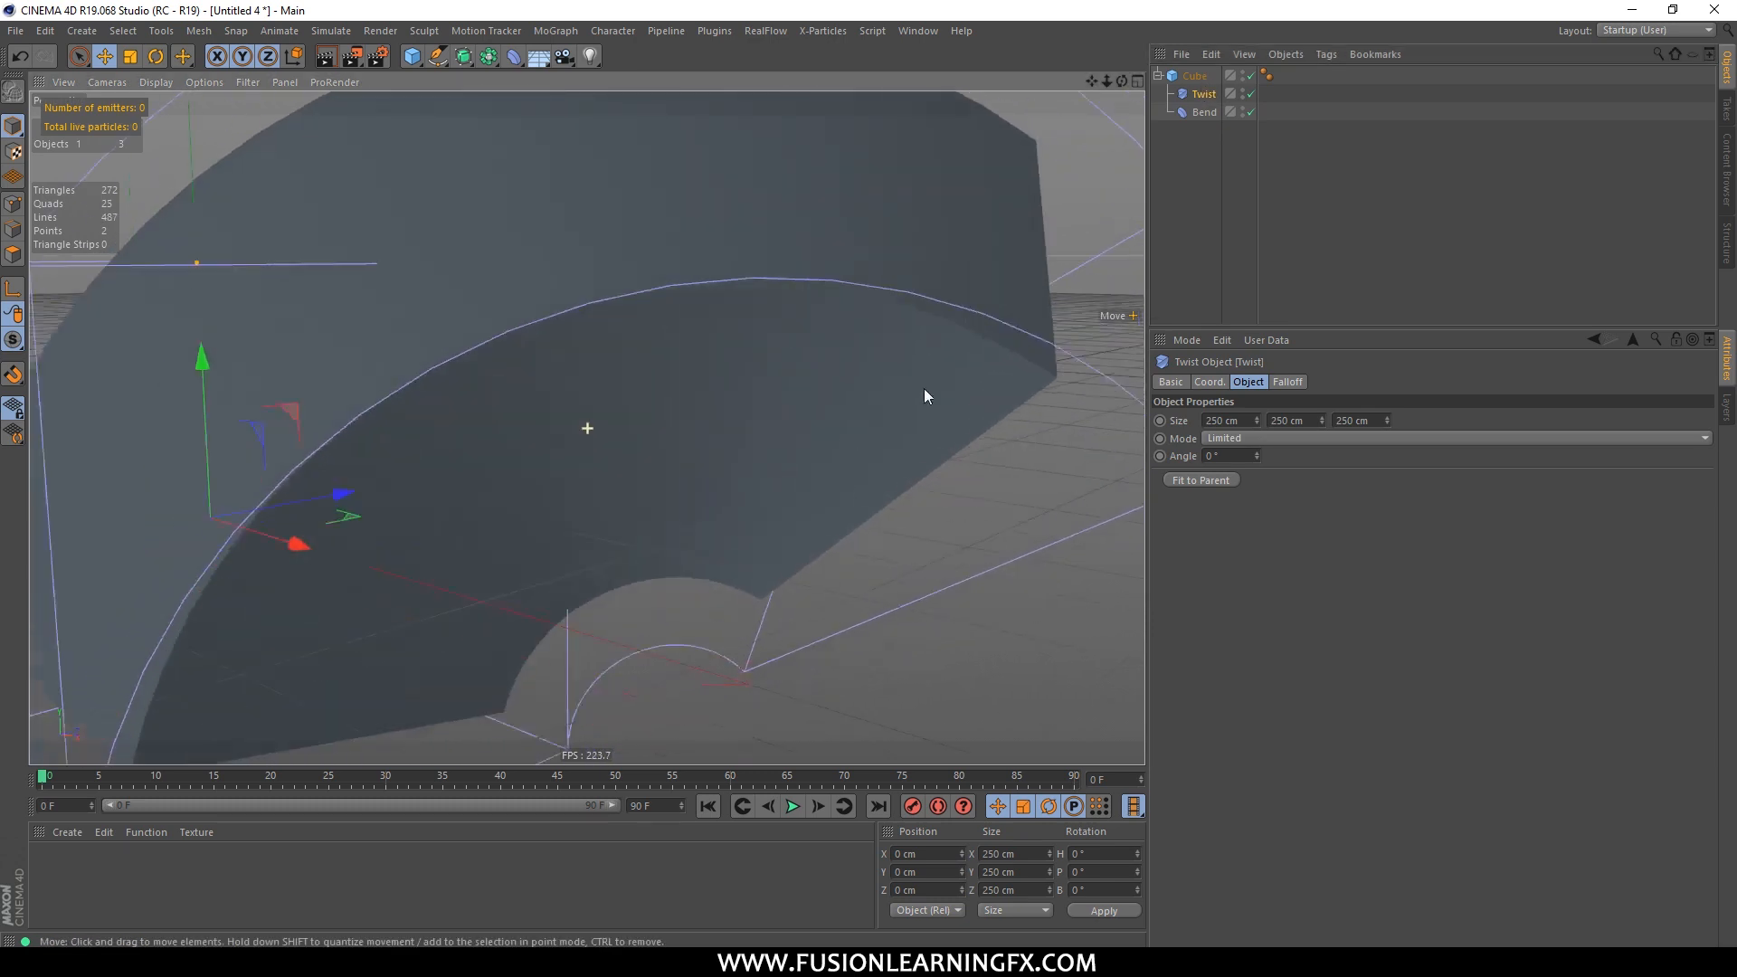
{"action": "left_click", "coordinate": [67, 82]}
{"action": "left_click", "coordinate": [109, 177]}
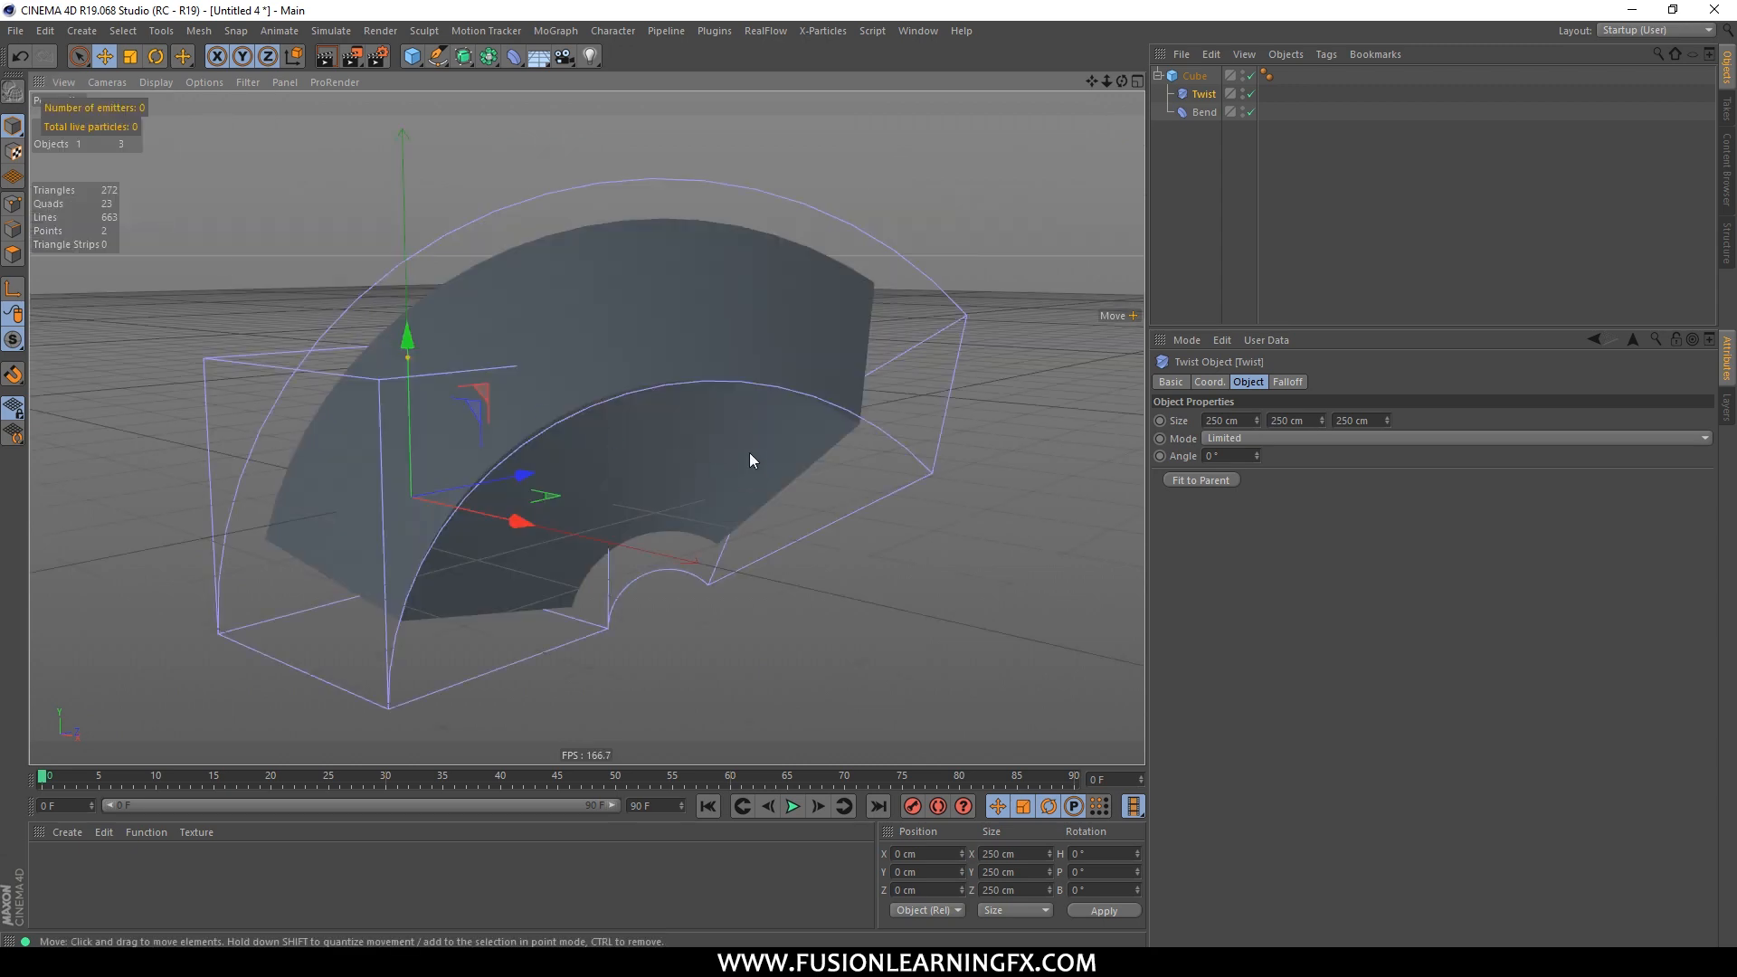
{"action": "left_click_drag", "start_coordinate": [697, 412], "coordinate": [756, 431], "text": "alt"}
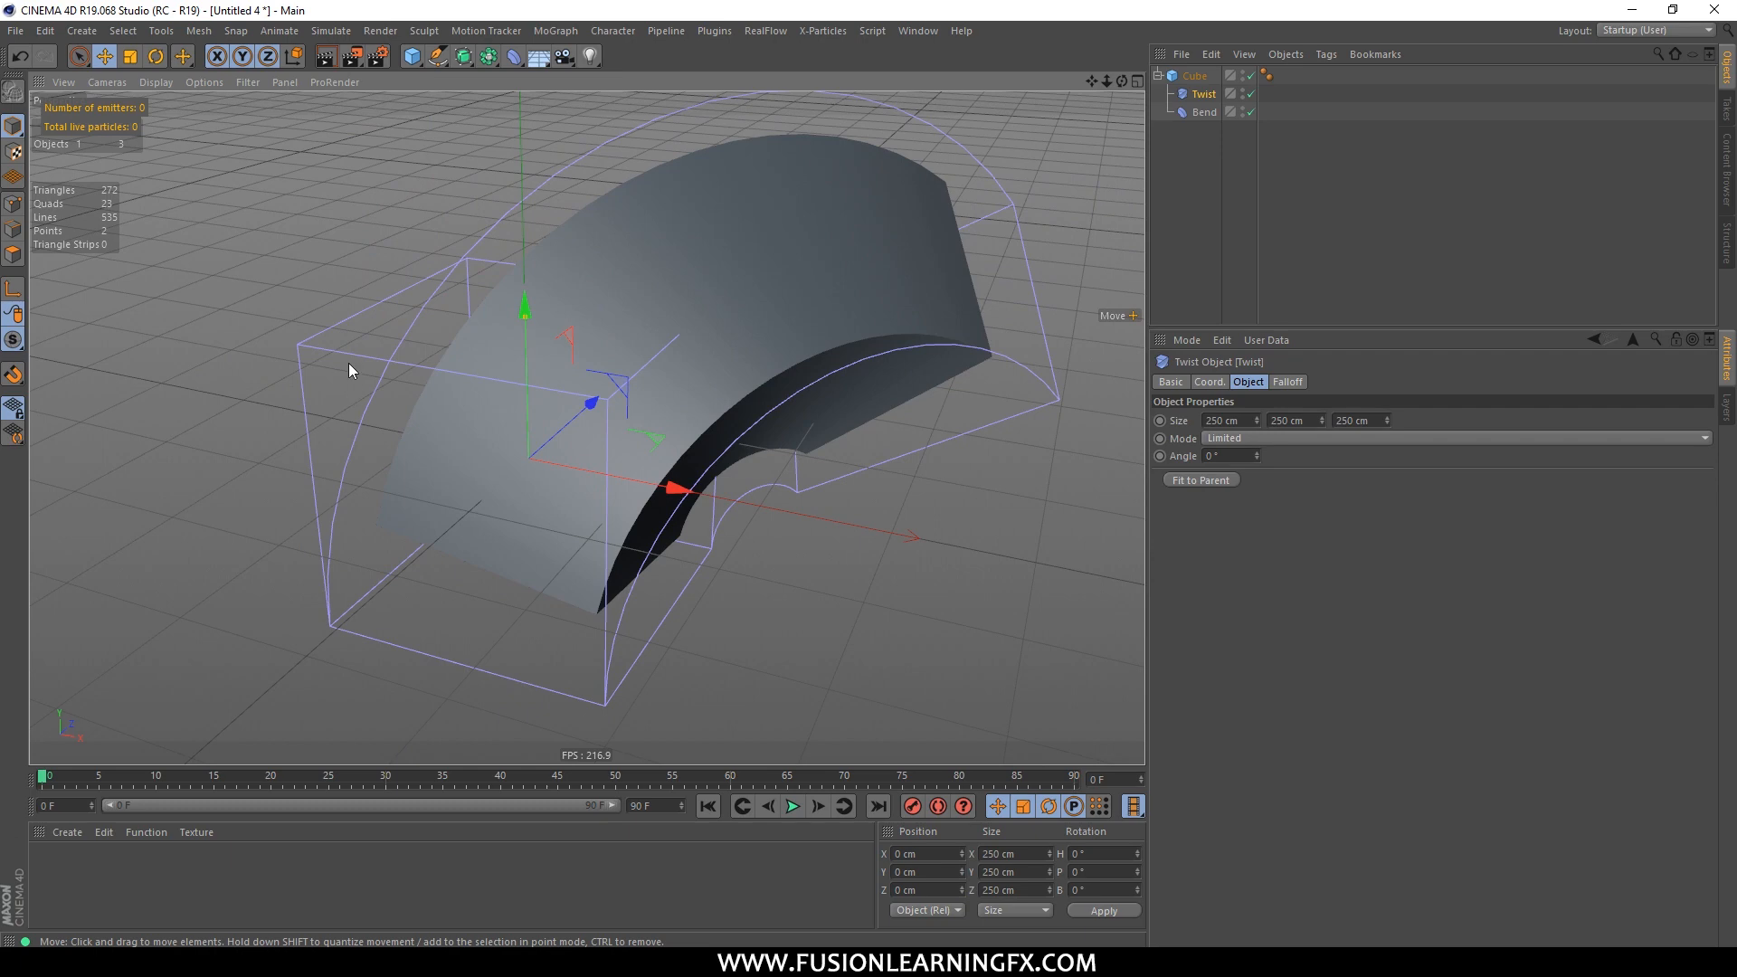
{"action": "left_click", "coordinate": [1204, 113]}
{"action": "left_click_drag", "start_coordinate": [1020, 410], "coordinate": [920, 182], "text": "alt"}
Step: Twist the bent cube by setting the Twist deformer's angle to 581°
{"action": "left_click", "coordinate": [1176, 96]}
{"action": "left_click_drag", "start_coordinate": [767, 411], "coordinate": [539, 378], "text": "alt"}
{"action": "middle_click_drag", "start_coordinate": [827, 469], "coordinate": [969, 372], "text": "alt"}
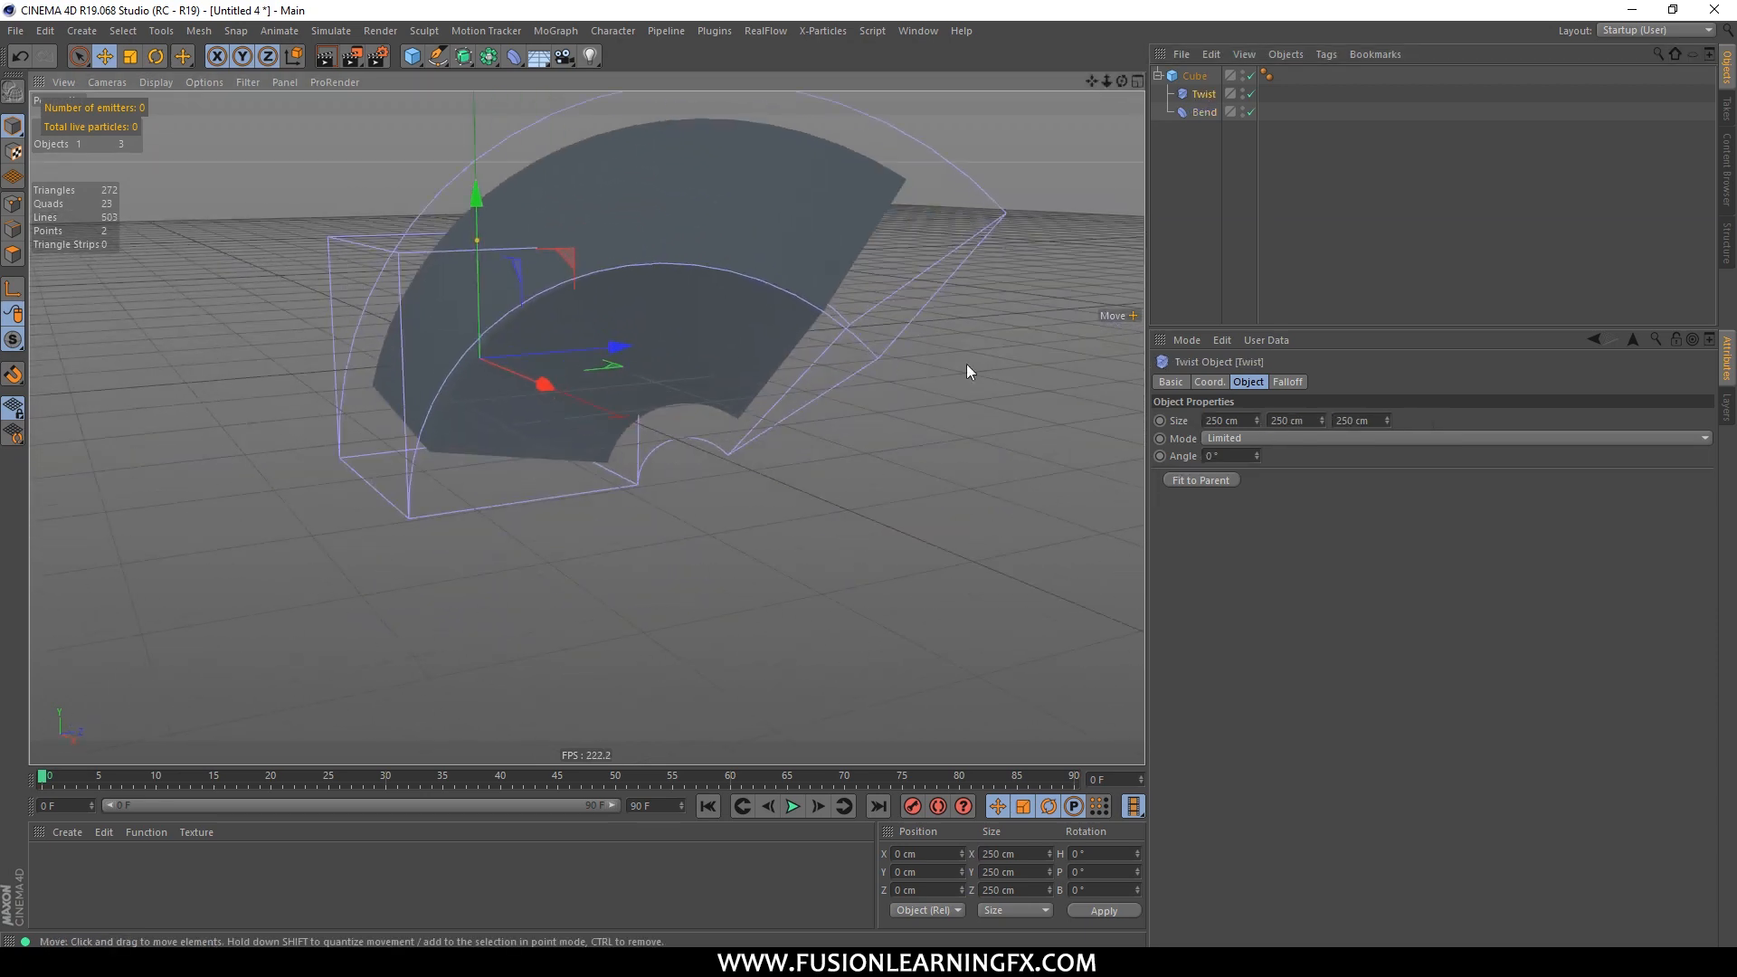
{"action": "left_click_drag", "start_coordinate": [1258, 455], "coordinate": [1261, 437]}
{"action": "left_click_drag", "start_coordinate": [864, 399], "coordinate": [1016, 423], "text": "alt"}
{"action": "left_click_drag", "start_coordinate": [959, 446], "coordinate": [785, 460], "text": "alt"}
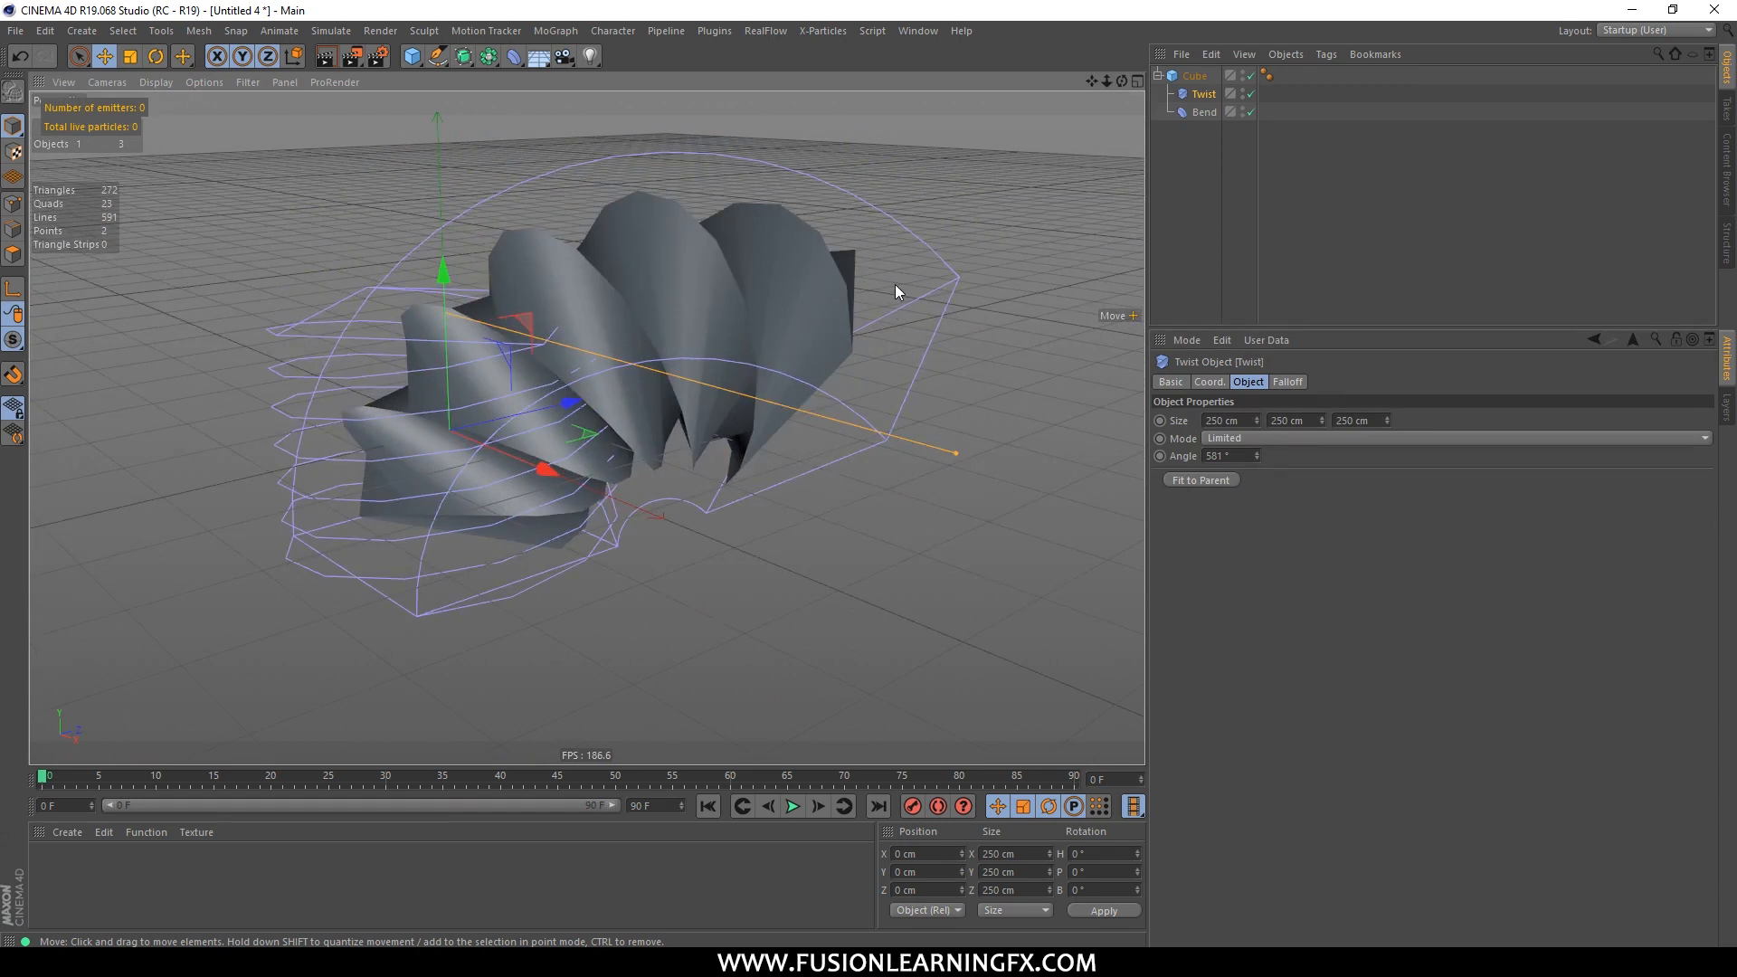
Step: Move the Twist deformer below the Bend deformer in the cube's hierarchy to reverse the deformation order
{"action": "left_click", "coordinate": [1207, 112]}
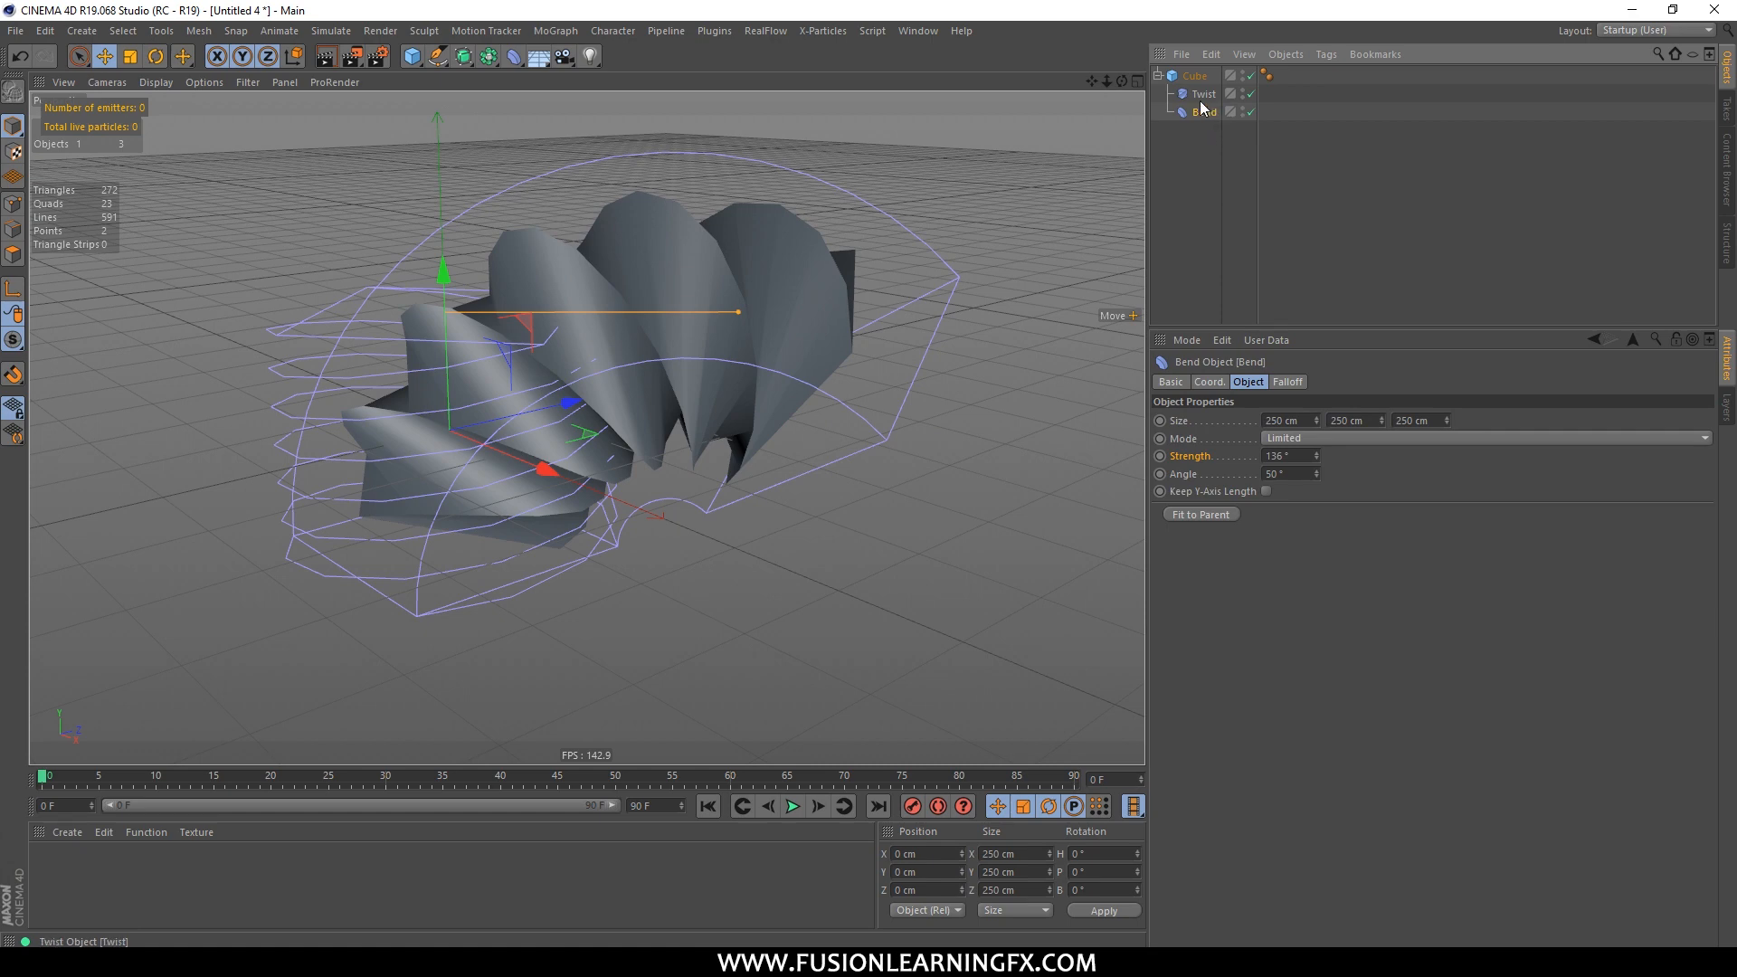
{"action": "left_click", "coordinate": [1204, 94]}
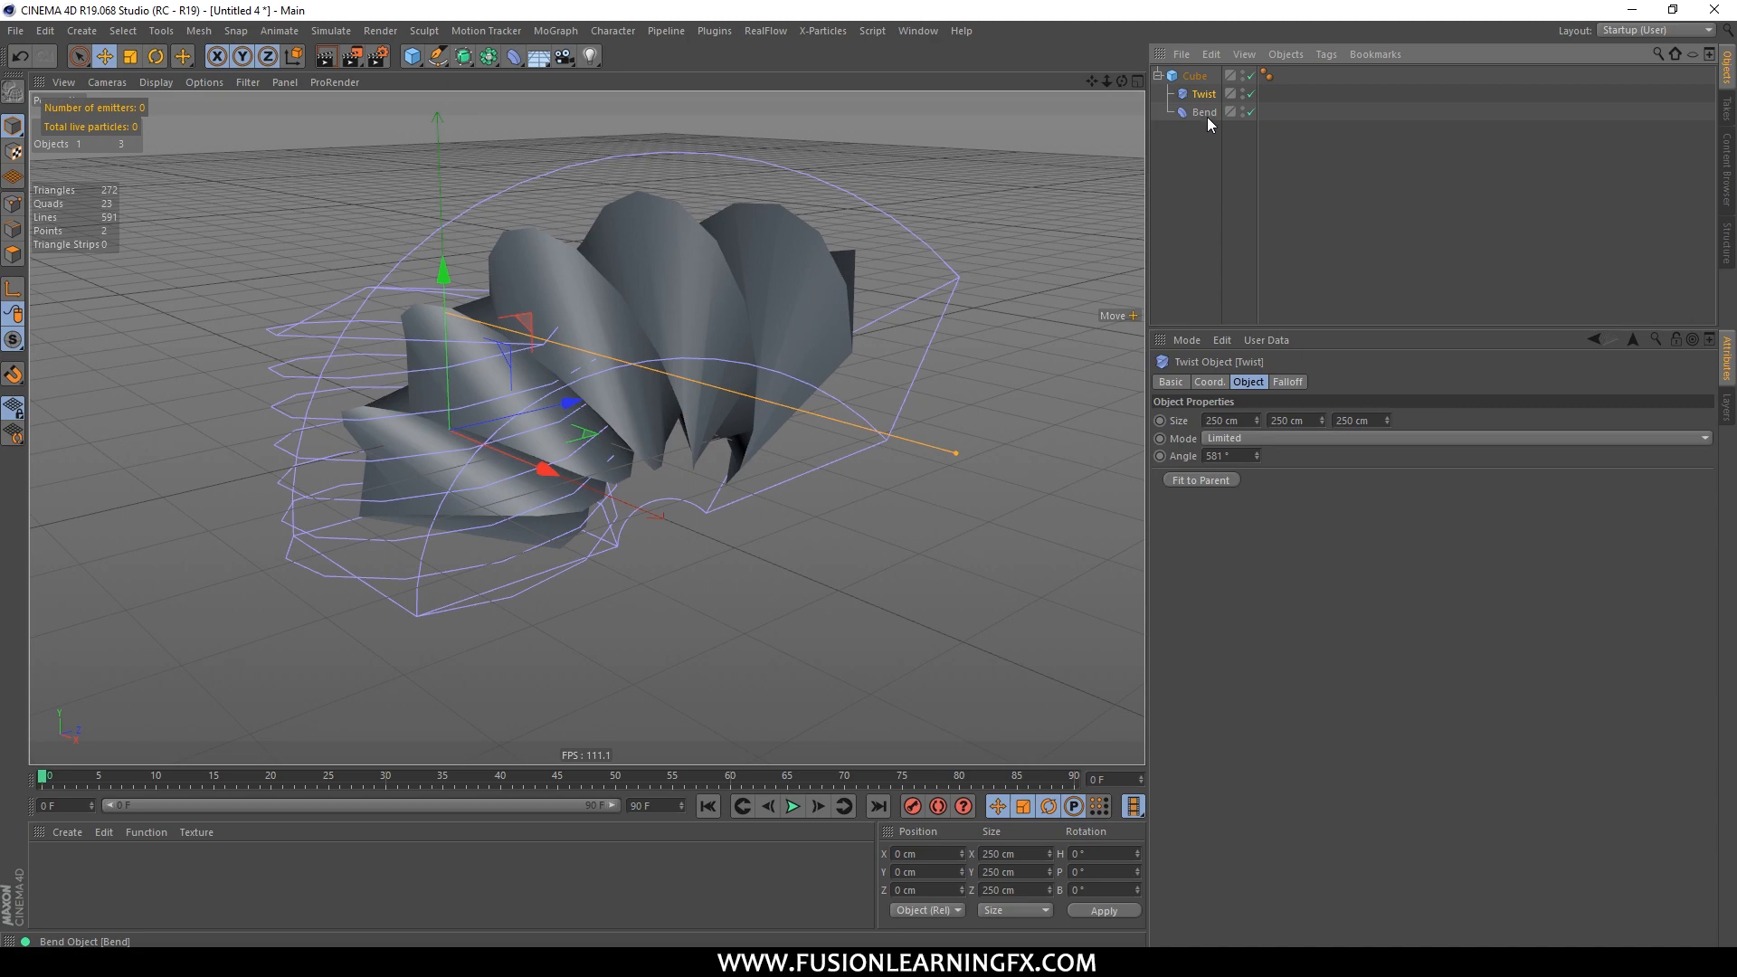
{"action": "left_click_drag", "start_coordinate": [1113, 181], "coordinate": [1004, 203], "text": "alt"}
{"action": "left_click", "coordinate": [1205, 110]}
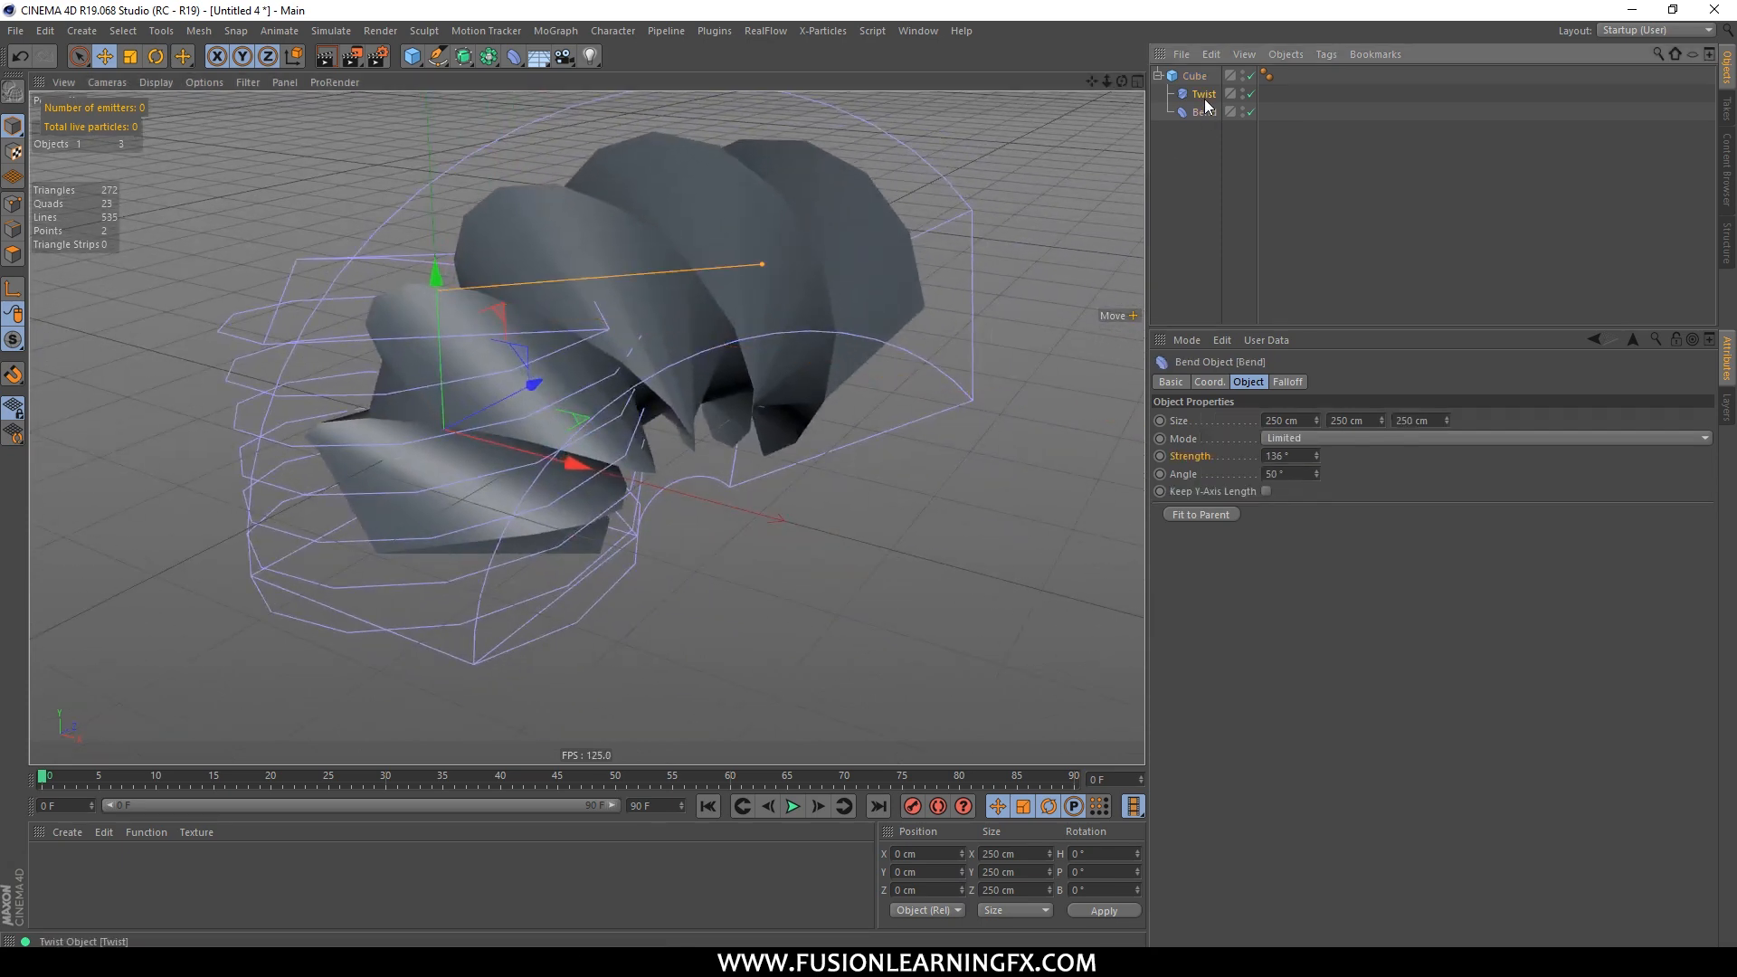
{"action": "left_click_drag", "start_coordinate": [1209, 102], "coordinate": [1206, 128]}
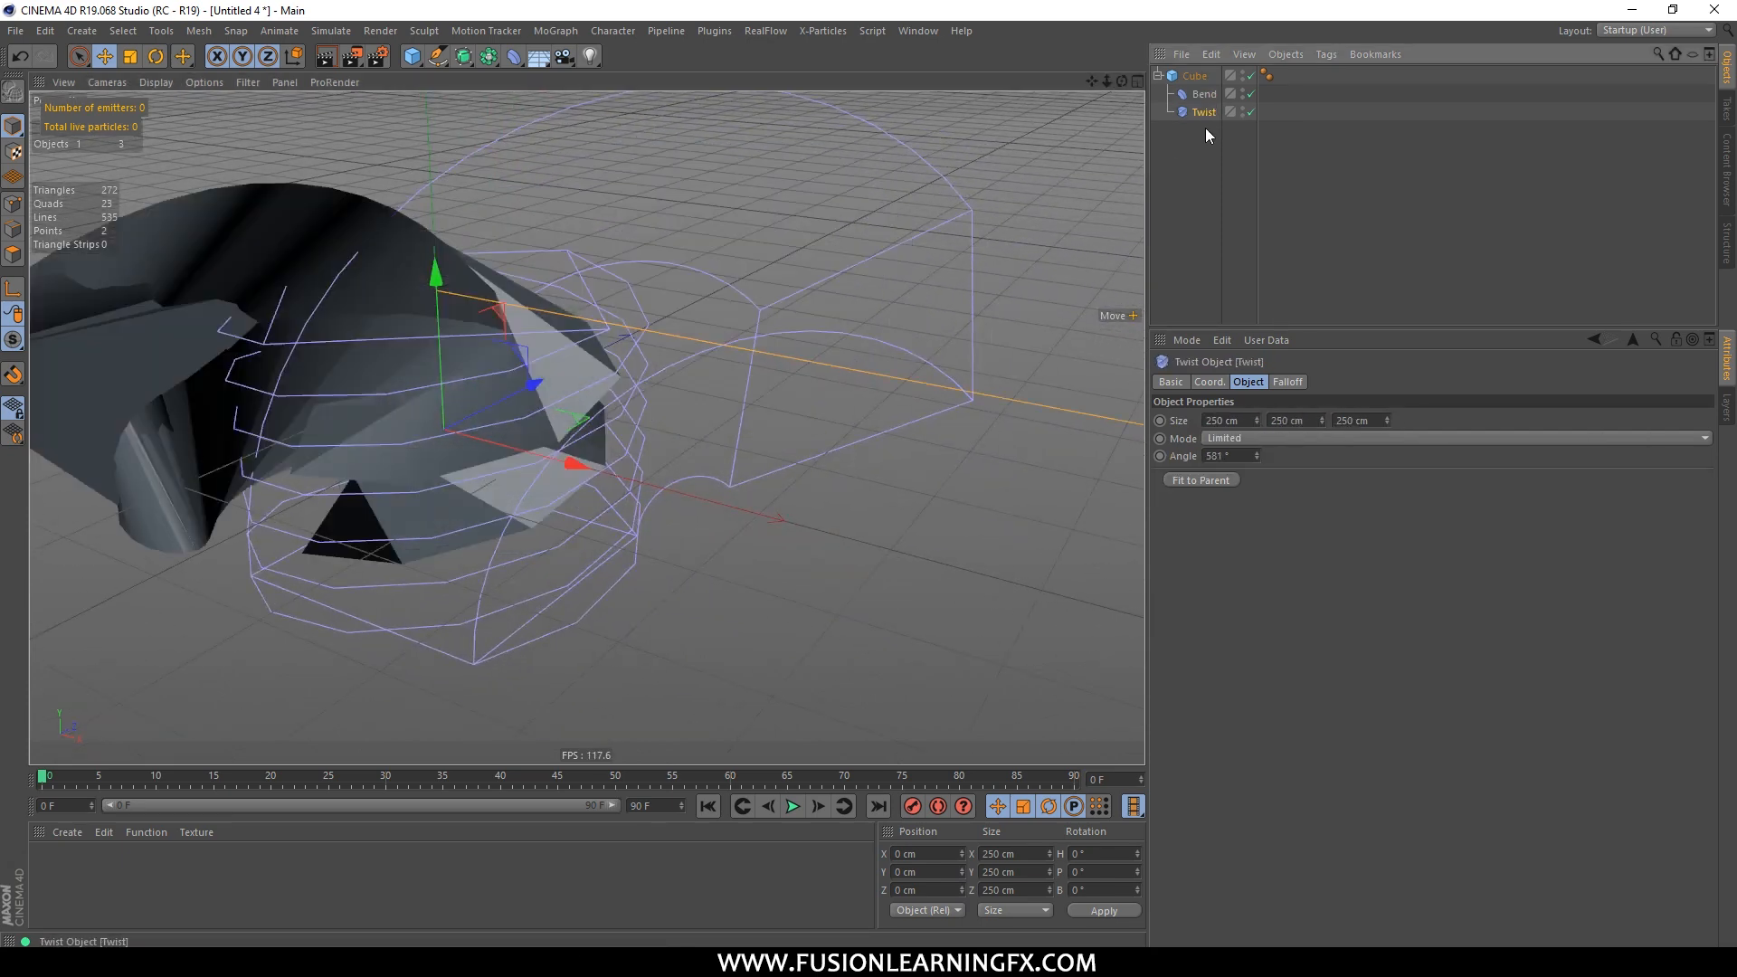
{"action": "left_click_drag", "start_coordinate": [1067, 235], "coordinate": [1077, 172], "text": "alt"}
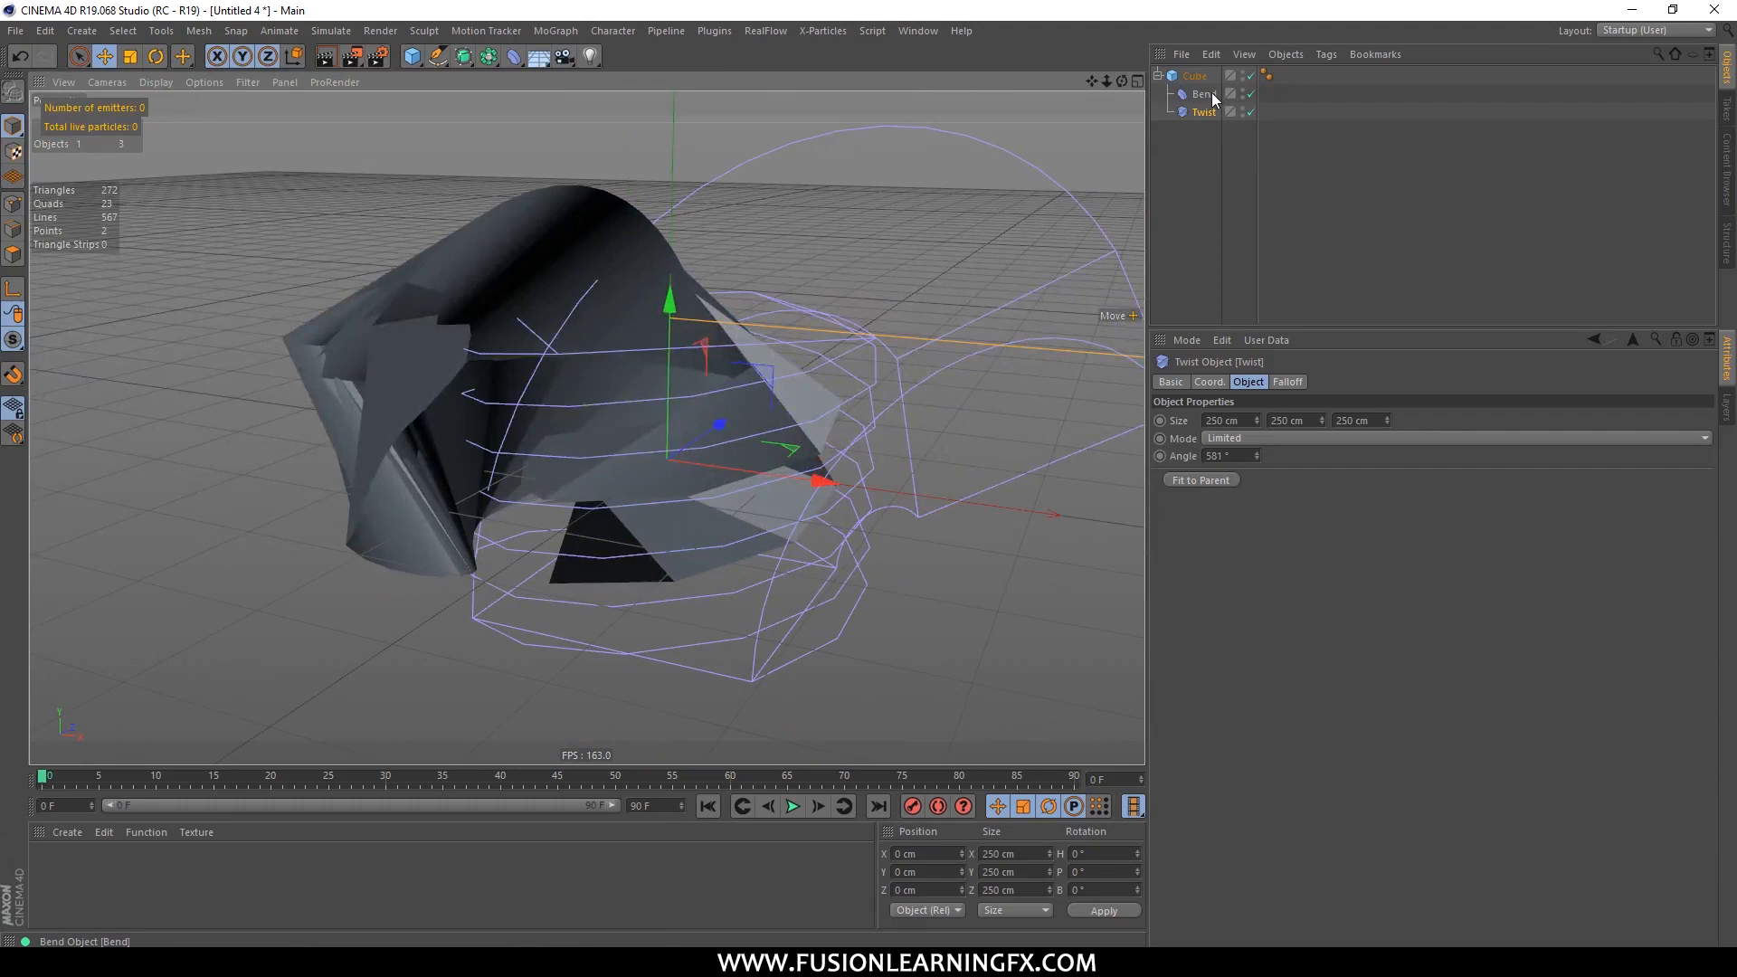
Step: Move the Bend deformer back below the Twist deformer and delete the Twist deformer
{"action": "left_click_drag", "start_coordinate": [1212, 92], "coordinate": [1208, 117]}
{"action": "left_click_drag", "start_coordinate": [1015, 230], "coordinate": [966, 302], "text": "alt"}
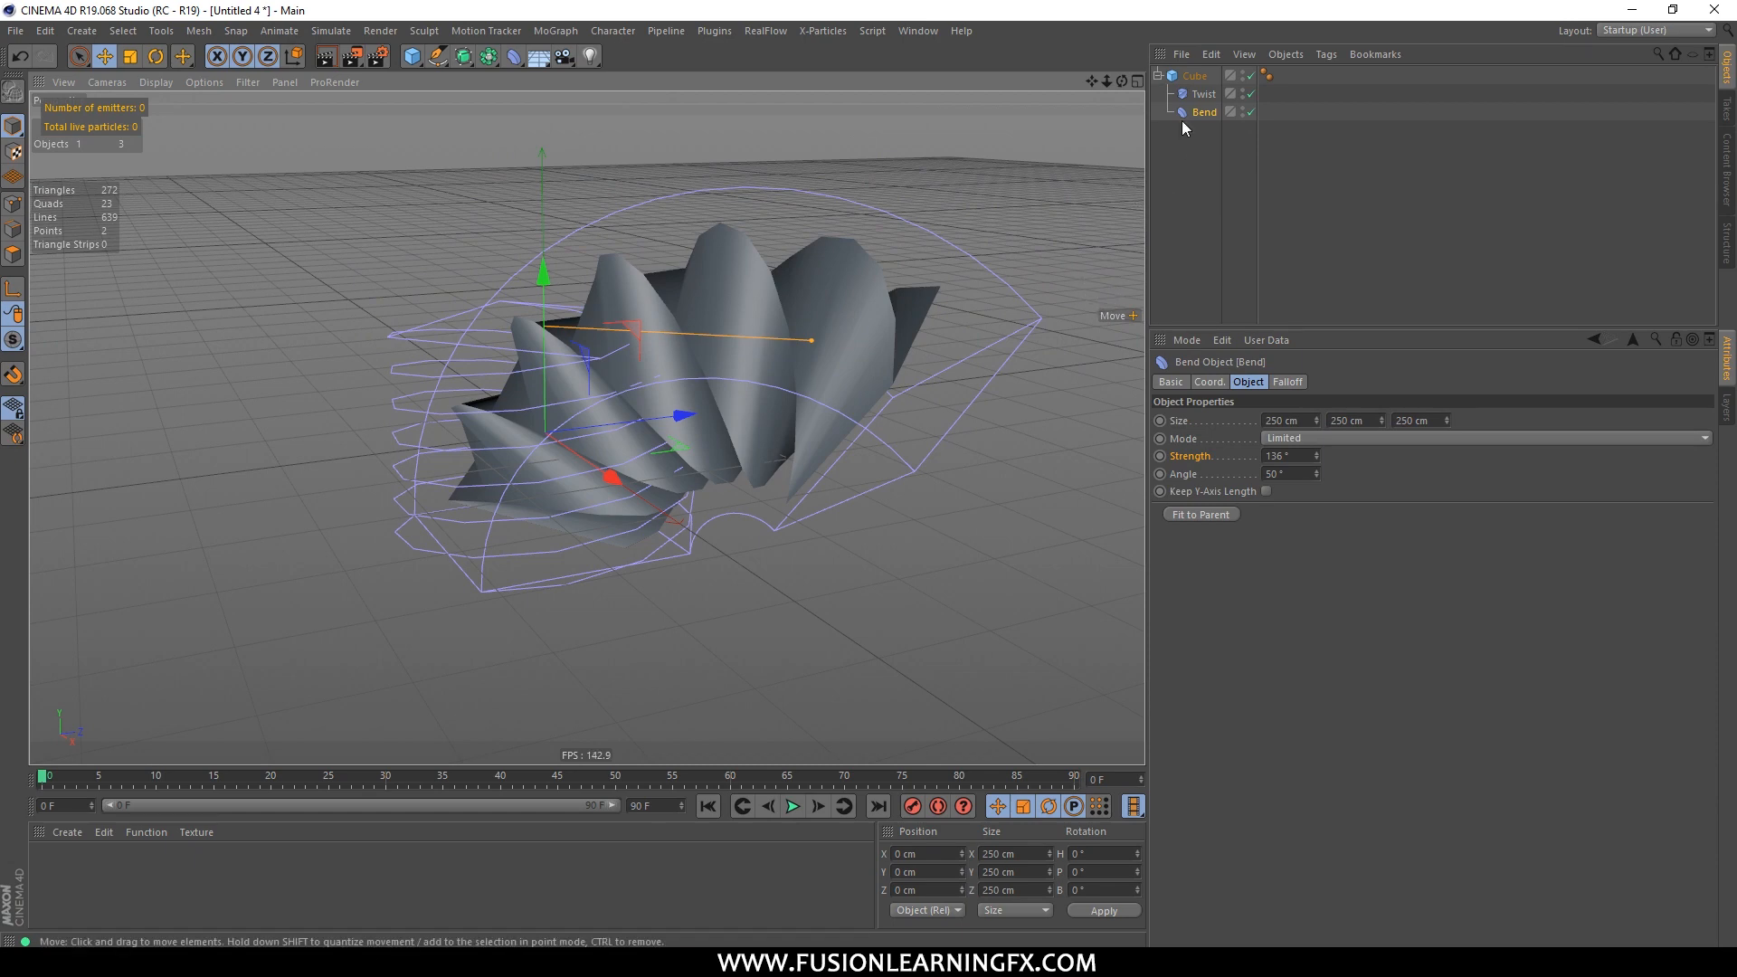
{"action": "left_click", "coordinate": [1204, 94]}
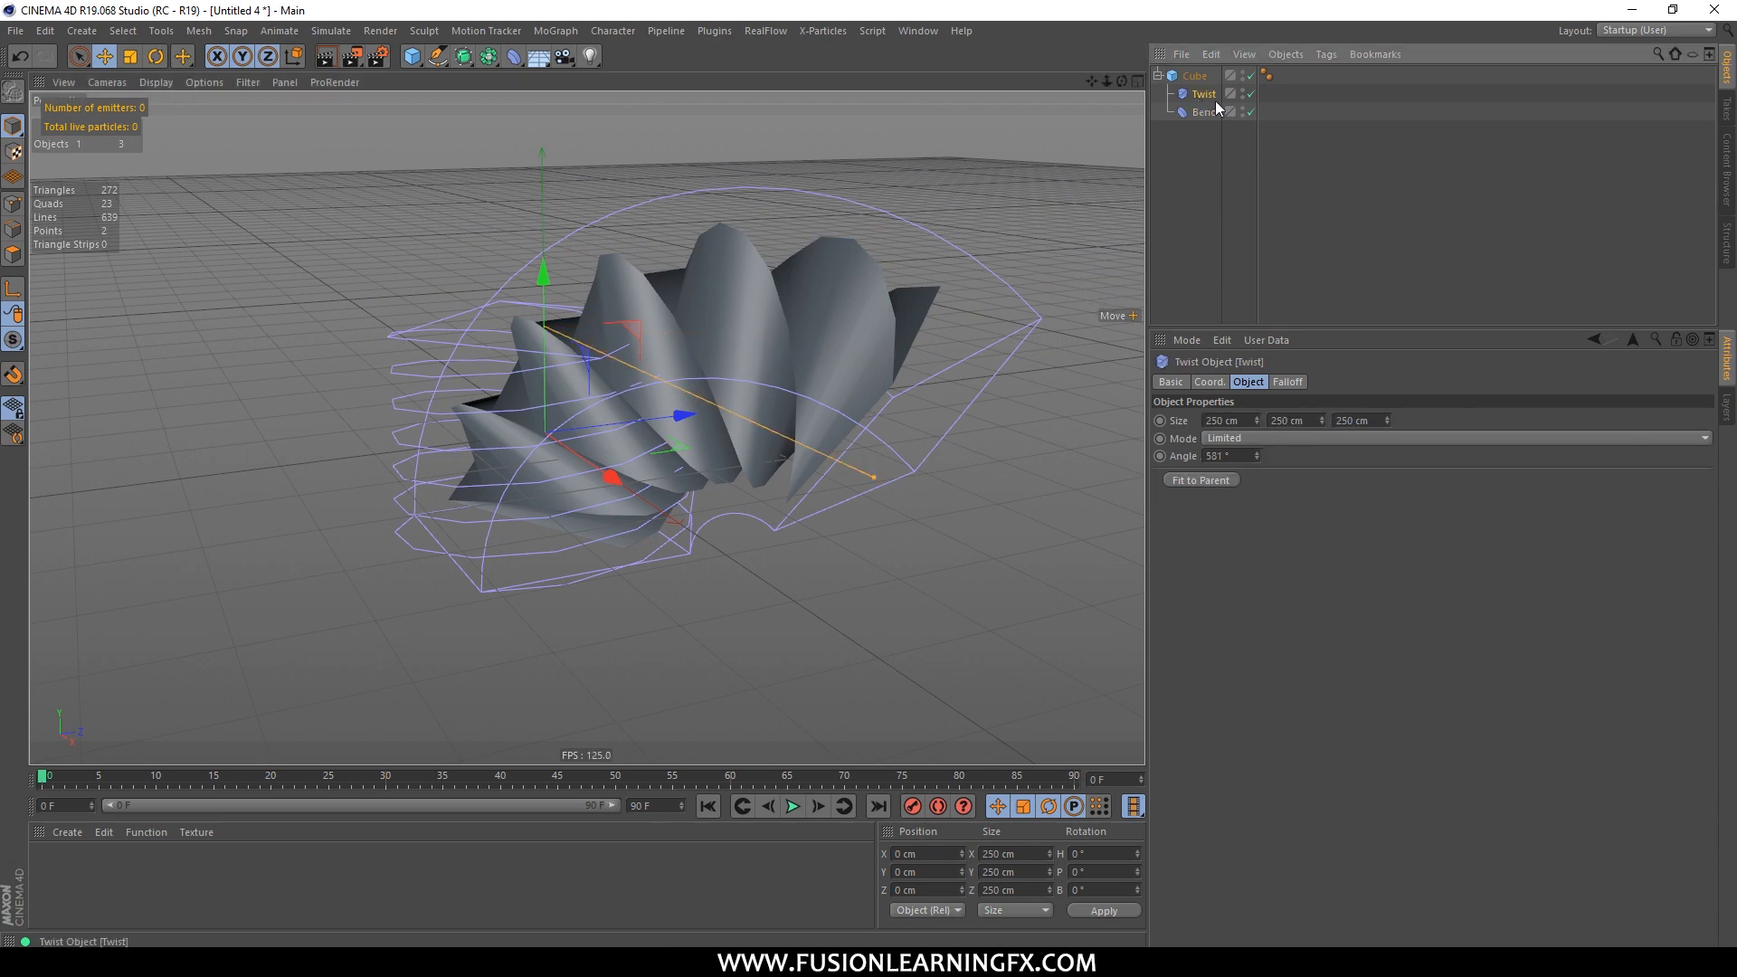
{"action": "key", "text": "Delete"}
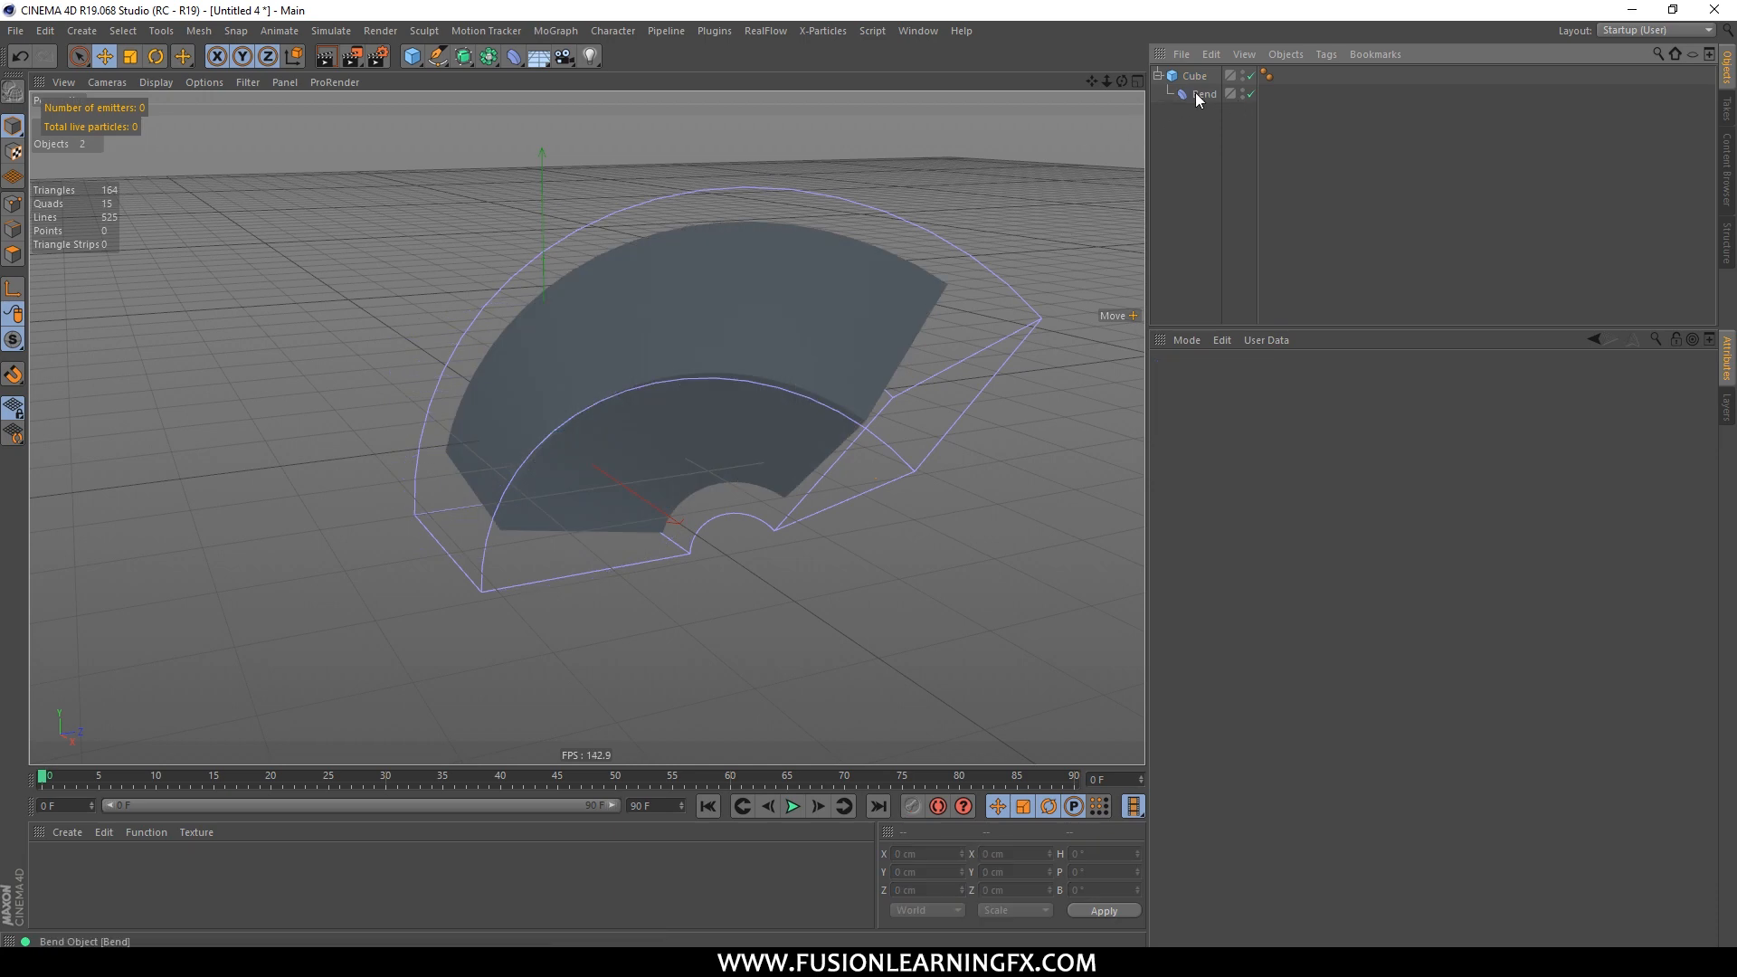
Step: Set the Bend deformer's mode to Within Box and raise the deformer to about 42 cm in Y
{"action": "left_click", "coordinate": [1196, 94]}
{"action": "left_click_drag", "start_coordinate": [981, 300], "coordinate": [910, 220], "text": "alt"}
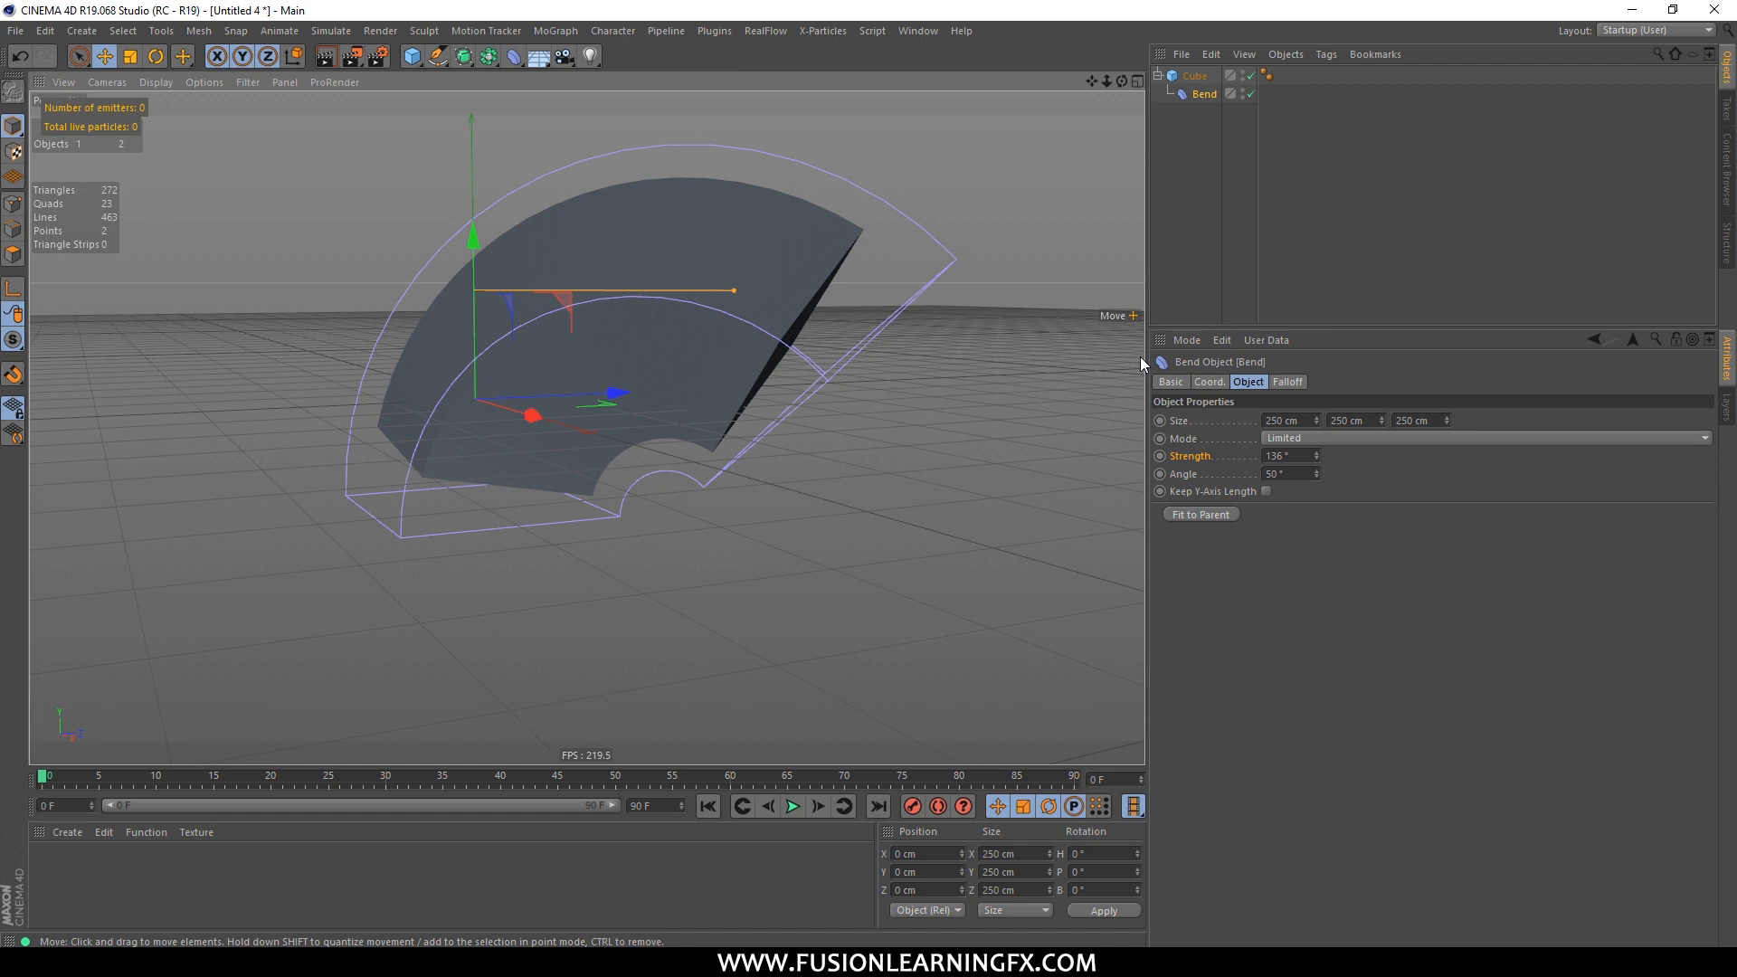
{"action": "left_click", "coordinate": [1289, 442]}
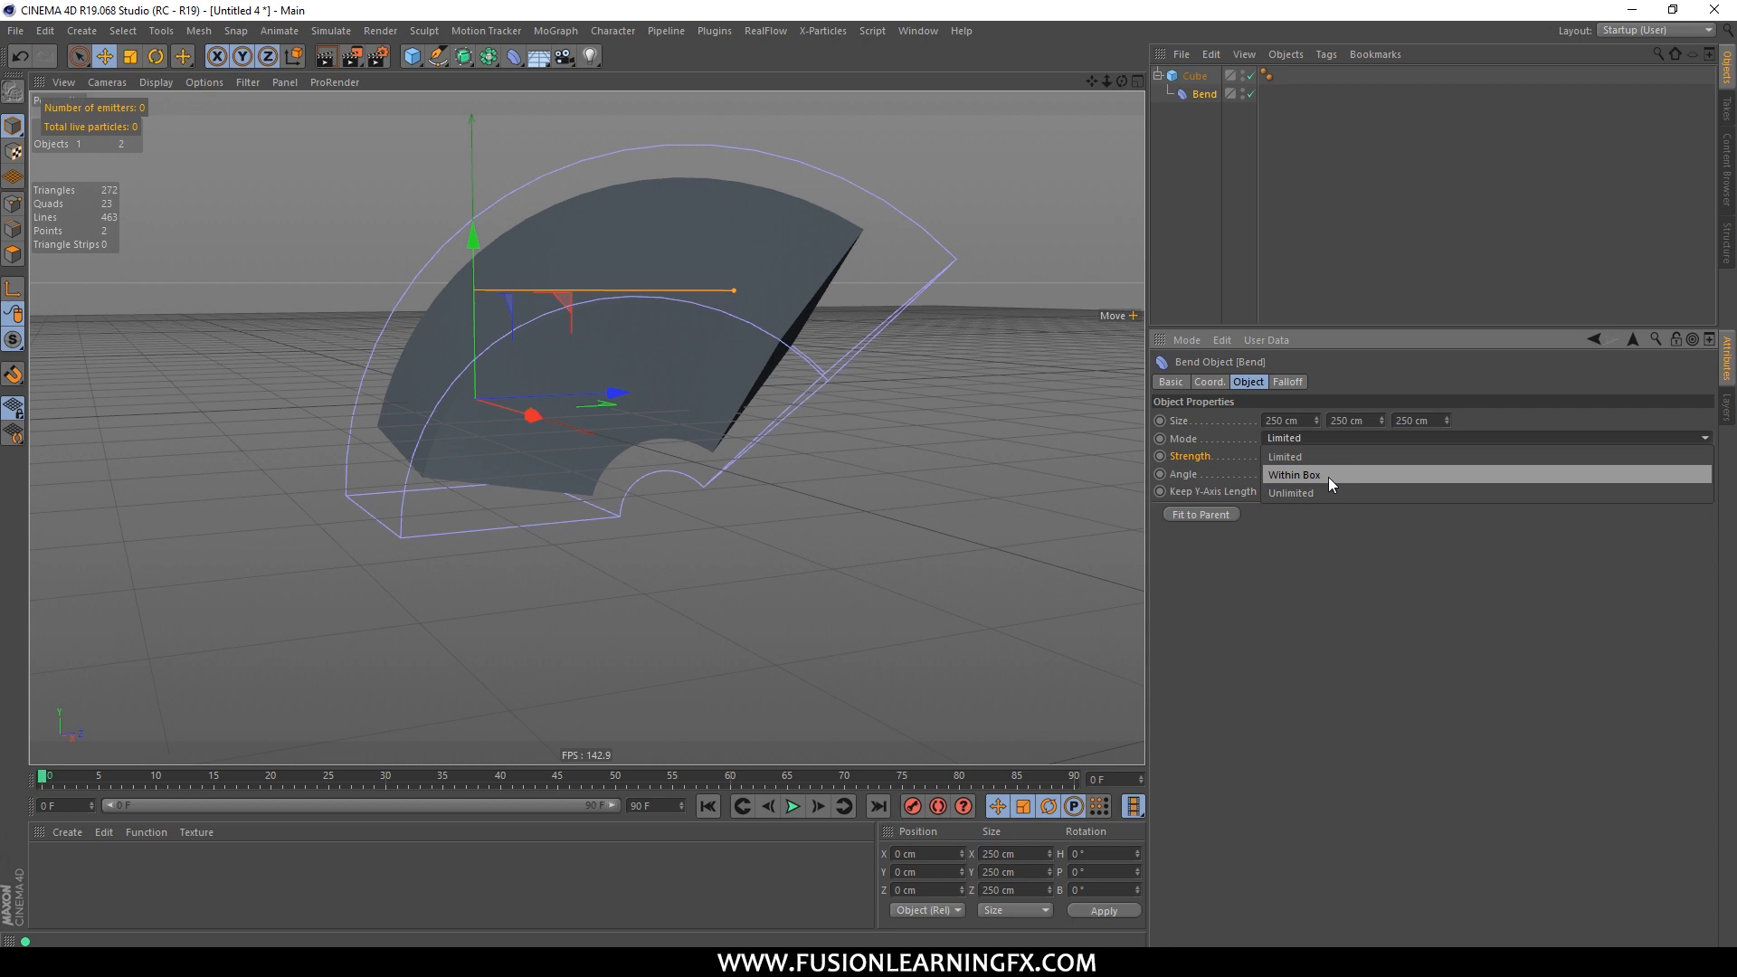
{"action": "left_click", "coordinate": [1328, 476]}
{"action": "left_click_drag", "start_coordinate": [473, 243], "coordinate": [616, 226]}
Step: Set the Bend deformer's mode to Unlimited and lower the deformer to about -28 cm in Y
{"action": "left_click", "coordinate": [1339, 442]}
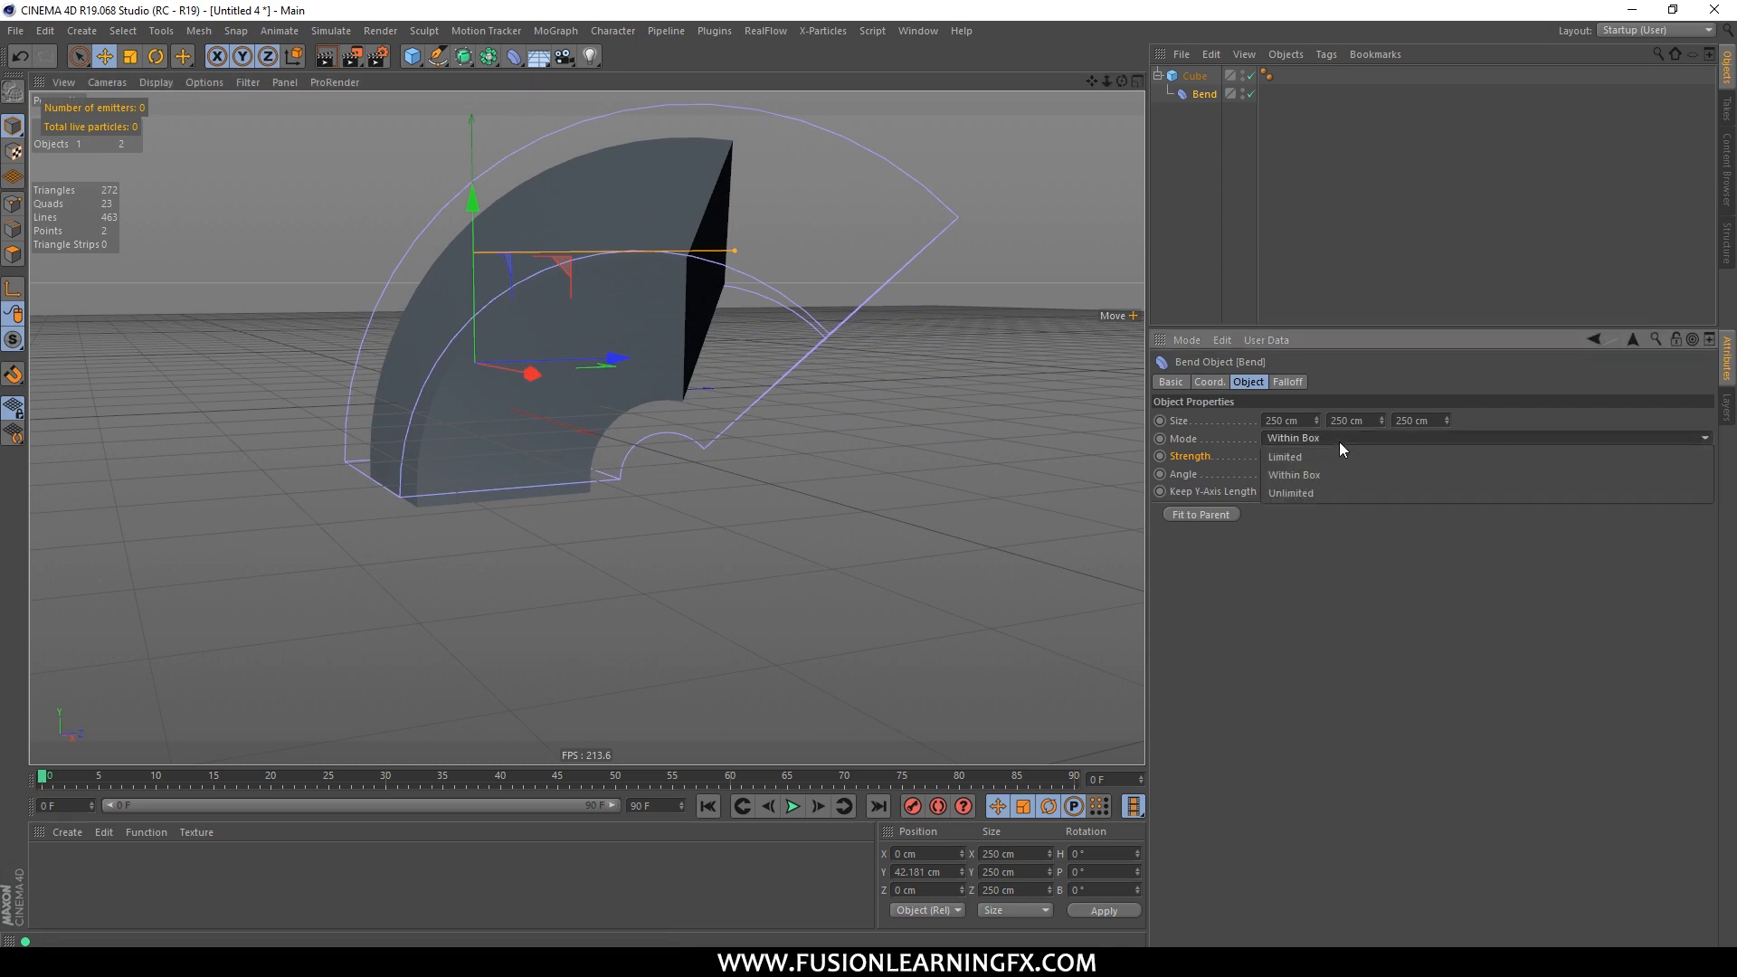
{"action": "left_click", "coordinate": [1315, 492]}
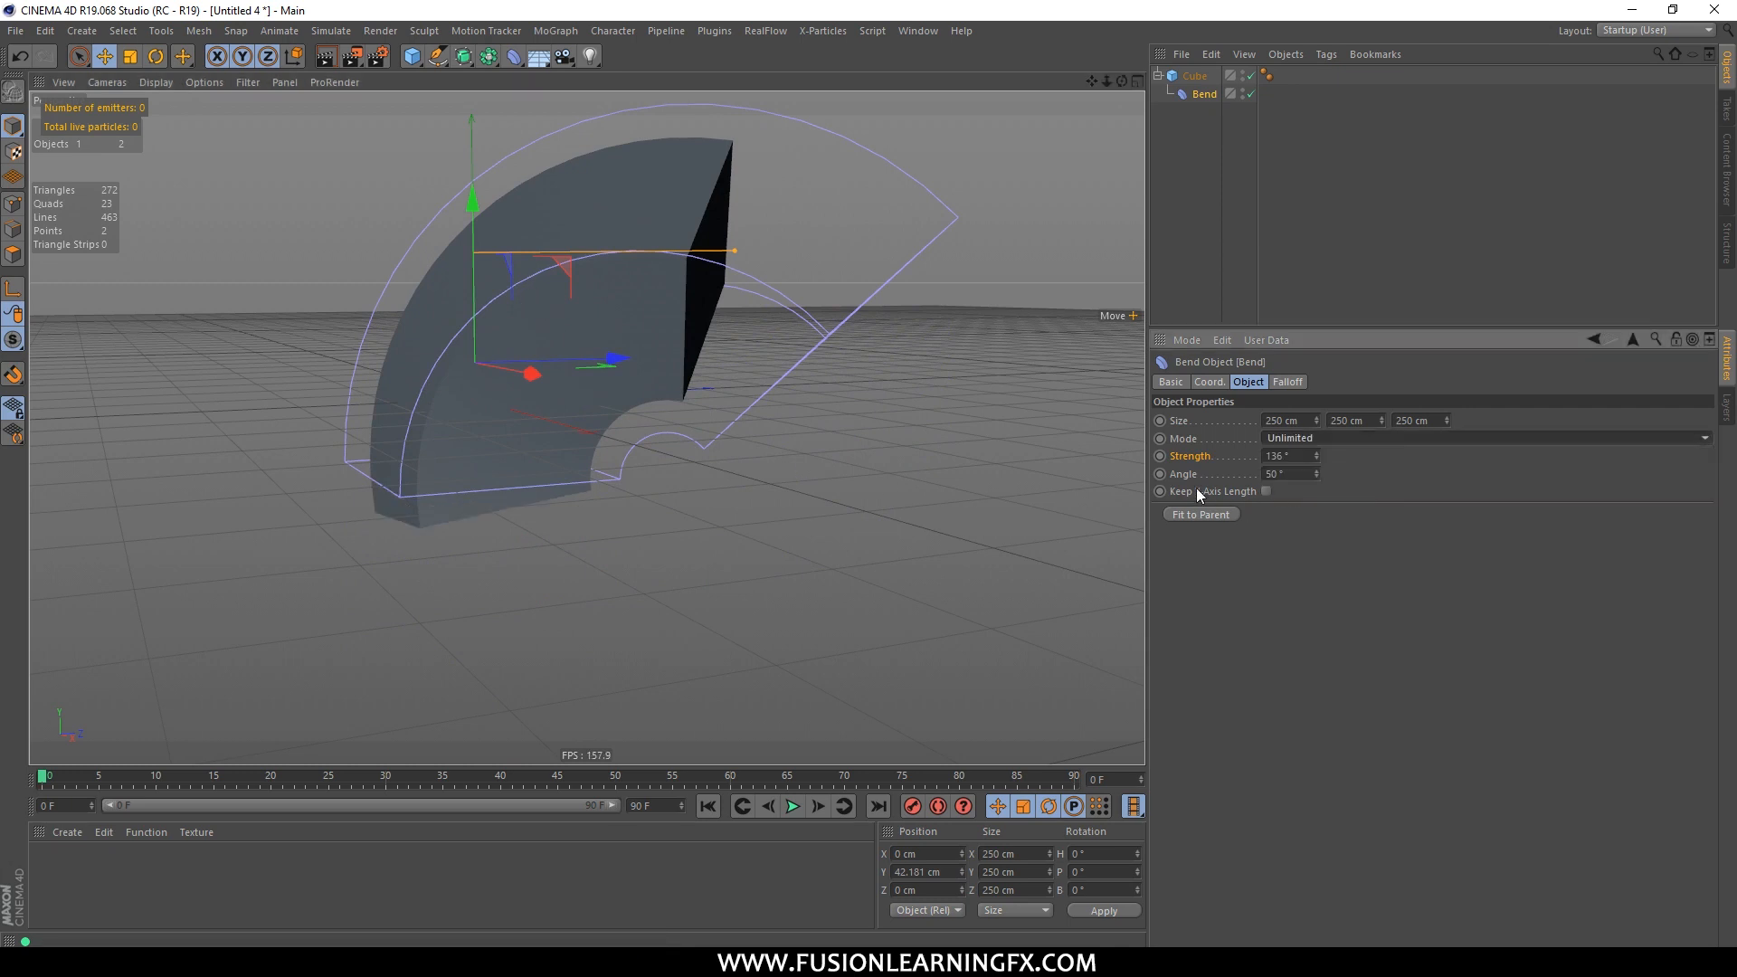
{"action": "left_click_drag", "start_coordinate": [471, 259], "coordinate": [680, 264]}
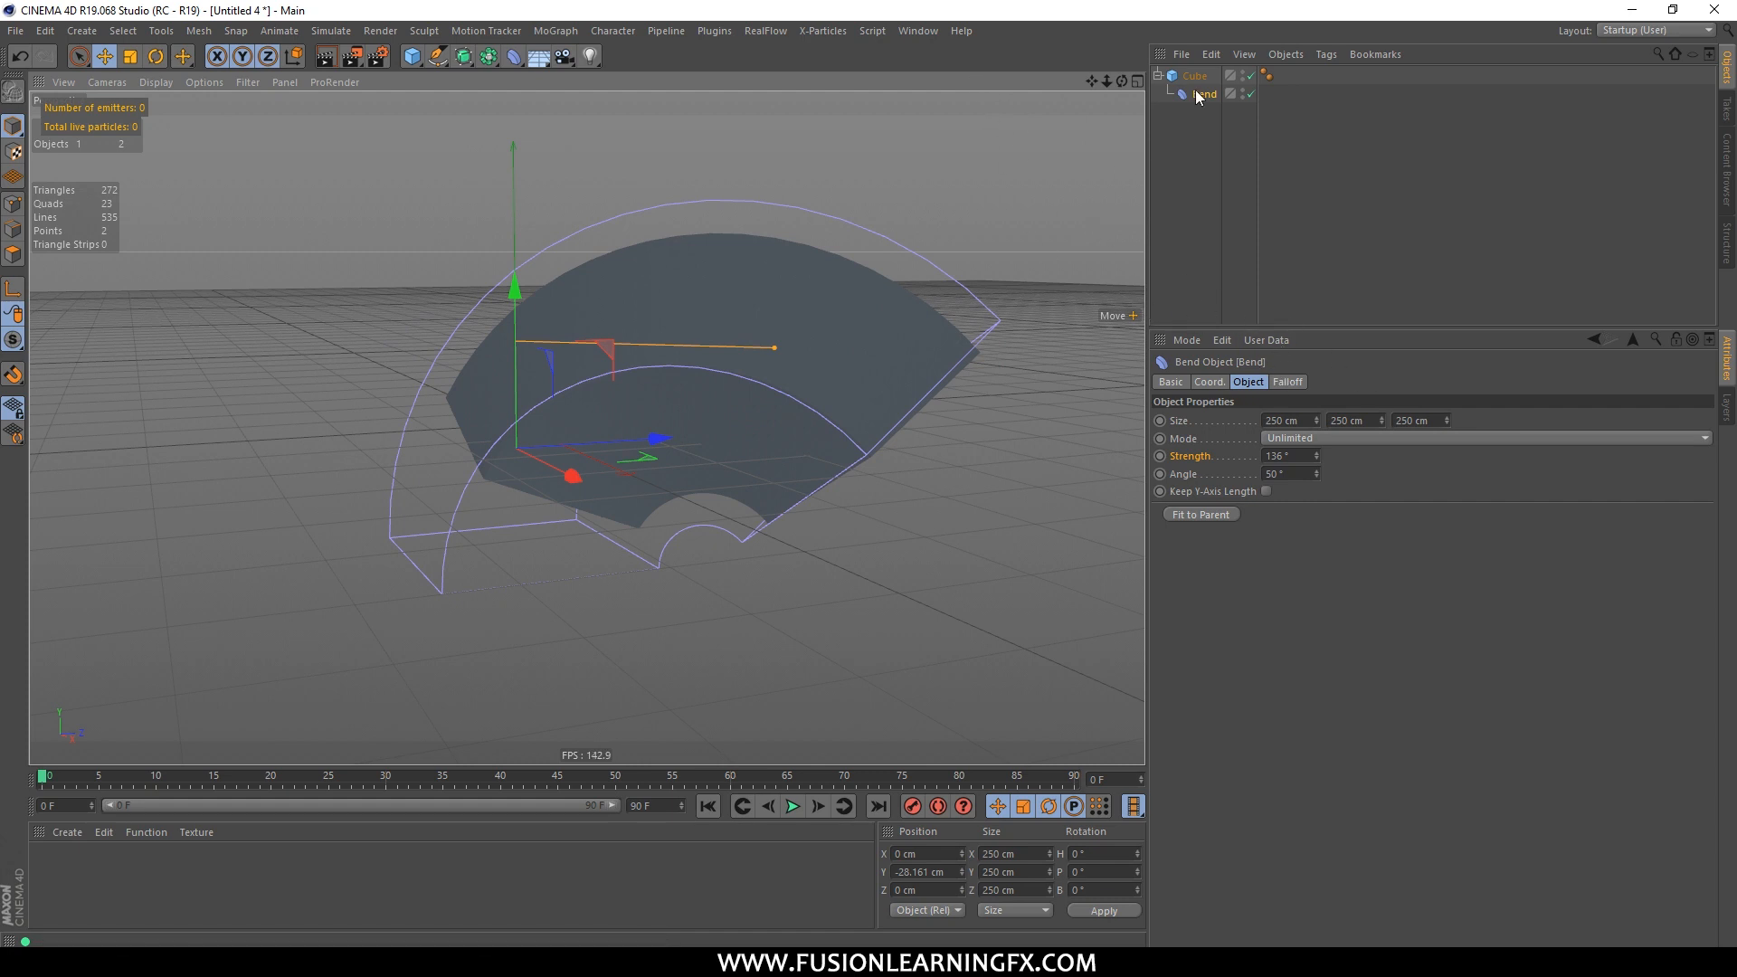
Step: Delete the cube together with its Bend deformer and add a cylinder to the empty scene
{"action": "left_click_drag", "start_coordinate": [1197, 143], "coordinate": [1242, 2]}
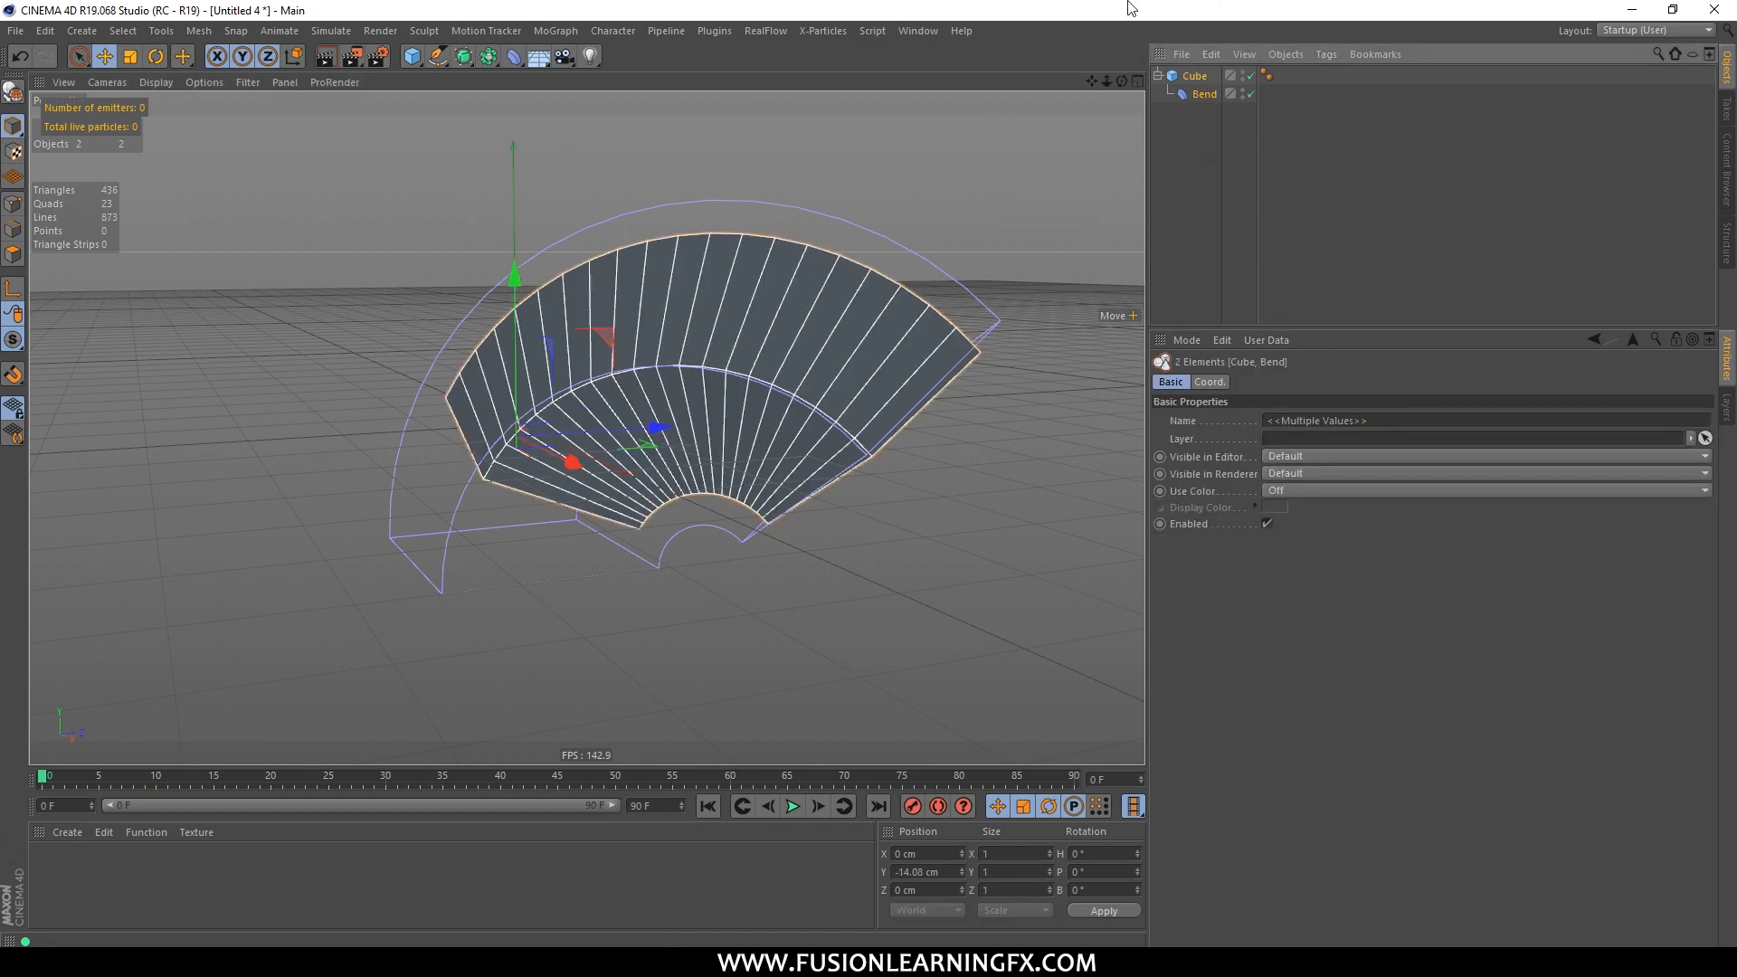
{"action": "key", "text": "Delete"}
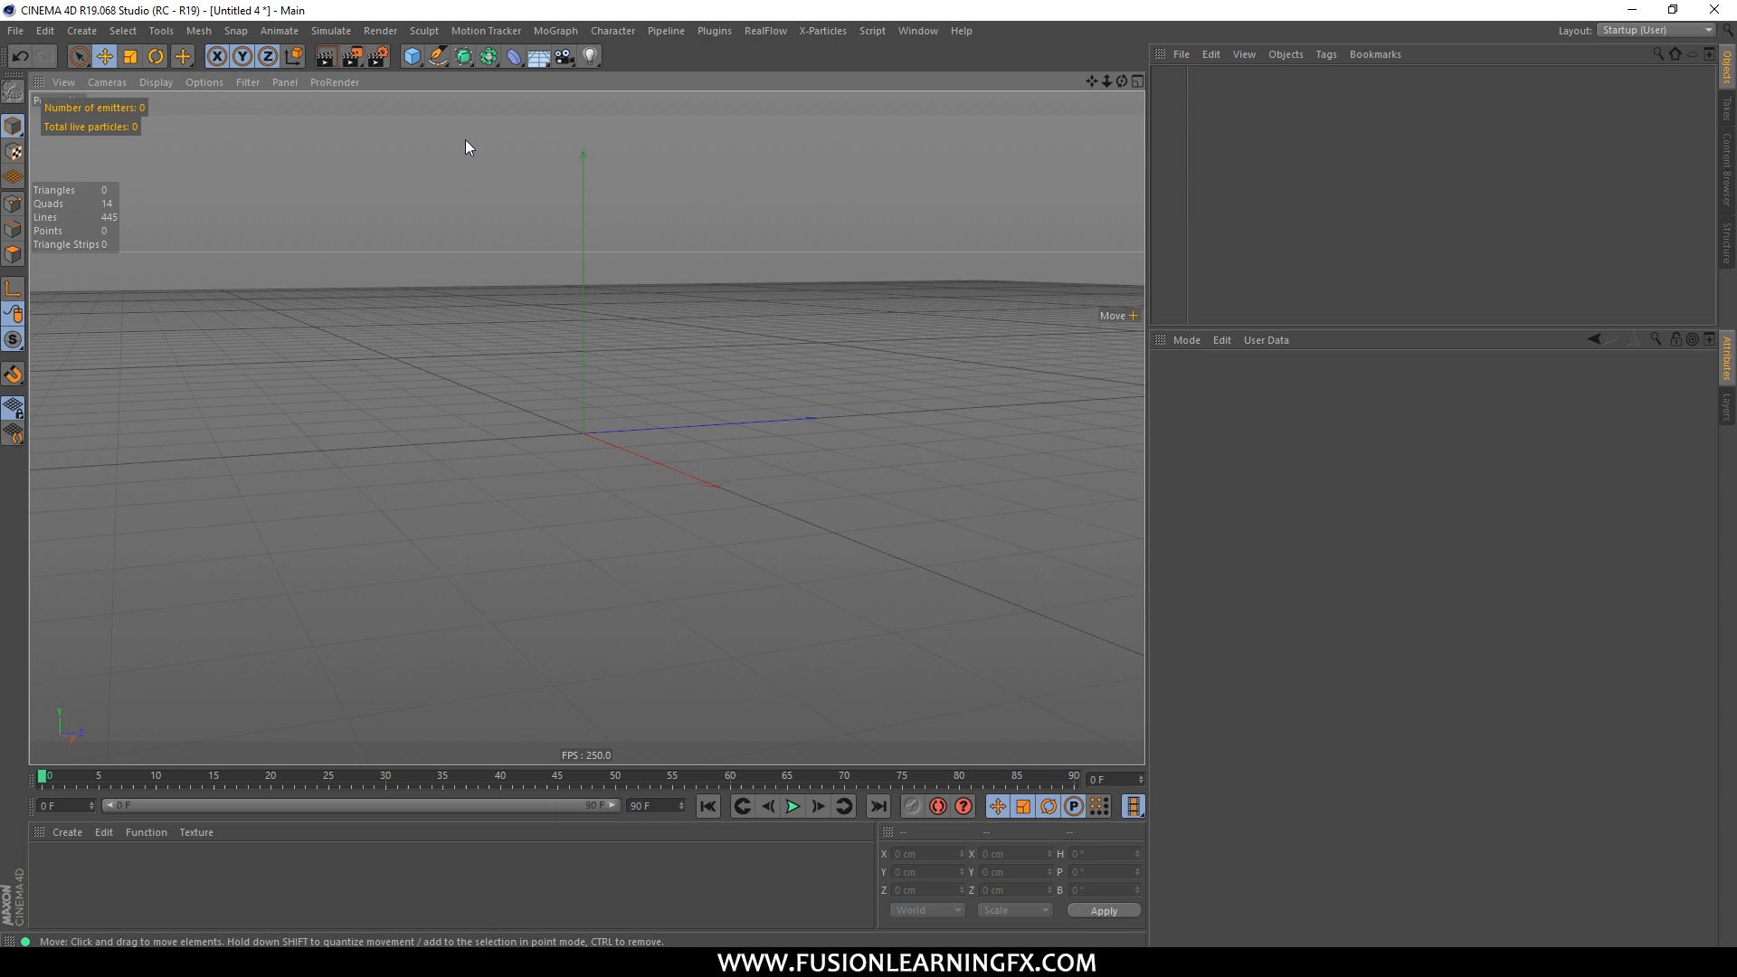
{"action": "left_click", "coordinate": [412, 56]}
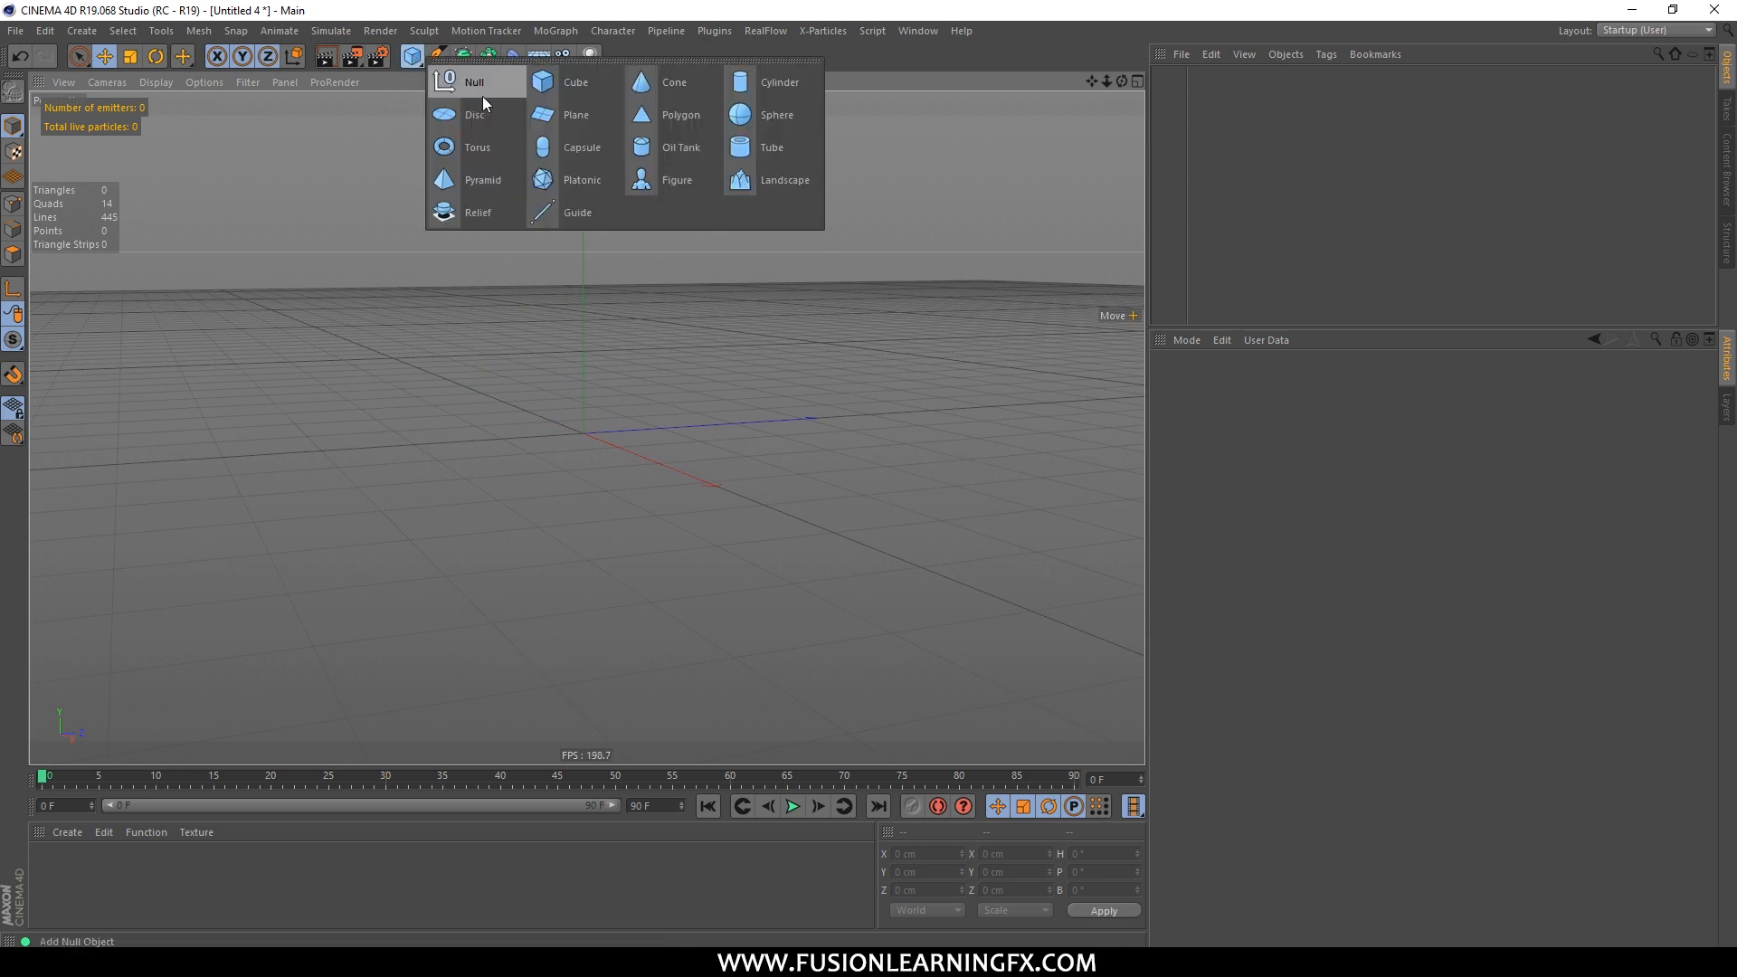
{"action": "left_click", "coordinate": [778, 85]}
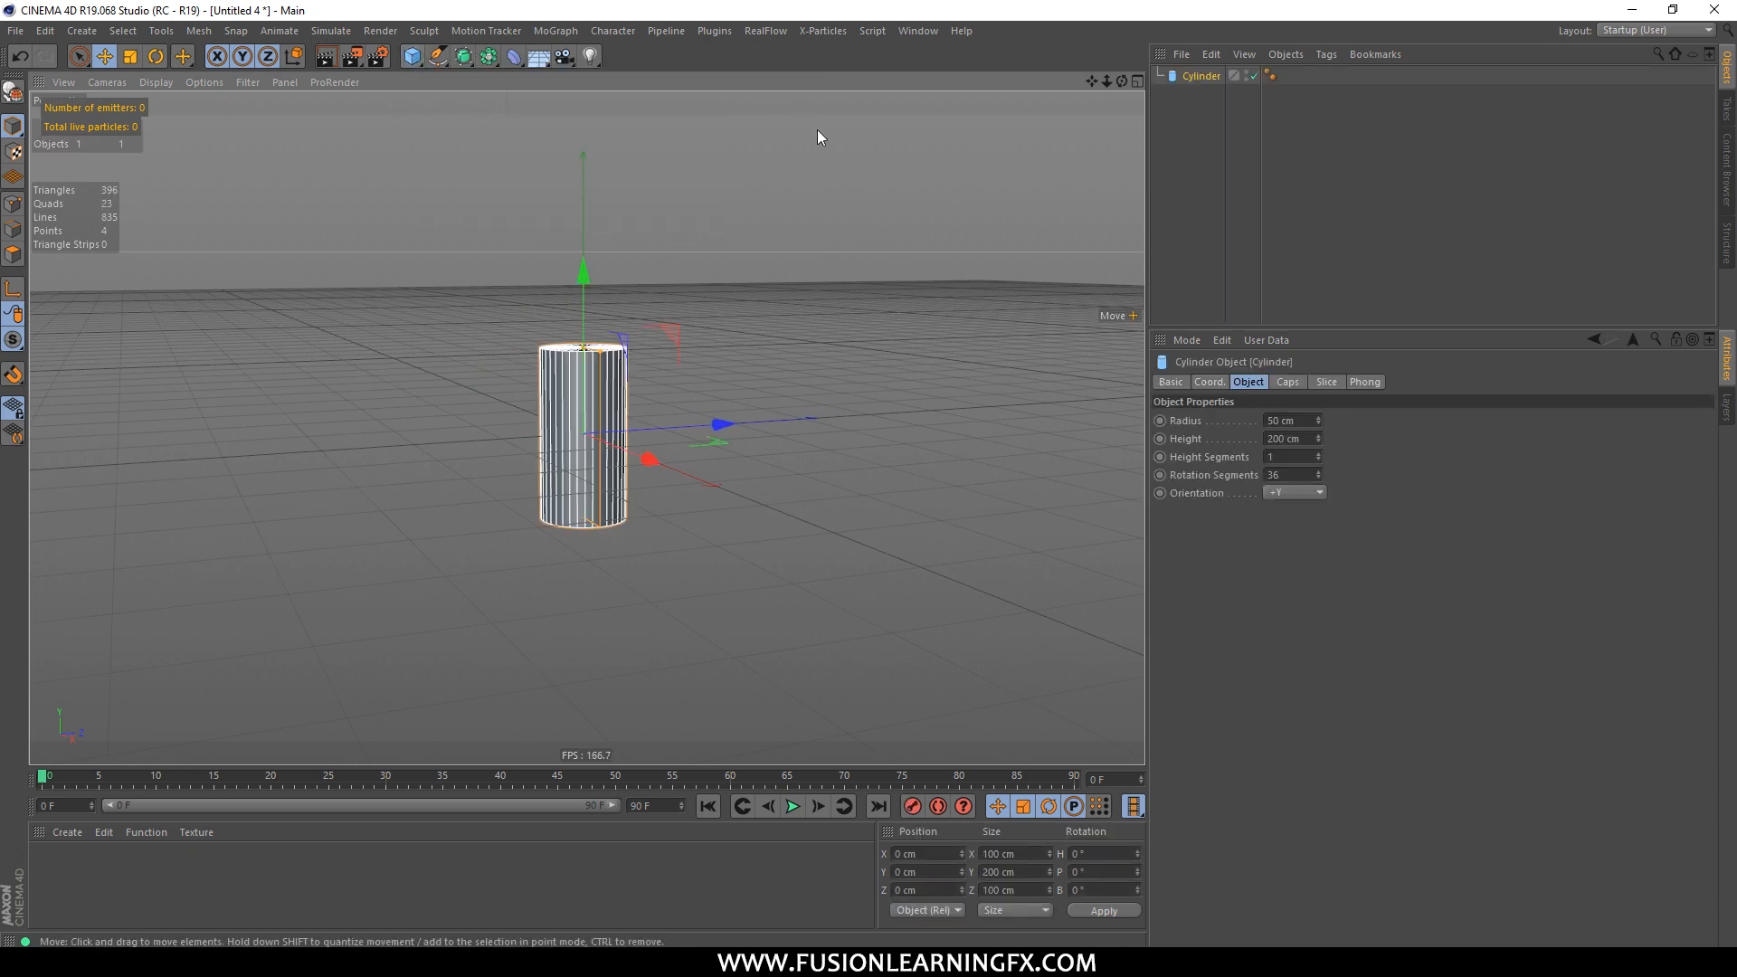
Step: Set the cylinder's height to 600 cm
{"action": "left_click", "coordinate": [1294, 439]}
{"action": "type", "text": "600"}
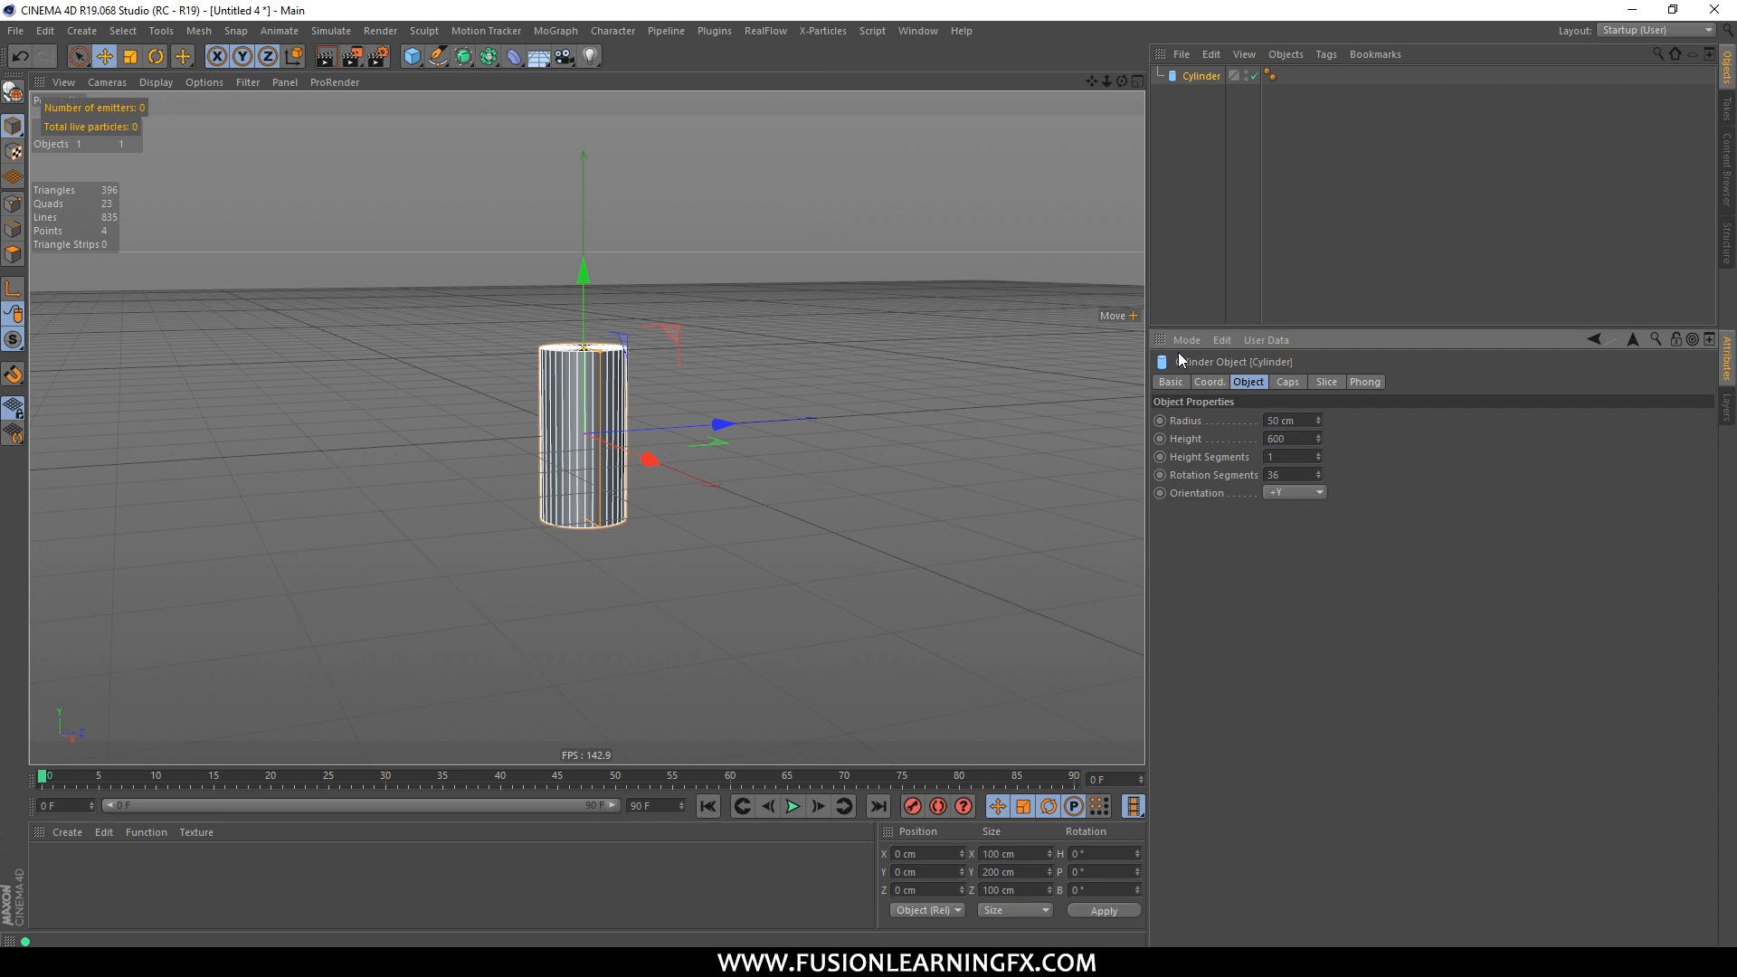
{"action": "key", "text": "Return"}
{"action": "middle_click_drag", "start_coordinate": [627, 368], "coordinate": [601, 367], "text": "alt"}
{"action": "left_click_drag", "start_coordinate": [675, 361], "coordinate": [719, 379], "text": "alt"}
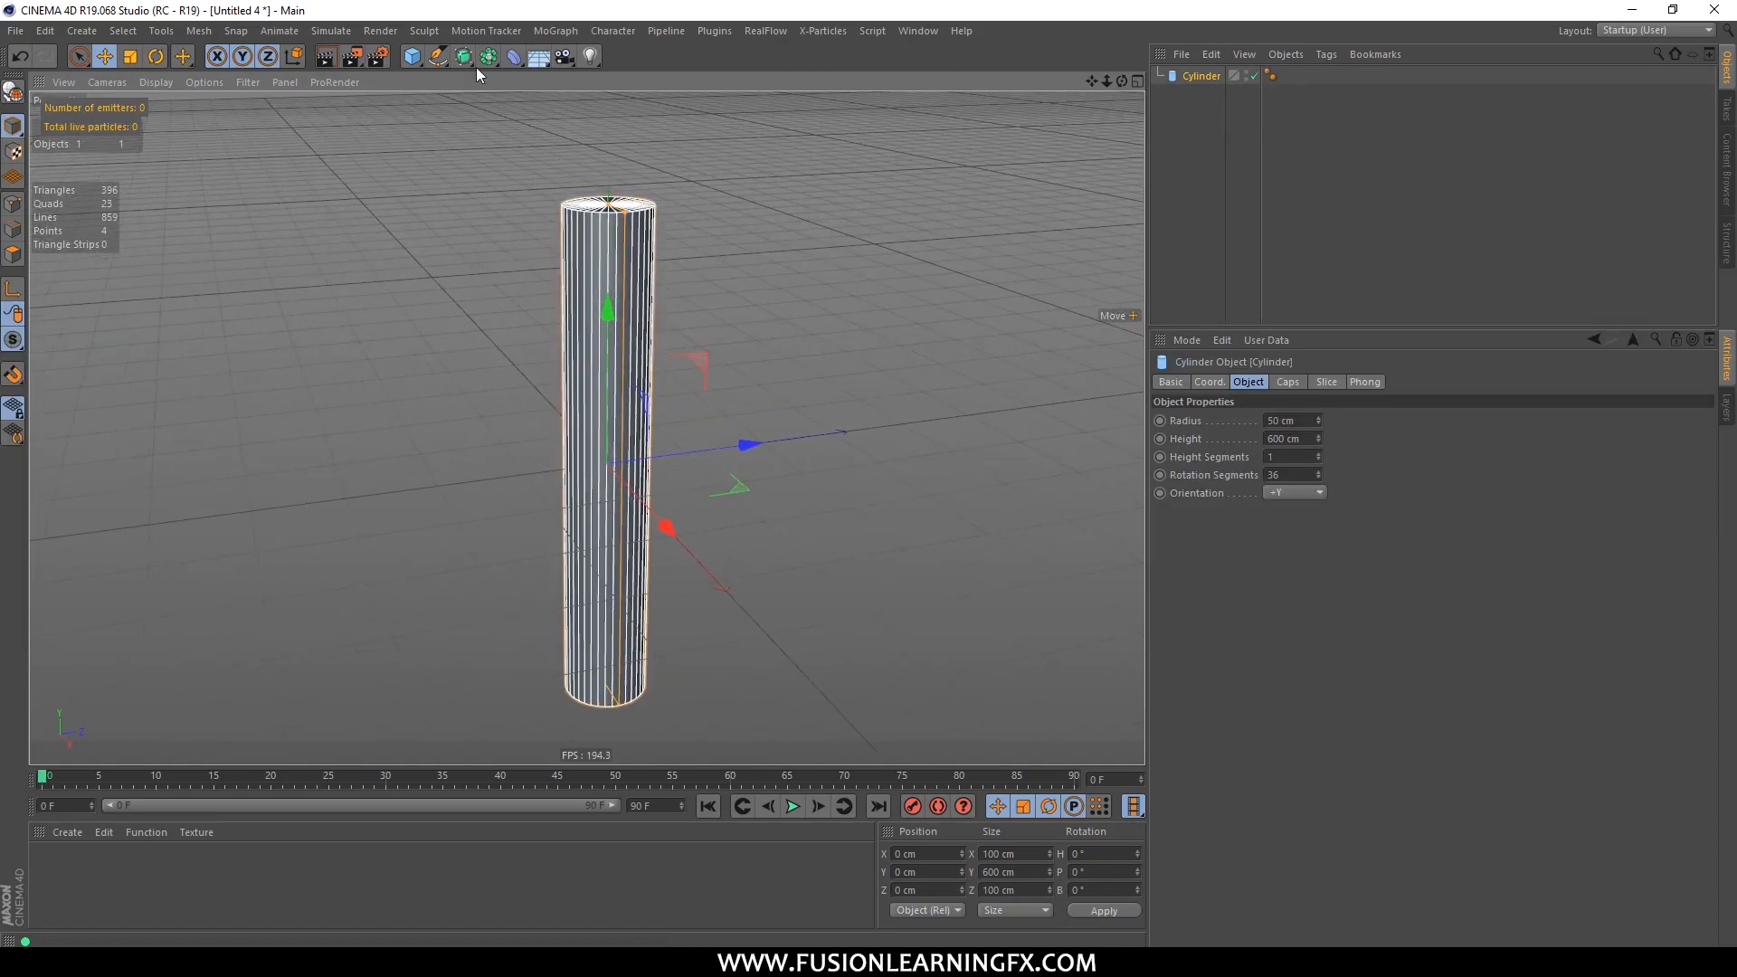
Step: Add a Bulge deformer as a child of the cylinder and try a strength of about -45%, then undo the strength change
{"action": "left_click_drag", "start_coordinate": [513, 58], "coordinate": [729, 83]}
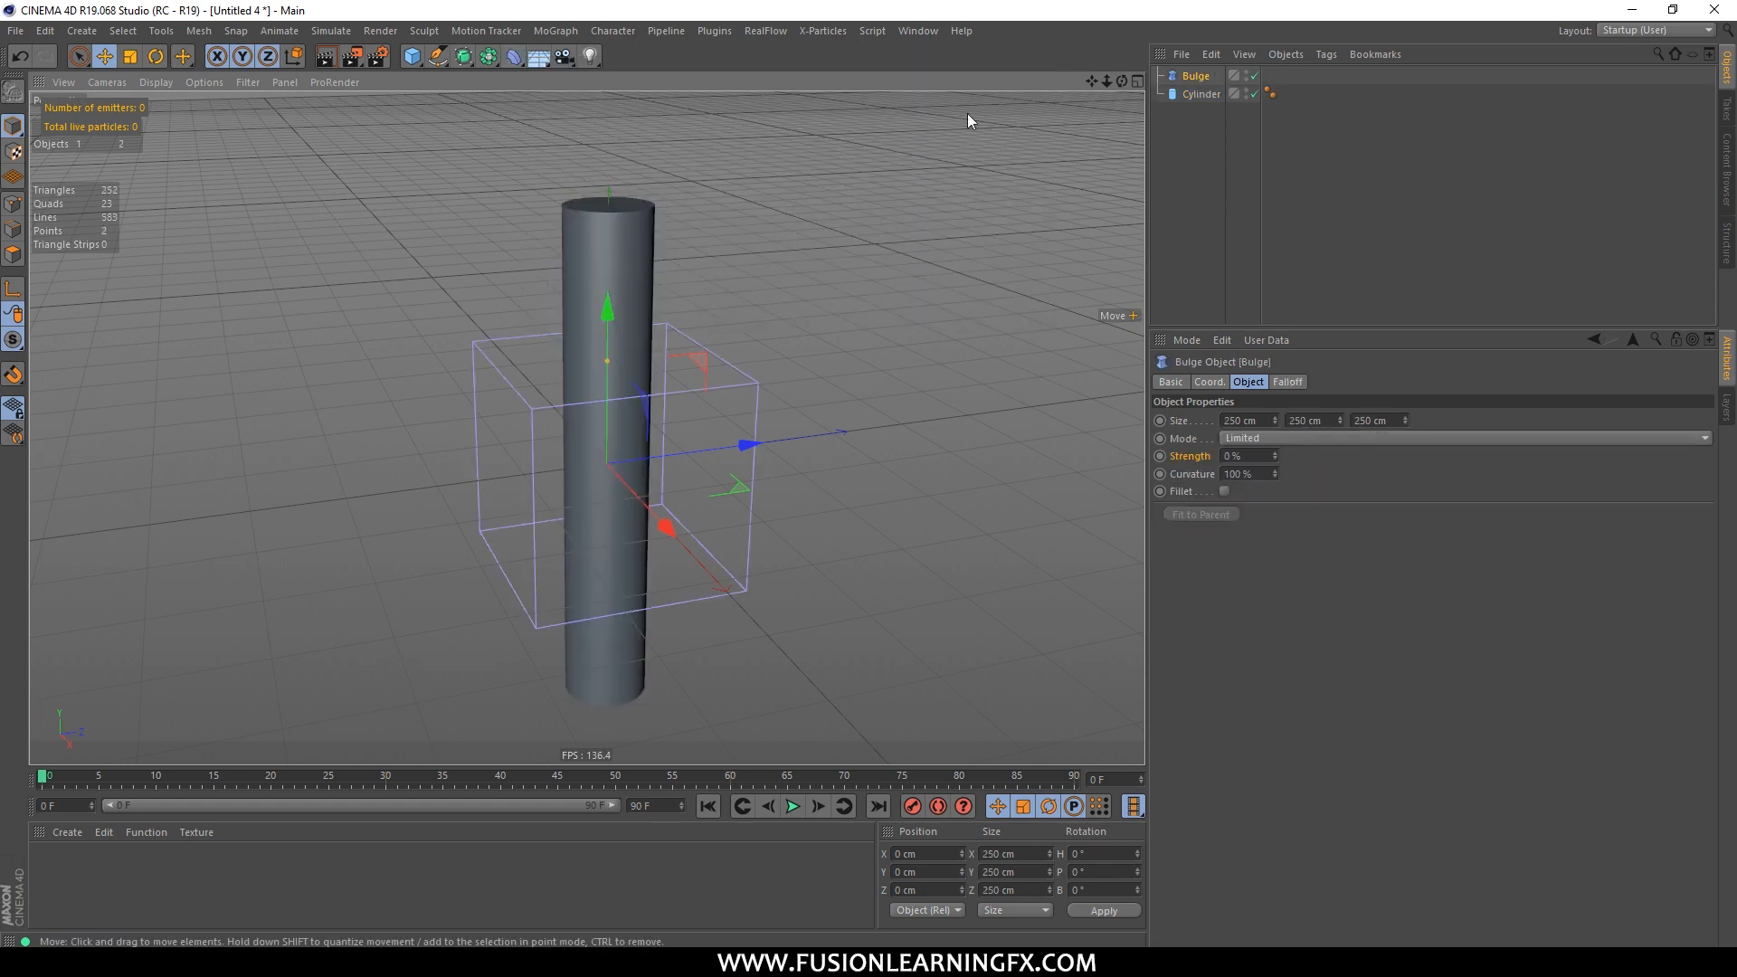
{"action": "left_click_drag", "start_coordinate": [1193, 78], "coordinate": [1201, 95]}
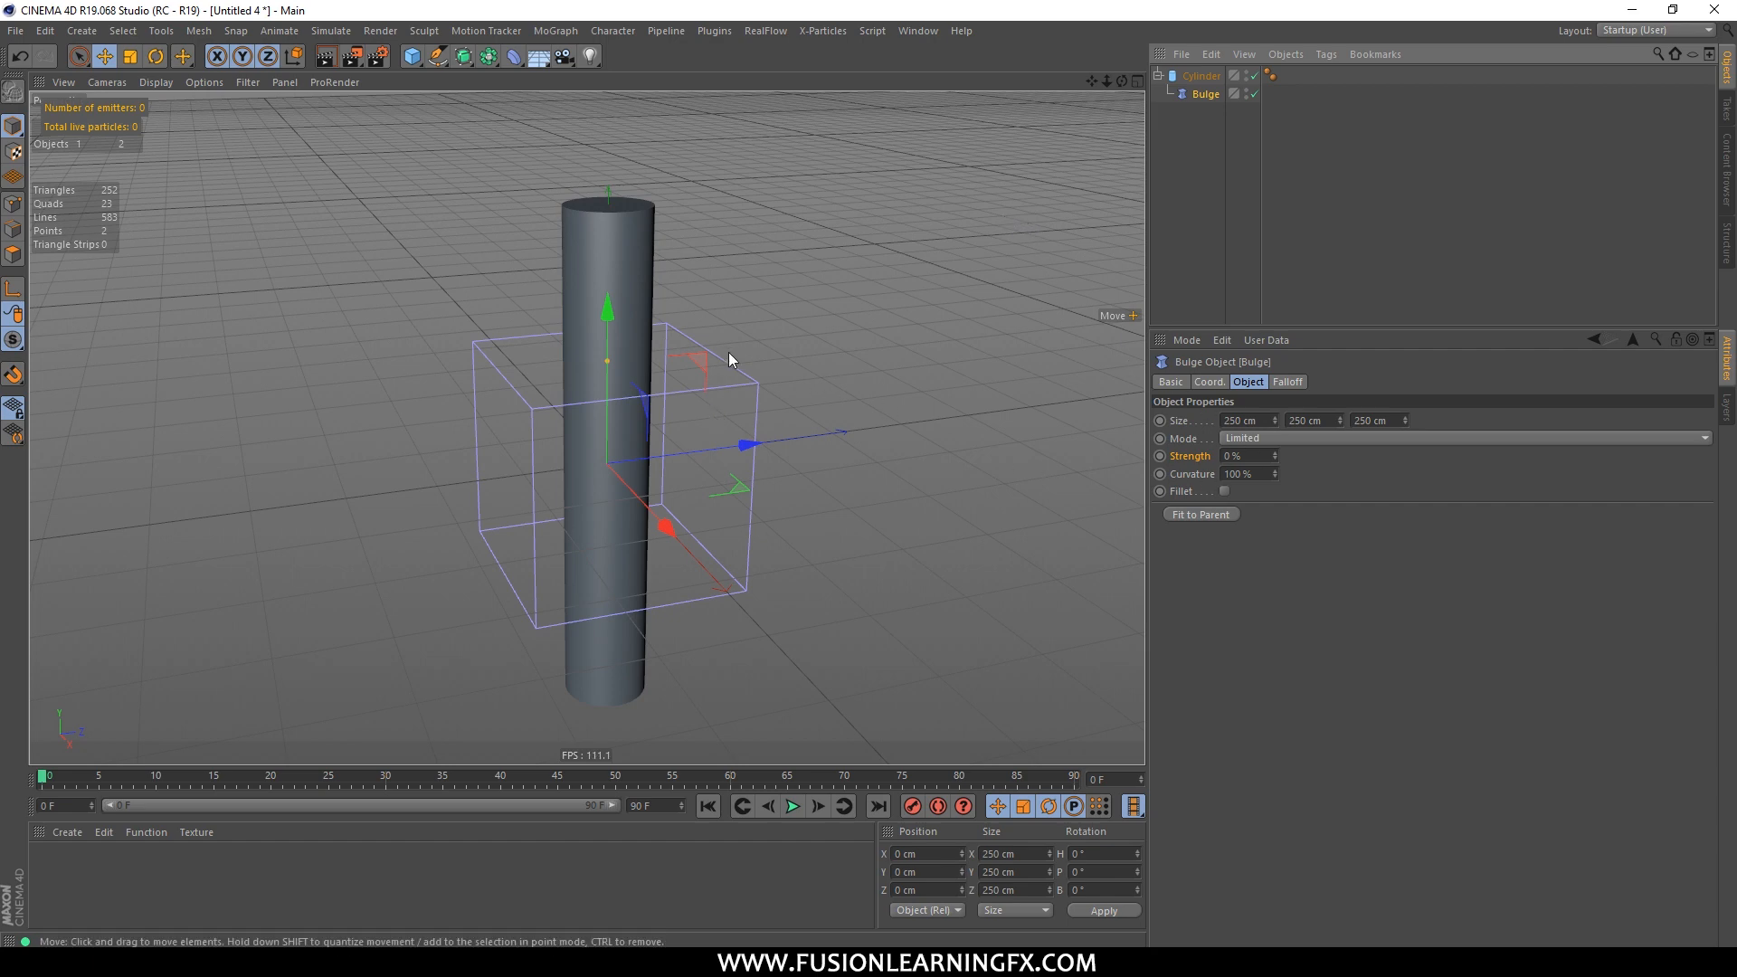
{"action": "mouse_move", "coordinate": [1274, 454]}
{"action": "left_mouse_down"}
{"action": "mouse_move", "coordinate": [1274, 426]}
{"action": "mouse_move", "coordinate": [1270, 455]}
{"action": "left_mouse_up"}
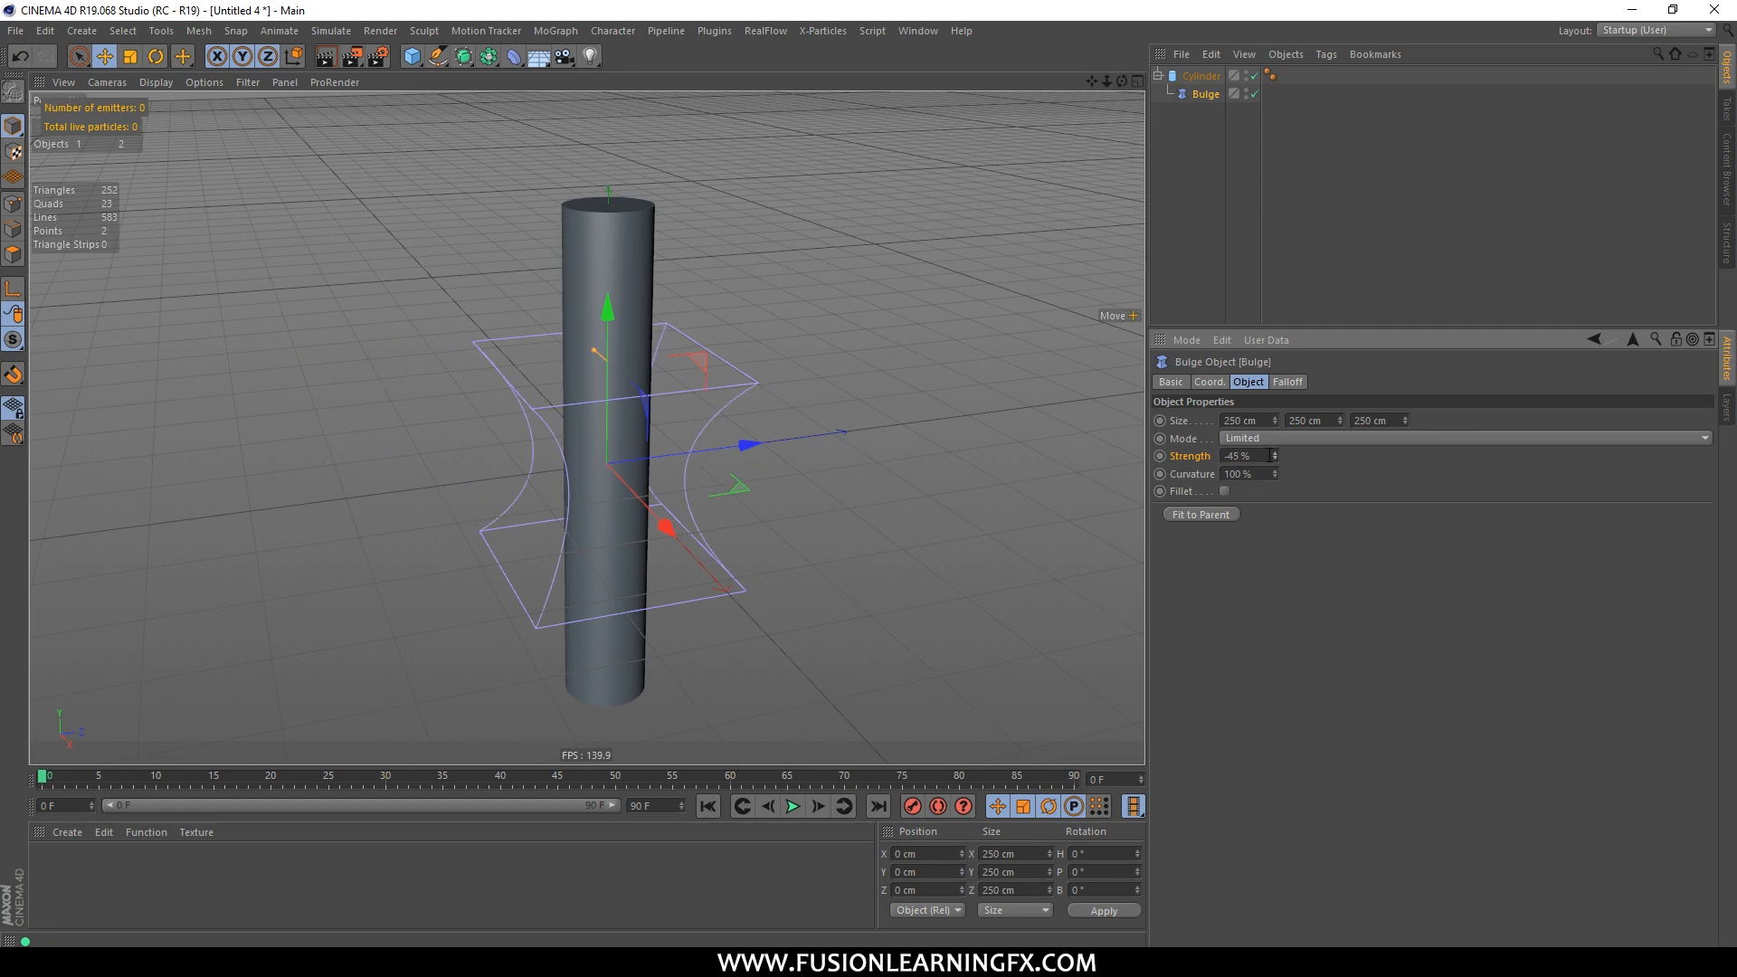
{"action": "key", "text": "ctrl+z"}
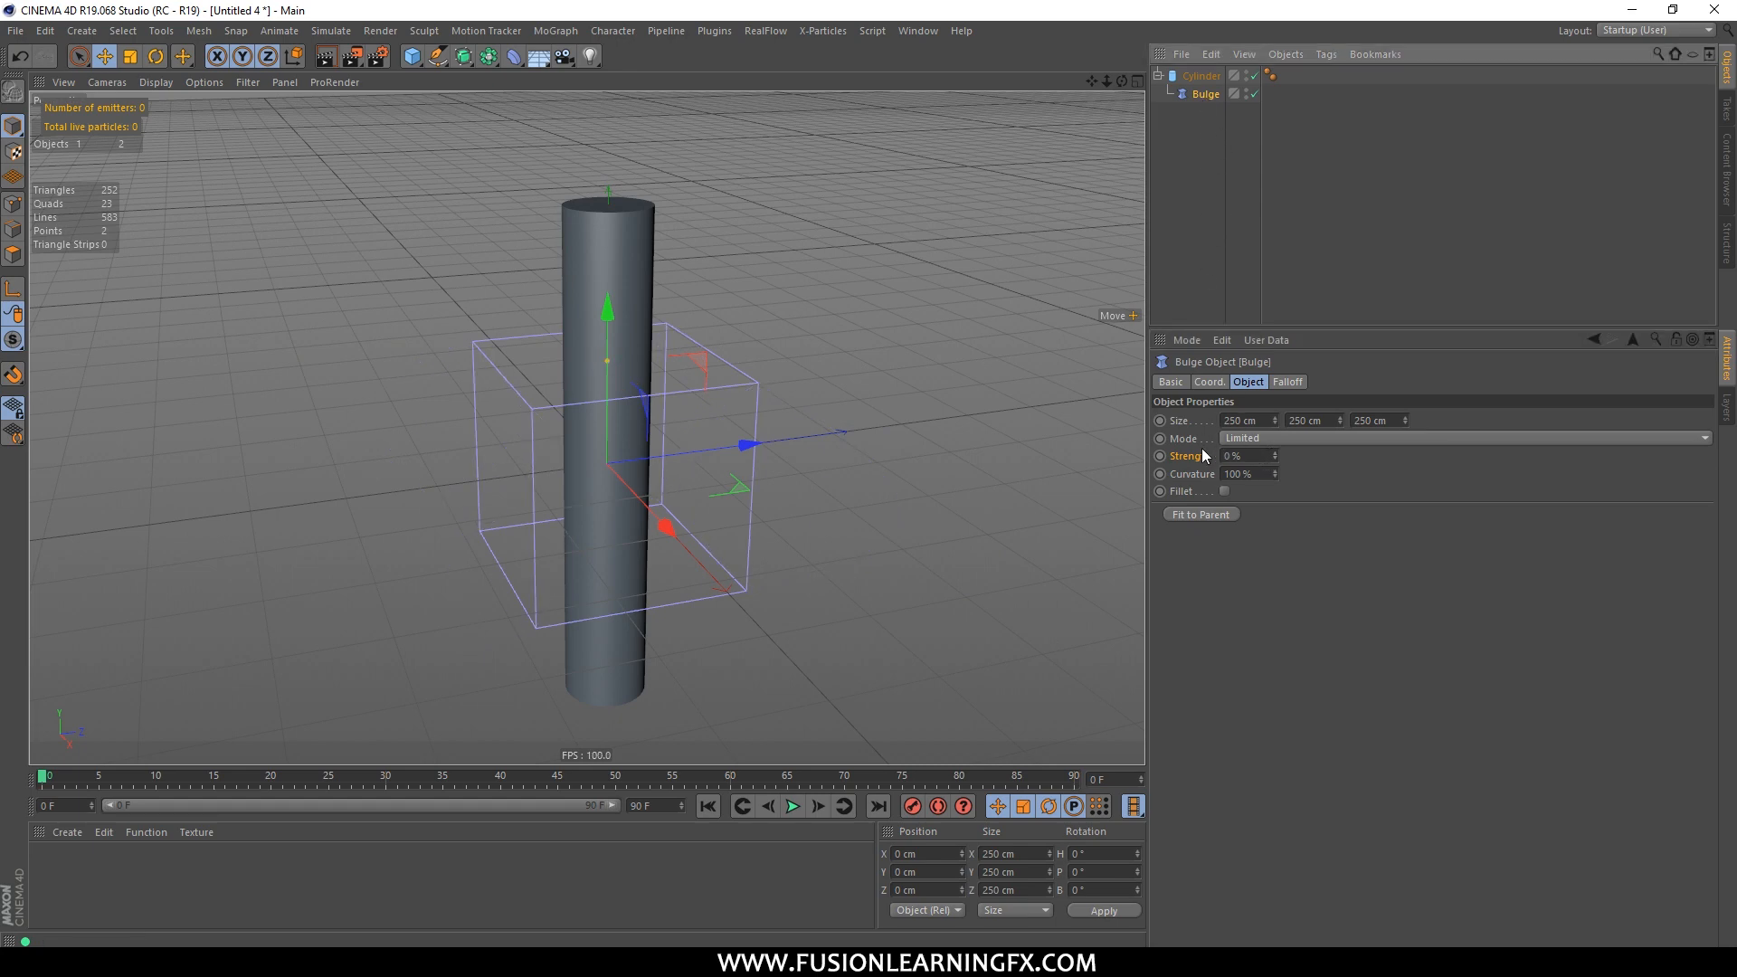
Step: Fit the Bulge deformer to its parent cylinder
{"action": "left_click", "coordinate": [1210, 514]}
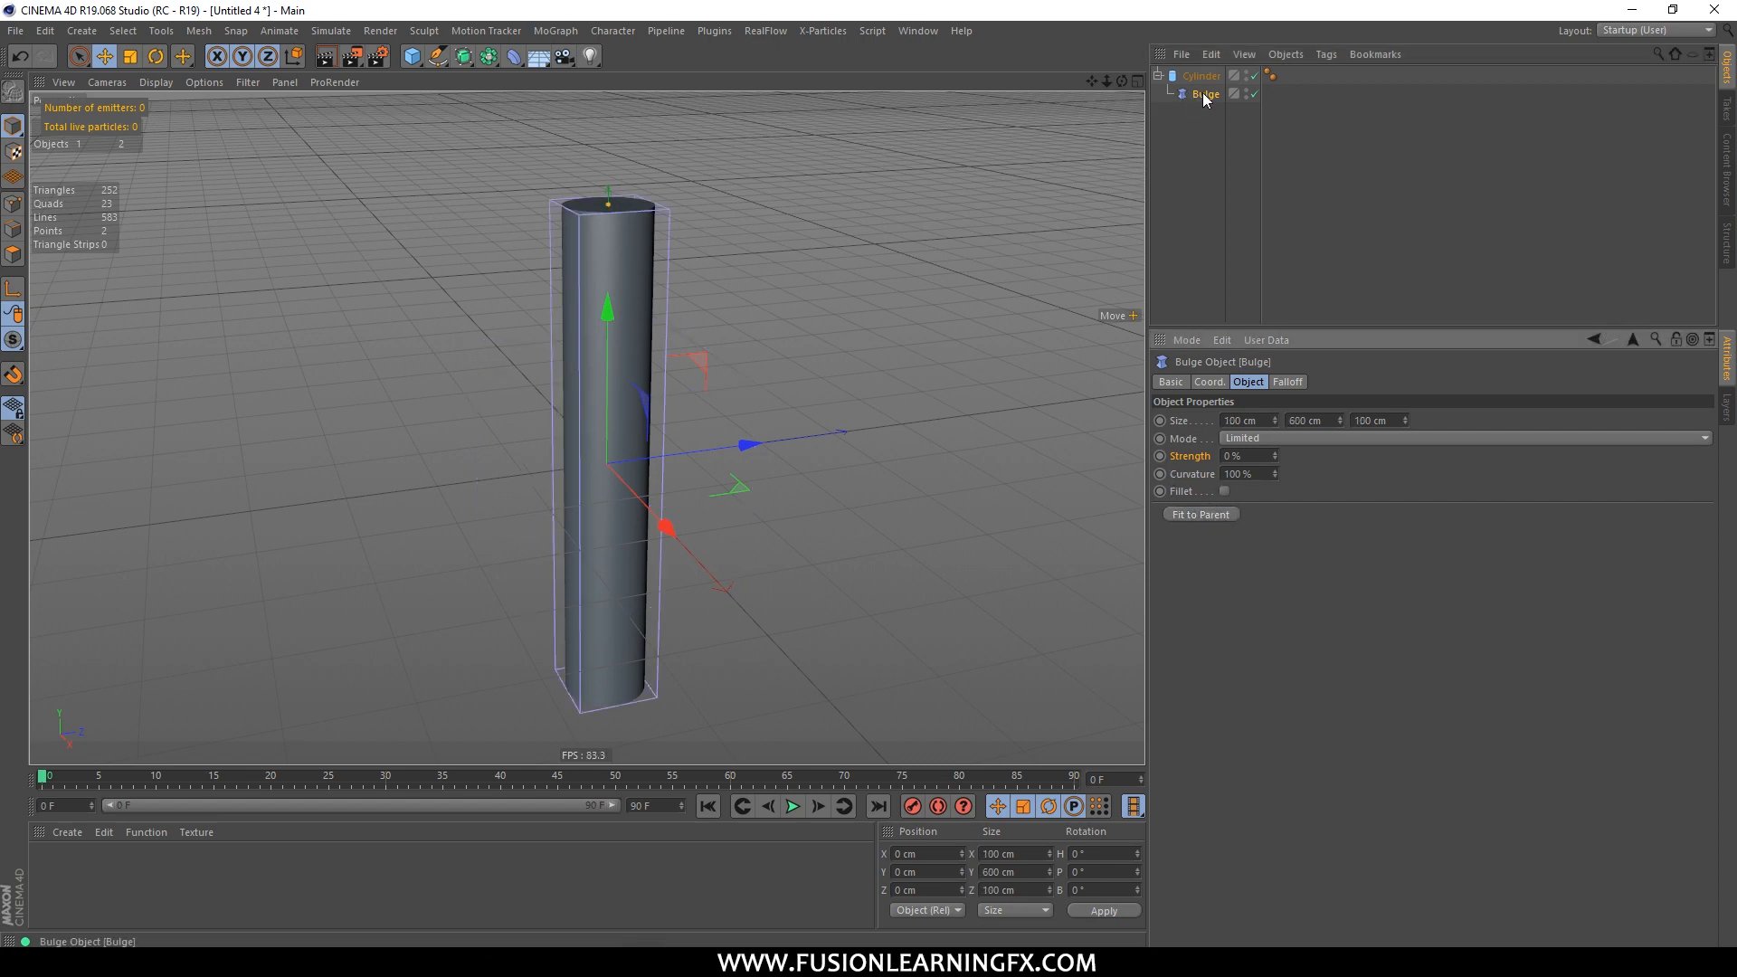
{"action": "left_click_drag", "start_coordinate": [959, 231], "coordinate": [825, 255], "text": "alt"}
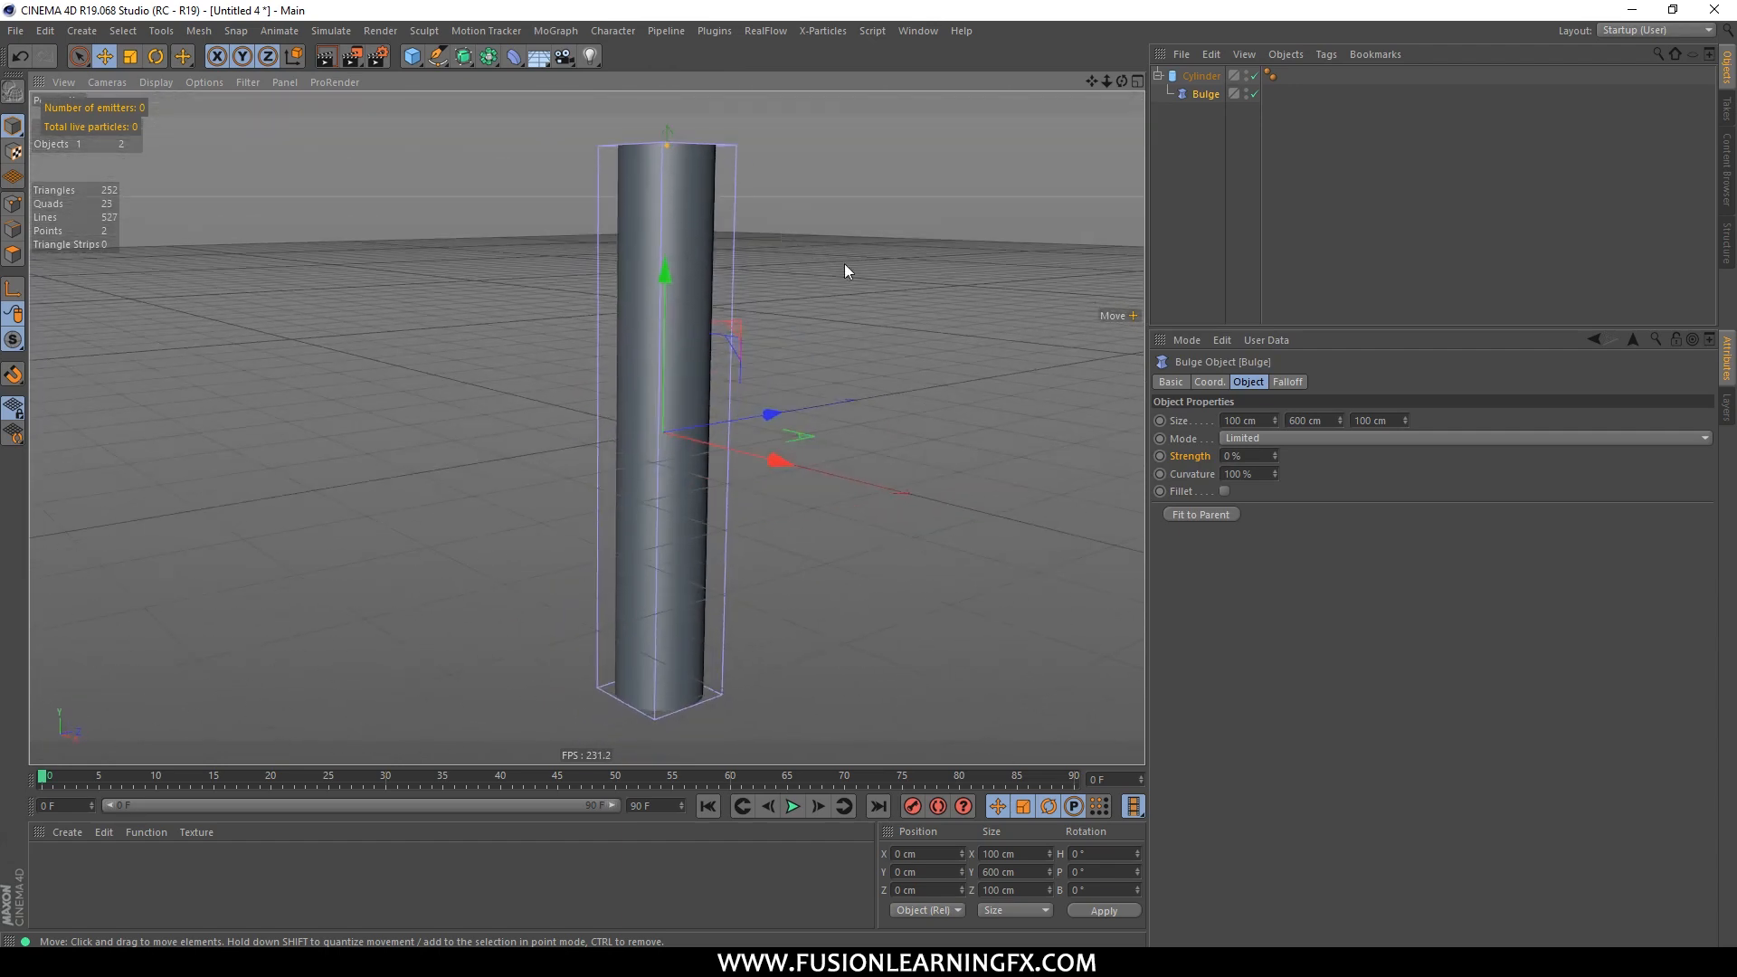
{"action": "mouse_move", "coordinate": [860, 317]}
{"action": "left_mouse_down", "text": "alt"}
{"action": "mouse_move", "coordinate": [794, 286]}
{"action": "mouse_move", "coordinate": [818, 268]}
{"action": "mouse_move", "coordinate": [805, 307]}
{"action": "mouse_move", "coordinate": [884, 283]}
{"action": "mouse_move", "coordinate": [795, 326]}
{"action": "mouse_move", "coordinate": [878, 302]}
{"action": "left_mouse_up", "text": "alt"}
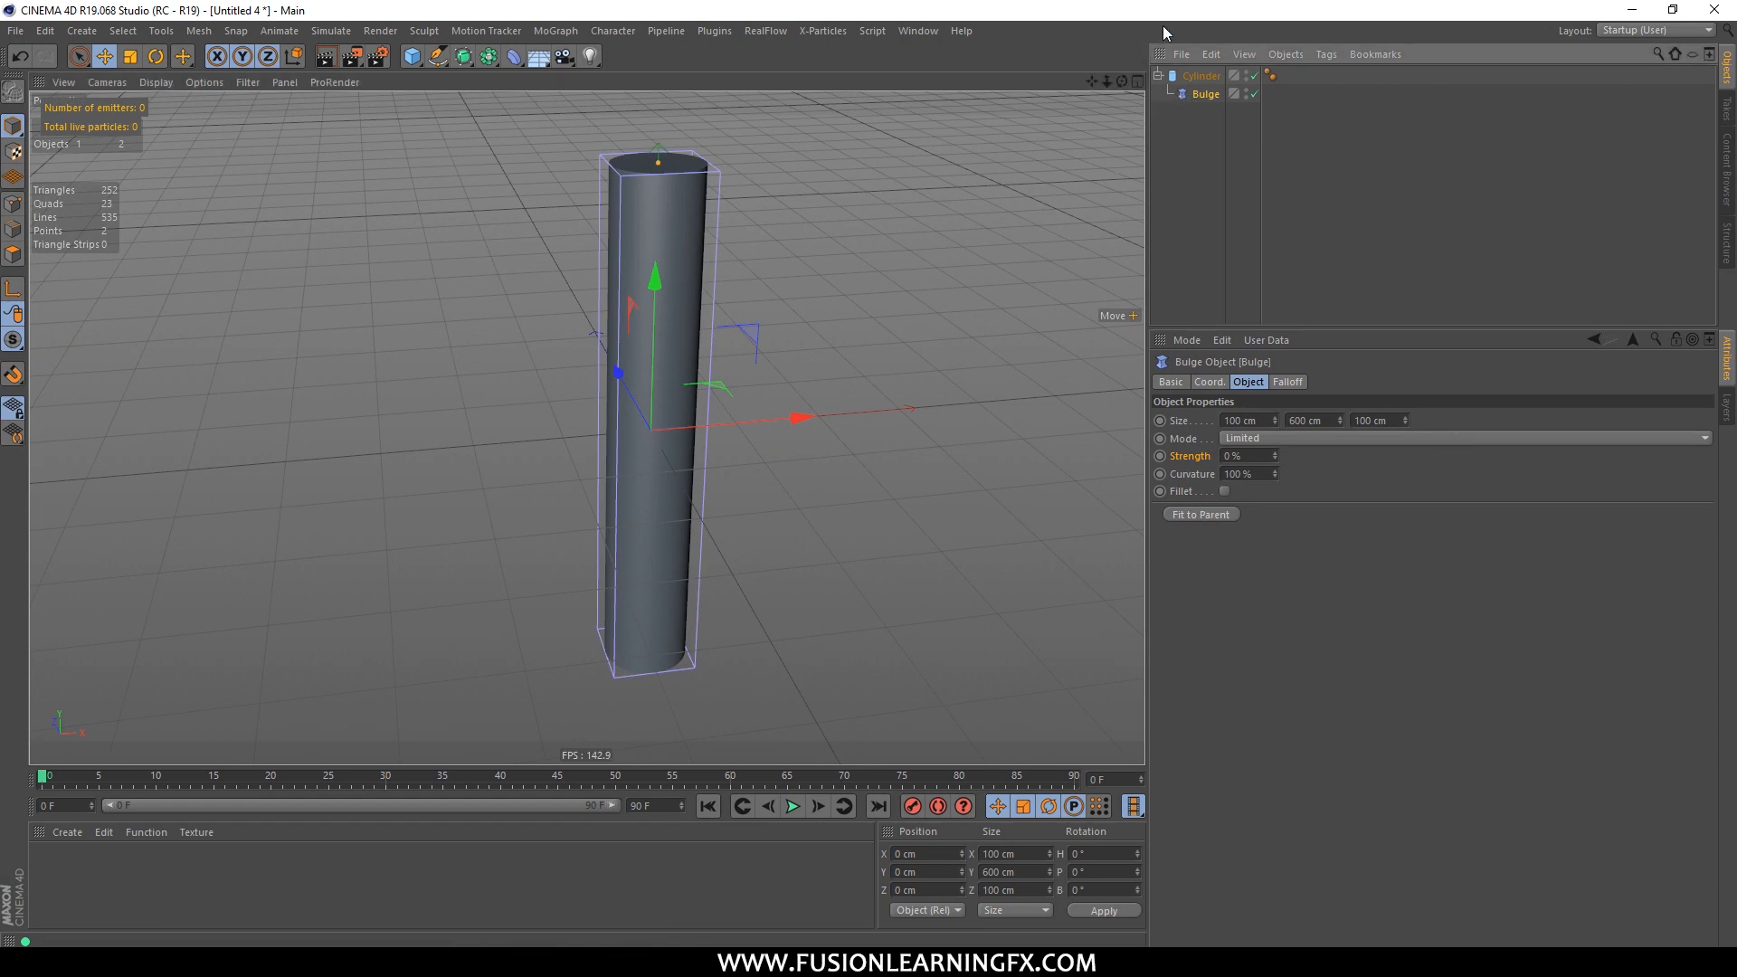
Step: Delete the Bulge deformer and add a new one directly as a fitted child of the selected cylinder
{"action": "key", "text": "Delete"}
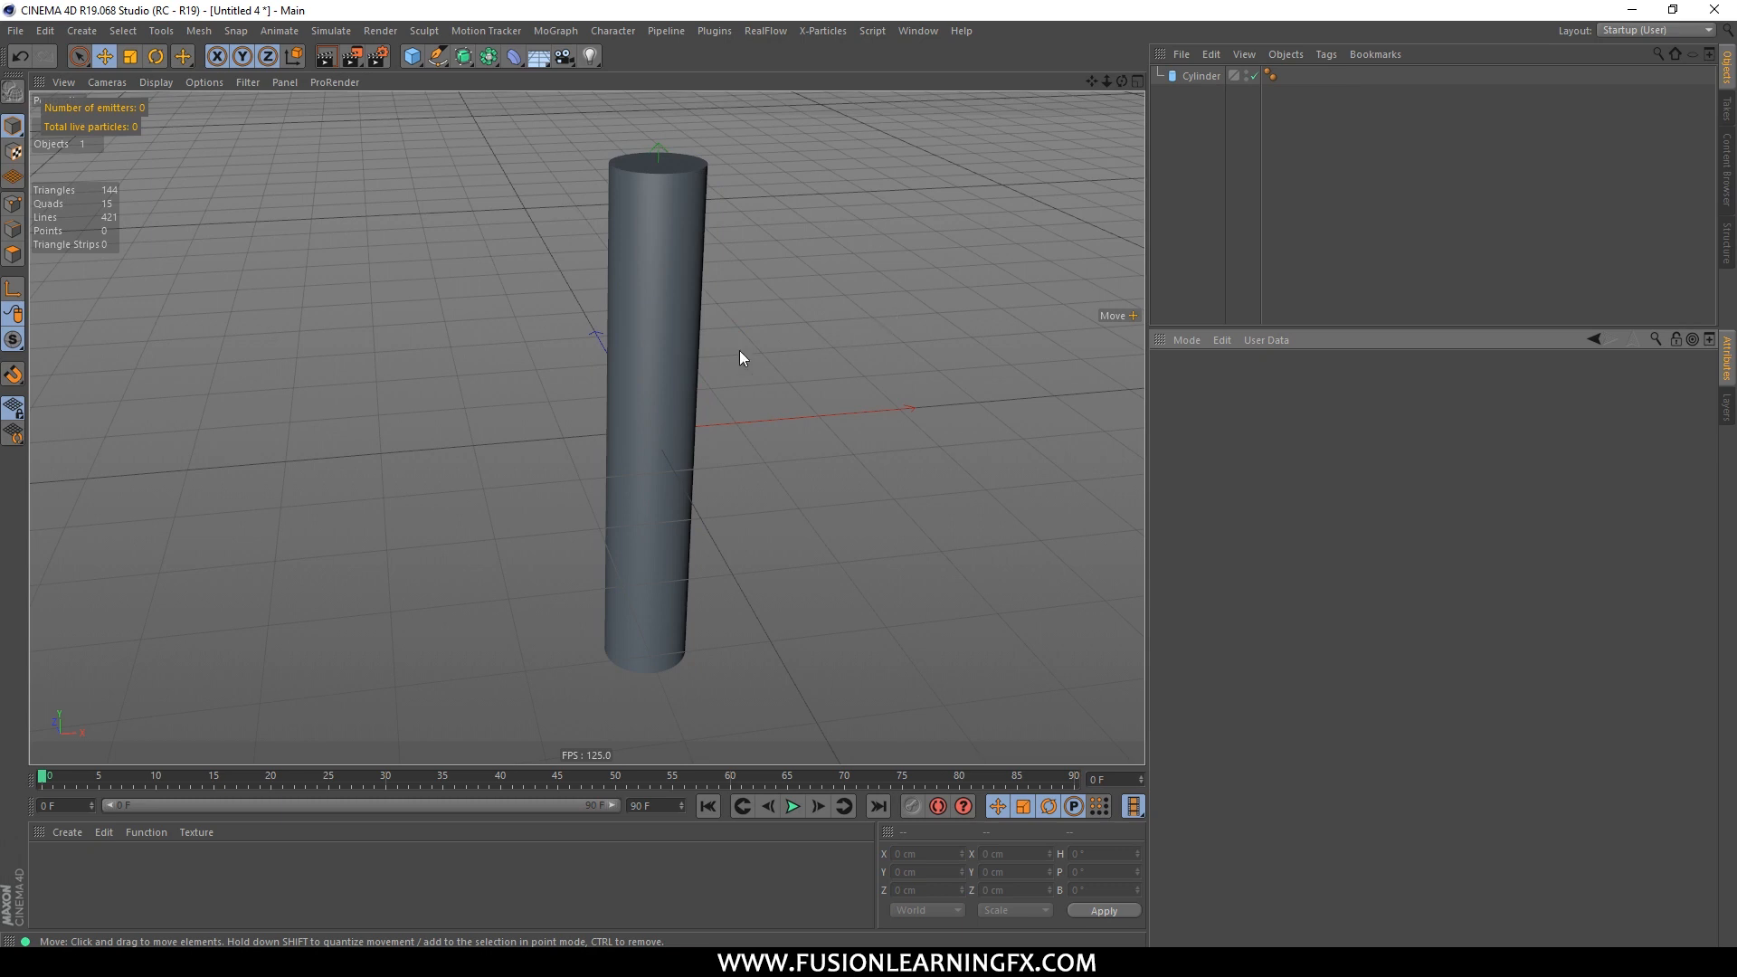
{"action": "left_click", "coordinate": [1202, 76]}
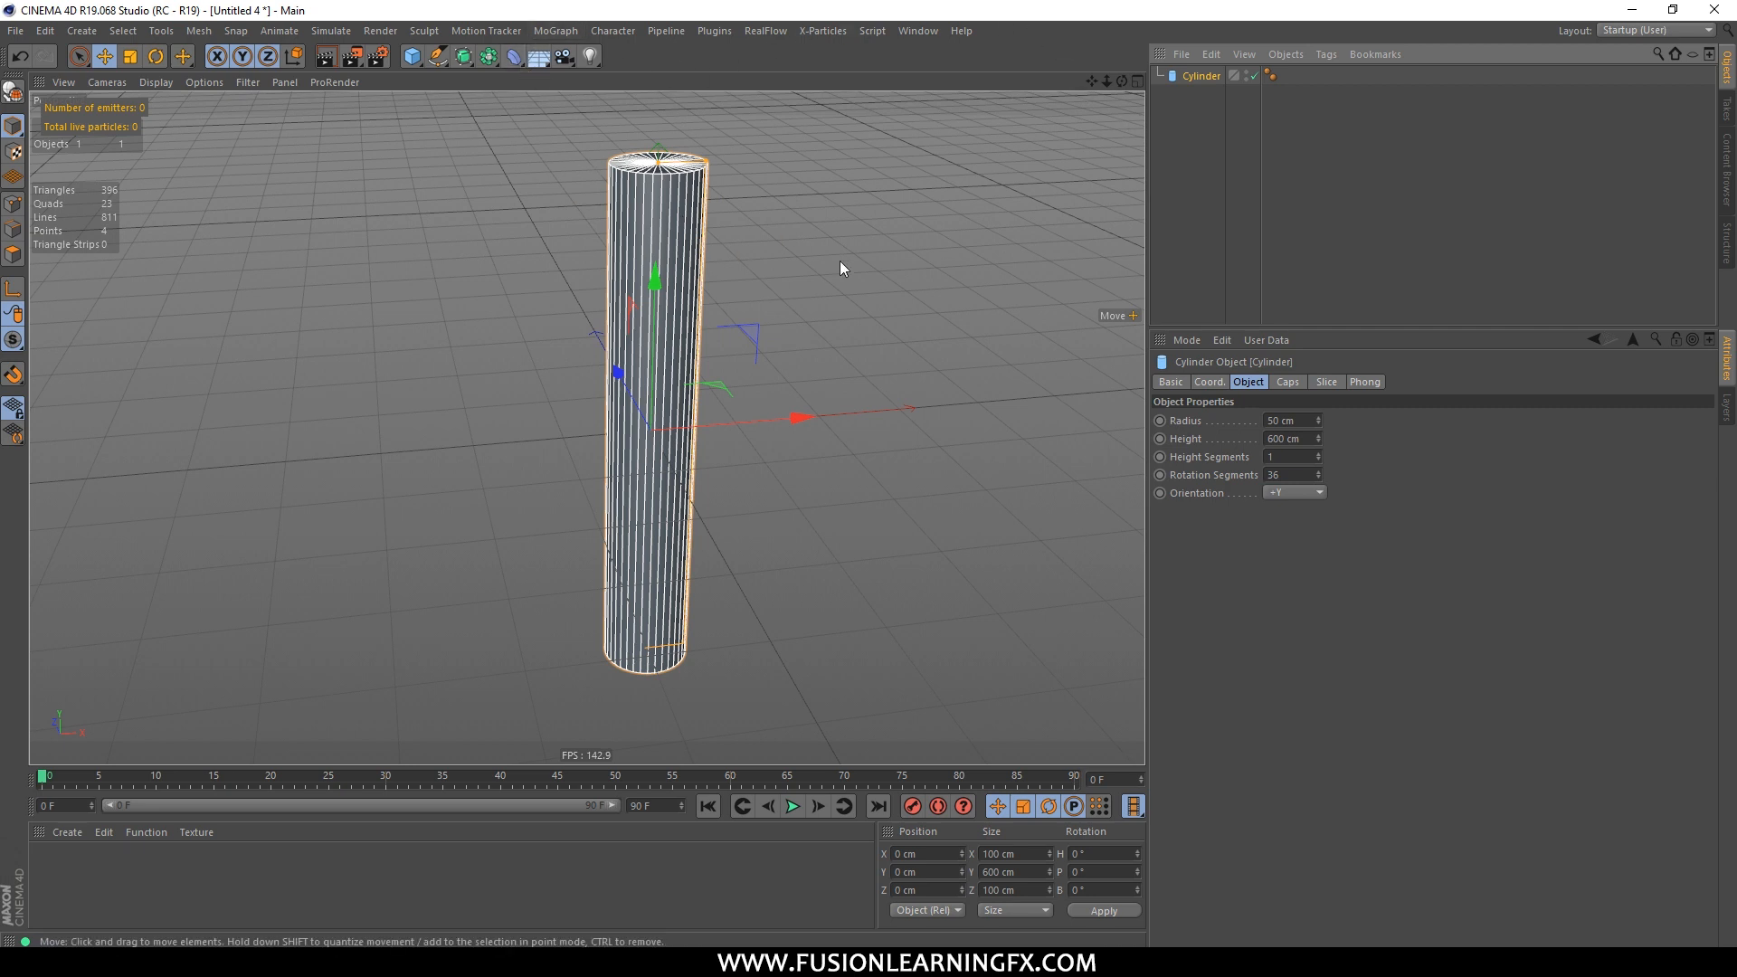
{"action": "left_click", "coordinate": [513, 57]}
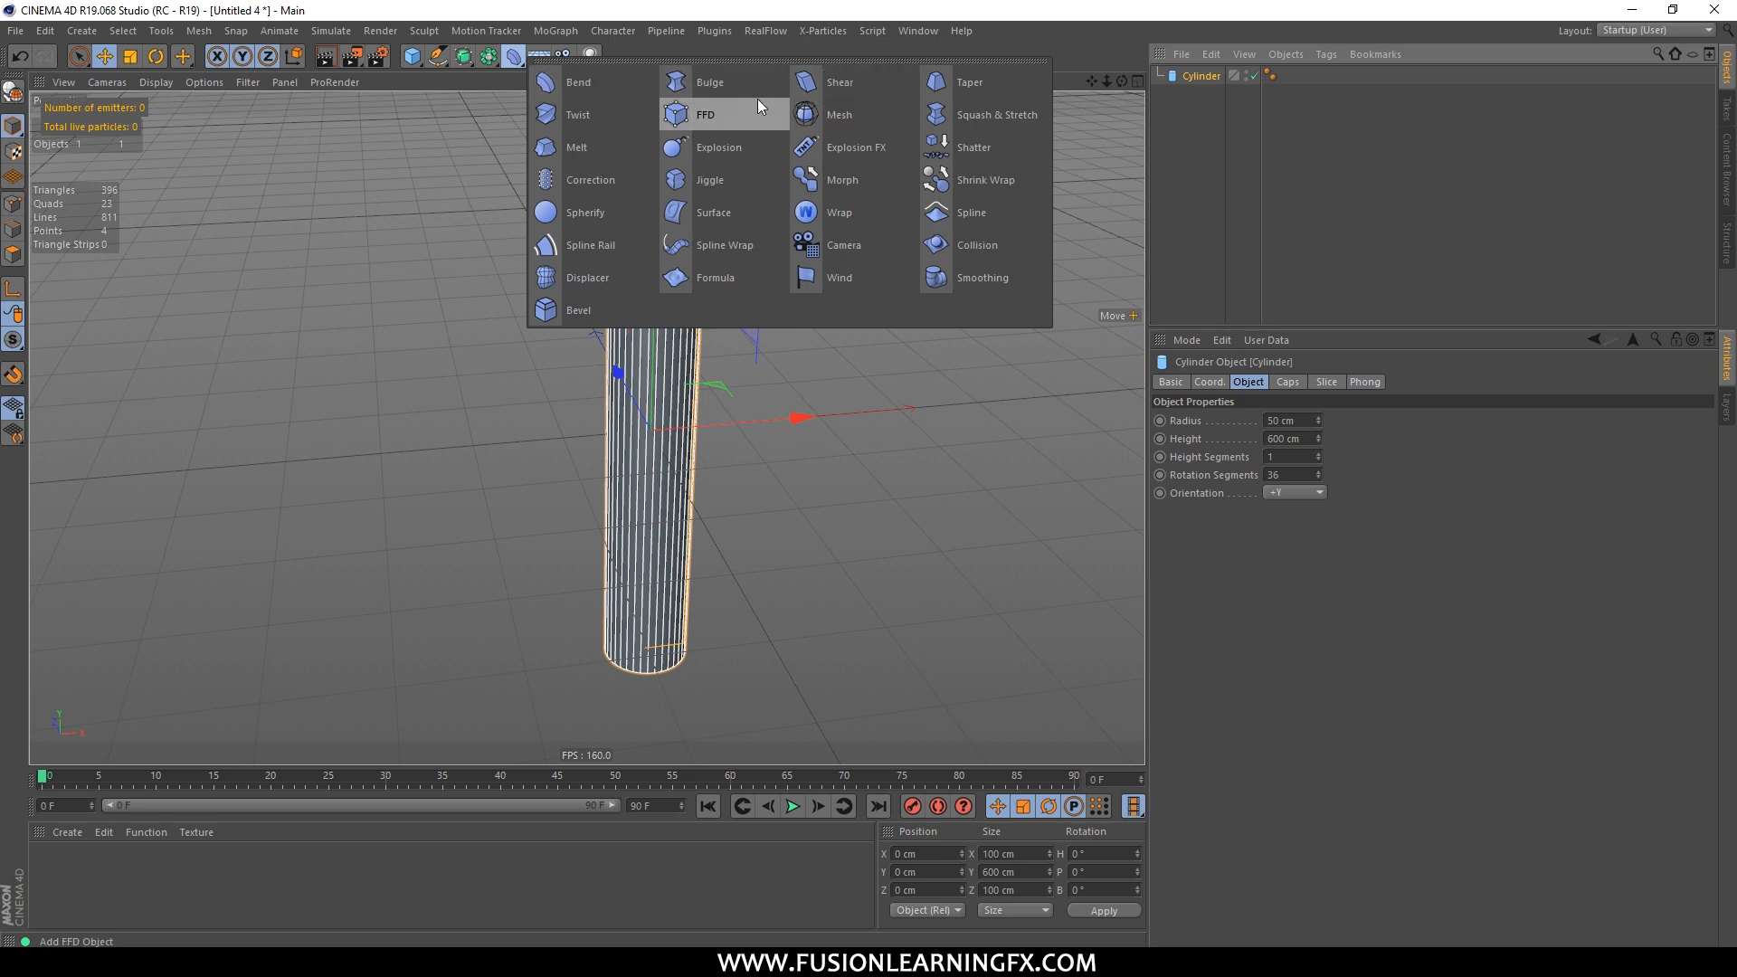
{"action": "left_click", "coordinate": [702, 83], "text": "shift"}
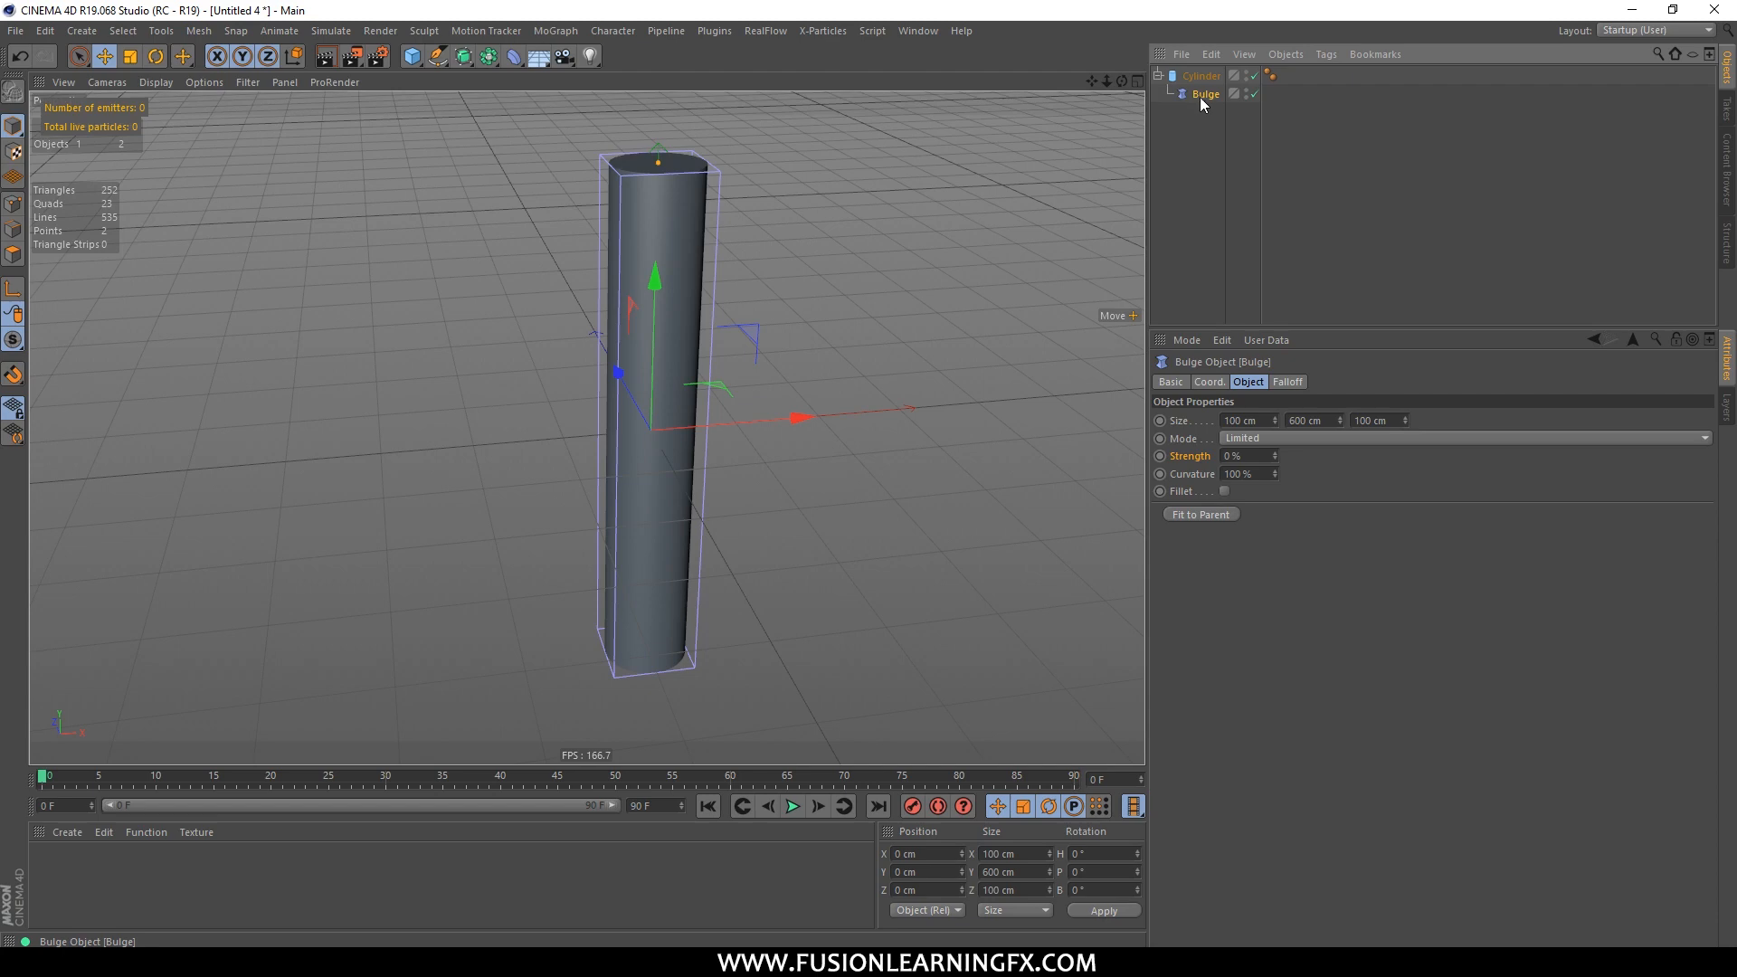
{"action": "left_click_drag", "start_coordinate": [914, 161], "coordinate": [959, 208], "text": "alt"}
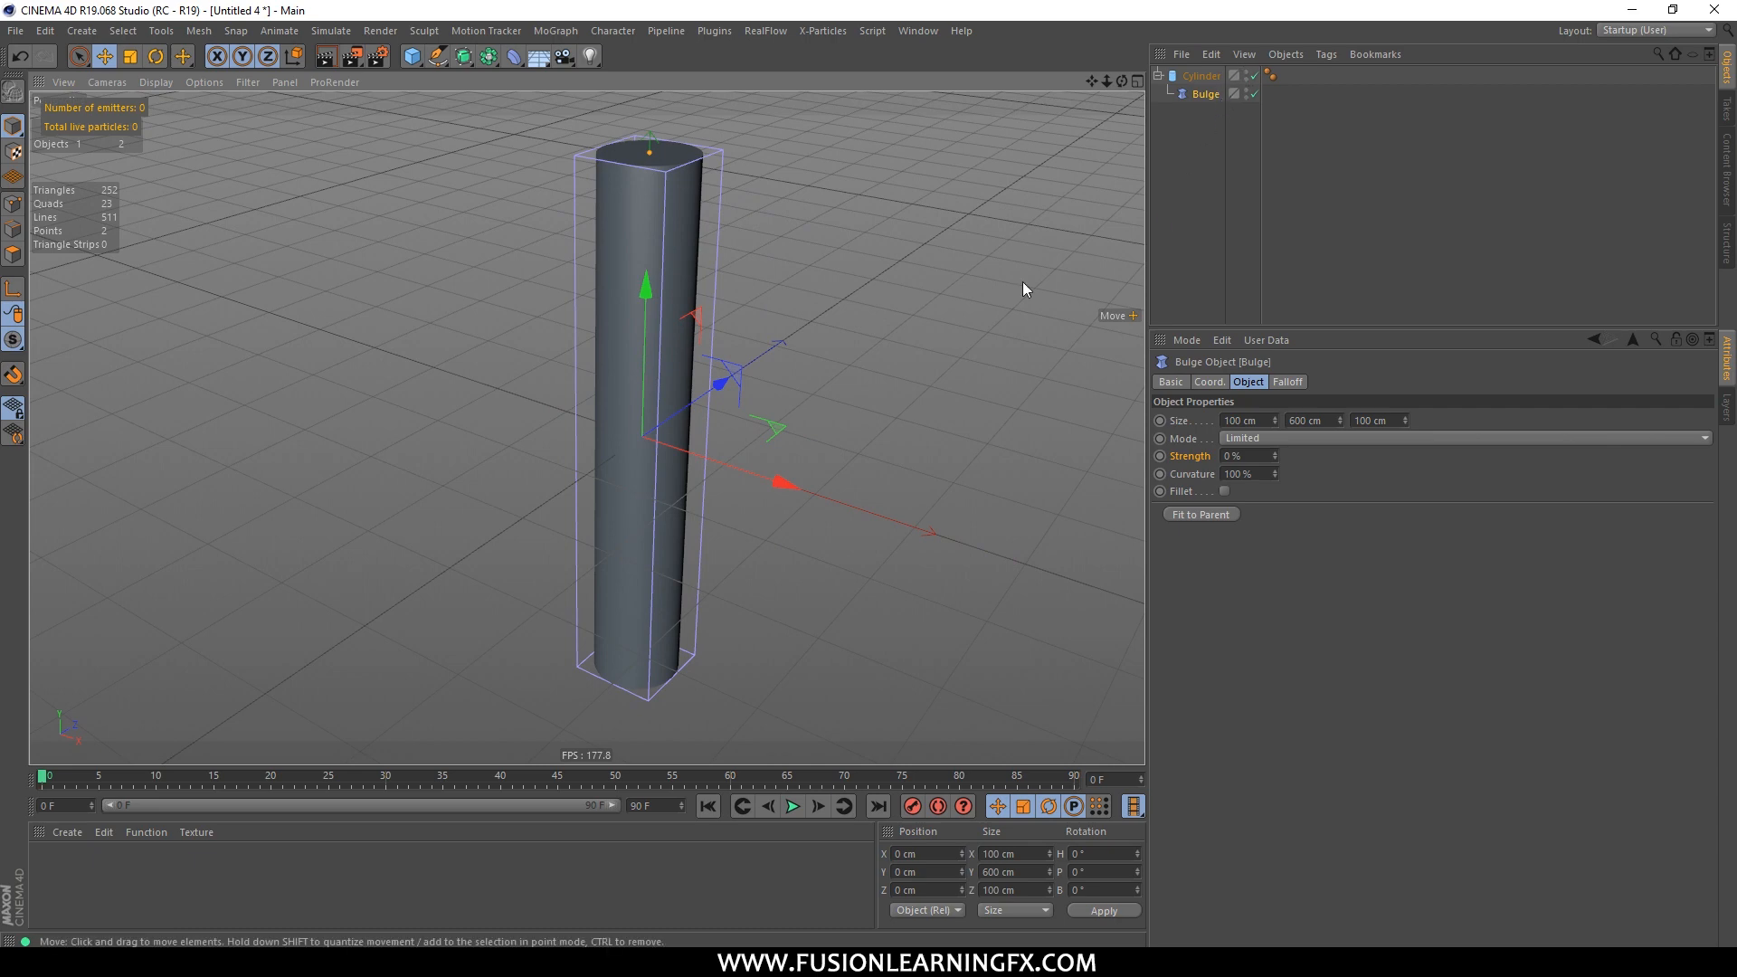
{"action": "left_click_drag", "start_coordinate": [784, 285], "coordinate": [892, 454], "text": "alt"}
{"action": "middle_click_drag", "start_coordinate": [892, 454], "coordinate": [767, 226], "text": "alt"}
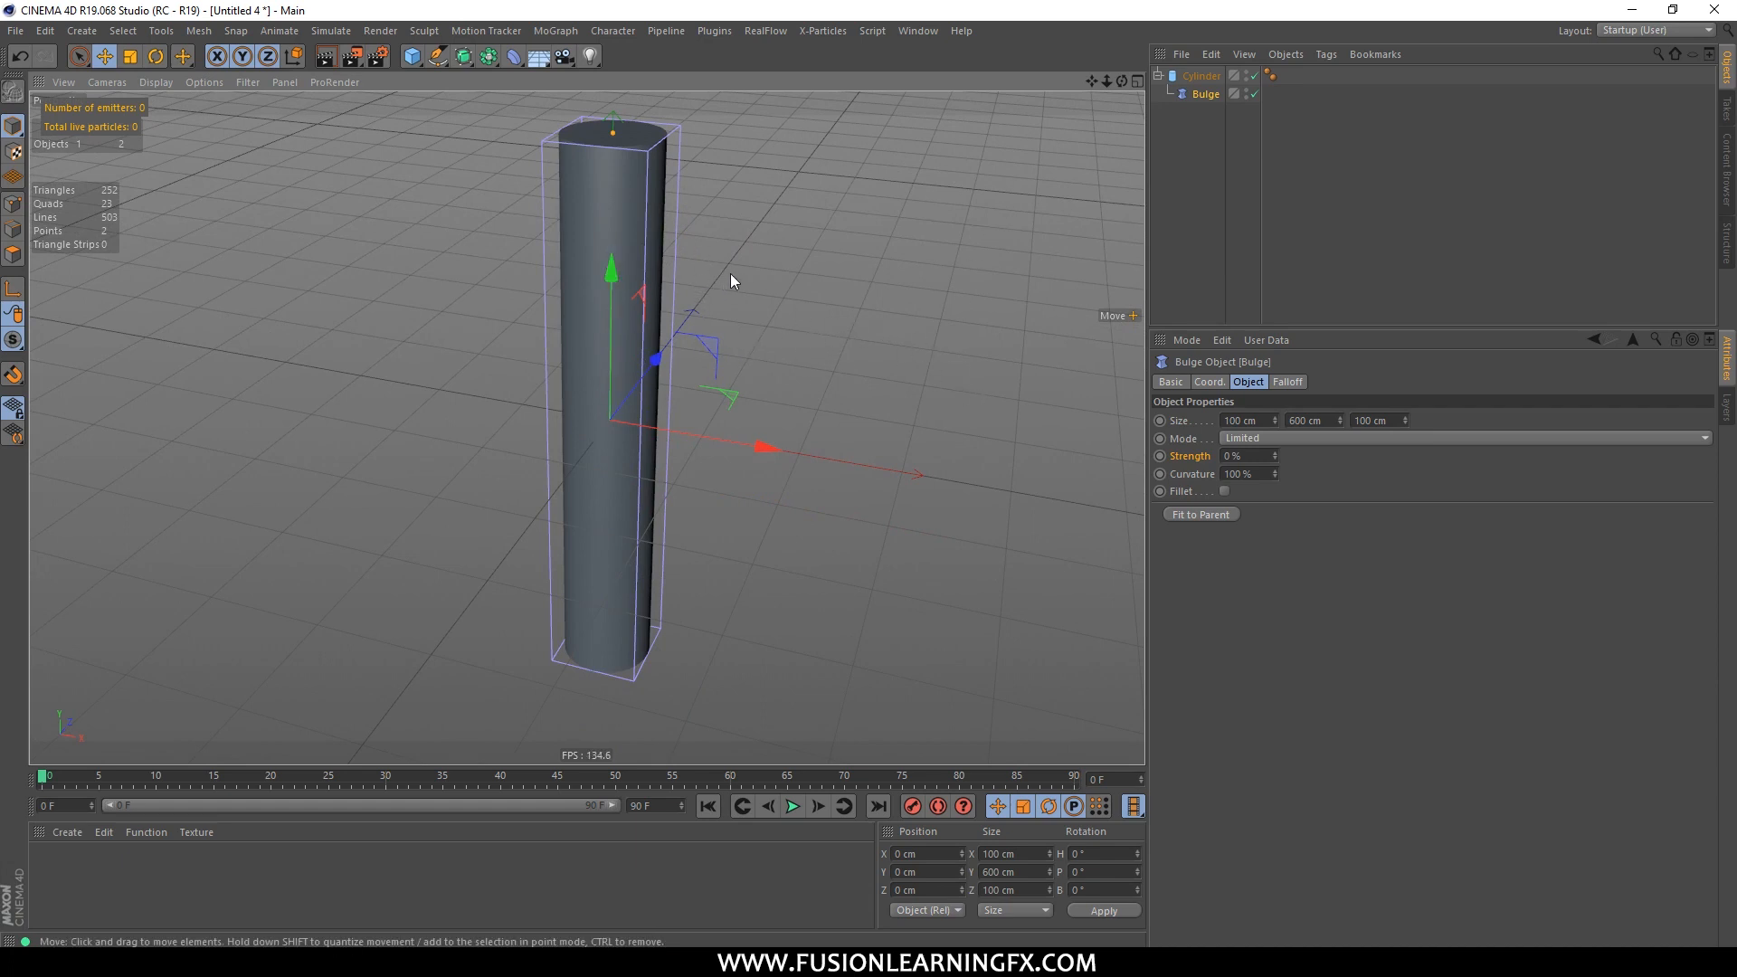
Step: Set the cylinder's height segments to 20
{"action": "left_click", "coordinate": [1202, 76]}
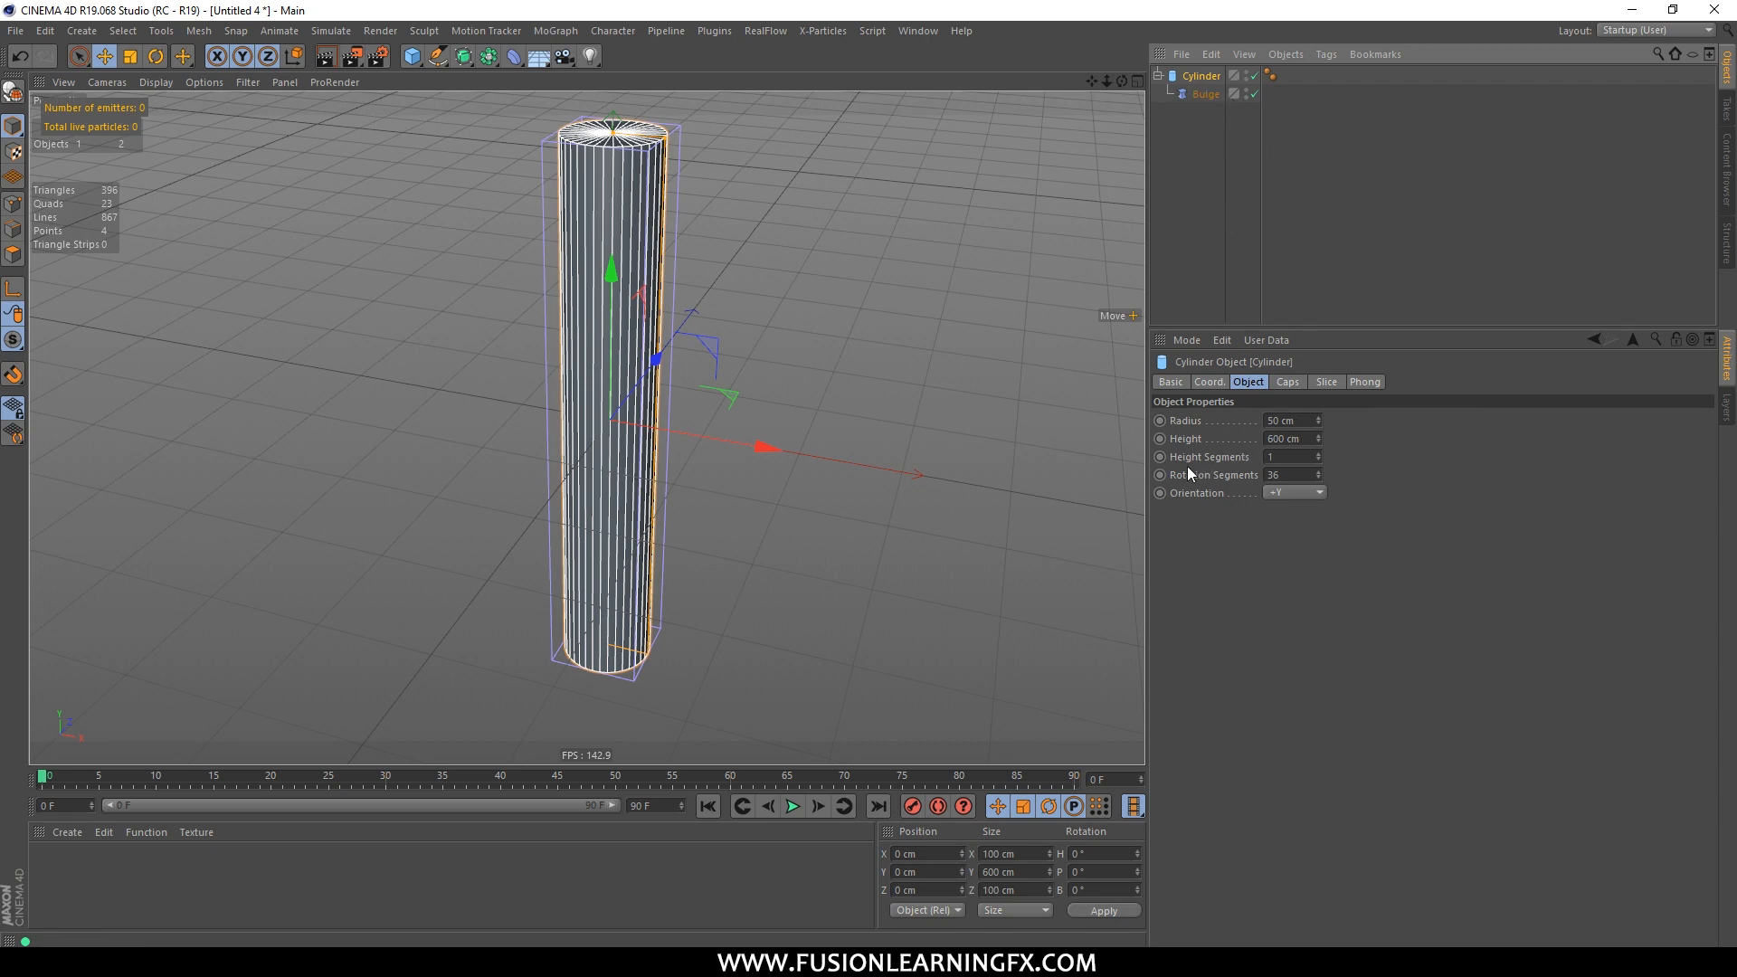
{"action": "left_click", "coordinate": [1280, 456]}
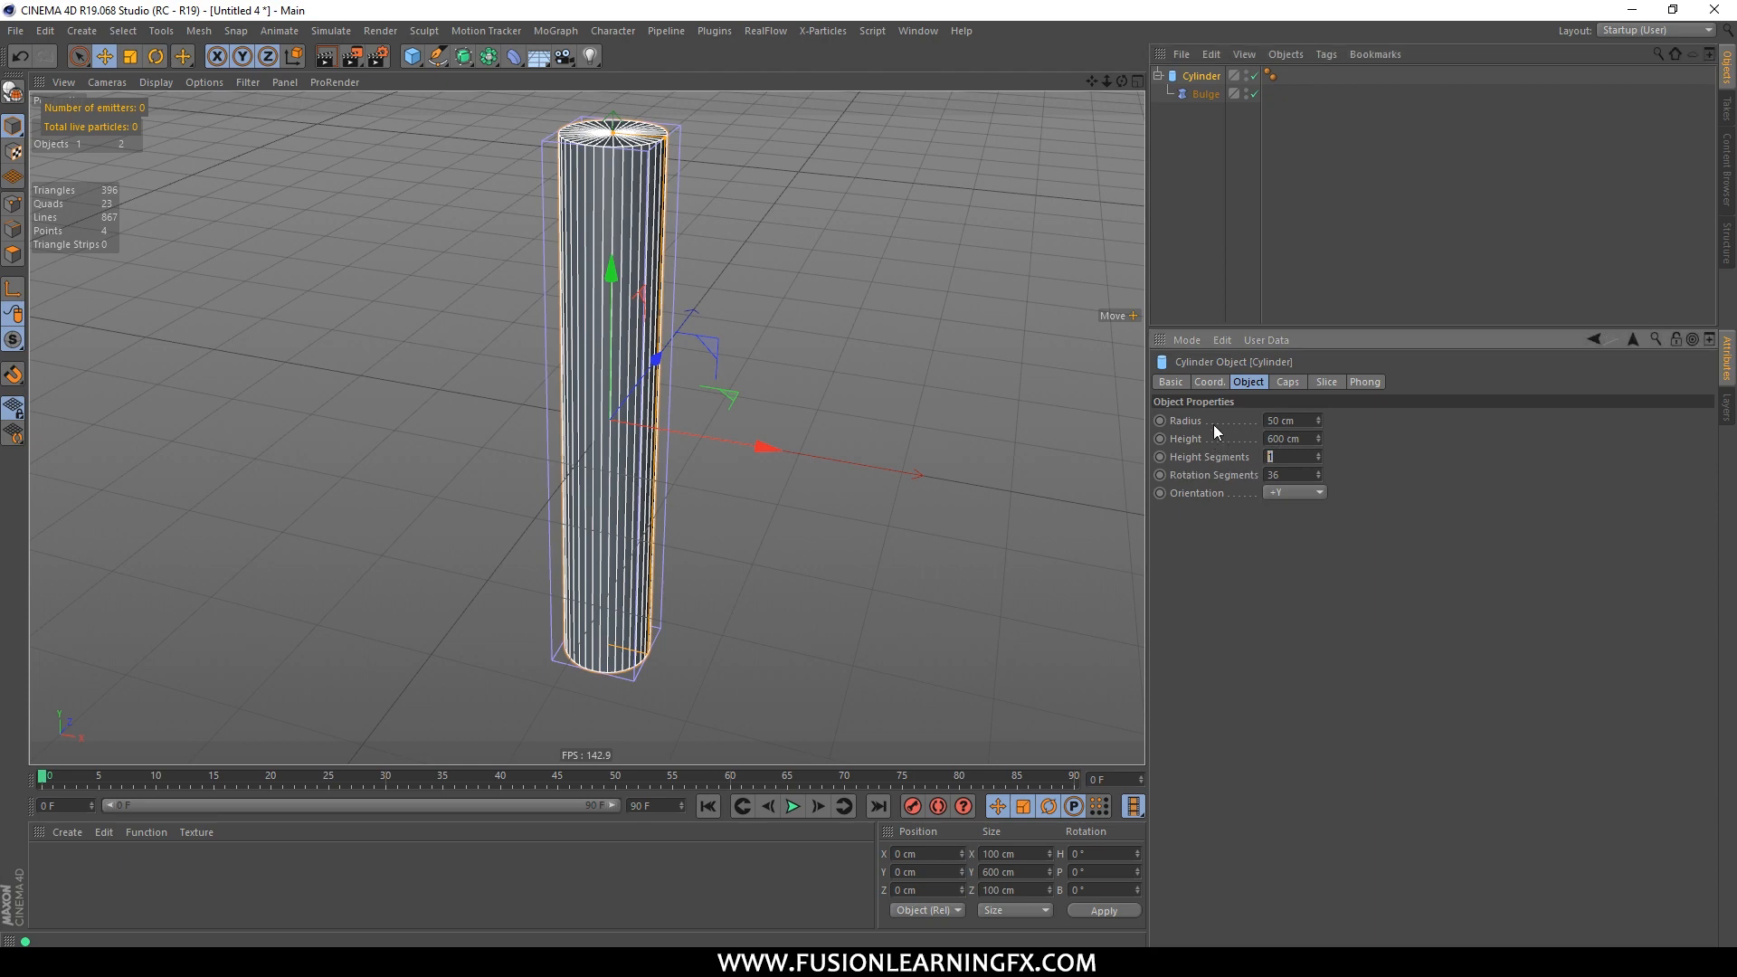
{"action": "type", "text": "20"}
{"action": "key", "text": "Return"}
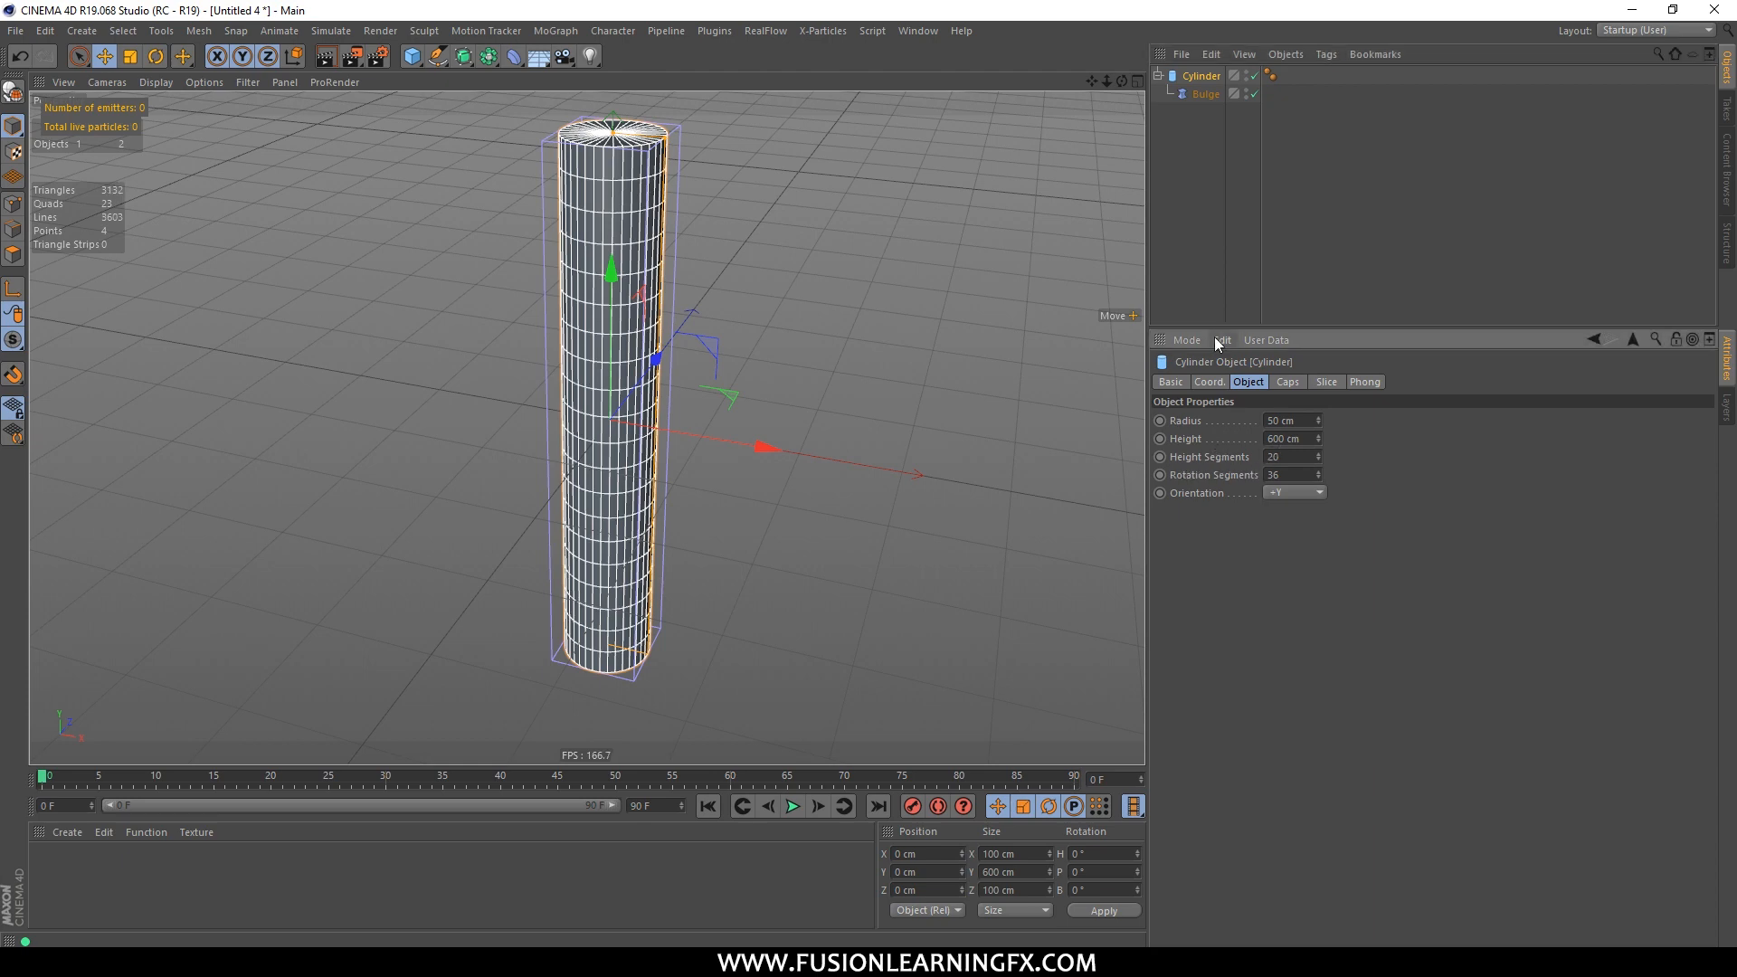
Step: Set the Bulge deformer's strength to 100%
{"action": "left_click", "coordinate": [1207, 98]}
{"action": "left_click_drag", "start_coordinate": [1274, 456], "coordinate": [1275, 451]}
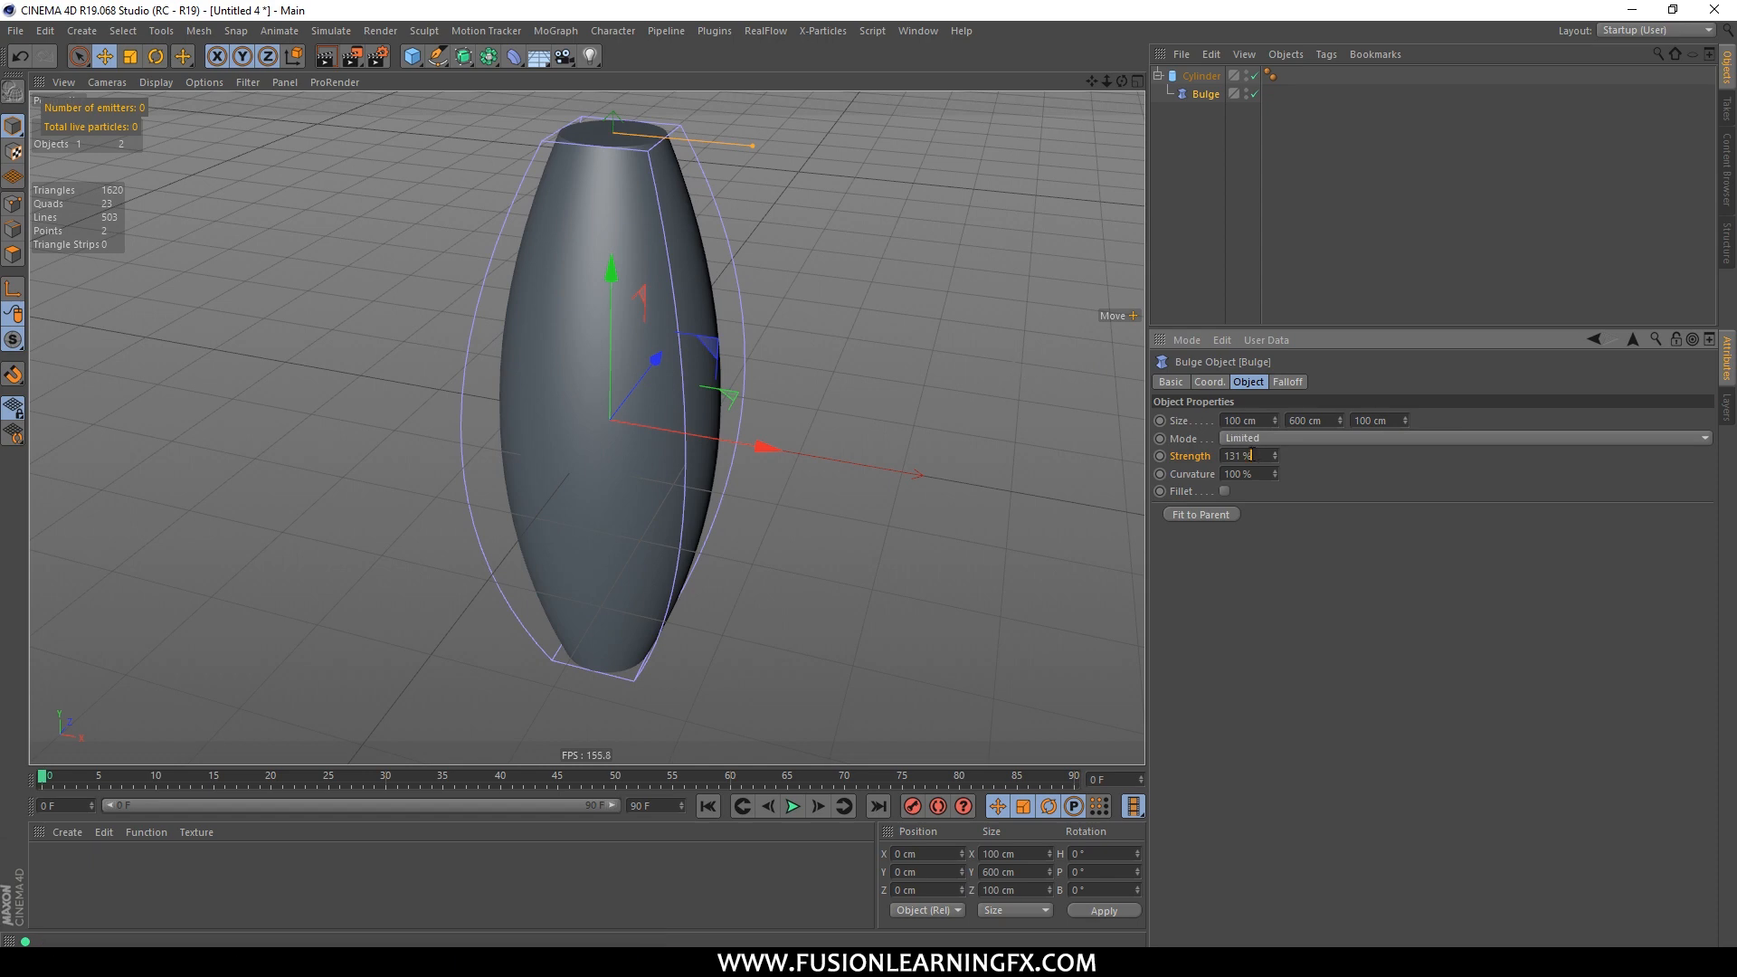
{"action": "type", "text": "100"}
{"action": "key", "text": "Return"}
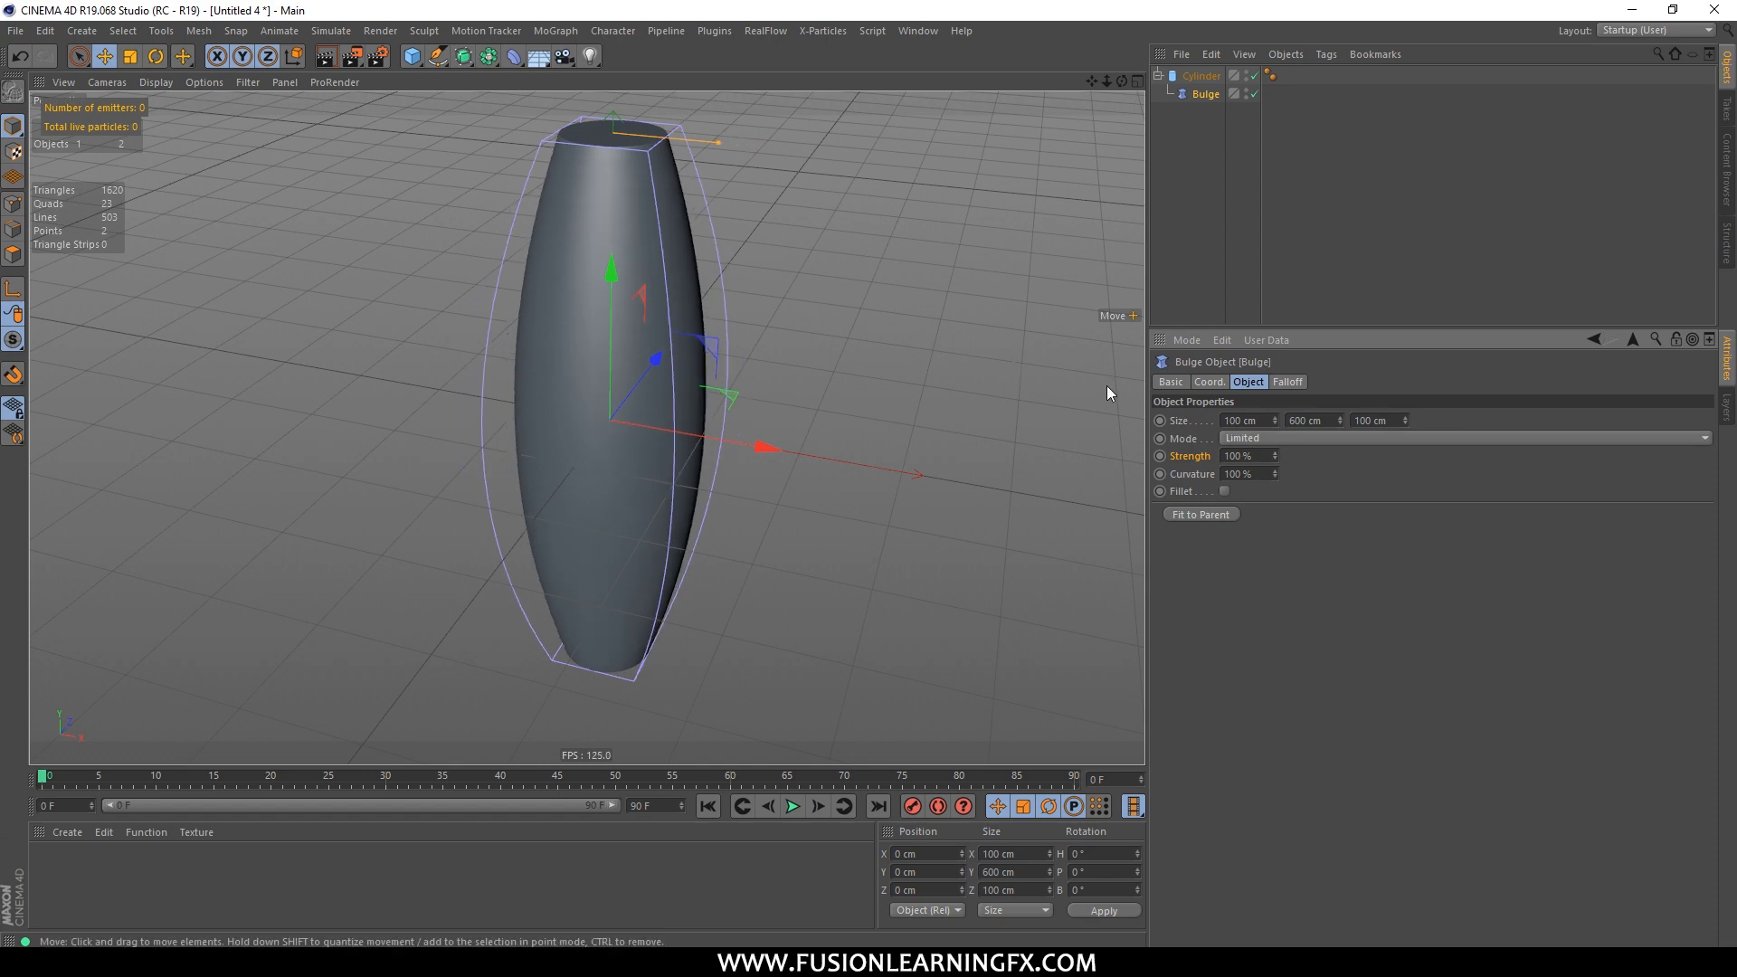
{"action": "left_click_drag", "start_coordinate": [990, 293], "coordinate": [910, 412], "text": "alt"}
{"action": "left_click_drag", "start_coordinate": [1018, 254], "coordinate": [929, 380], "text": "alt"}
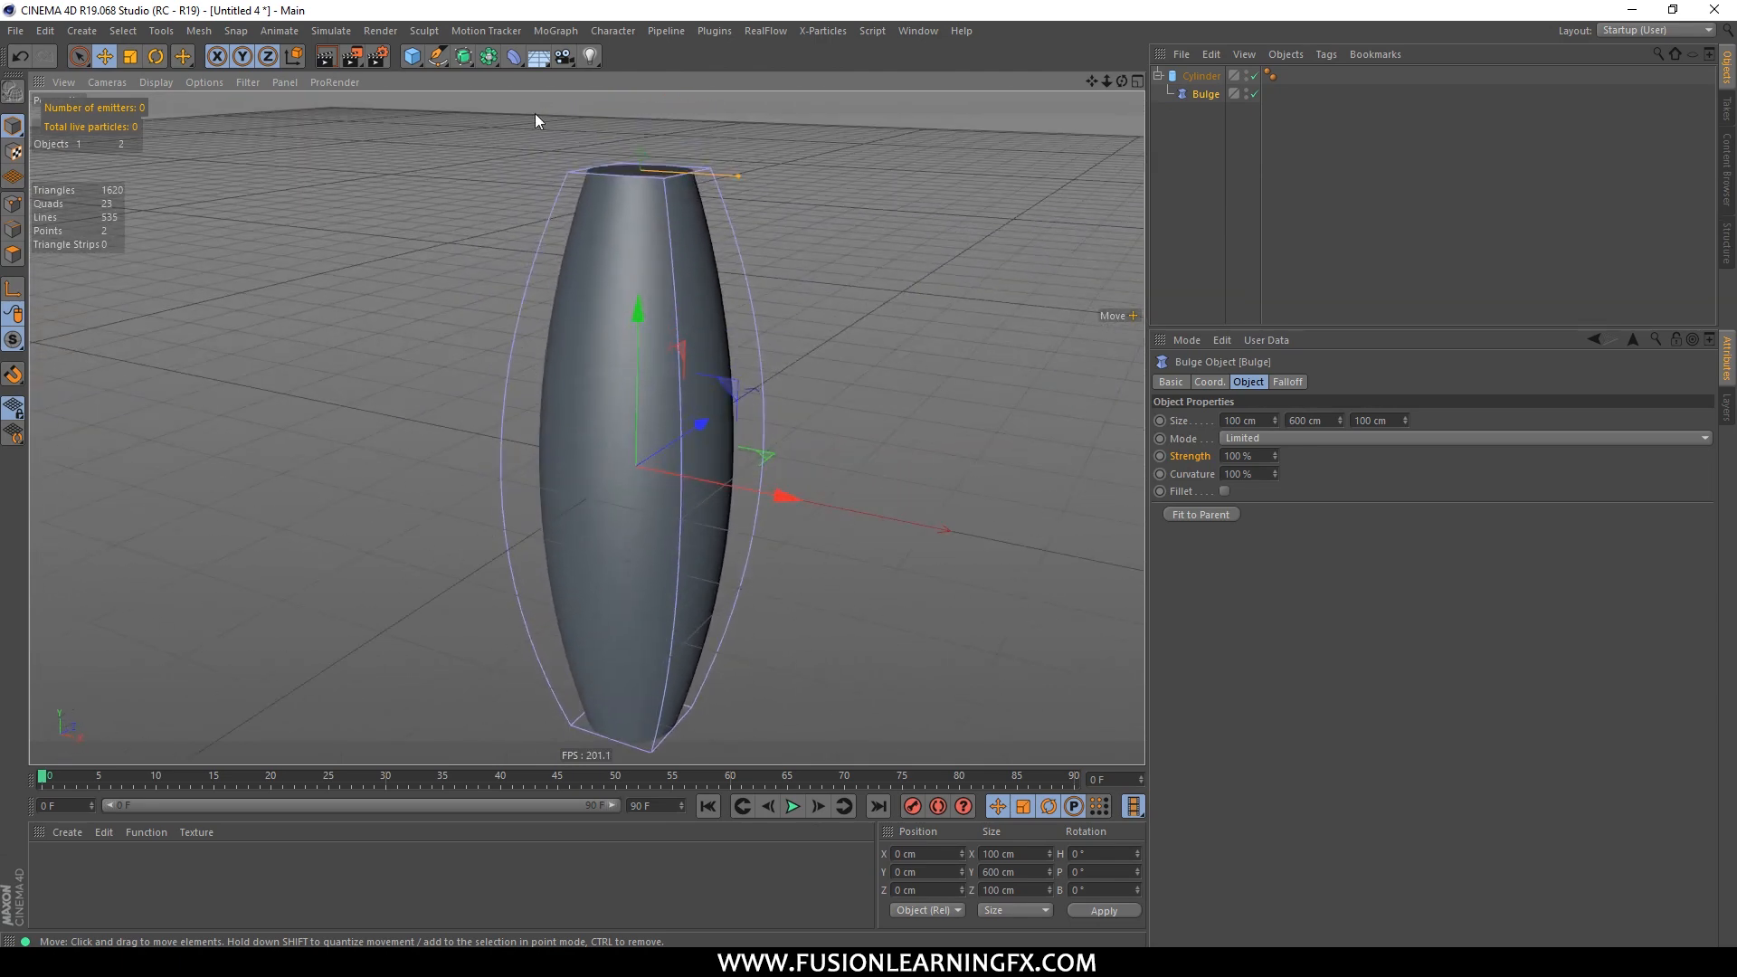
Step: Add a torus and raise it above the bulged cylinder to about 349 cm in Y
{"action": "left_click", "coordinate": [412, 56]}
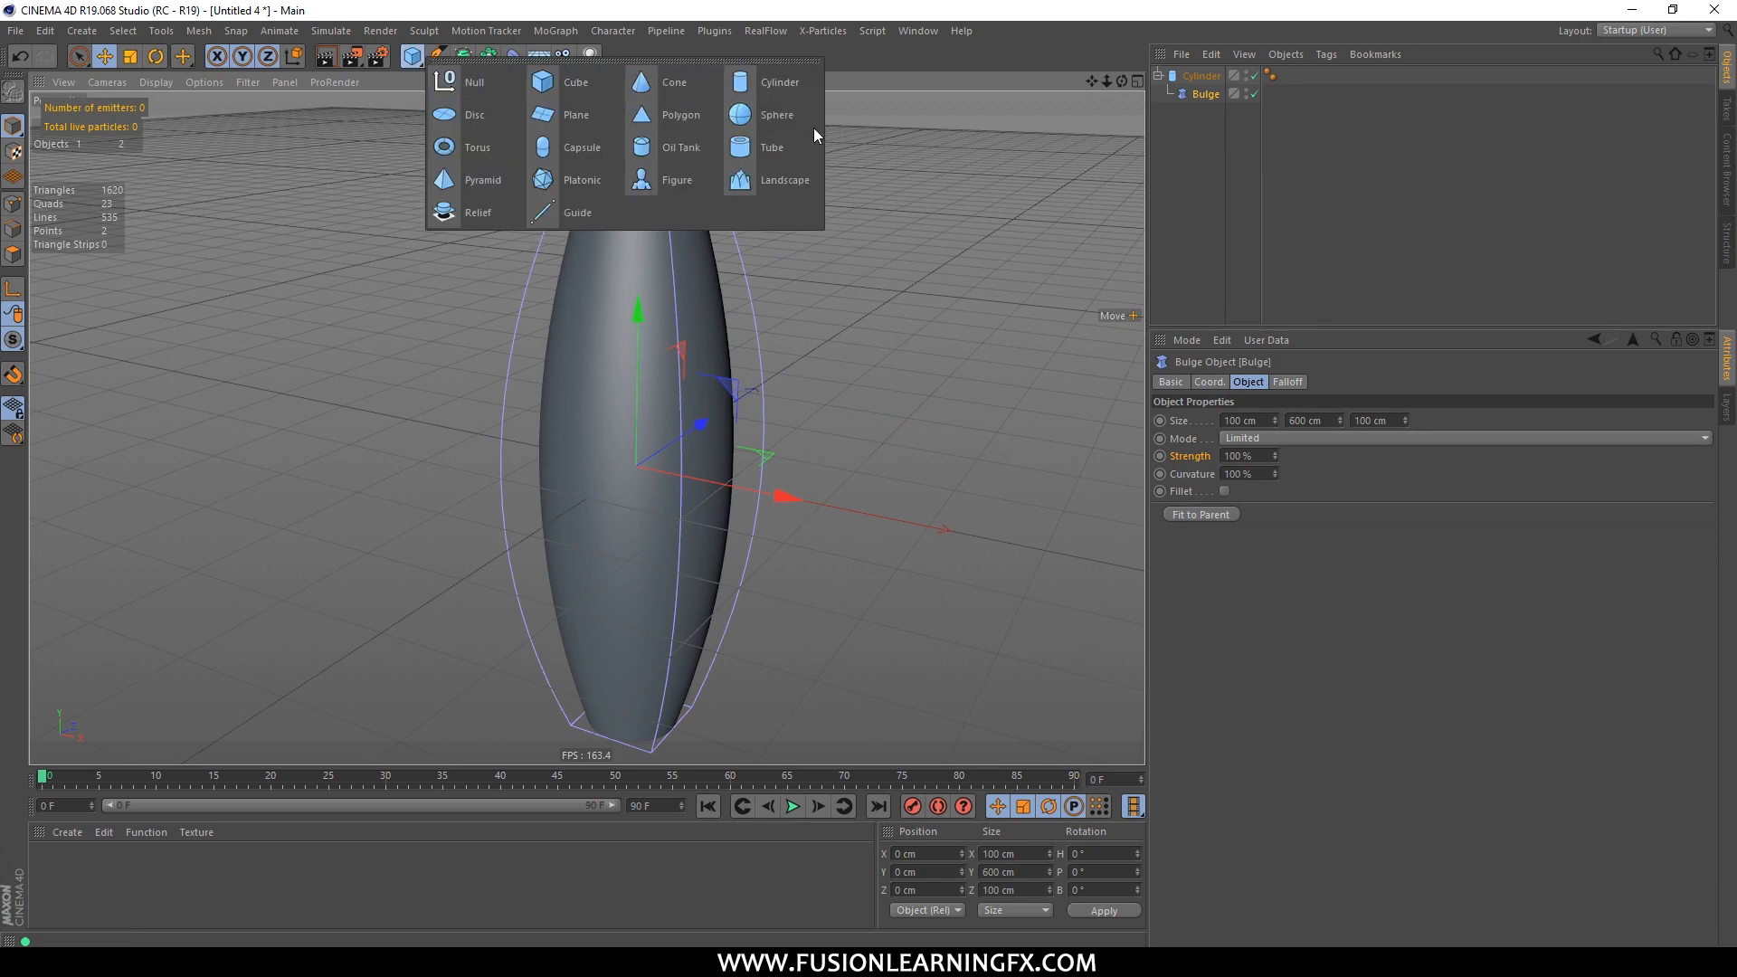
{"action": "left_click", "coordinate": [475, 147]}
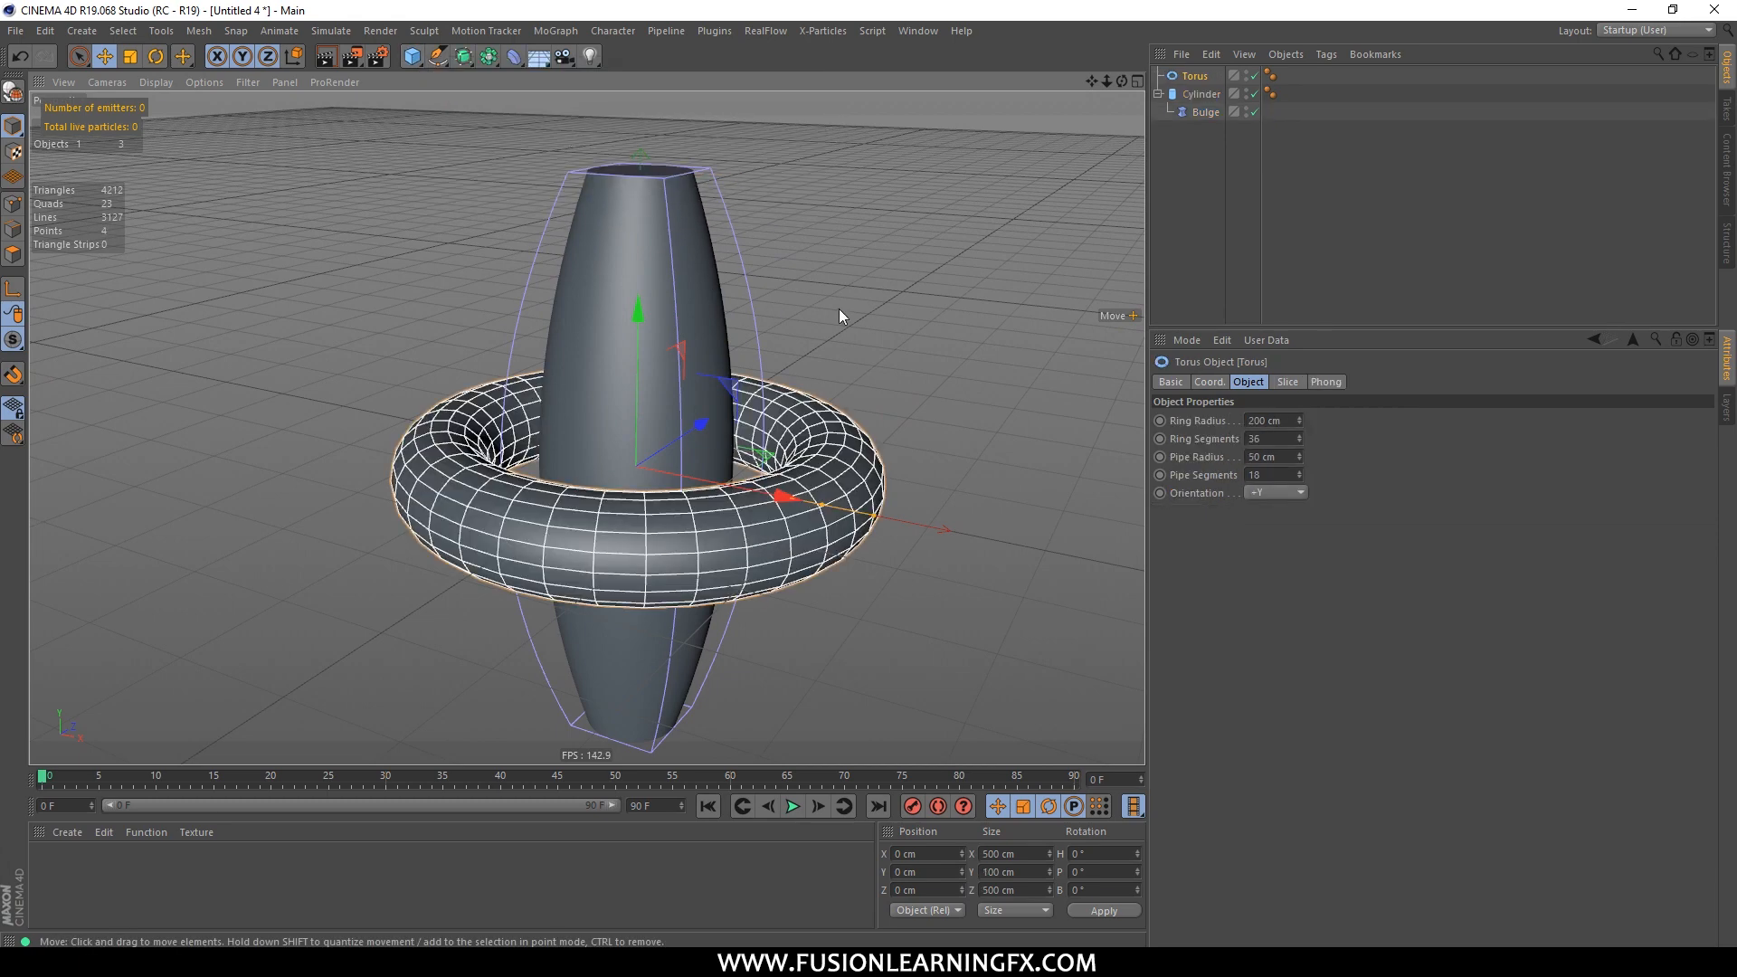
{"action": "middle_click", "coordinate": [841, 305]}
{"action": "middle_click", "coordinate": [805, 450]}
{"action": "middle_click_drag", "start_coordinate": [805, 451], "coordinate": [859, 583], "text": "alt"}
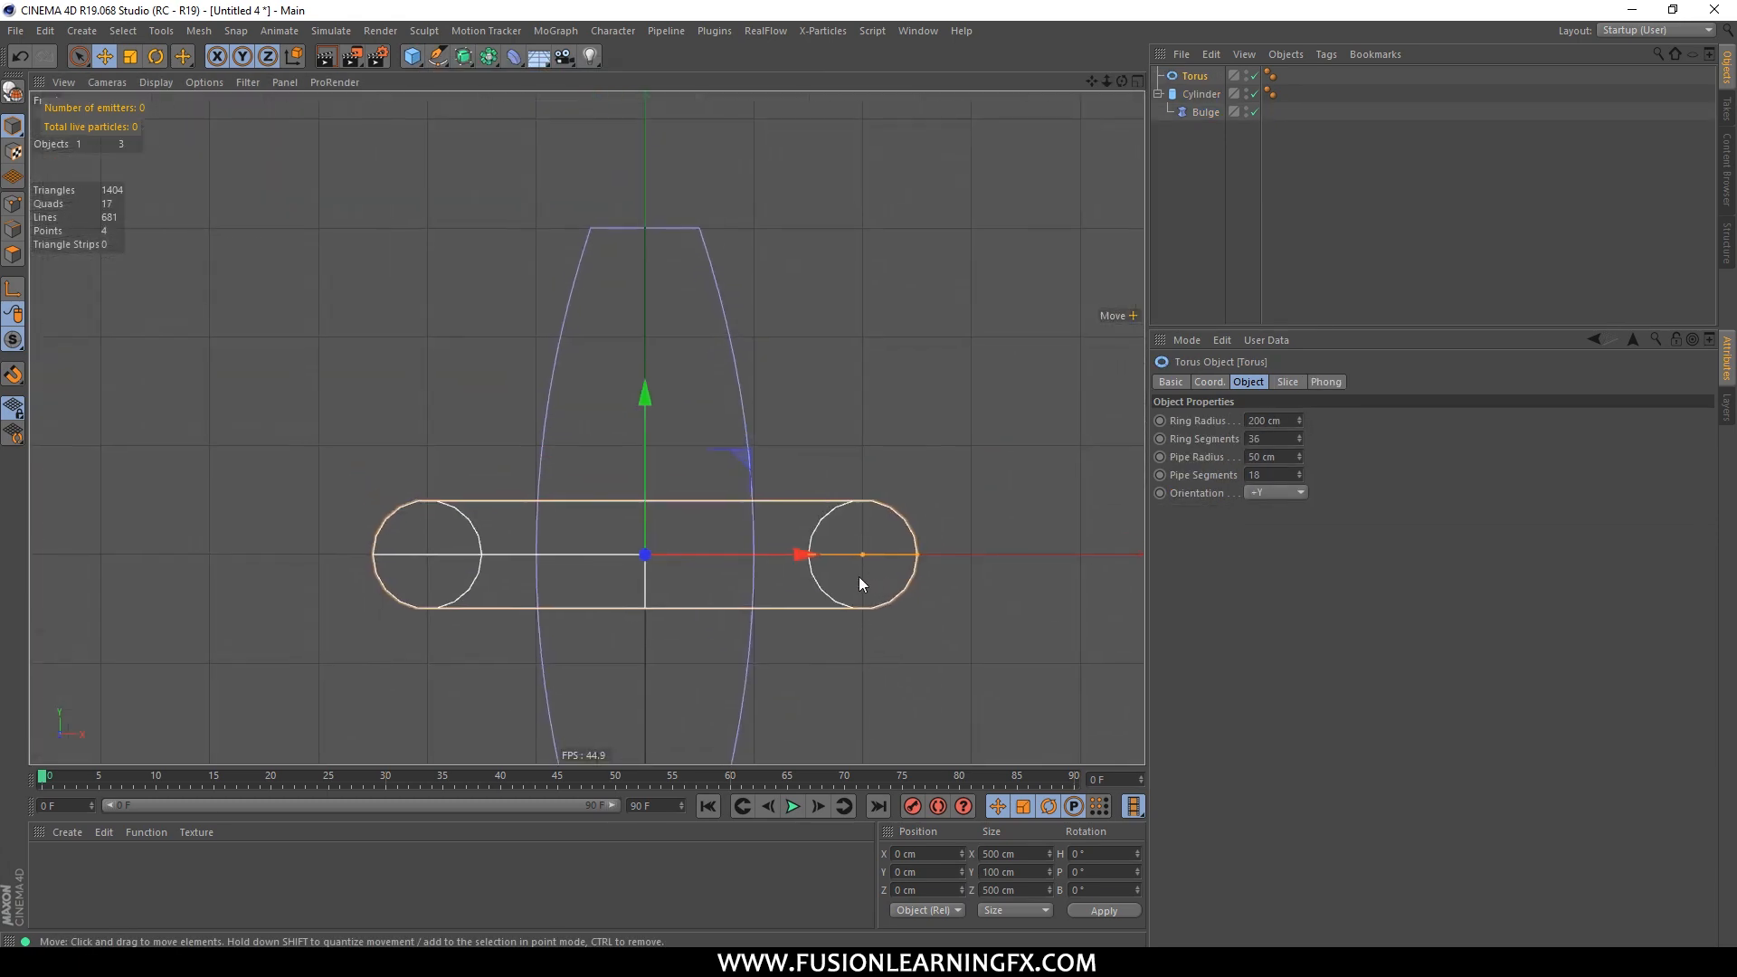
{"action": "left_click_drag", "start_coordinate": [640, 491], "coordinate": [682, 112]}
{"action": "middle_click_drag", "start_coordinate": [706, 208], "coordinate": [796, 388], "text": "alt"}
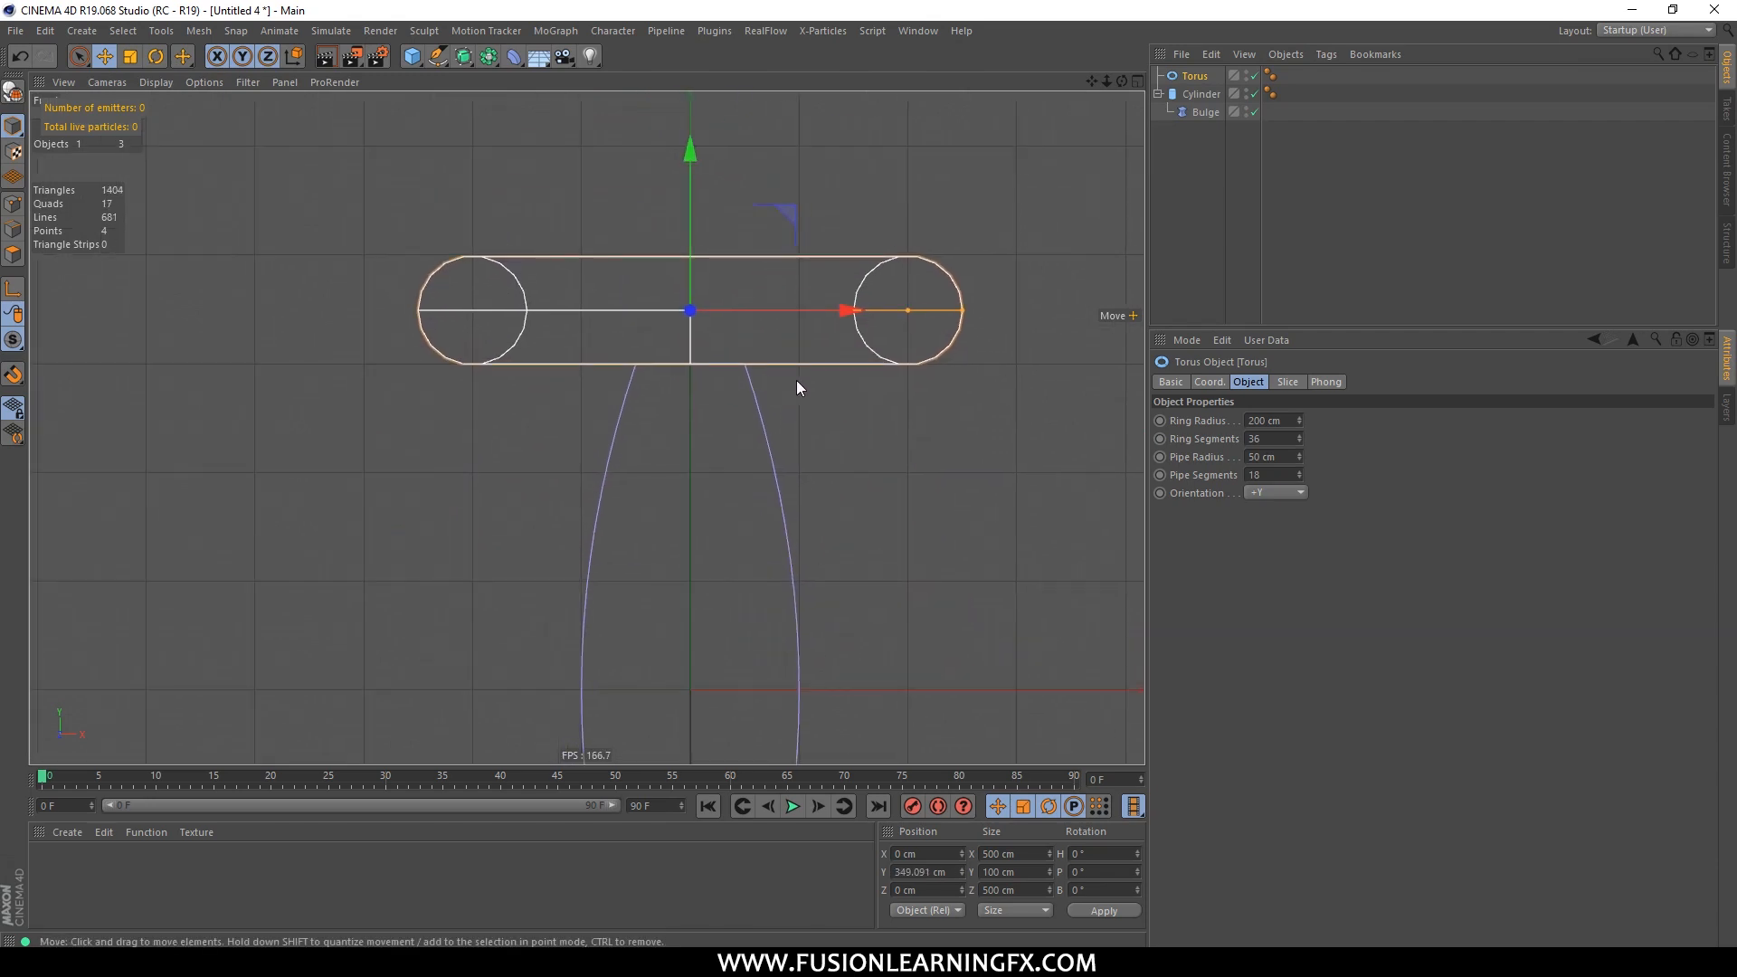
Step: Check the torus around the cylinder from above and set its ring radius to 100 cm
{"action": "middle_click", "coordinate": [1076, 410]}
{"action": "middle_click", "coordinate": [649, 219]}
{"action": "middle_click", "coordinate": [599, 230]}
{"action": "middle_click", "coordinate": [847, 329]}
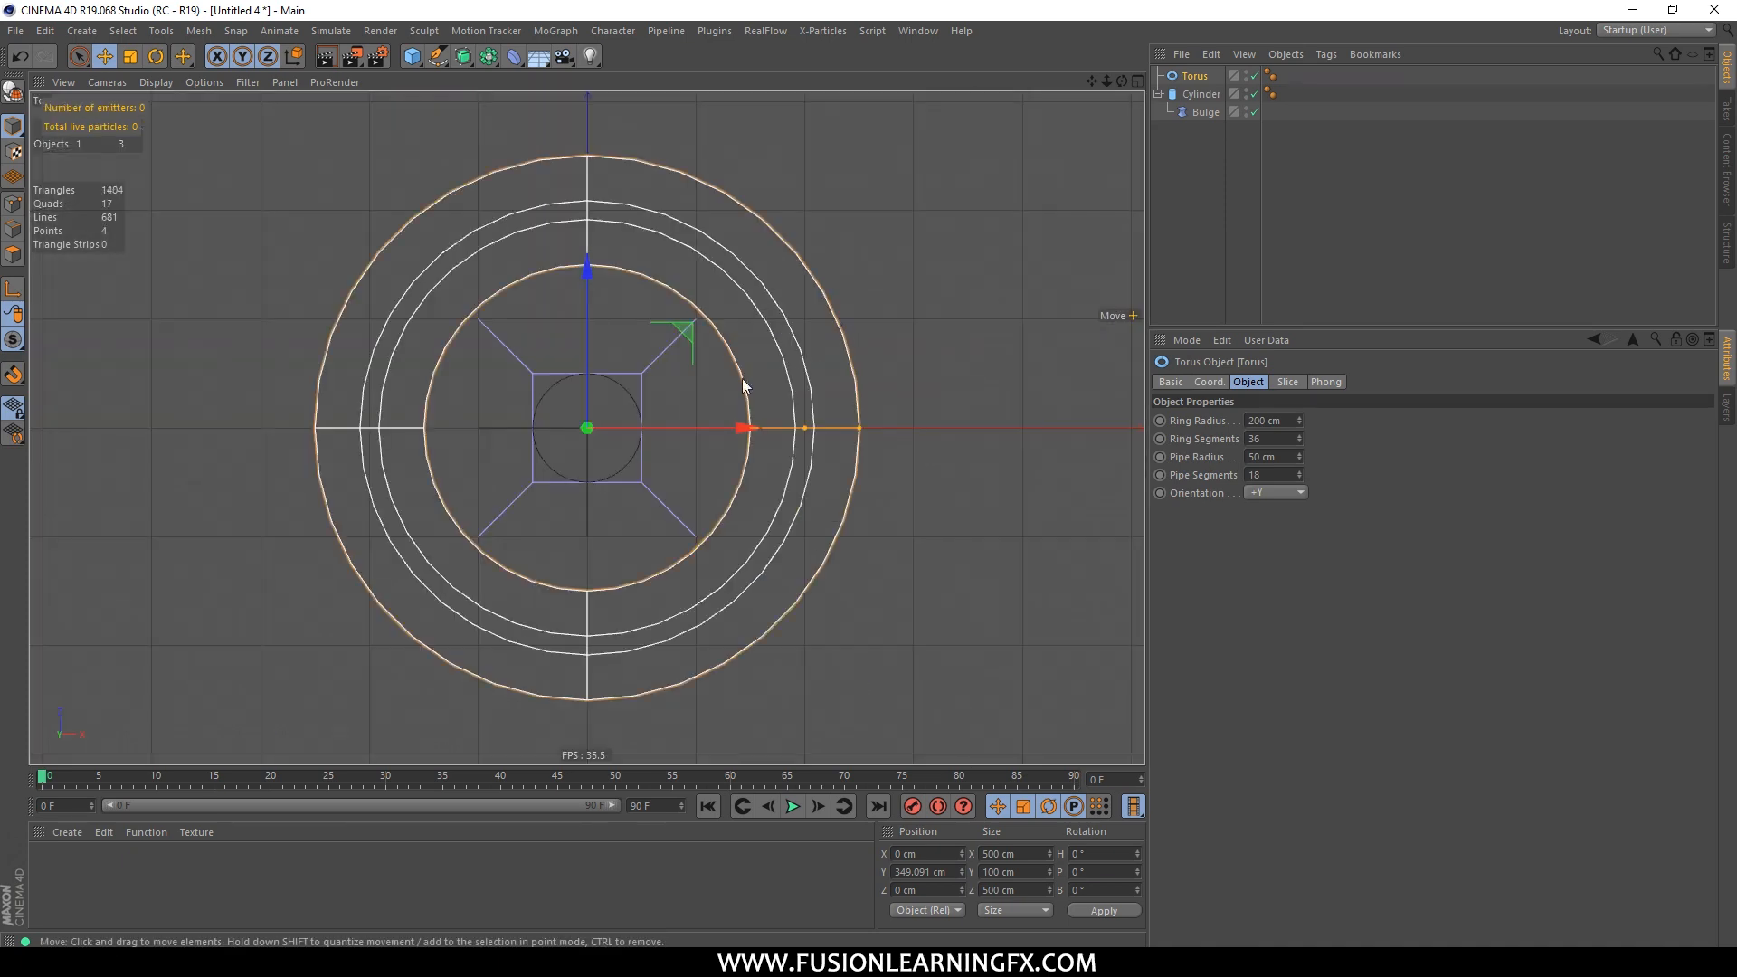
{"action": "middle_click_drag", "start_coordinate": [758, 389], "coordinate": [835, 393], "text": "alt"}
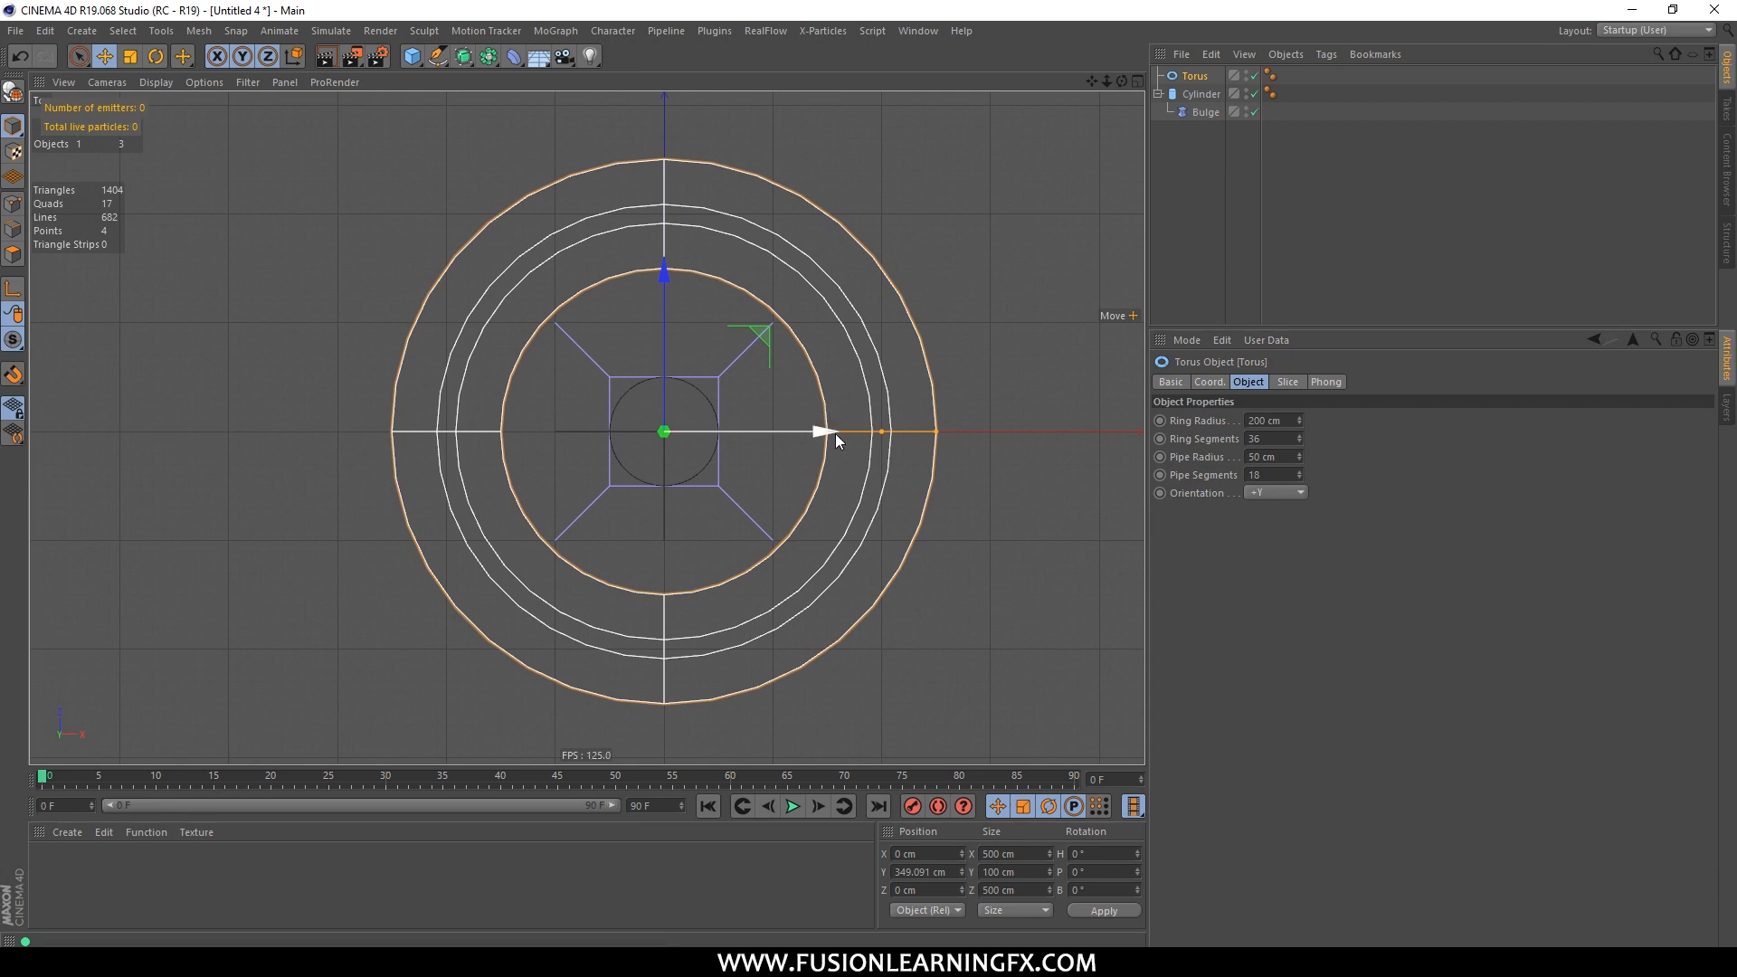
{"action": "left_click_drag", "start_coordinate": [828, 433], "coordinate": [816, 433]}
{"action": "key", "text": "ctrl+z"}
{"action": "key", "text": "ctrl+z"}
{"action": "double_click", "coordinate": [1271, 420]}
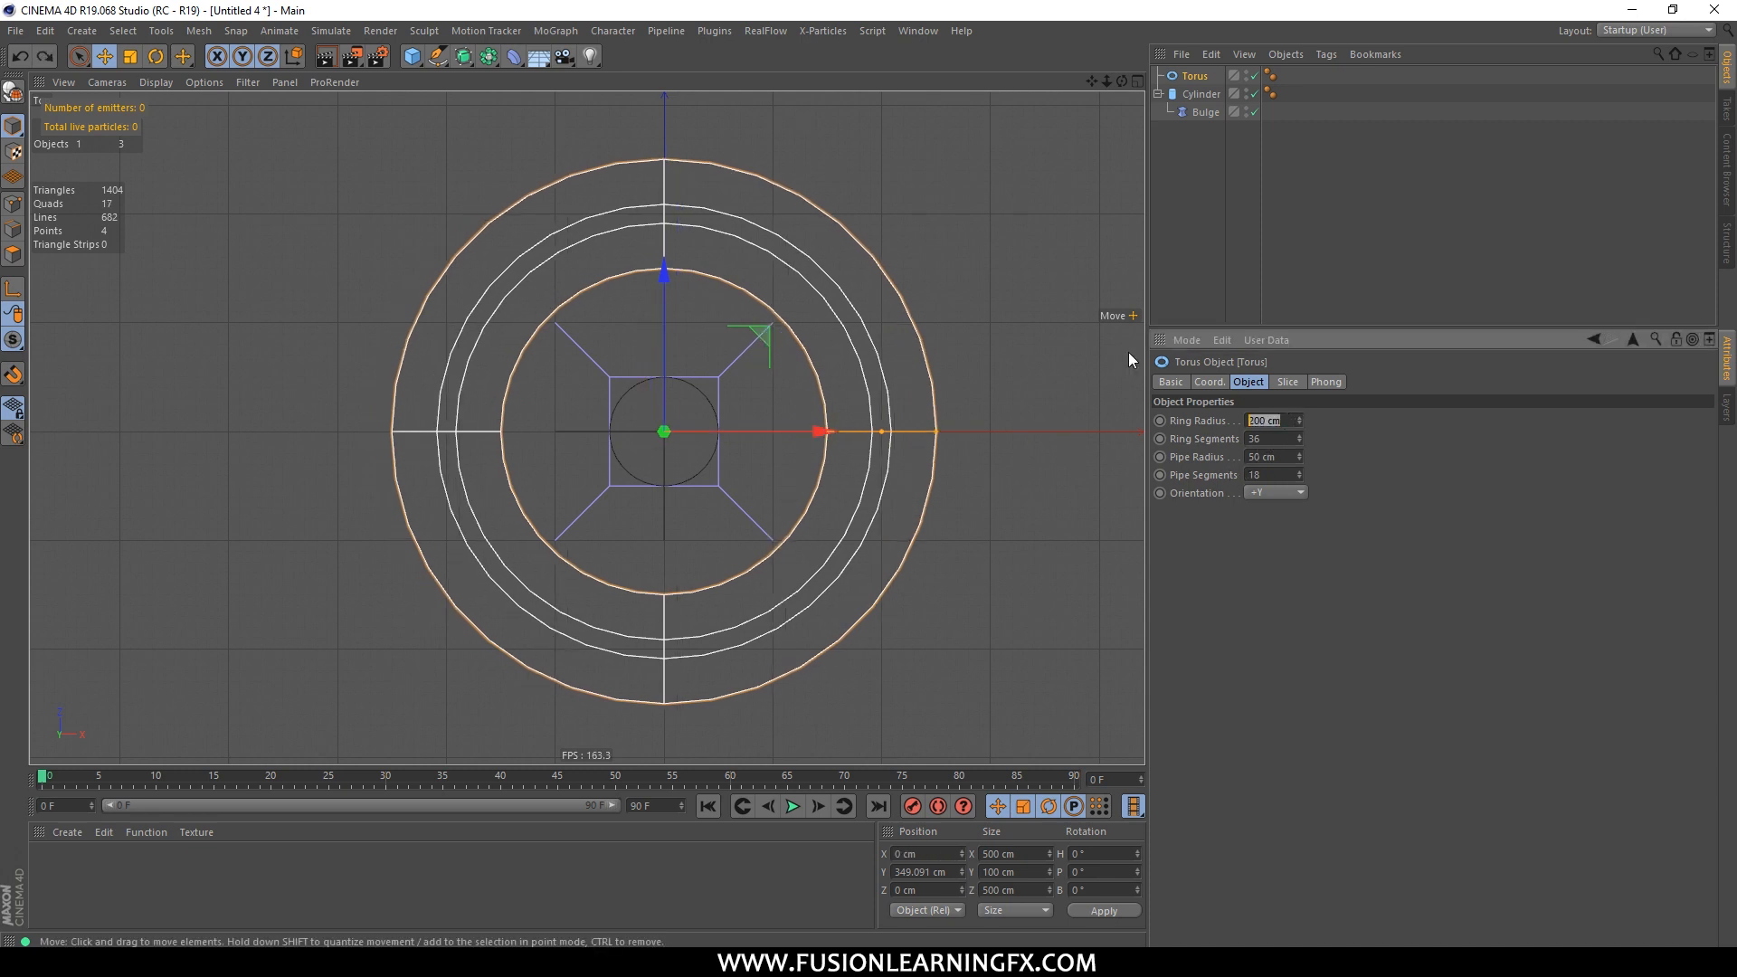
{"action": "type", "text": "100"}
{"action": "key", "text": "Return"}
Step: Set the torus's ring radius to 80 cm while viewing it in perspective
{"action": "middle_click", "coordinate": [767, 387]}
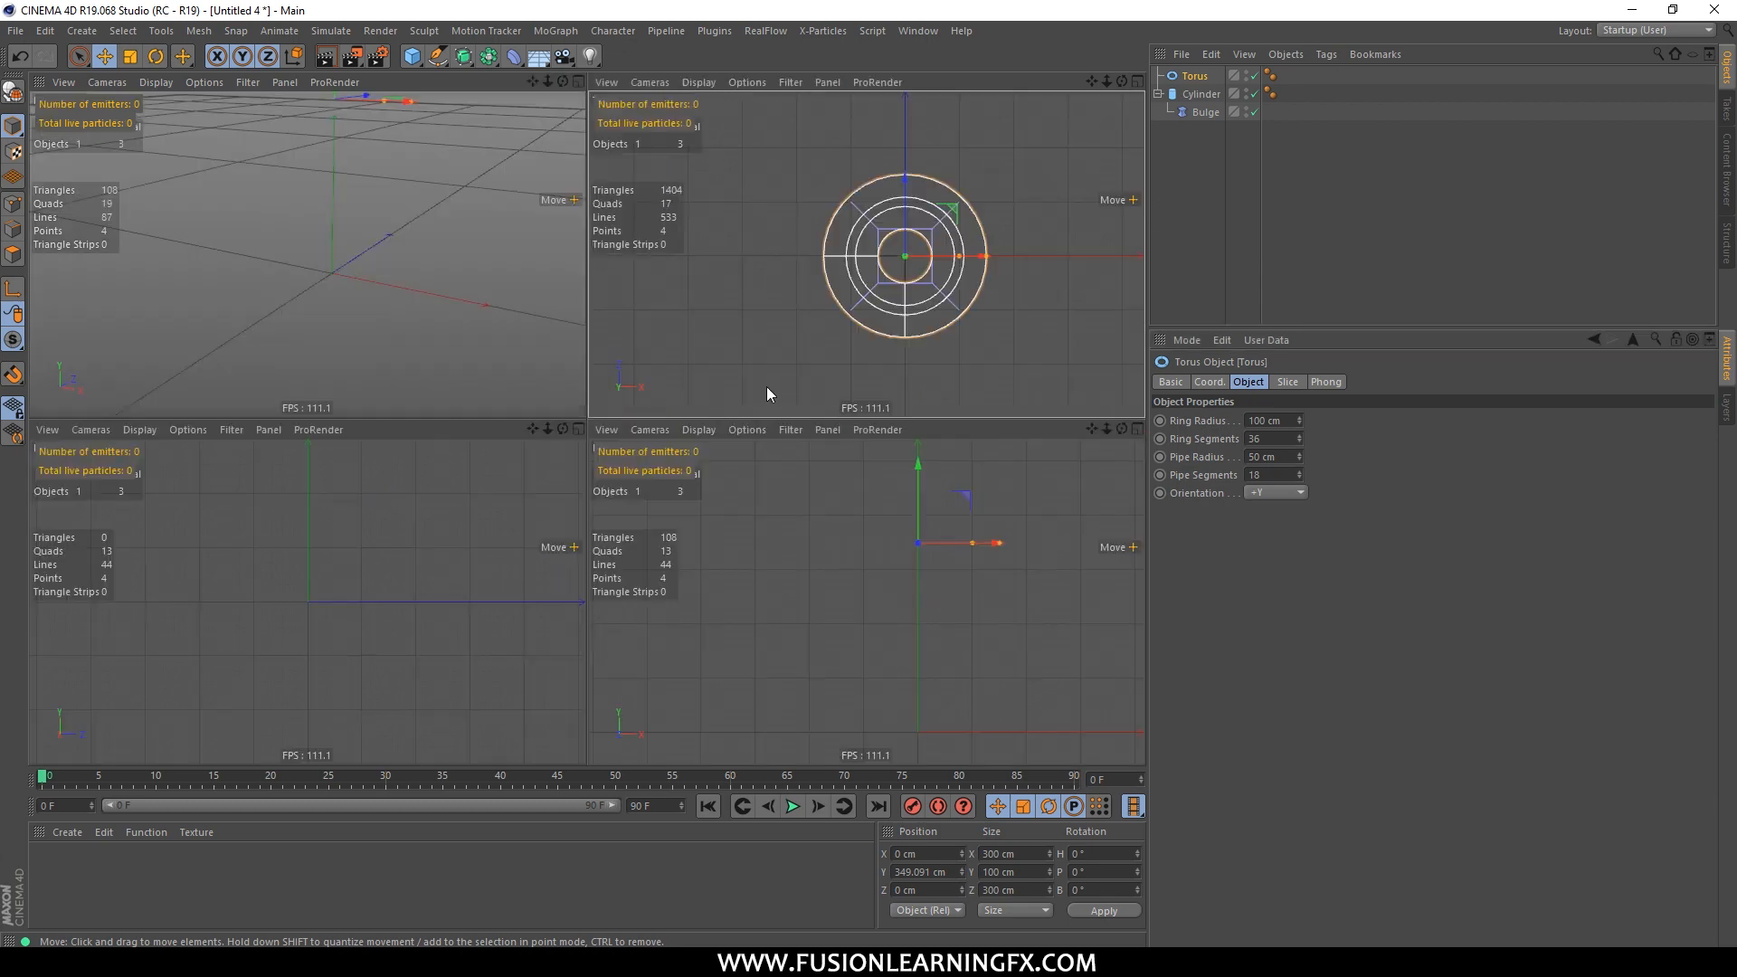
{"action": "middle_click", "coordinate": [483, 263]}
{"action": "left_click_drag", "start_coordinate": [752, 438], "coordinate": [1033, 485], "text": "alt"}
{"action": "double_click", "coordinate": [1275, 422]}
{"action": "type", "text": "80"}
{"action": "key", "text": "Return"}
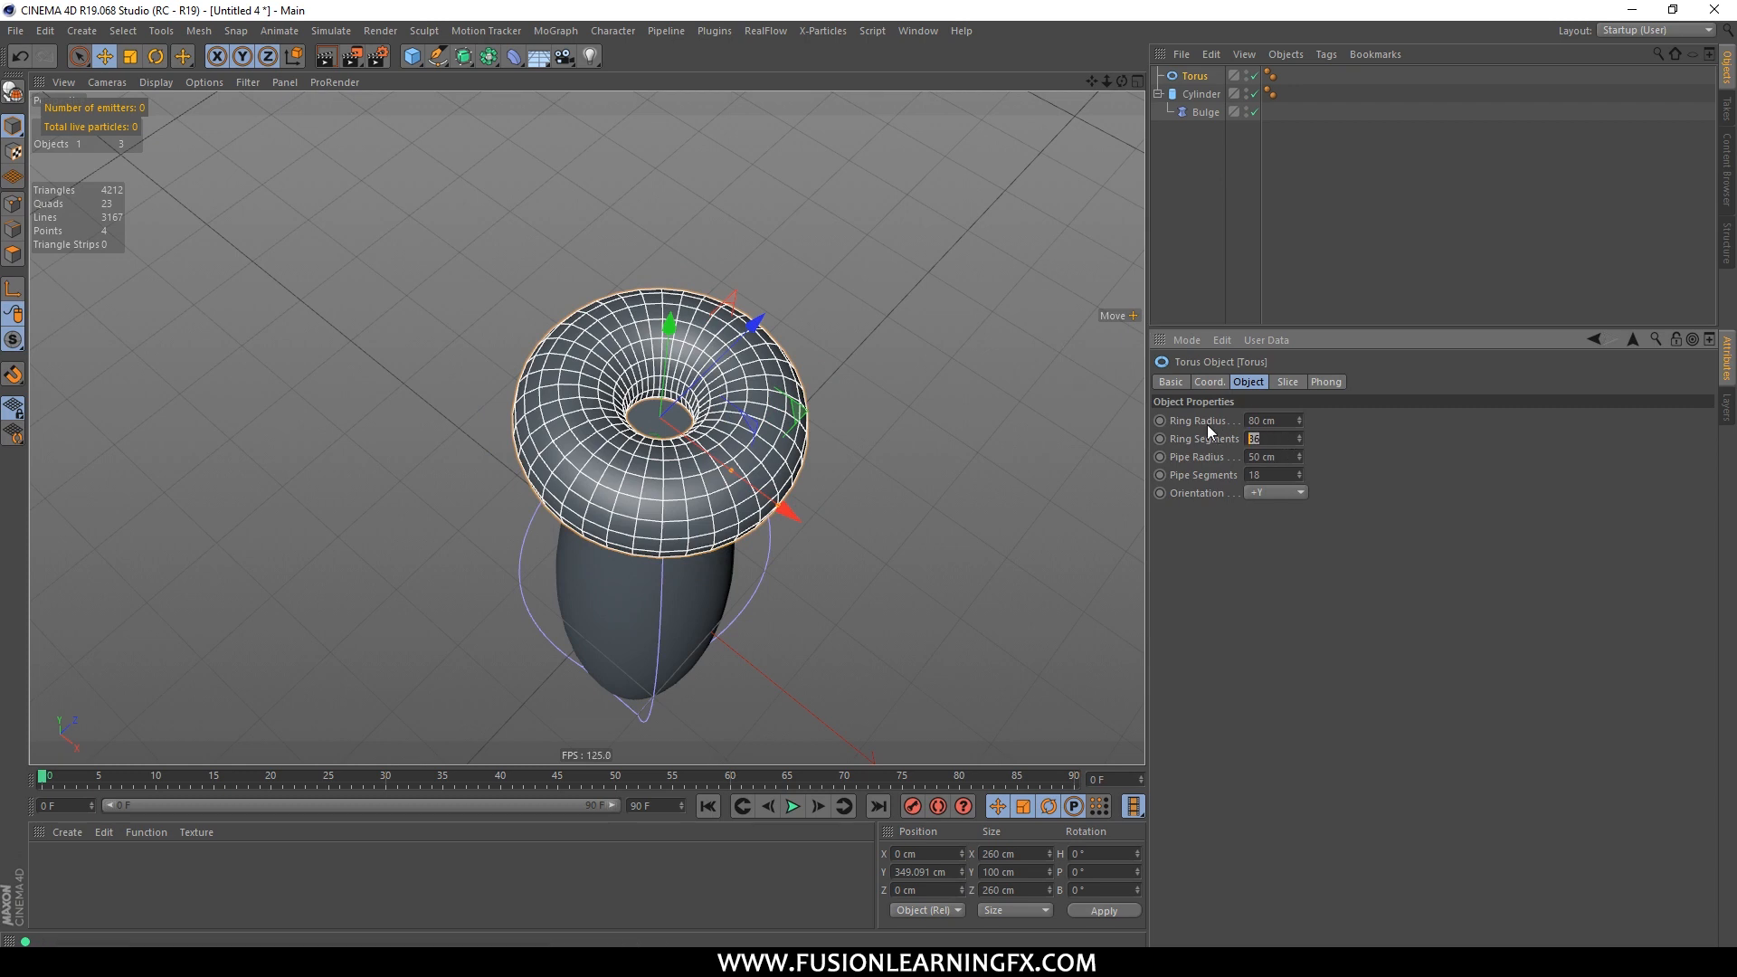
Step: Try 20 ring segments on the torus and settle on 30
{"action": "type", "text": "20"}
{"action": "key", "text": "Return"}
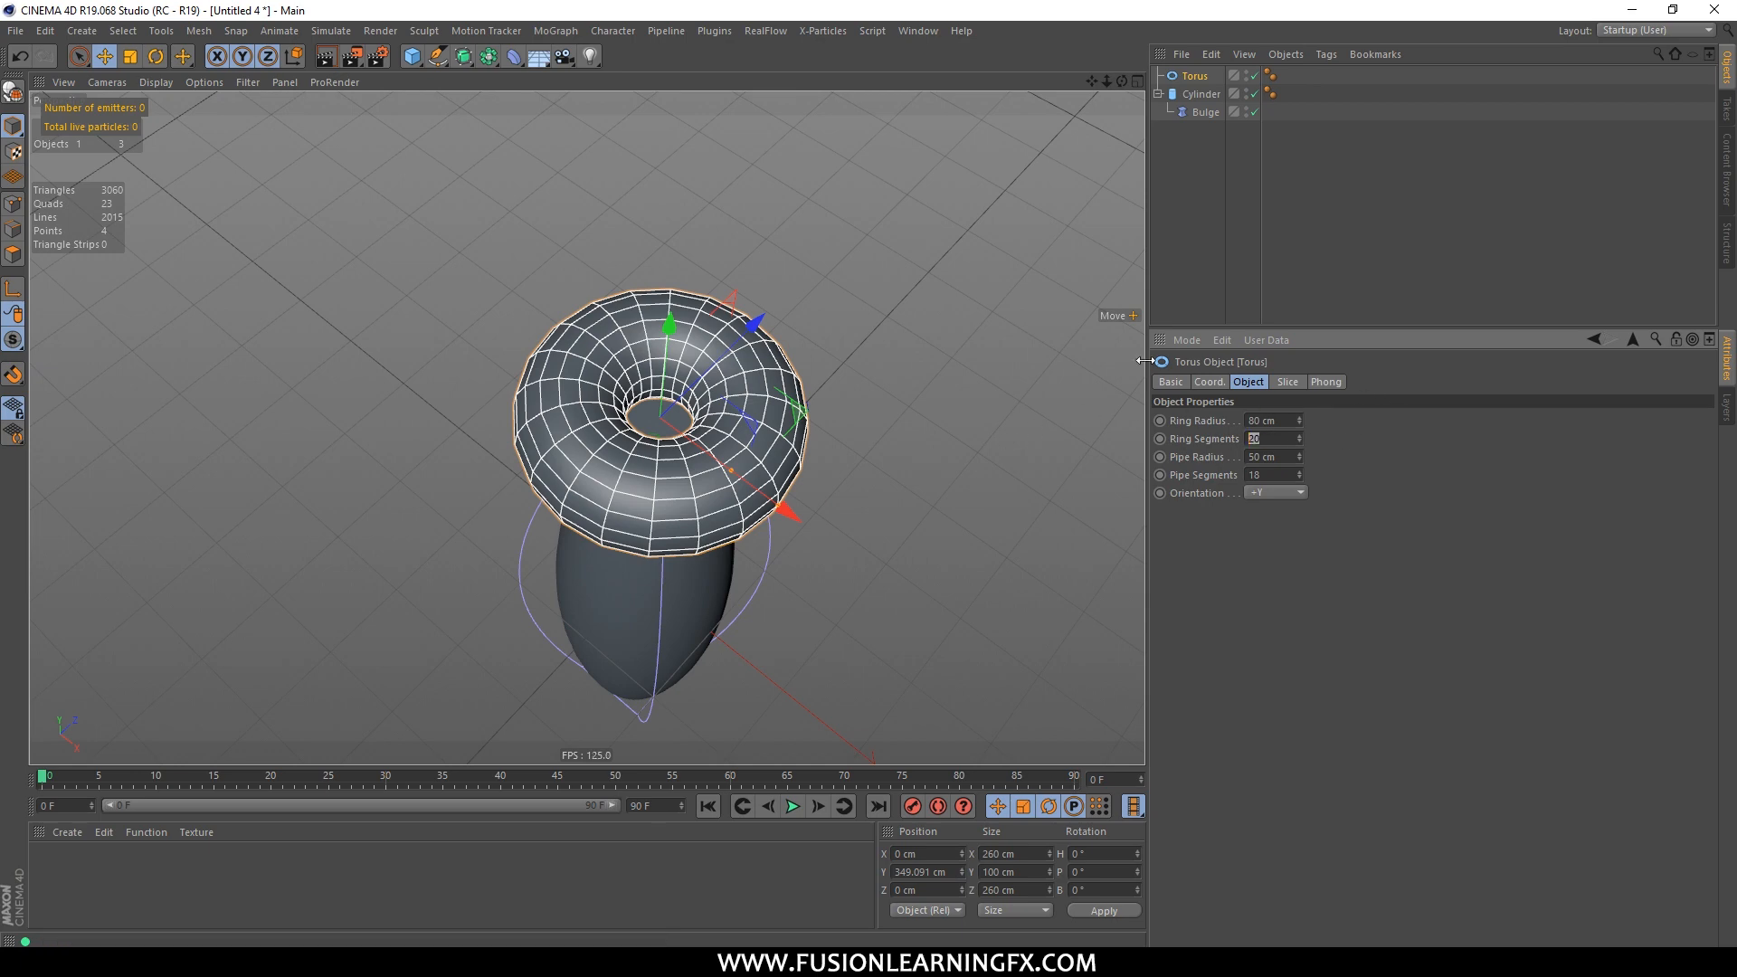
{"action": "type", "text": "30"}
{"action": "key", "text": "Return"}
Step: Try a pipe radius of 20 cm on the torus and settle on 25 cm
{"action": "left_click_drag", "start_coordinate": [861, 394], "coordinate": [928, 349], "text": "alt"}
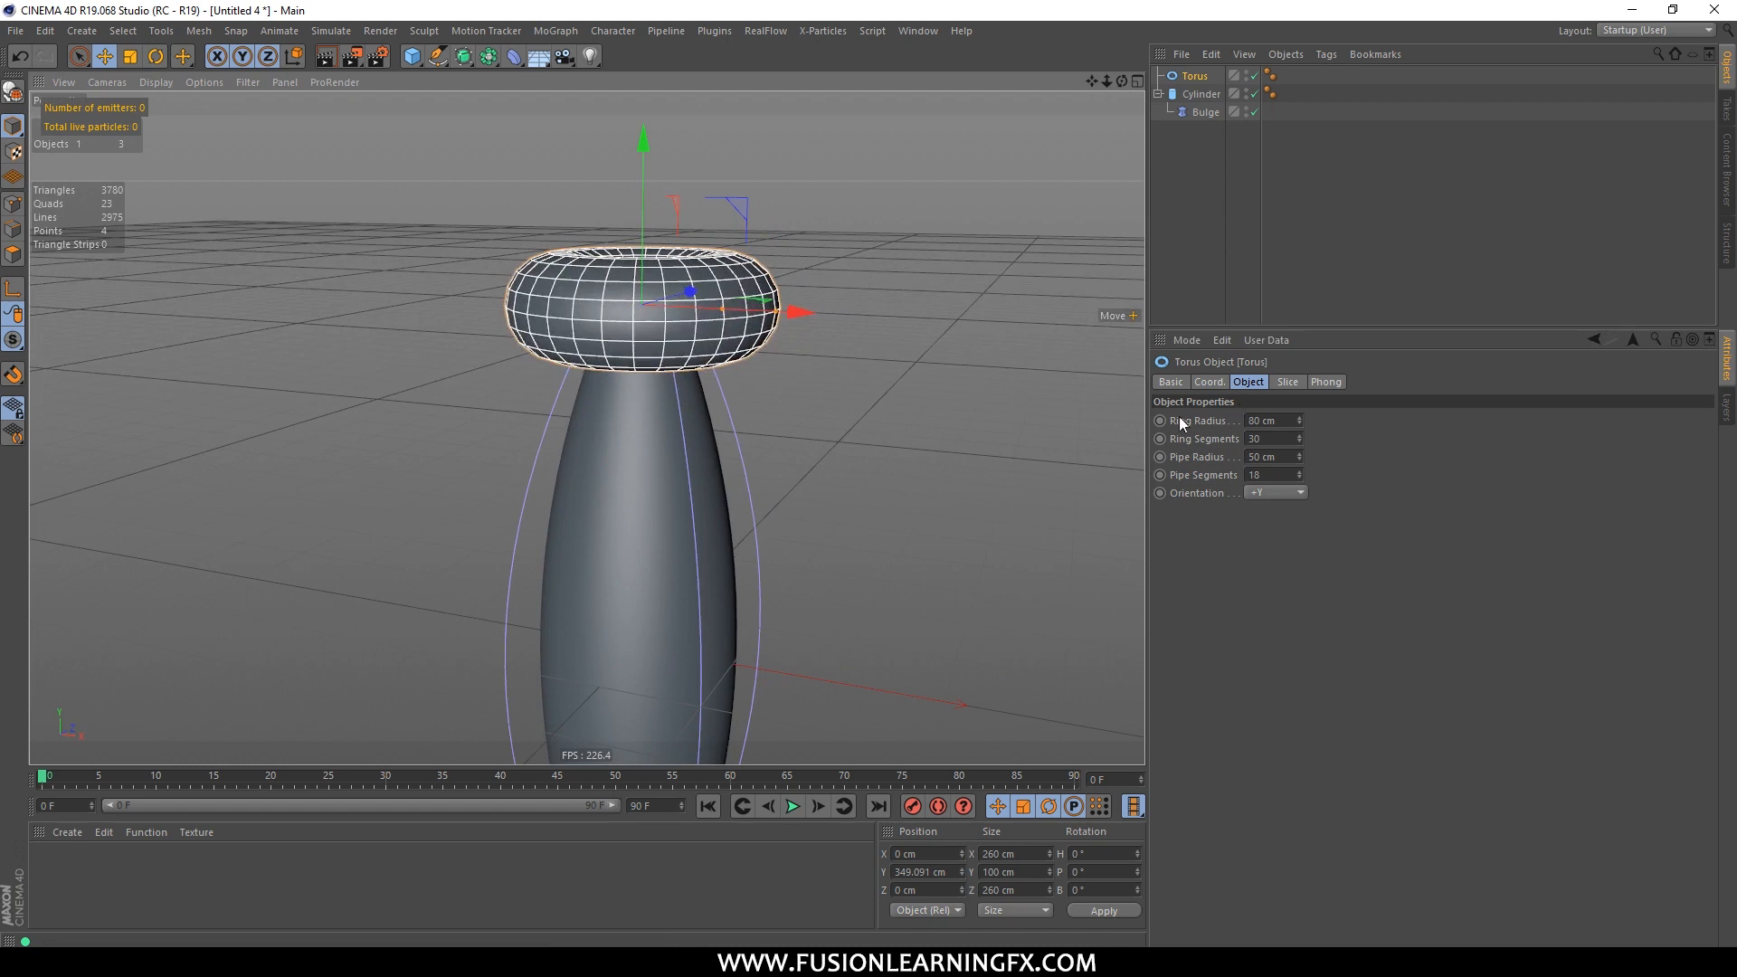
{"action": "double_click", "coordinate": [1278, 453]}
{"action": "type", "text": "20"}
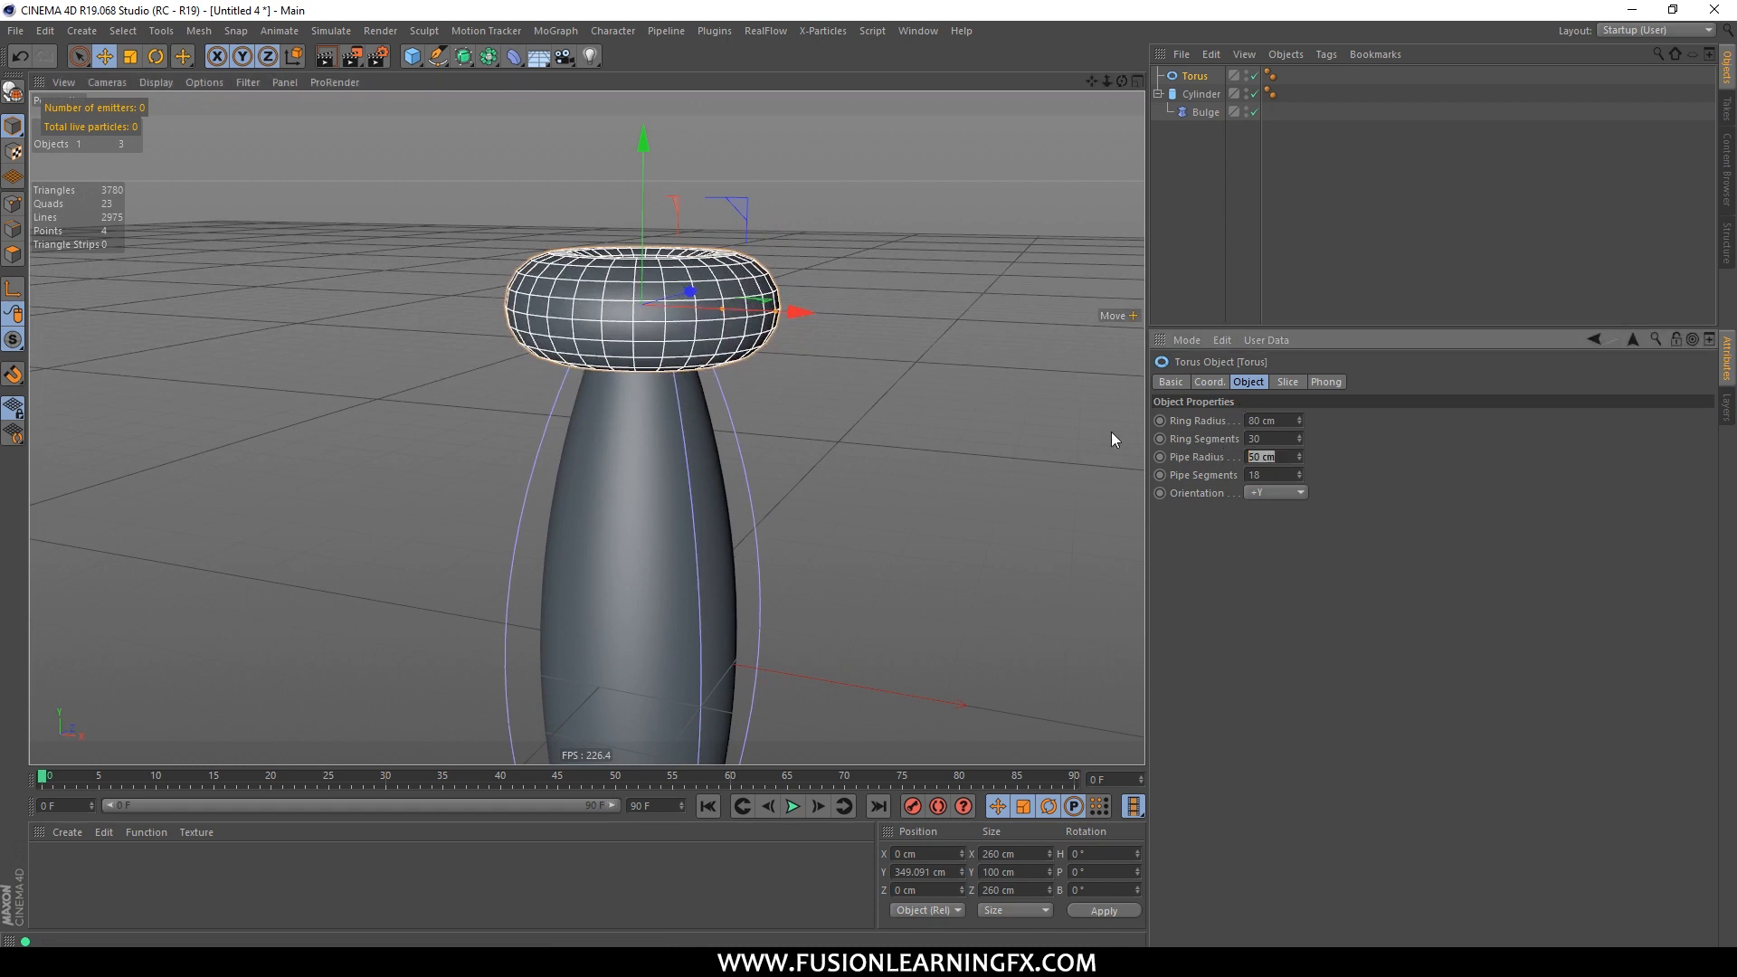
{"action": "key", "text": "Return"}
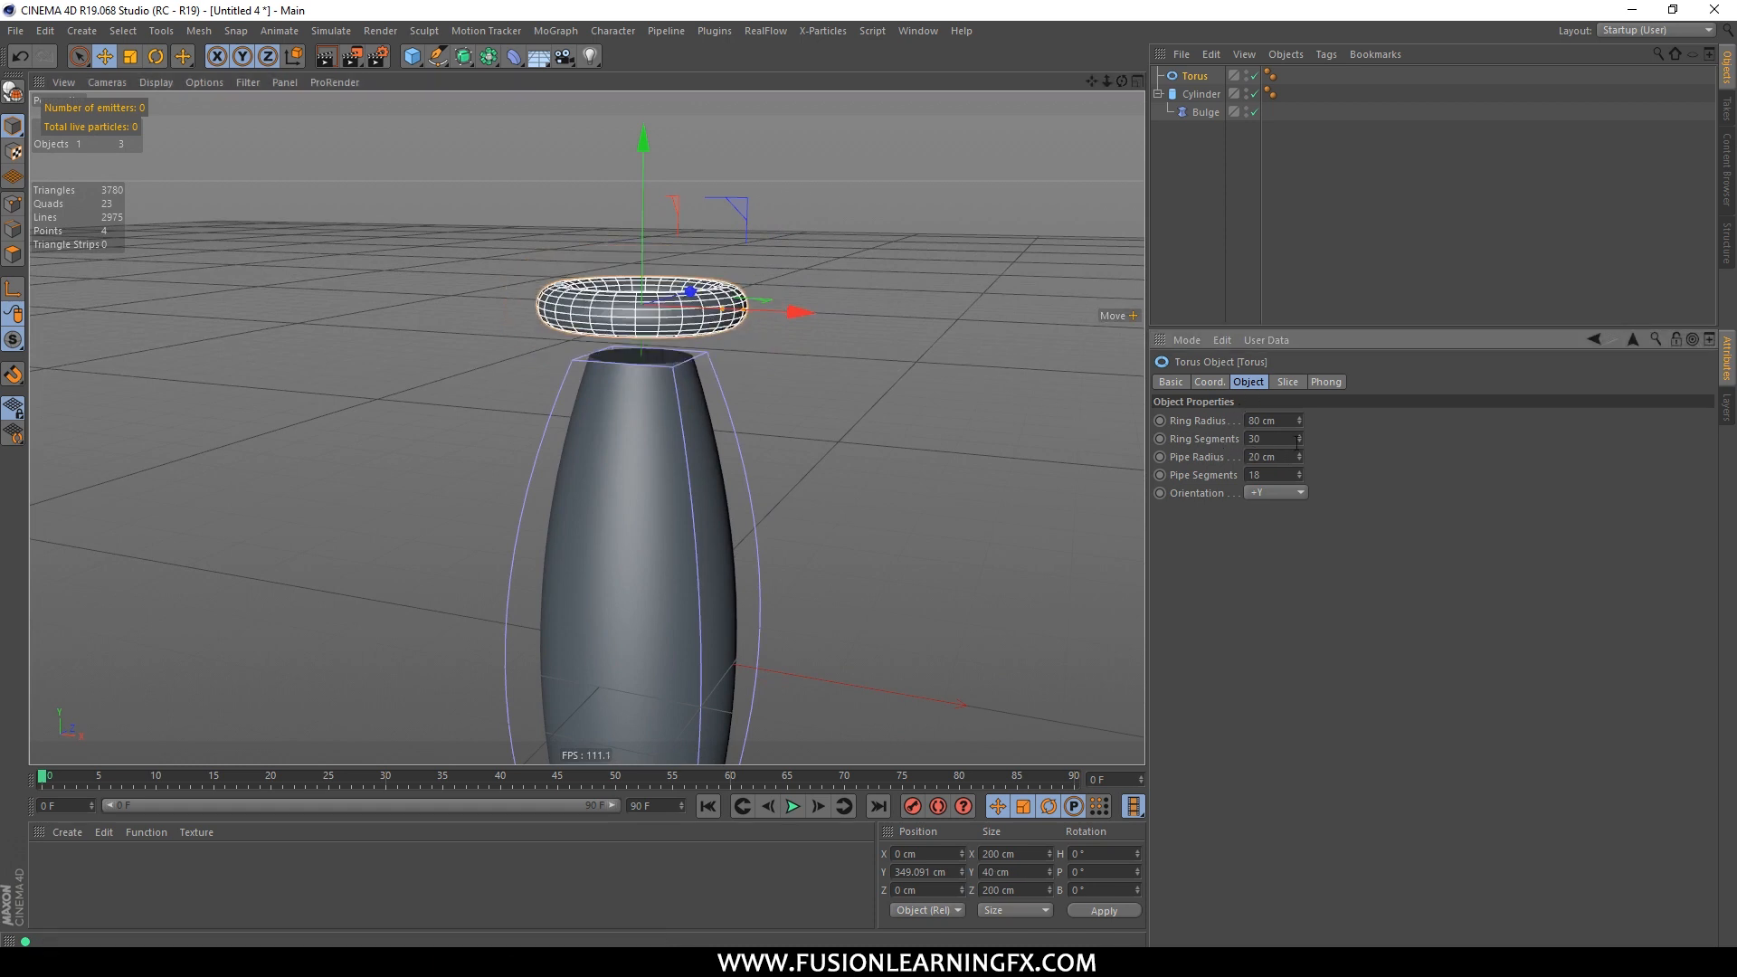
{"action": "left_click_drag", "start_coordinate": [1293, 457], "coordinate": [1061, 396]}
{"action": "type", "text": "25"}
{"action": "key", "text": "Return"}
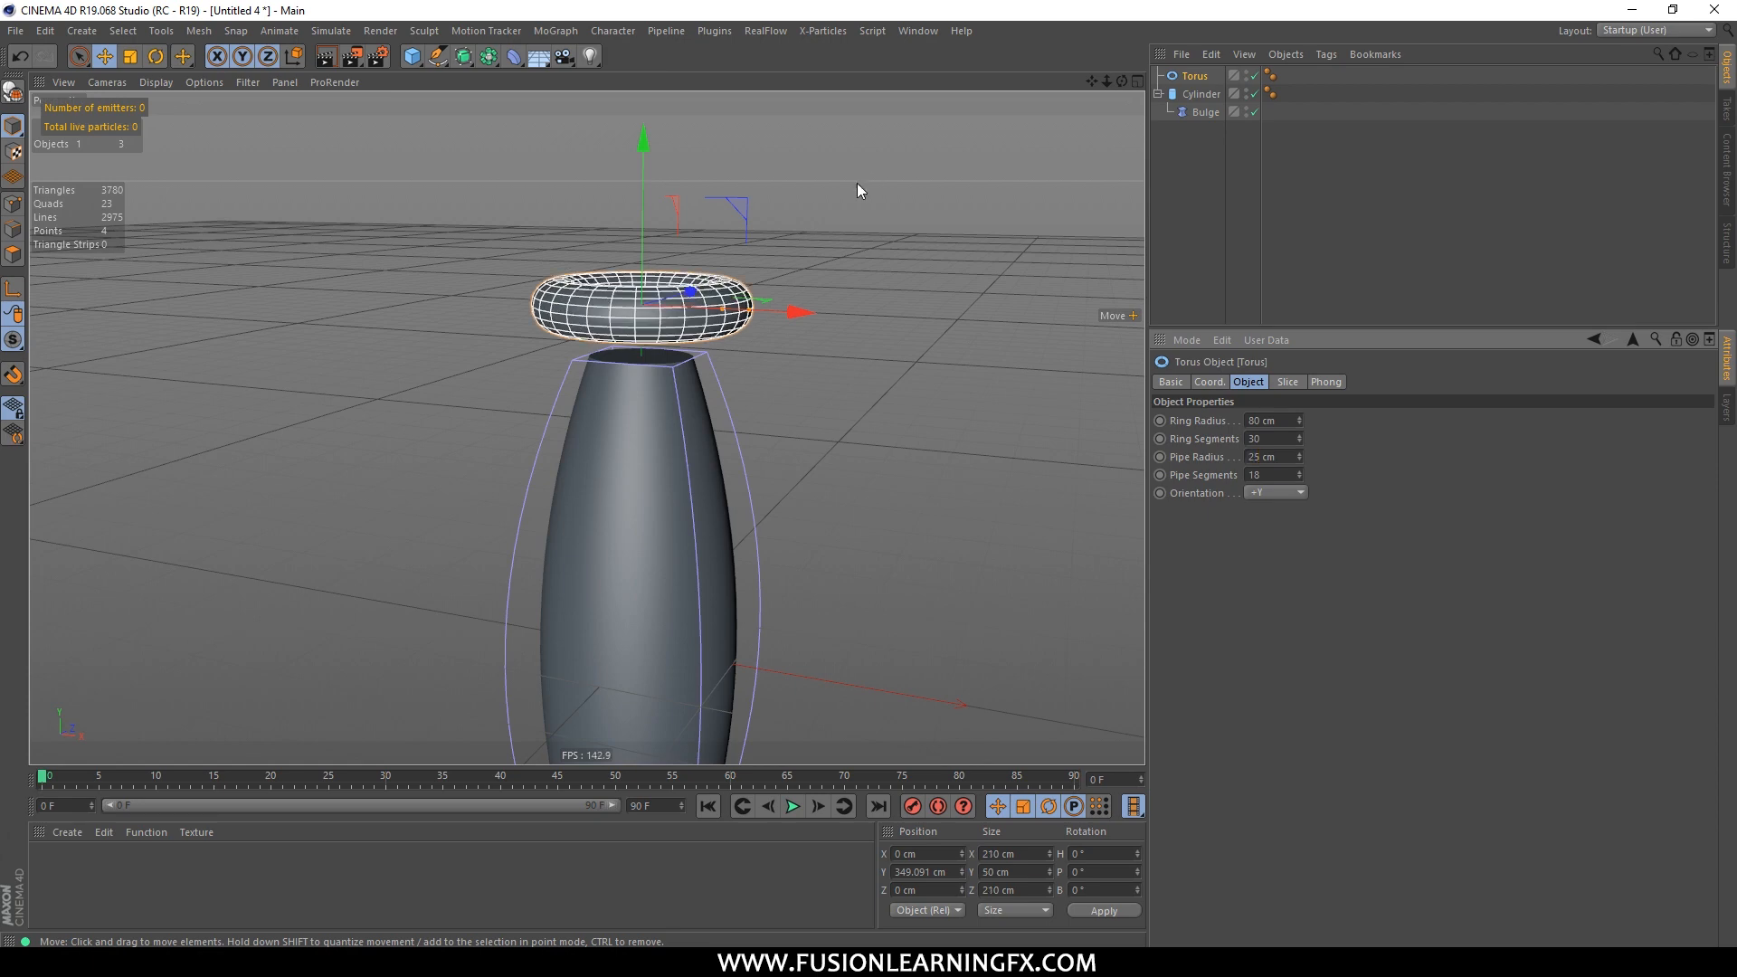
Step: Lower the torus in the front view onto the cylinder's upper end, to about Y 327 cm
{"action": "middle_click", "coordinate": [892, 437]}
{"action": "key", "text": "F4"}
{"action": "left_click_drag", "start_coordinate": [691, 257], "coordinate": [688, 285]}
{"action": "middle_click", "coordinate": [697, 302]}
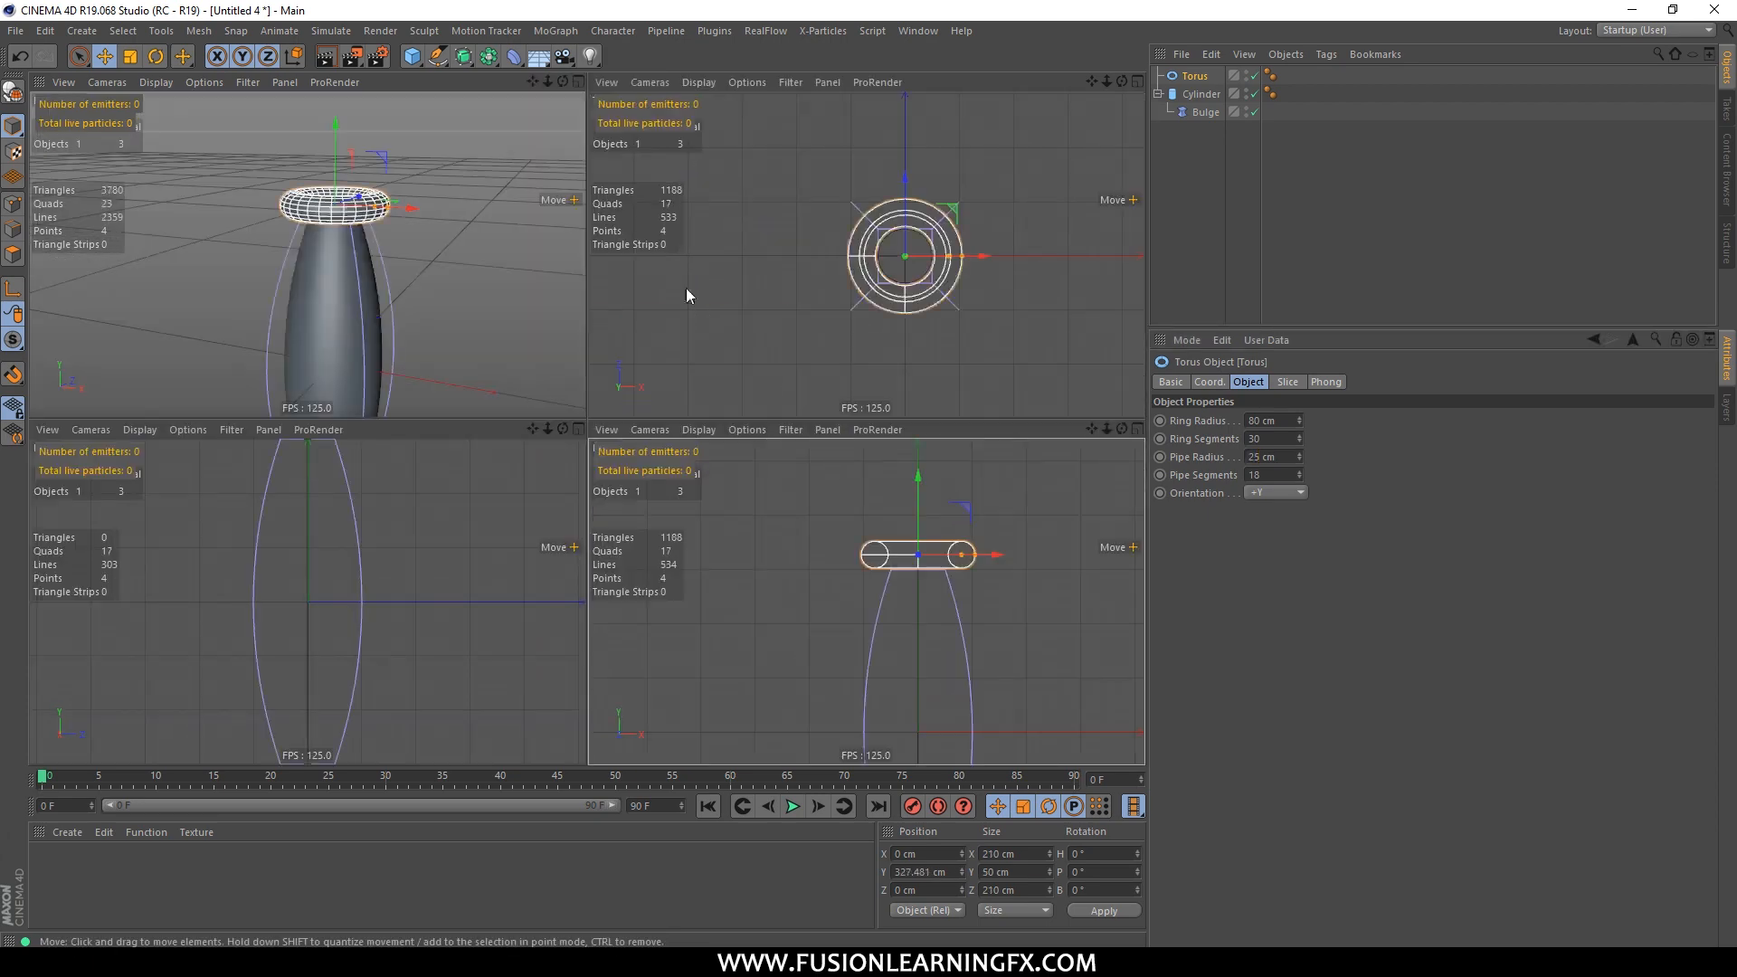
Step: Set the torus's ring radius to 50 cm to fit the cylinder's narrowed upper end
{"action": "middle_click", "coordinate": [538, 291]}
{"action": "left_click_drag", "start_coordinate": [688, 430], "coordinate": [858, 476], "text": "alt"}
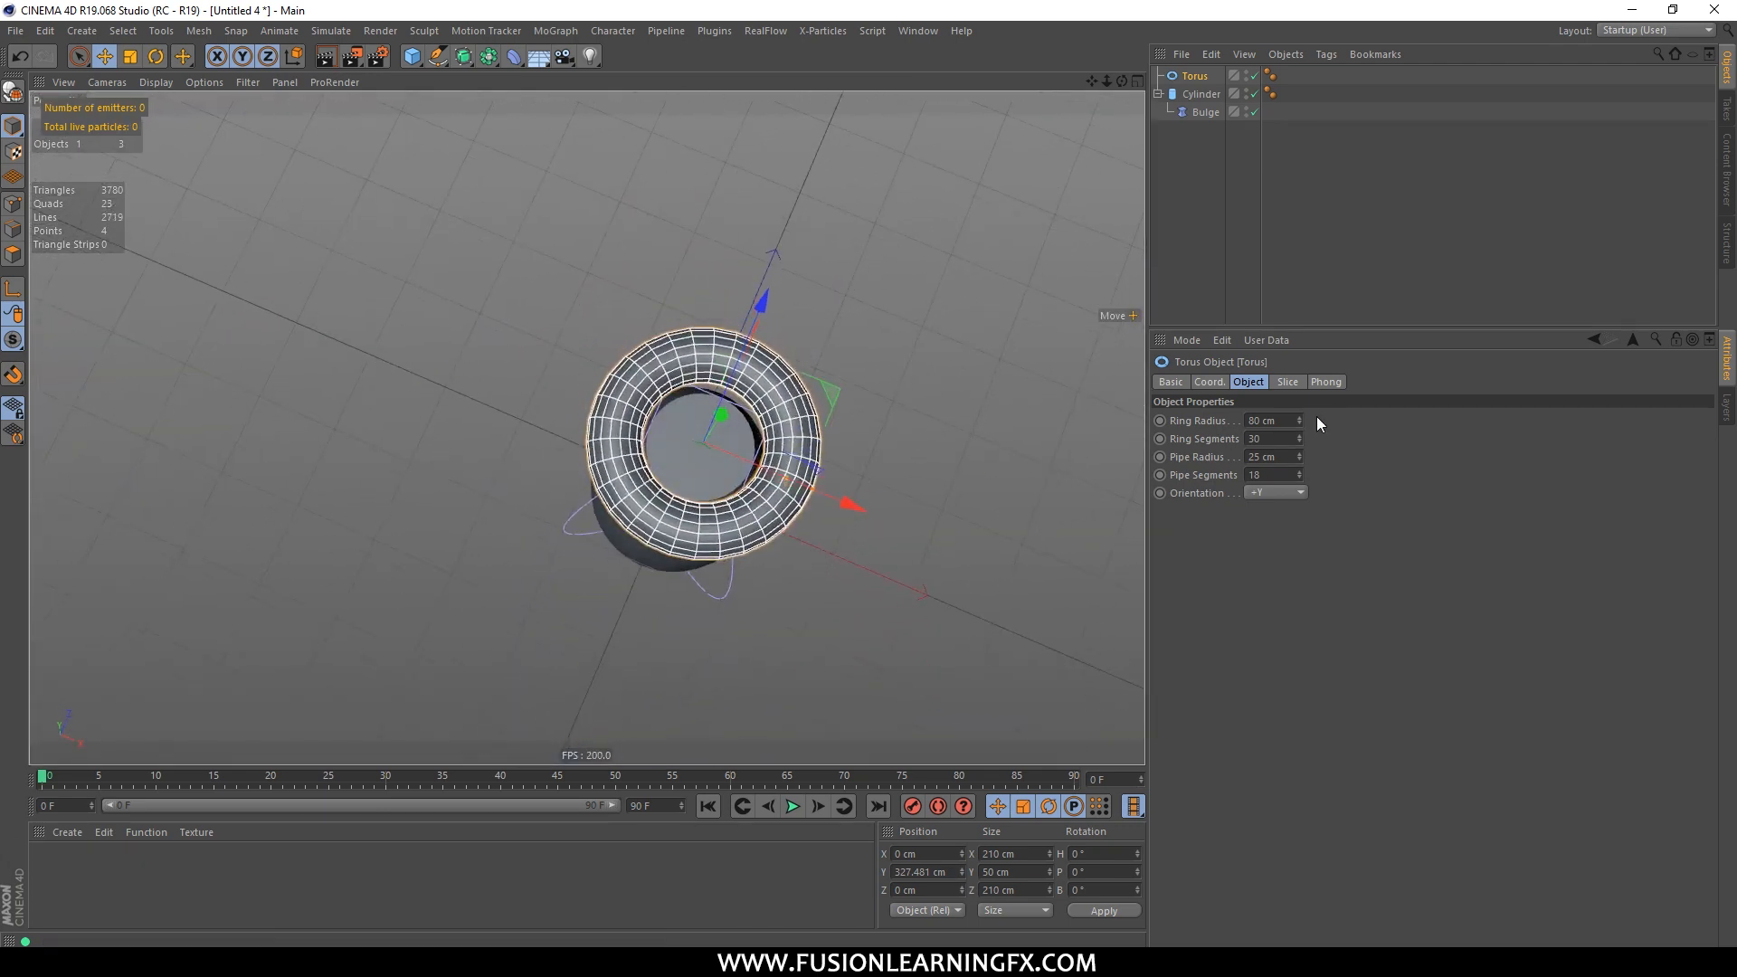
{"action": "left_click", "coordinate": [1267, 419]}
{"action": "key", "text": "BackSpace"}
{"action": "key", "text": "BackSpace"}
{"action": "key", "text": "BackSpace"}
{"action": "key", "text": "BackSpace"}
{"action": "key", "text": "BackSpace"}
{"action": "type", "text": "50"}
{"action": "key", "text": "Return"}
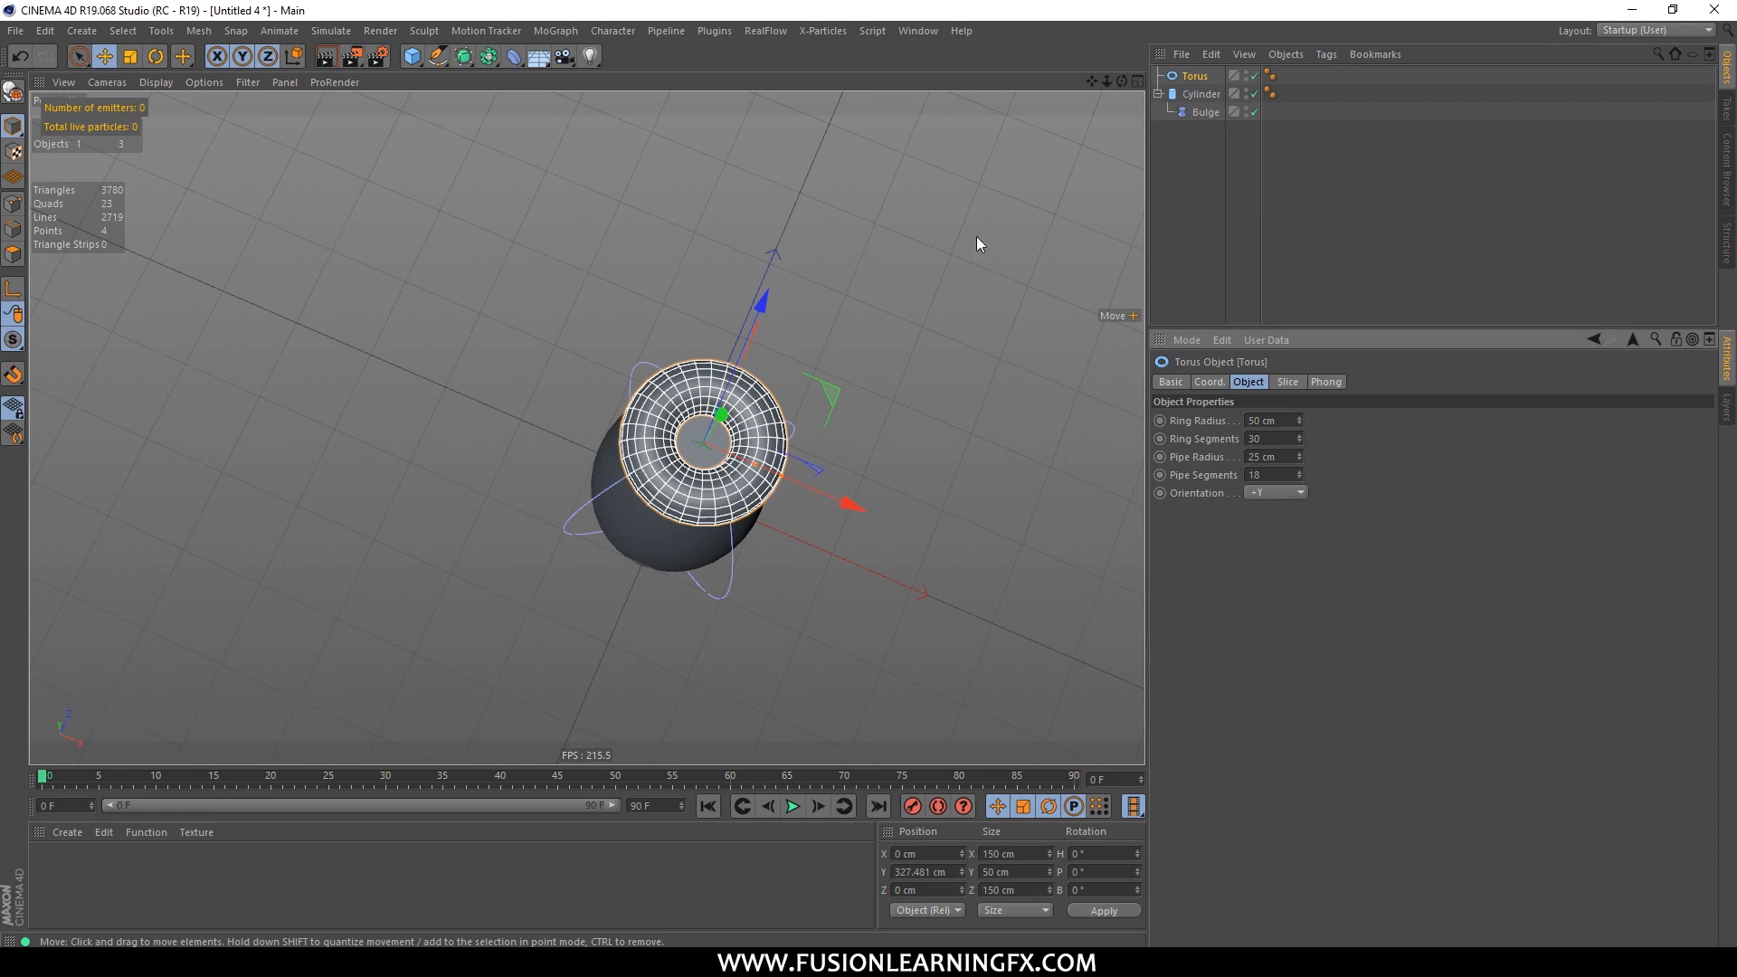
{"action": "left_click_drag", "start_coordinate": [806, 416], "coordinate": [752, 213], "text": "alt"}
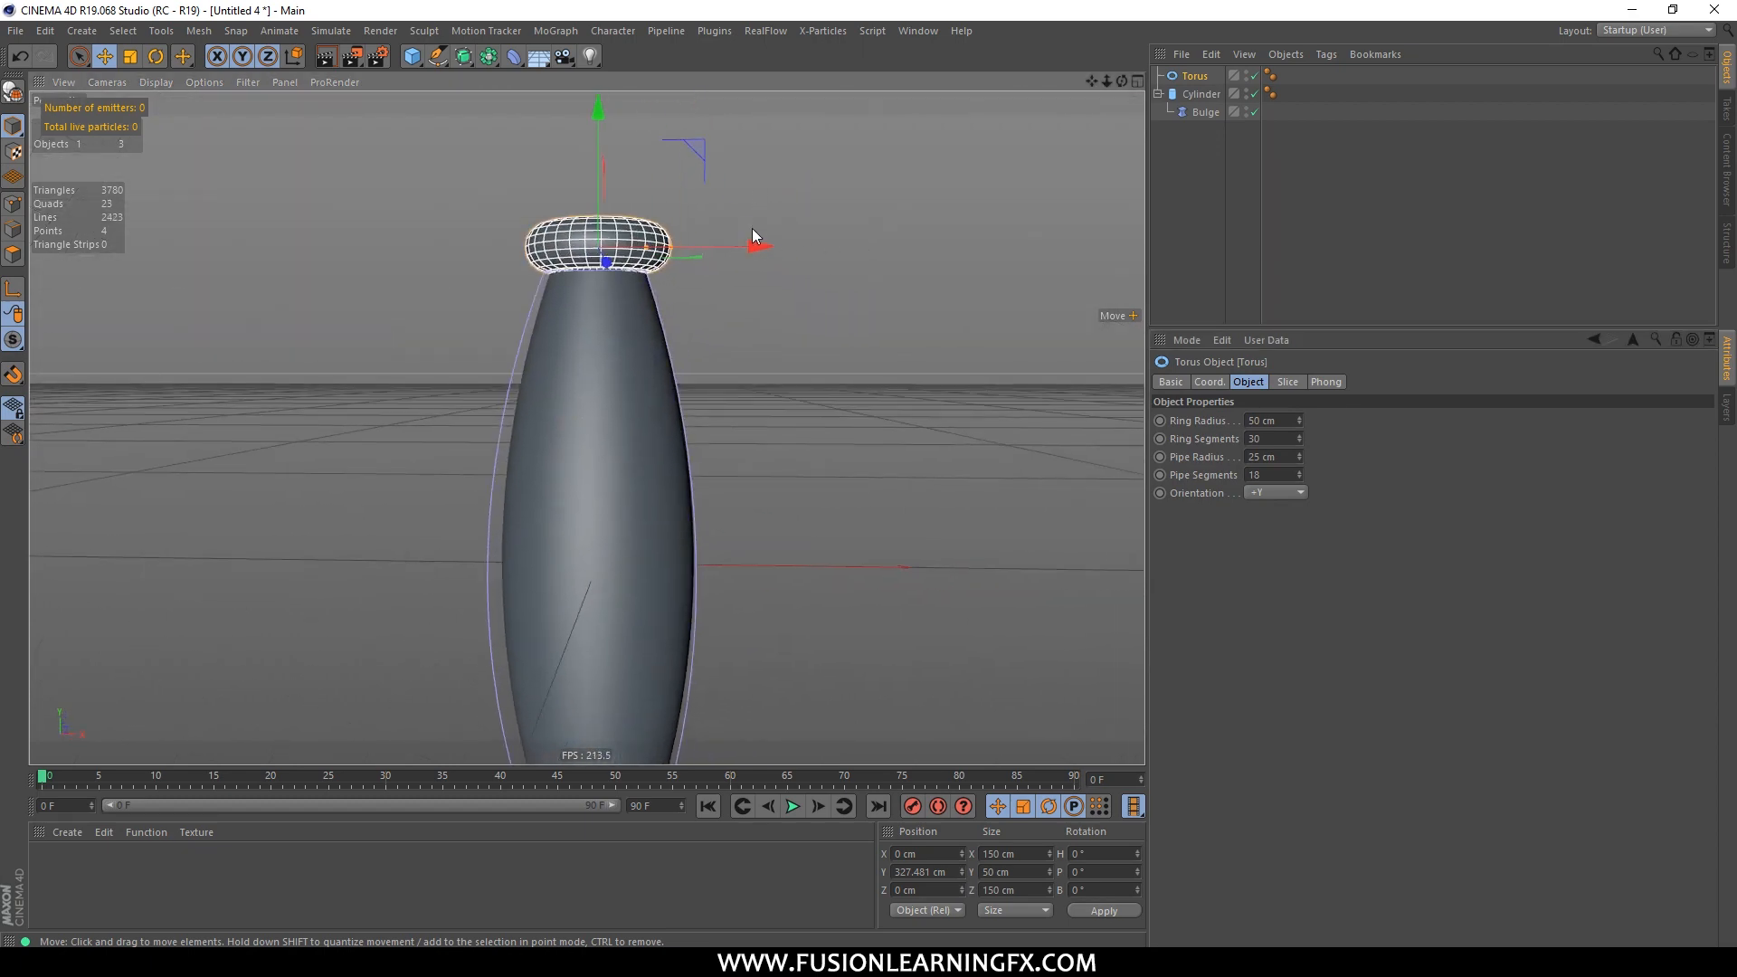
Step: Examine the torus, cylinder and Bulge deformer in the front view
{"action": "middle_click", "coordinate": [780, 353]}
{"action": "middle_click", "coordinate": [926, 487]}
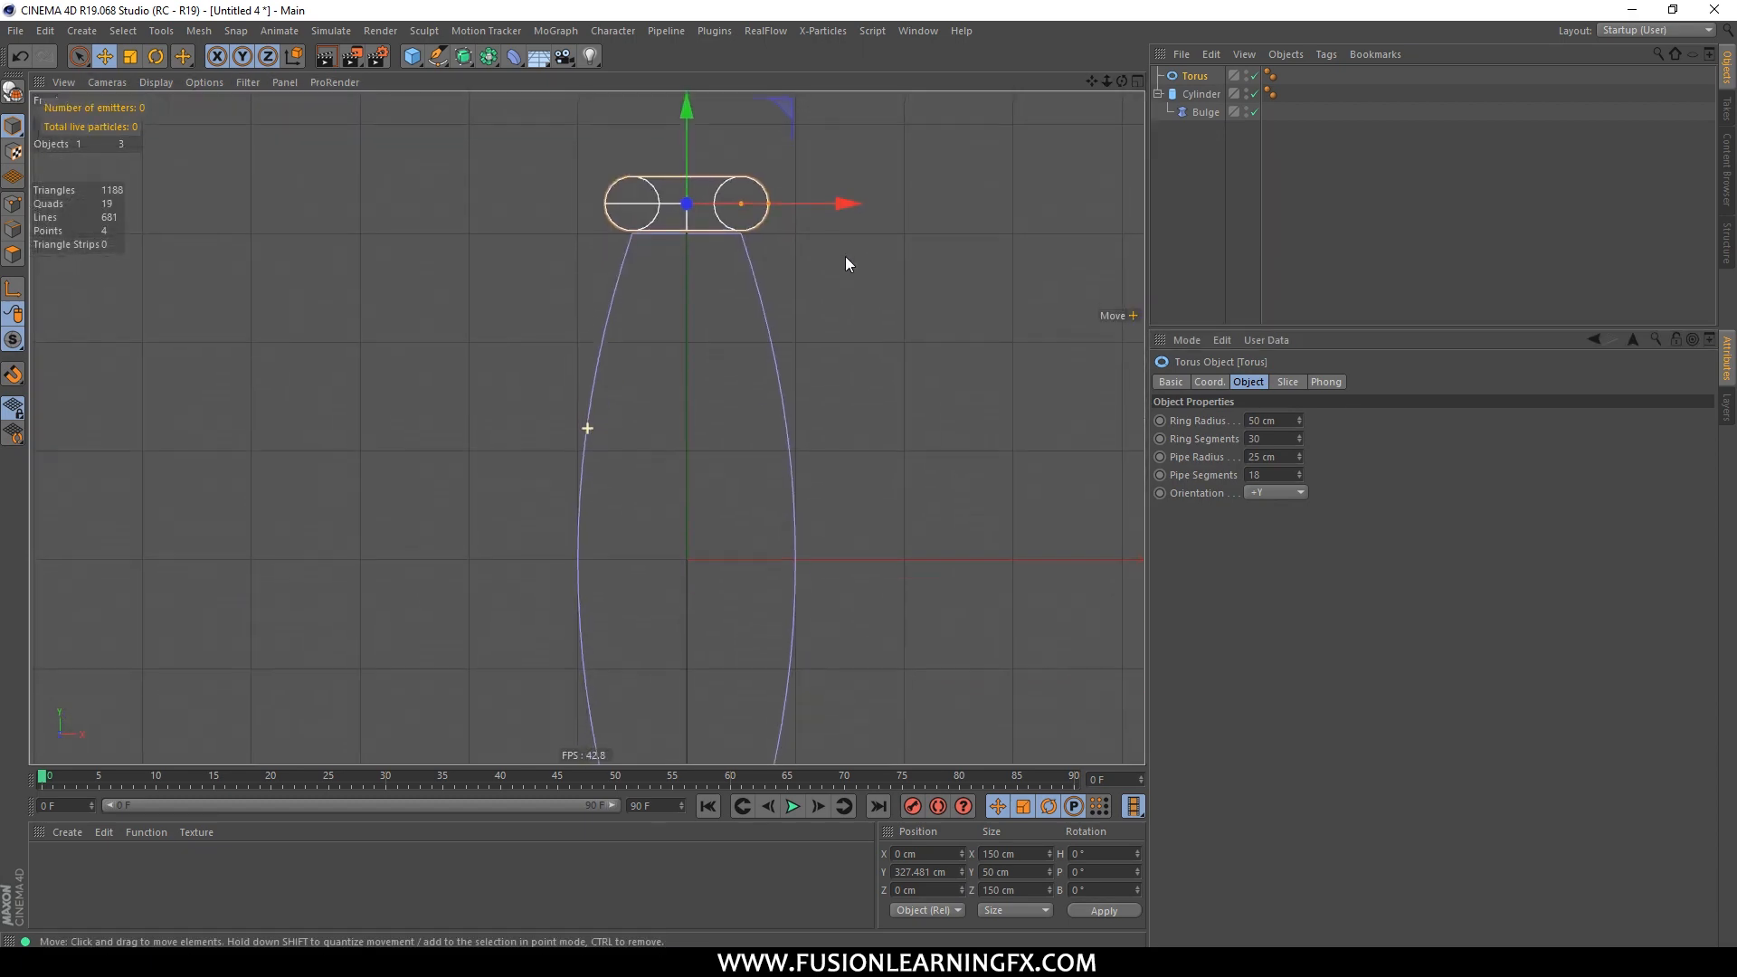
{"action": "scroll", "coordinate": [859, 327], "scroll_direction": "down", "scroll_amount": 3}
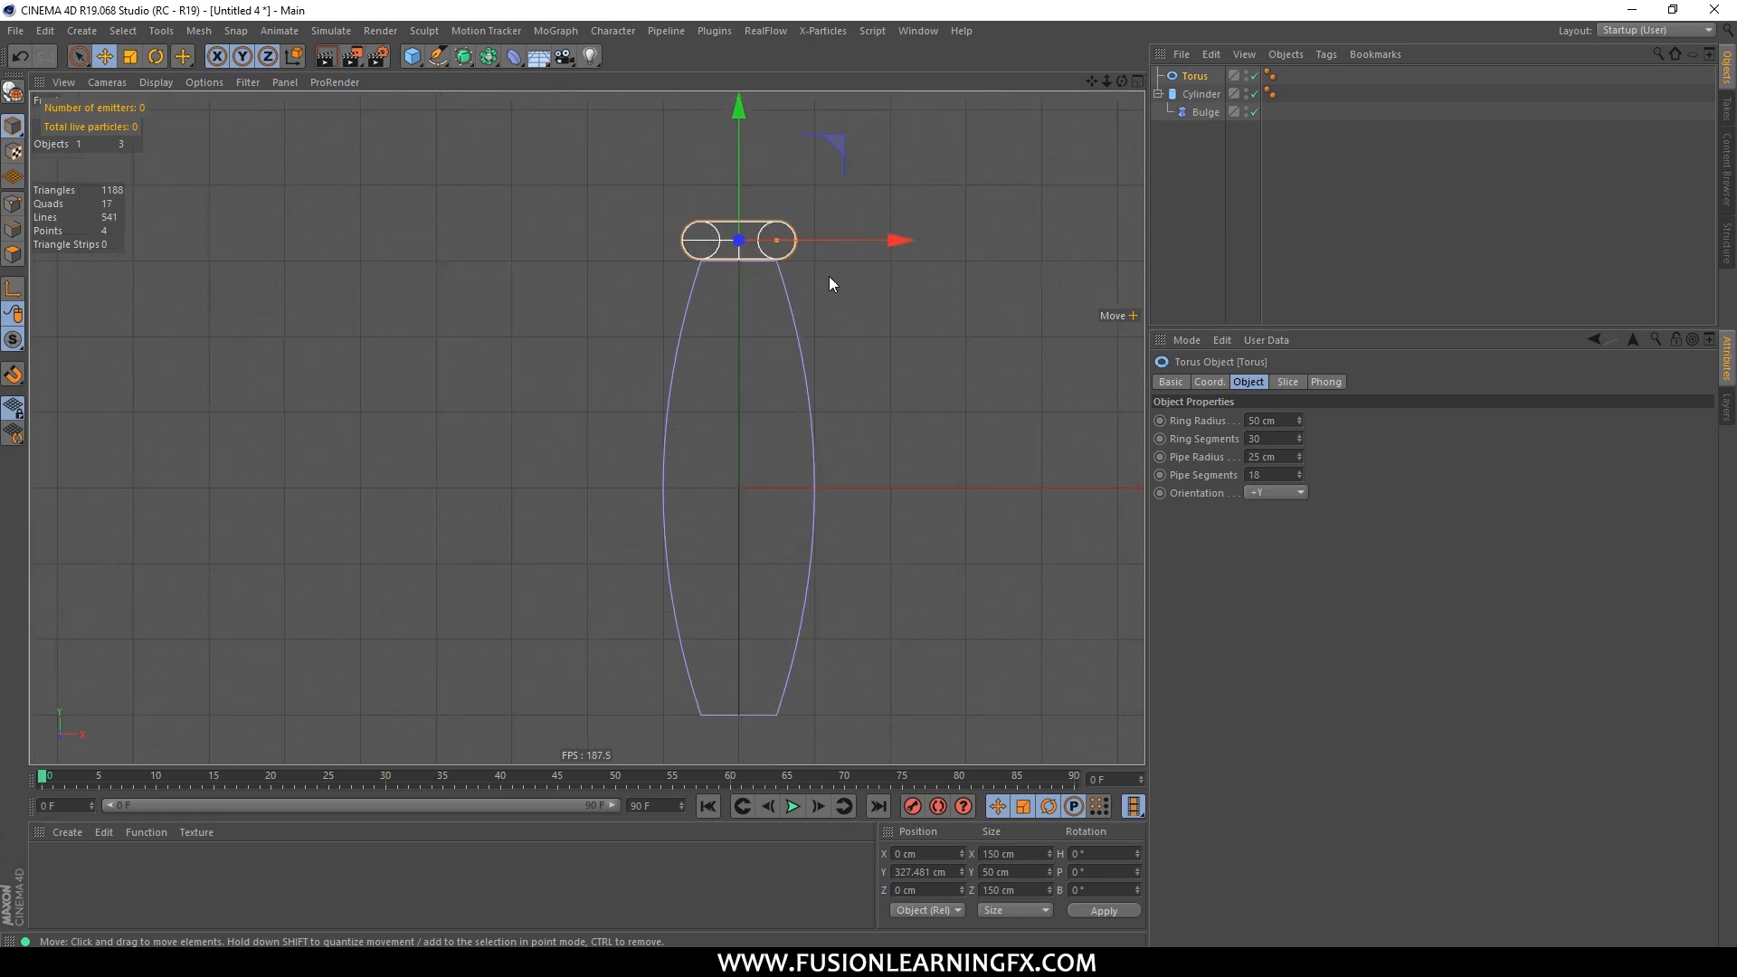
{"action": "middle_click_drag", "start_coordinate": [830, 279], "coordinate": [725, 291], "text": "alt"}
{"action": "left_click", "coordinate": [851, 330]}
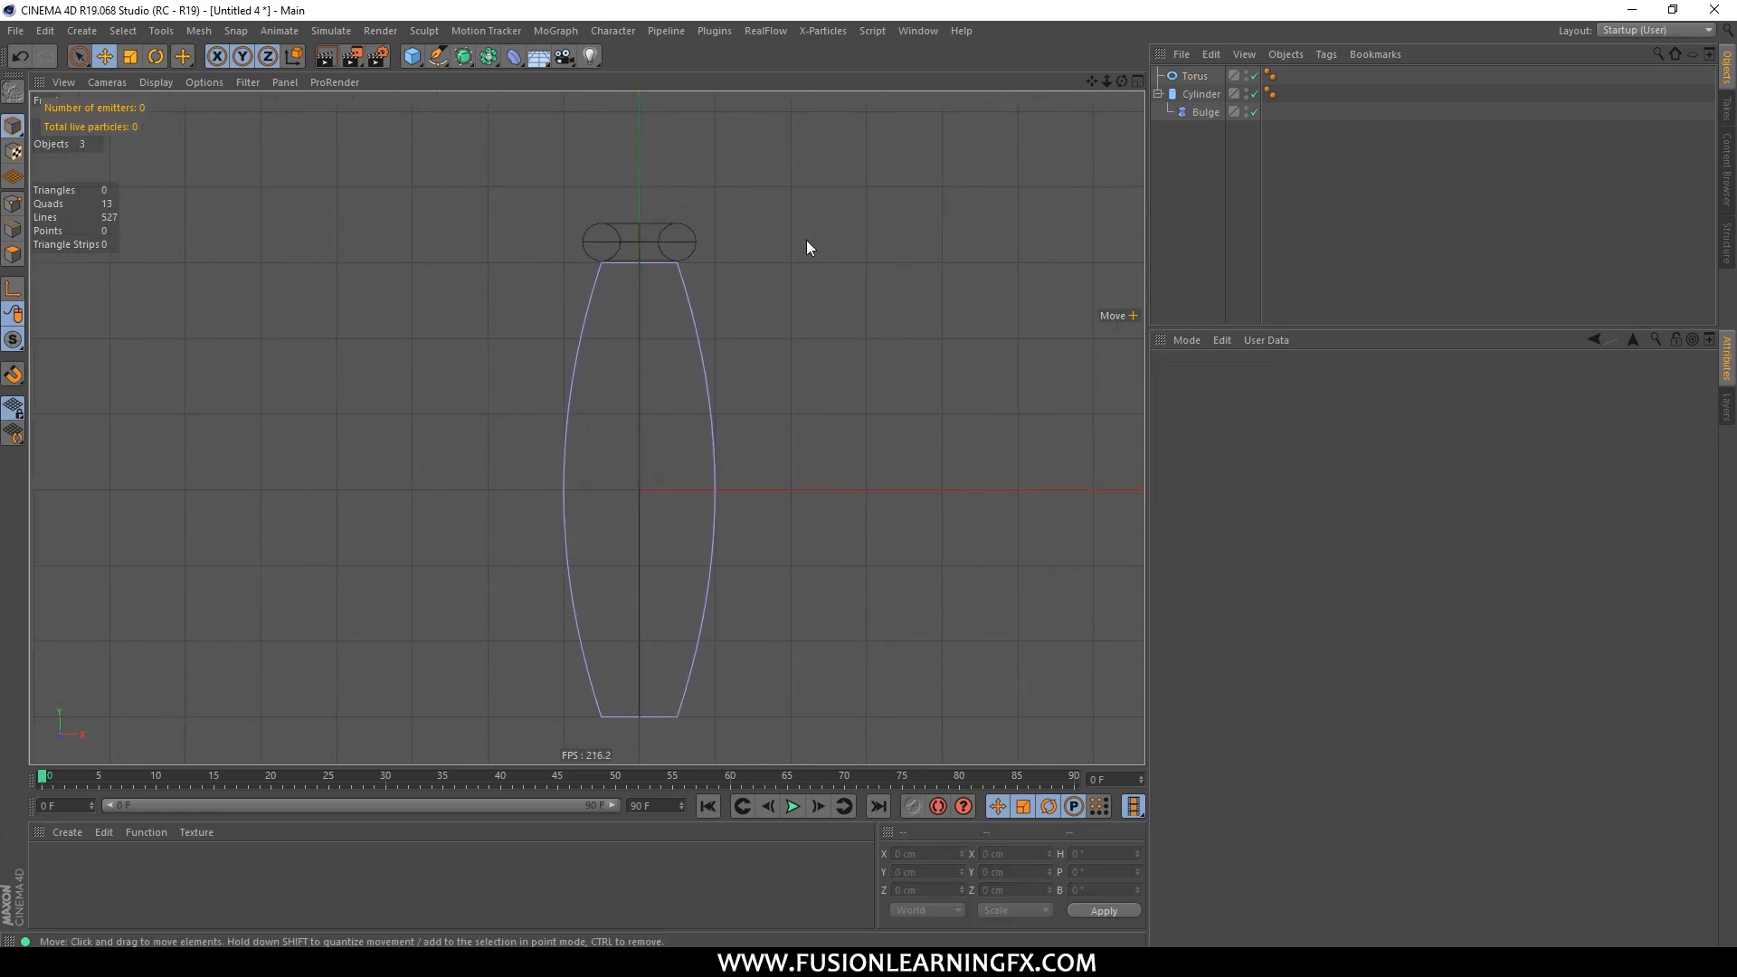
{"action": "left_click", "coordinate": [1201, 94]}
{"action": "left_click", "coordinate": [1194, 76]}
{"action": "left_click", "coordinate": [1201, 94]}
{"action": "left_click", "coordinate": [1206, 112]}
{"action": "left_click", "coordinate": [1214, 135]}
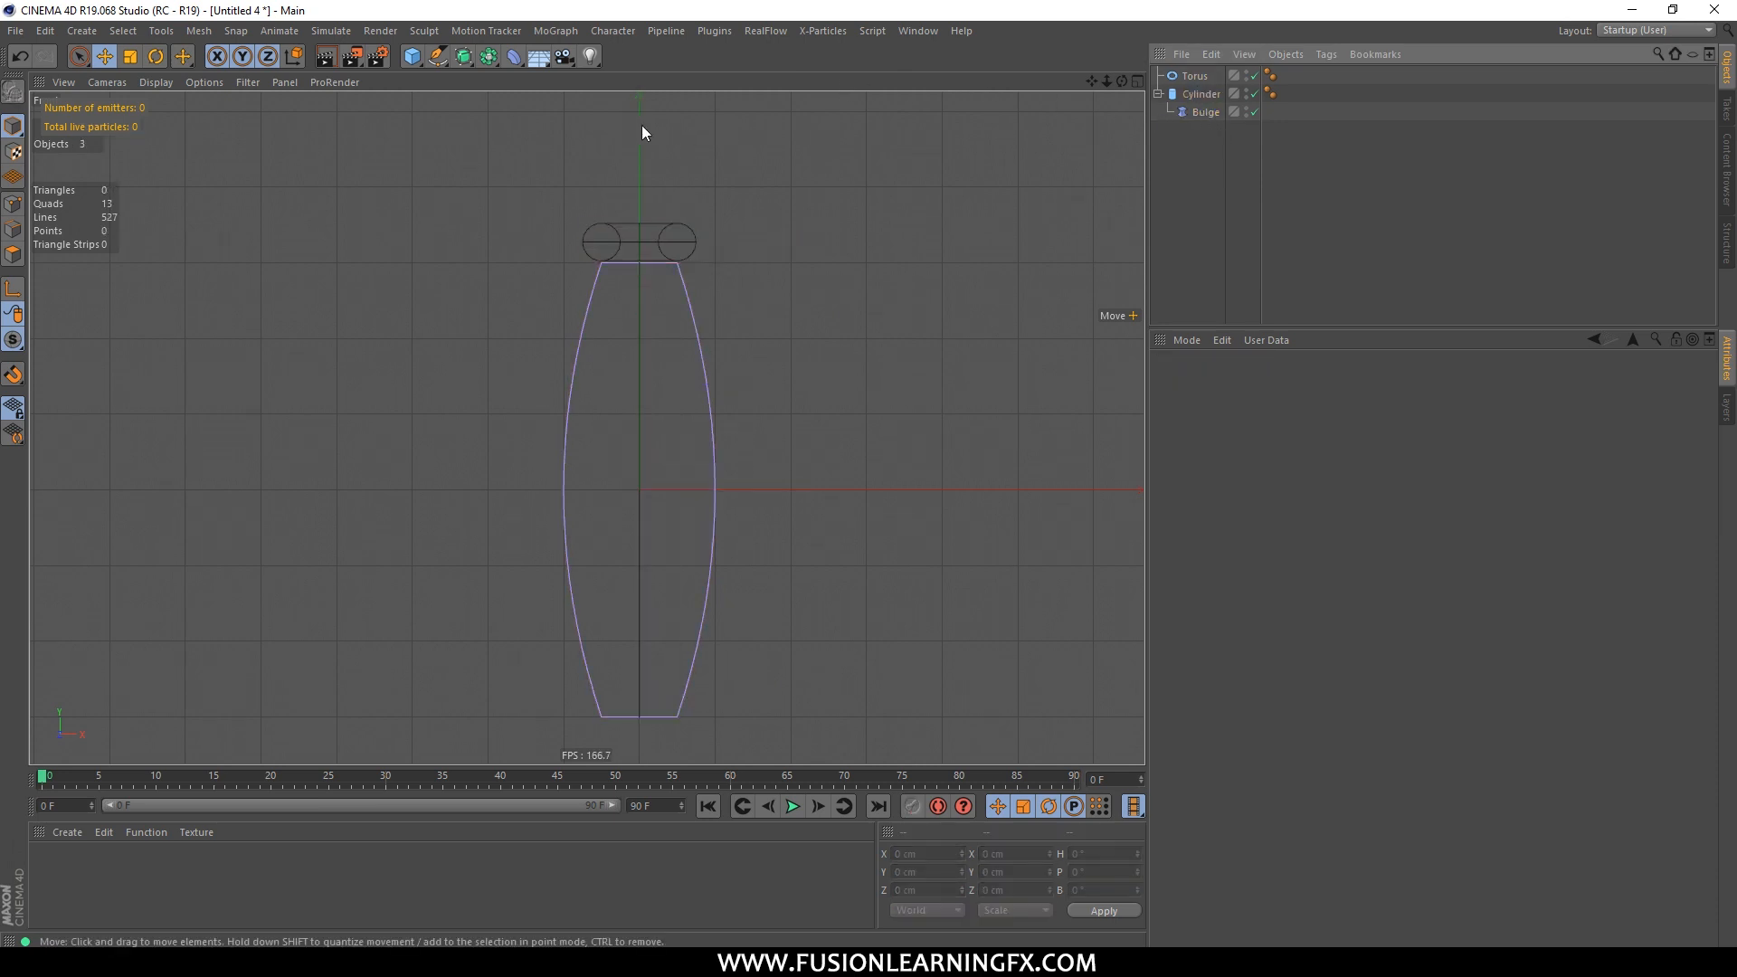
Step: Add a cube primitive and set its Y size to 50 cm
{"action": "left_click", "coordinate": [412, 56]}
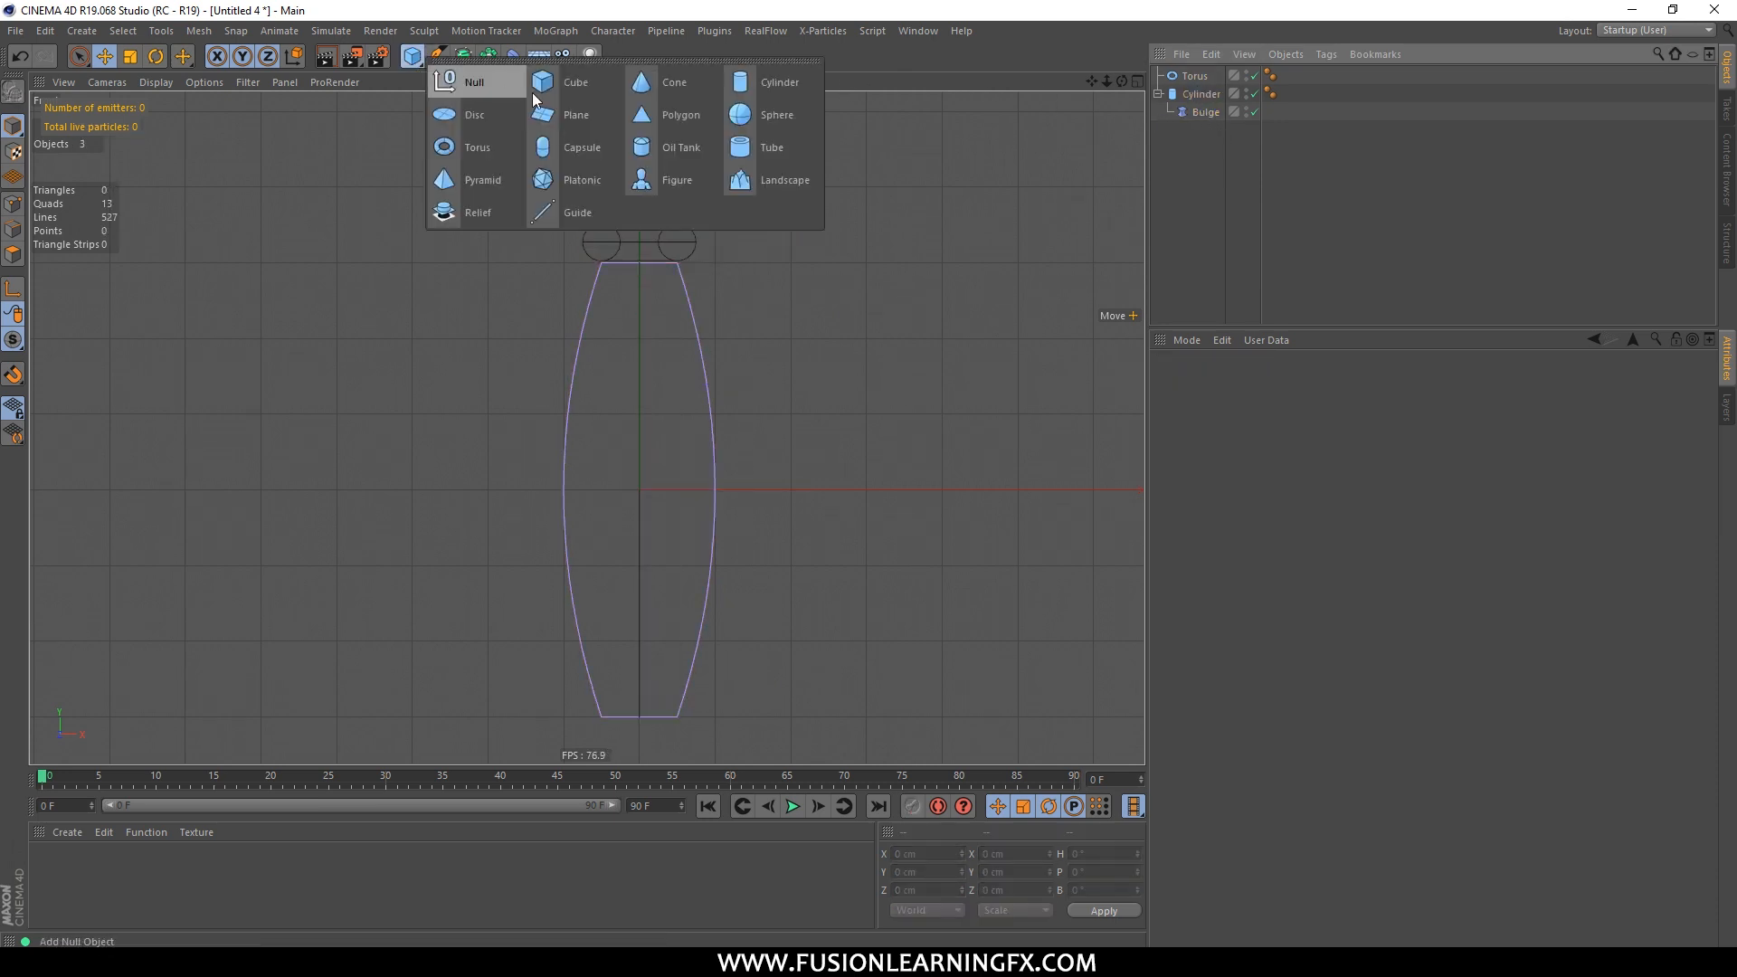
{"action": "left_click", "coordinate": [589, 82]}
{"action": "left_click", "coordinate": [1227, 439]}
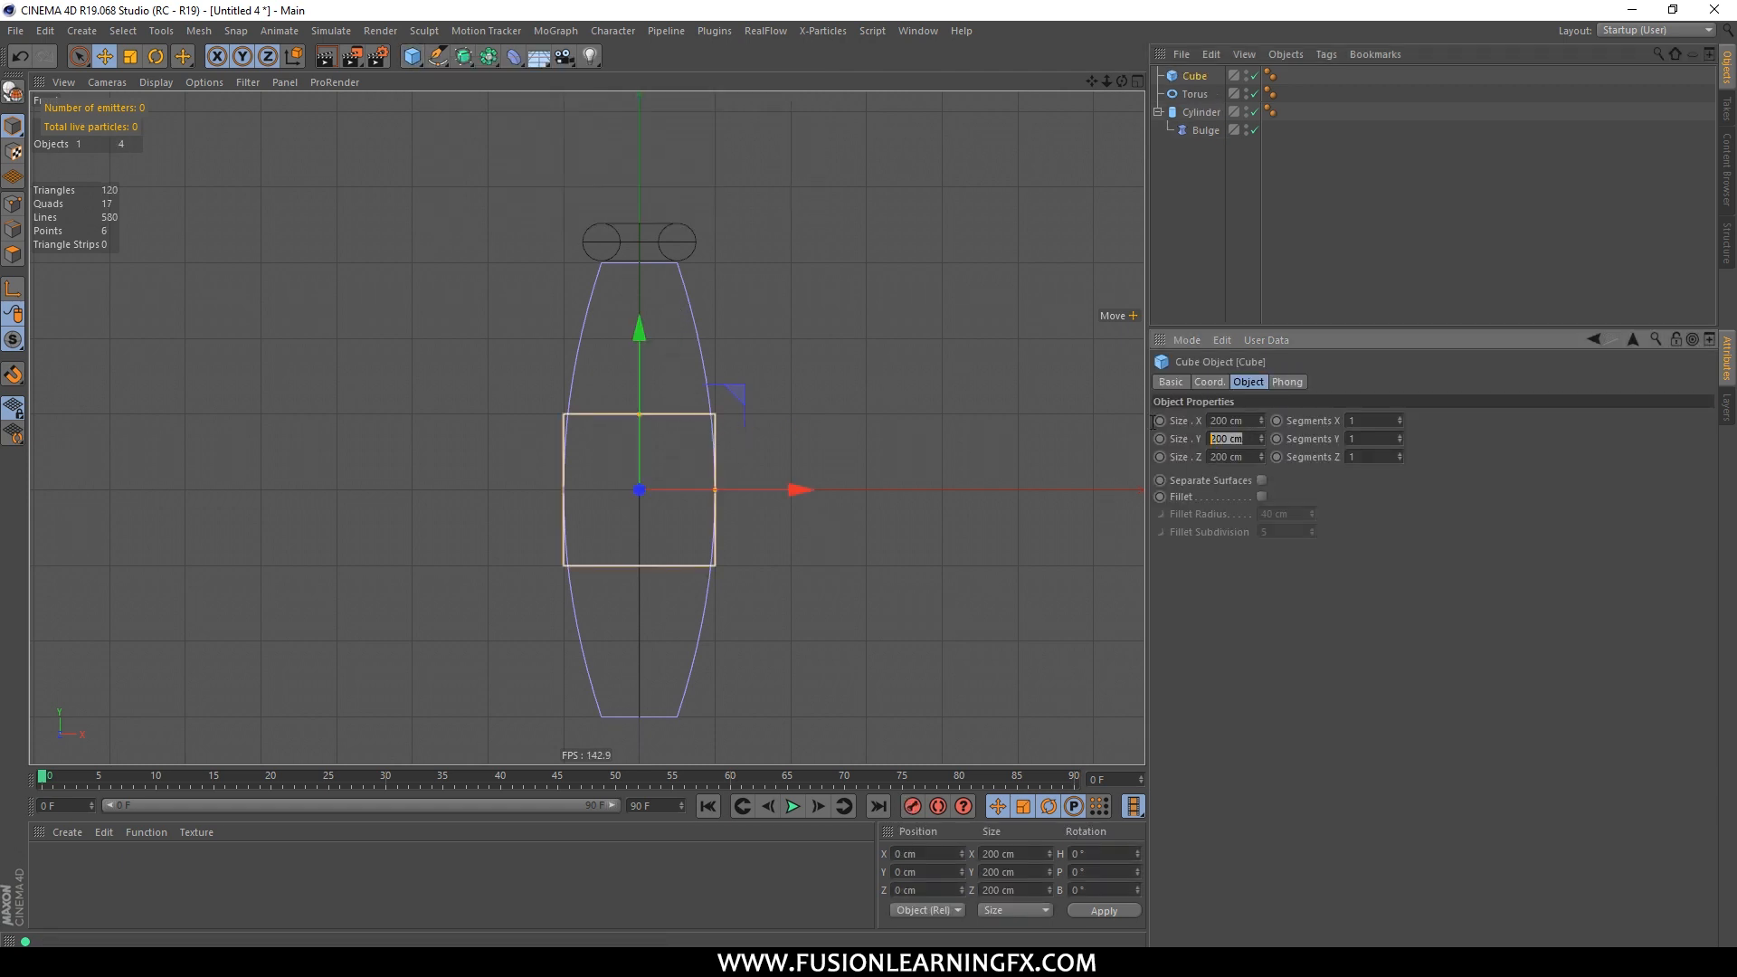
{"action": "type", "text": "50"}
{"action": "key", "text": "Return"}
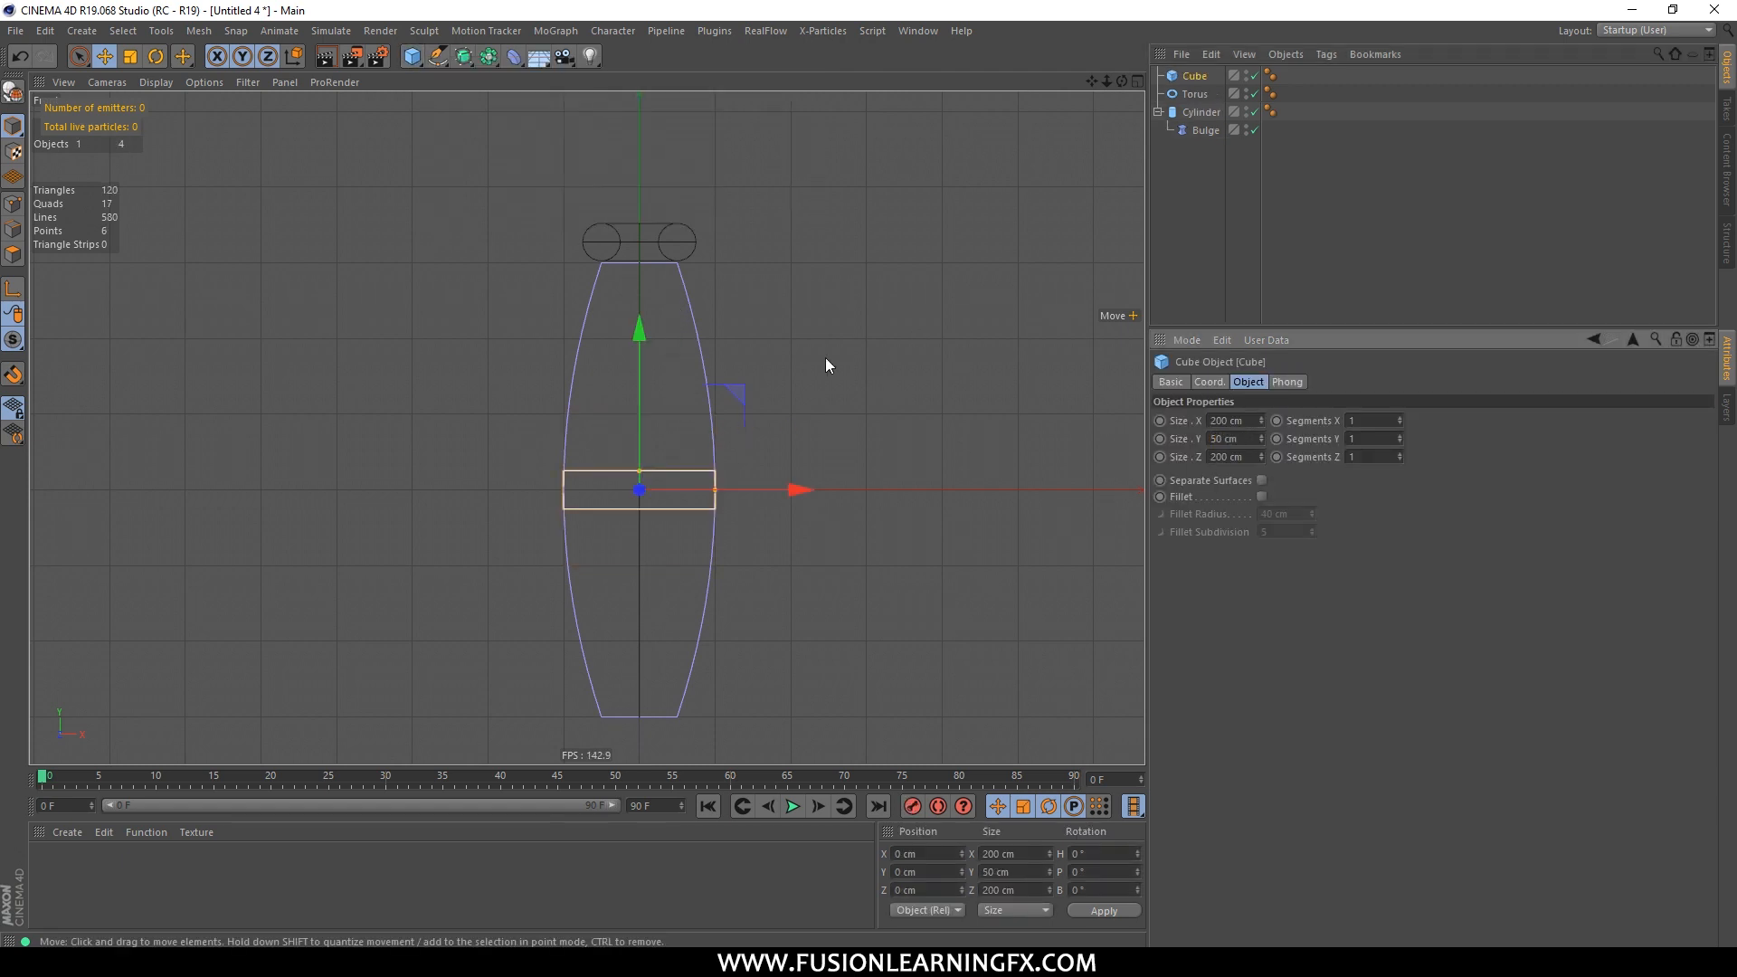
Step: Raise the flattened cube so it rests directly on the torus, at about Y 377 cm
{"action": "left_click_drag", "start_coordinate": [644, 414], "coordinate": [670, 128]}
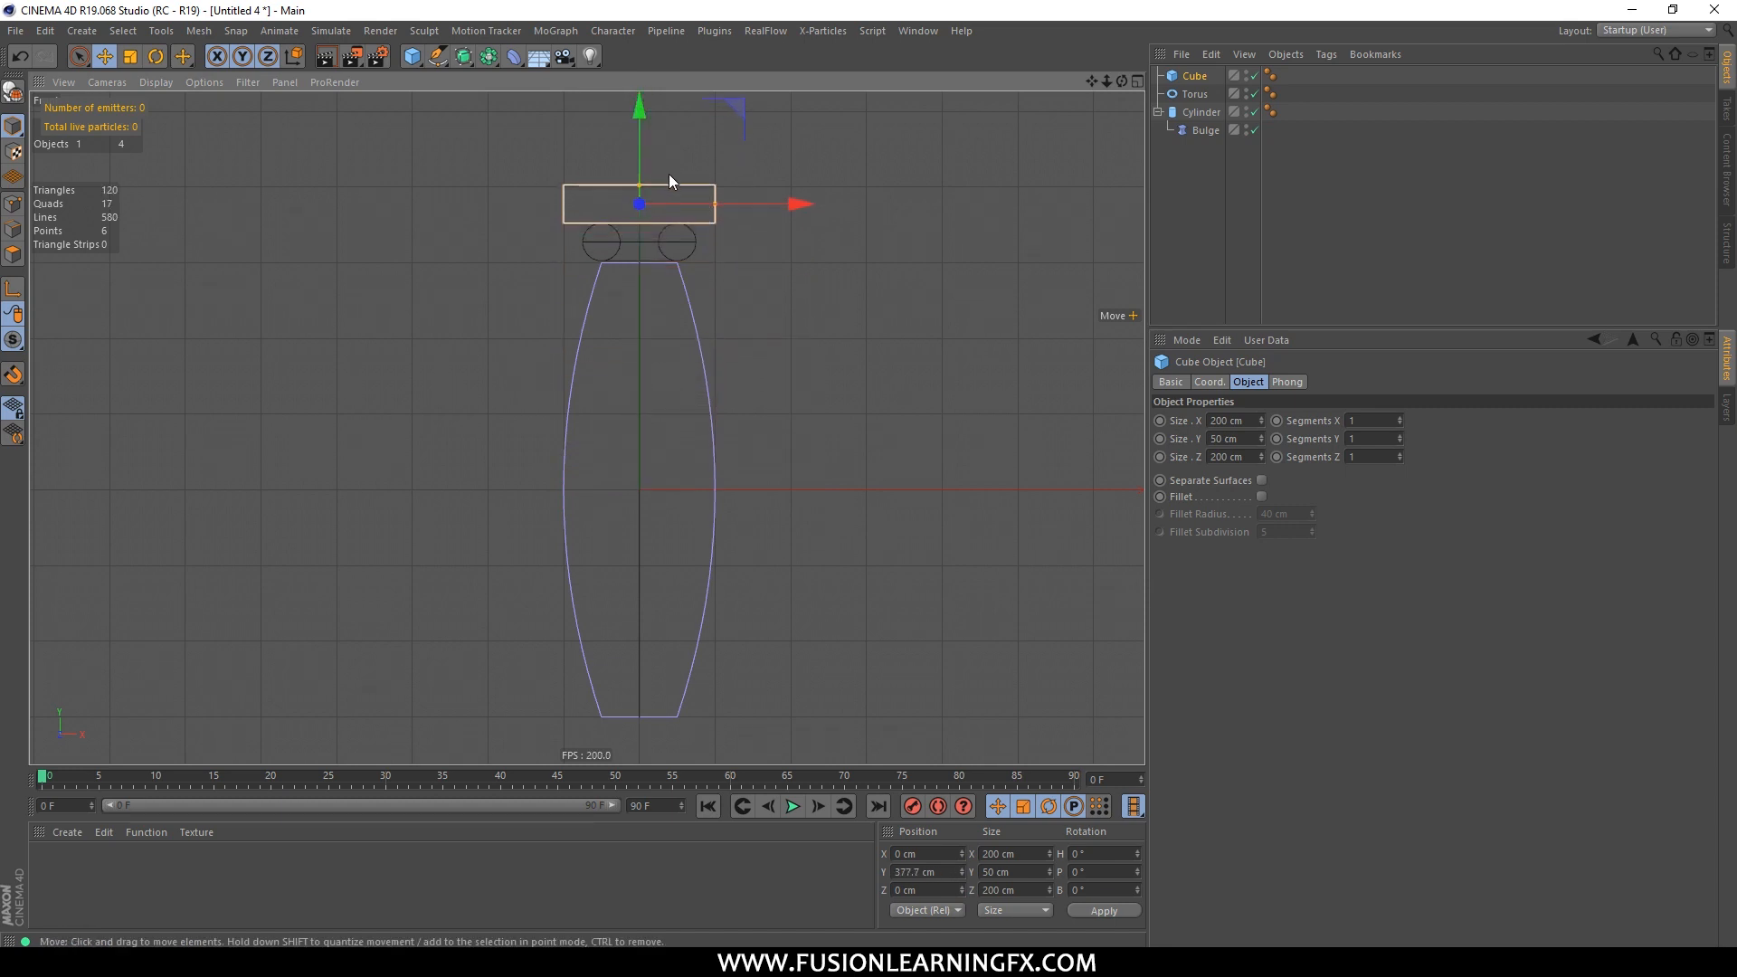
{"action": "scroll", "coordinate": [678, 190], "scroll_direction": "up", "scroll_amount": 8}
{"action": "middle_click_drag", "start_coordinate": [511, 344], "coordinate": [887, 187], "text": "alt"}
{"action": "left_click_drag", "start_coordinate": [684, 170], "coordinate": [683, 174]}
{"action": "scroll", "coordinate": [698, 273], "scroll_direction": "down", "scroll_amount": 5}
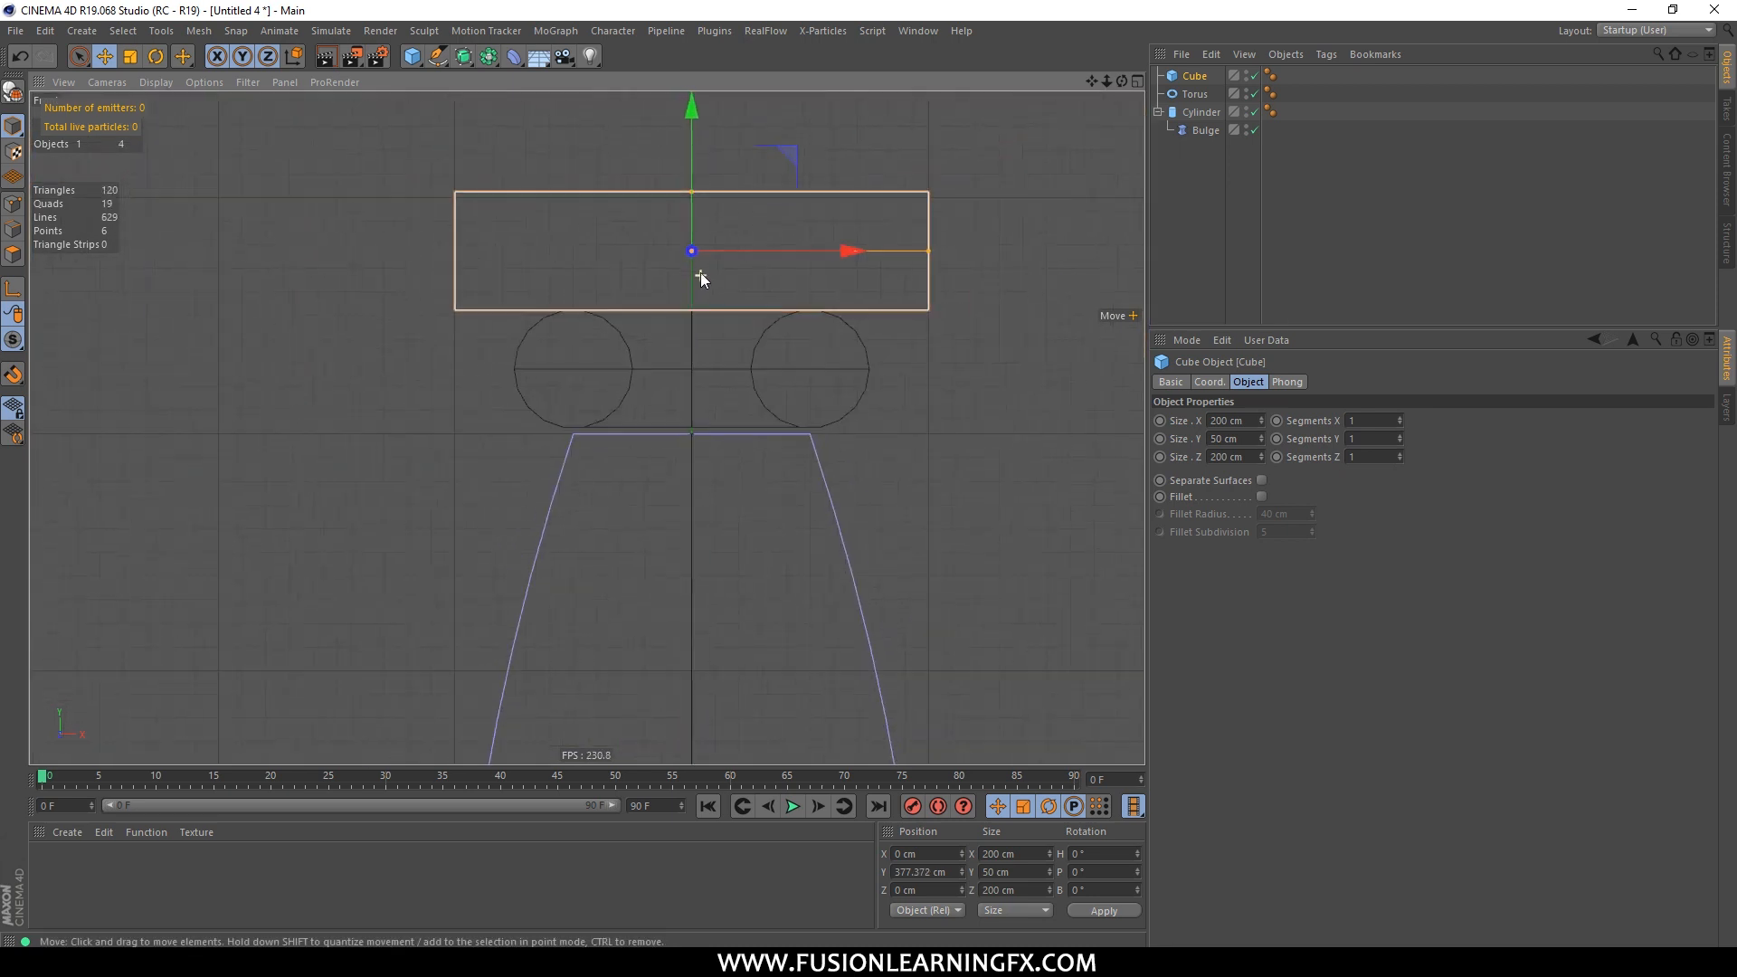
Step: Duplicate the cube directly above itself at about Y 427 cm and set the copy's X and Z sizes to 250 cm
{"action": "middle_click_drag", "start_coordinate": [731, 246], "coordinate": [712, 392], "text": "alt"}
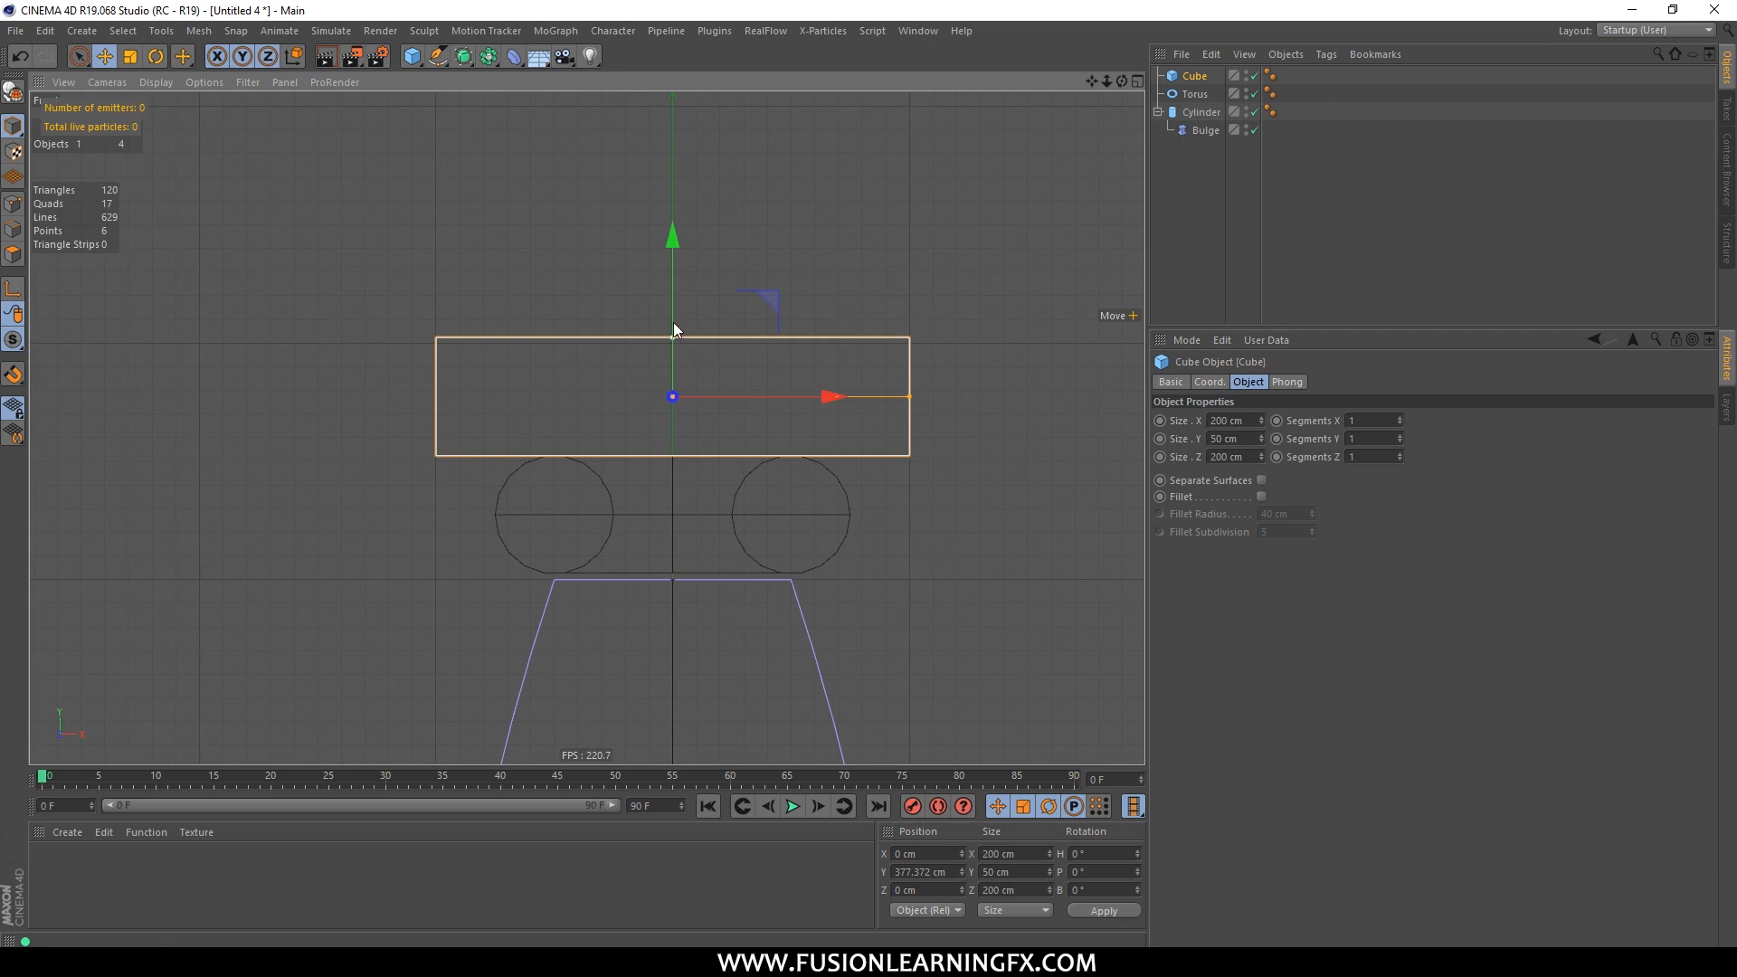
{"action": "left_click_drag", "start_coordinate": [675, 299], "coordinate": [688, 183], "text": "ctrl"}
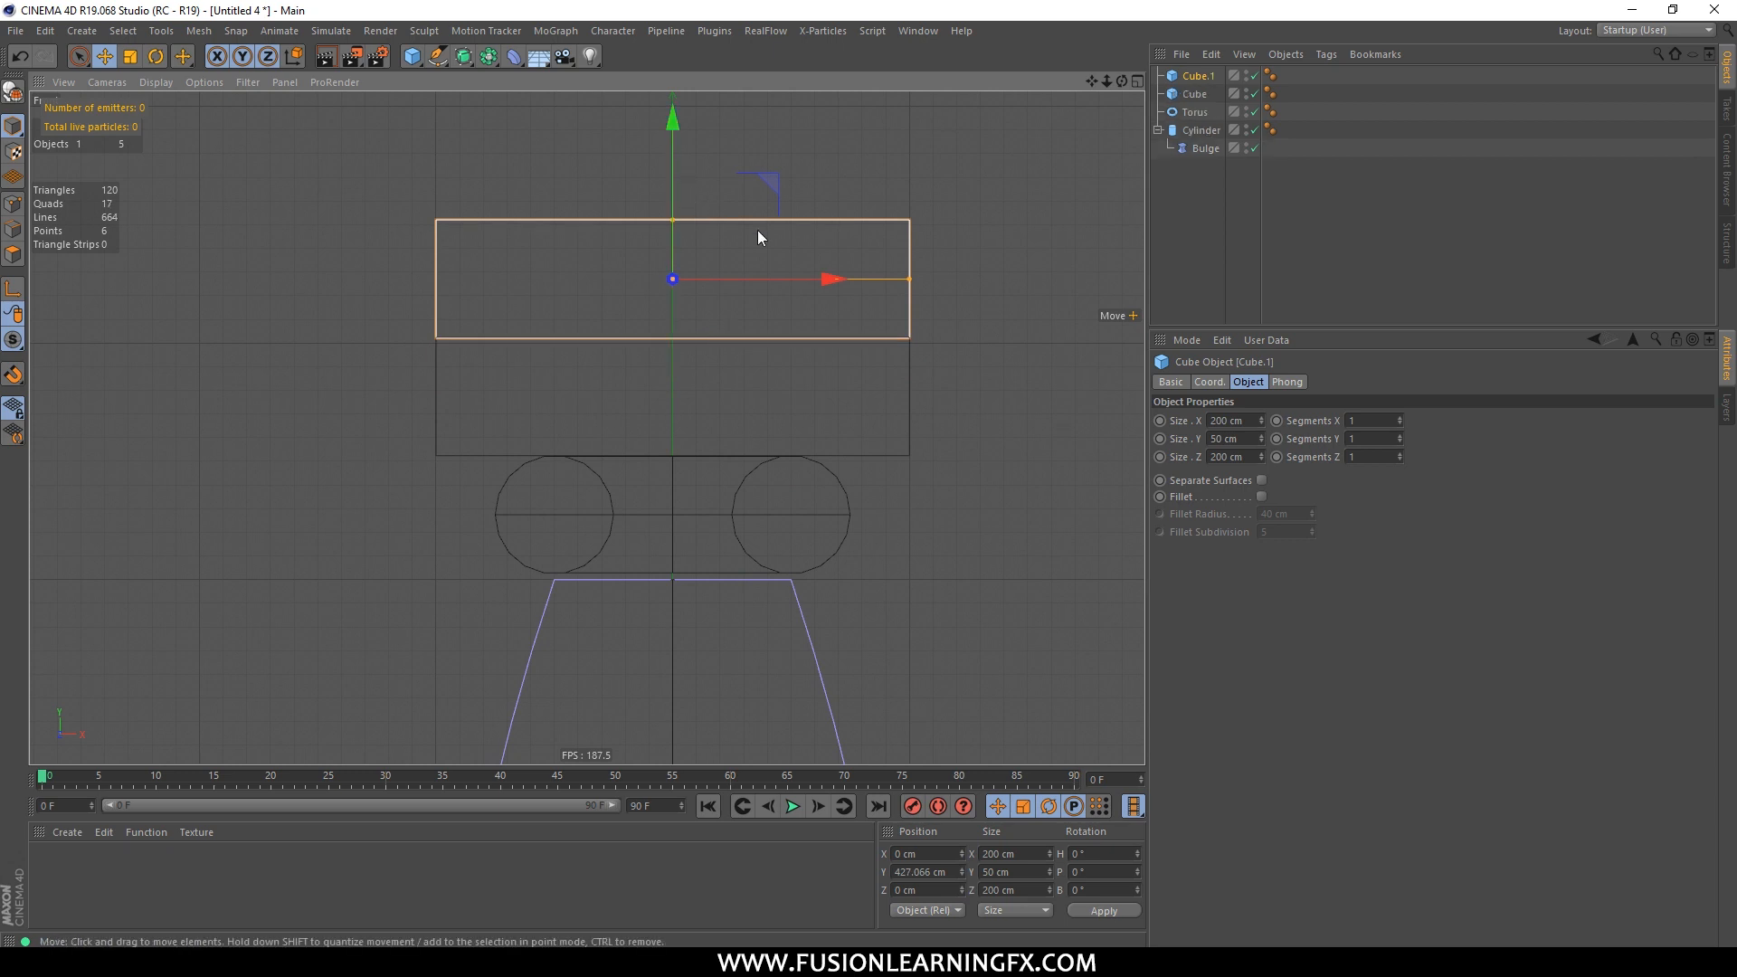
{"action": "left_click", "coordinate": [1249, 421]}
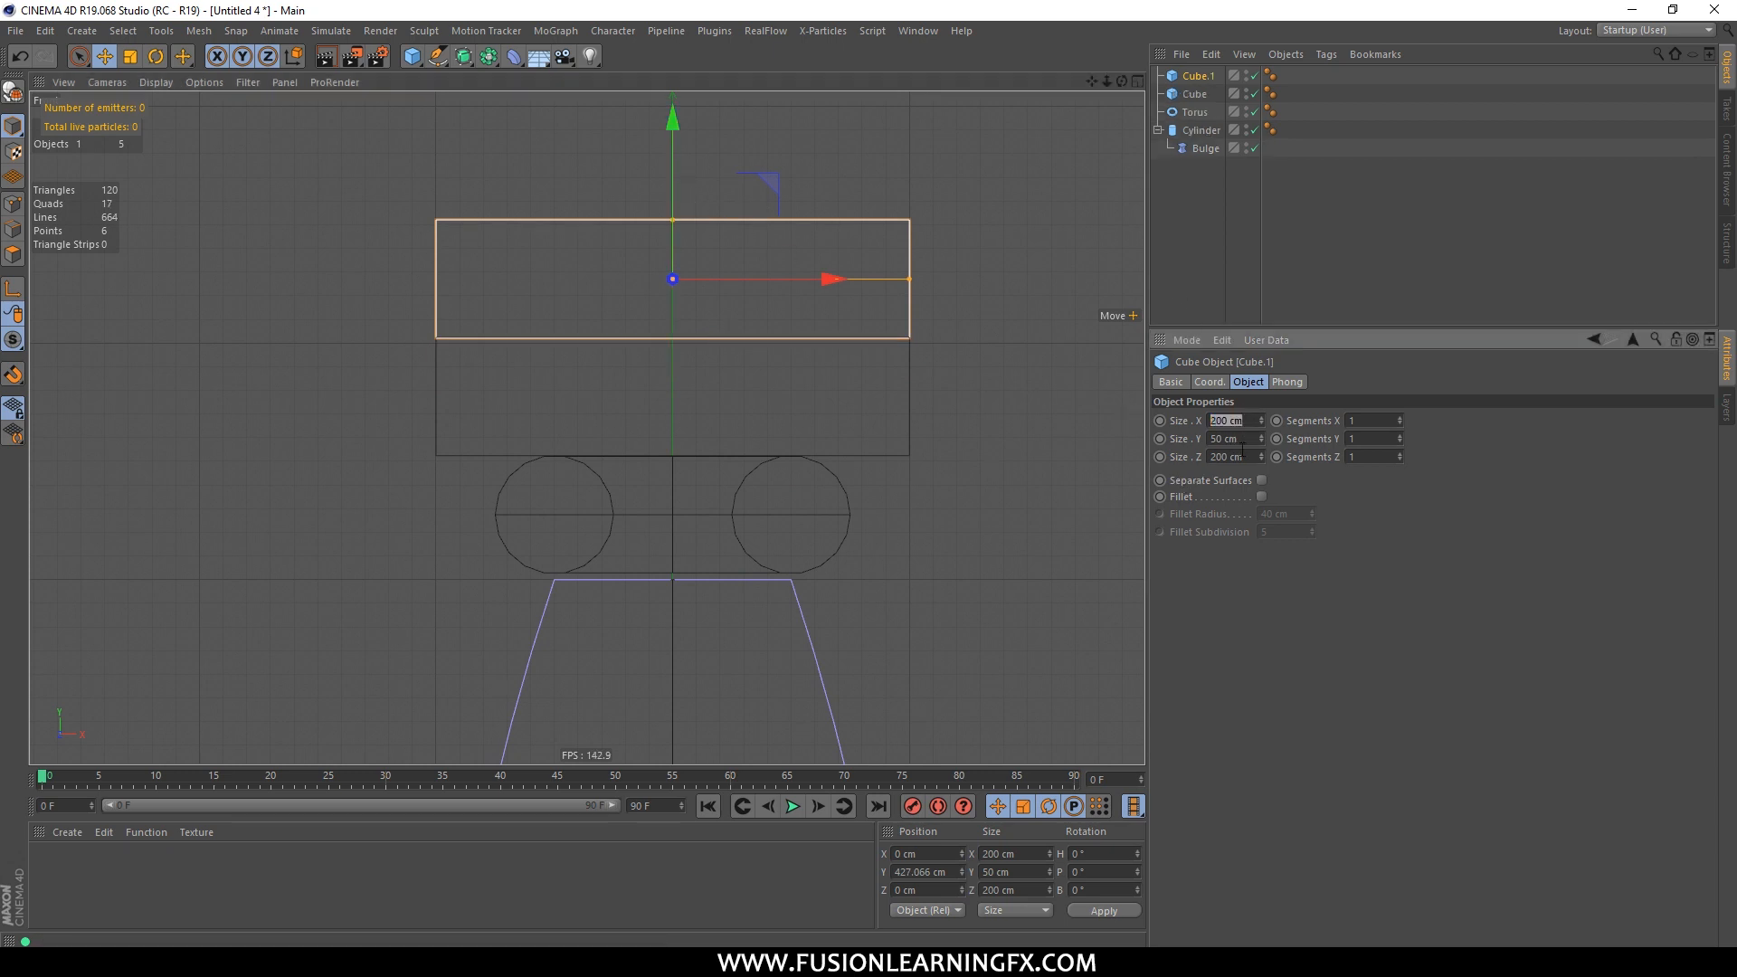
{"action": "type", "text": "250"}
{"action": "key", "text": "Return"}
{"action": "left_click", "coordinate": [1231, 457]}
{"action": "type", "text": "250"}
{"action": "key", "text": "Return"}
Step: Check the stacked cubes above the torus in perspective and in the front view of the whole column
{"action": "middle_click", "coordinate": [963, 348]}
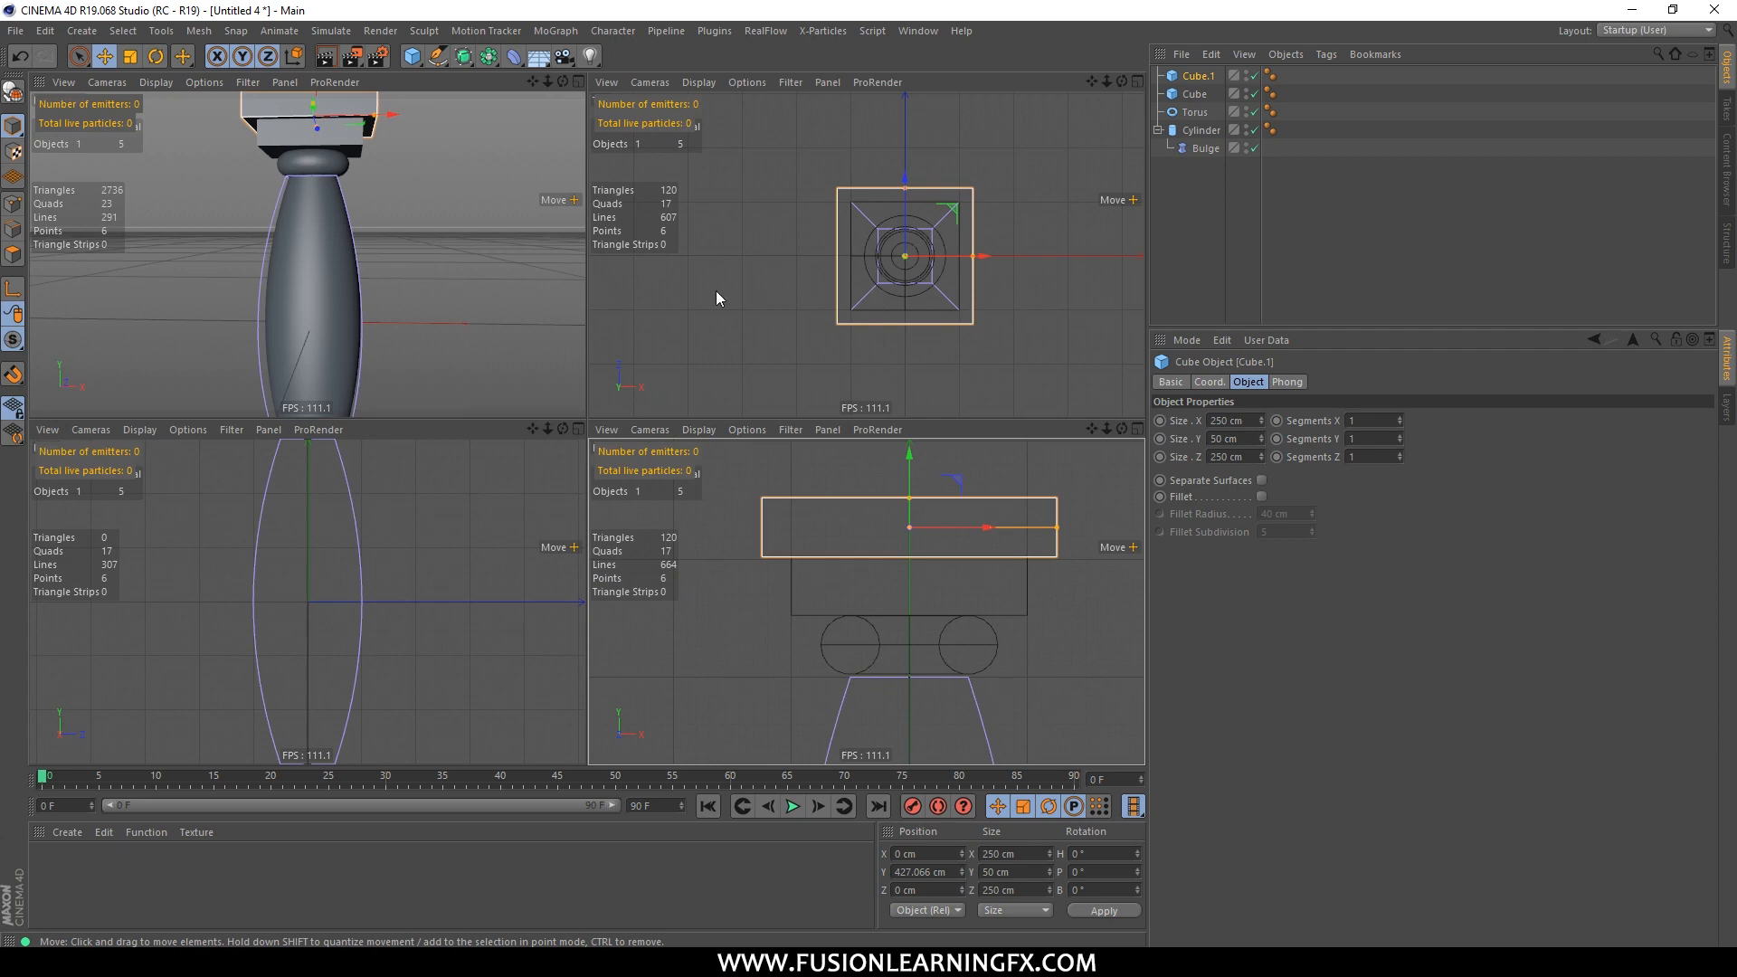
{"action": "middle_click", "coordinate": [563, 321]}
{"action": "middle_click", "coordinate": [769, 435]}
{"action": "middle_click", "coordinate": [541, 353]}
{"action": "left_click_drag", "start_coordinate": [867, 405], "coordinate": [822, 362], "text": "alt"}
{"action": "middle_click", "coordinate": [796, 344]}
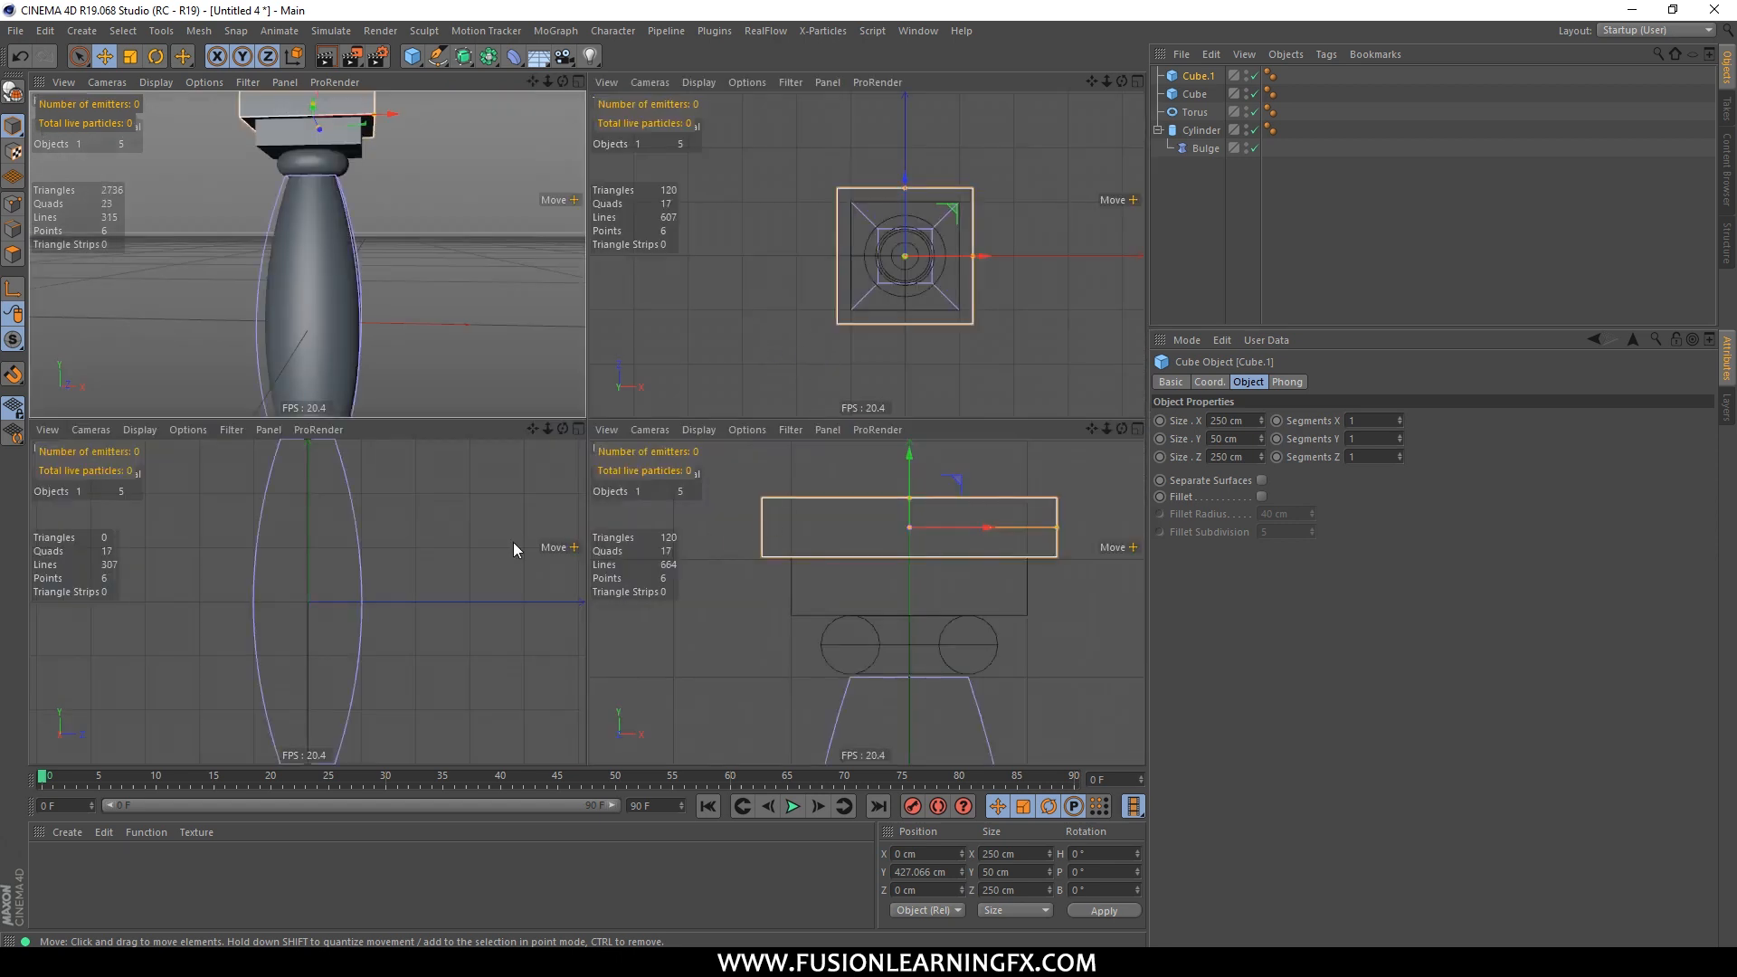
{"action": "middle_click", "coordinate": [892, 631]}
{"action": "scroll", "coordinate": [883, 583], "scroll_direction": "down", "scroll_amount": 4}
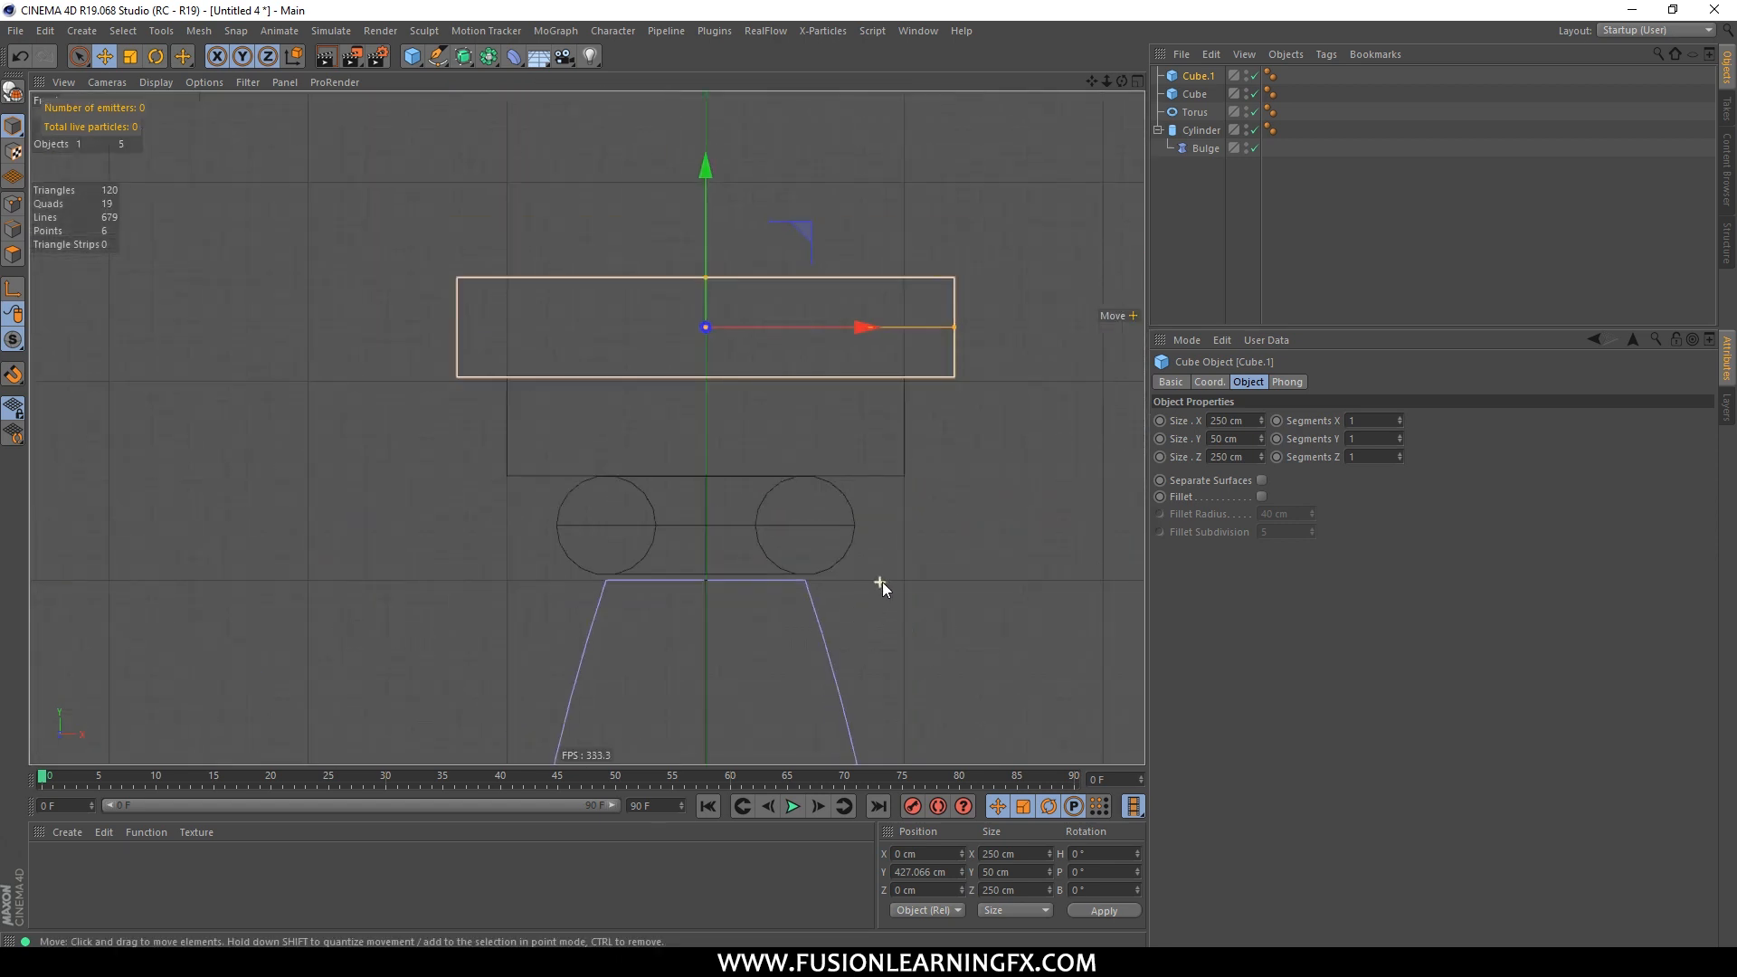
{"action": "middle_click_drag", "start_coordinate": [915, 551], "coordinate": [818, 256], "text": "alt"}
{"action": "scroll", "coordinate": [823, 289], "scroll_direction": "down", "scroll_amount": 2}
Step: Duplicate the torus and place the copy at the cylinder's lower end, at about Y -324 cm
{"action": "left_click", "coordinate": [1192, 95]}
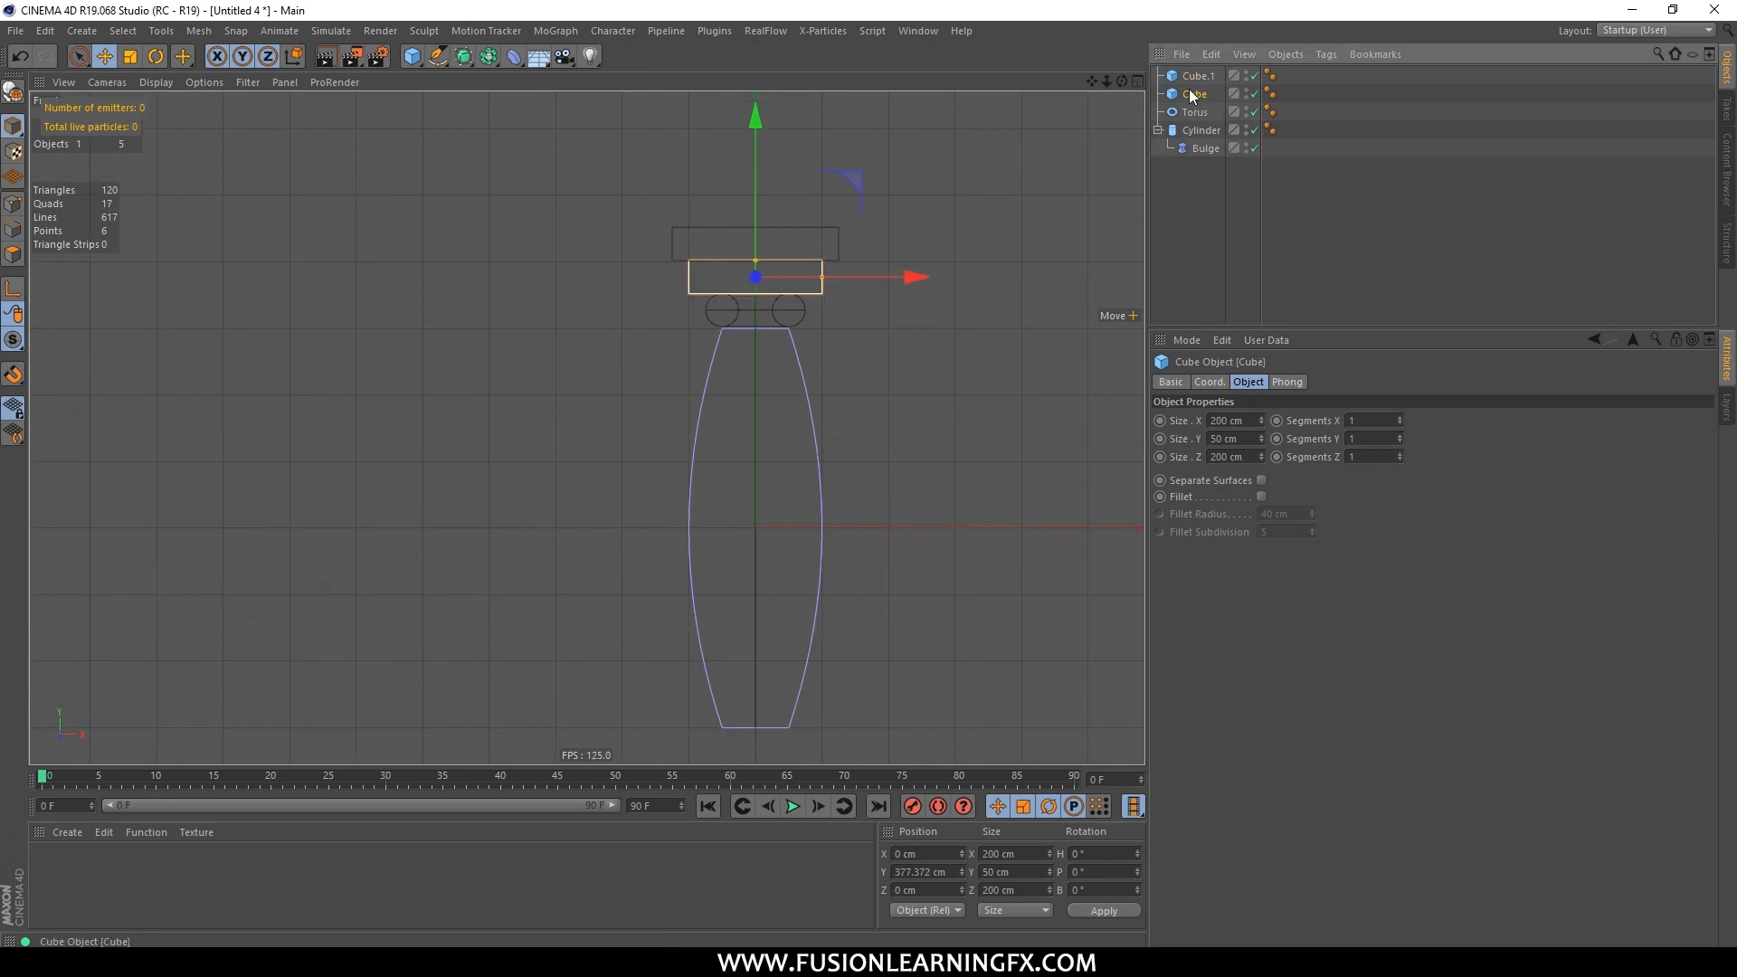
{"action": "middle_click_drag", "start_coordinate": [1054, 188], "coordinate": [1048, 134], "text": "alt"}
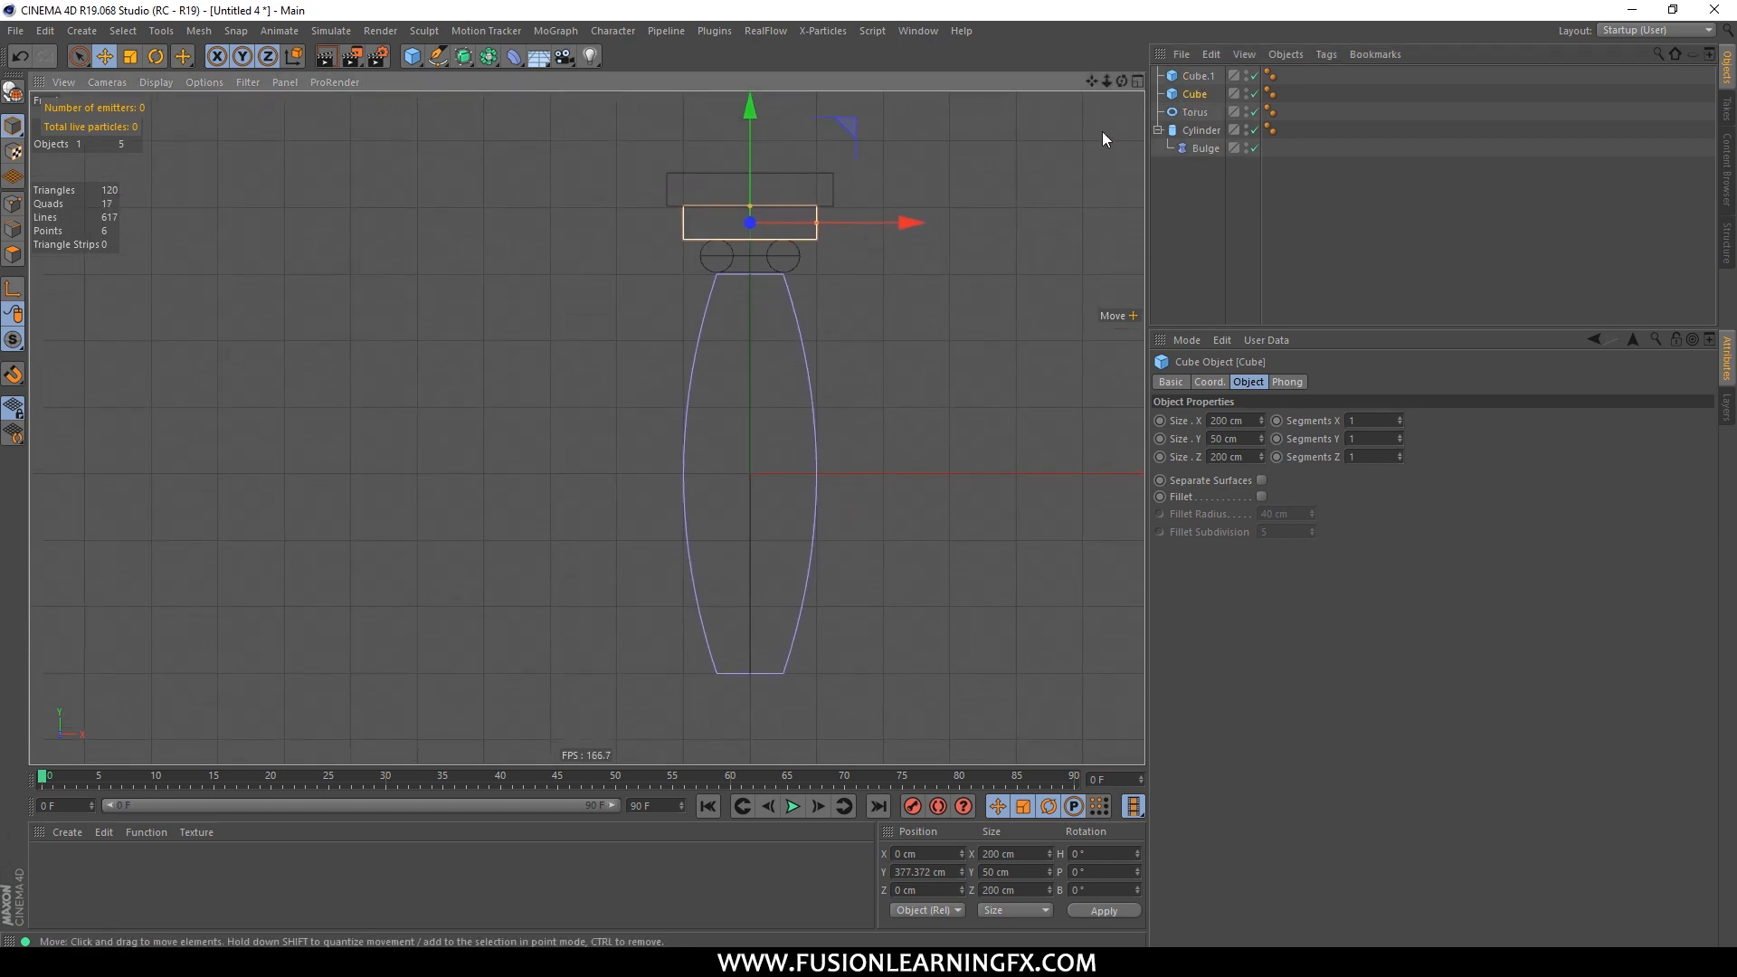
{"action": "left_click", "coordinate": [1193, 114]}
{"action": "middle_click_drag", "start_coordinate": [855, 252], "coordinate": [772, 193], "text": "alt"}
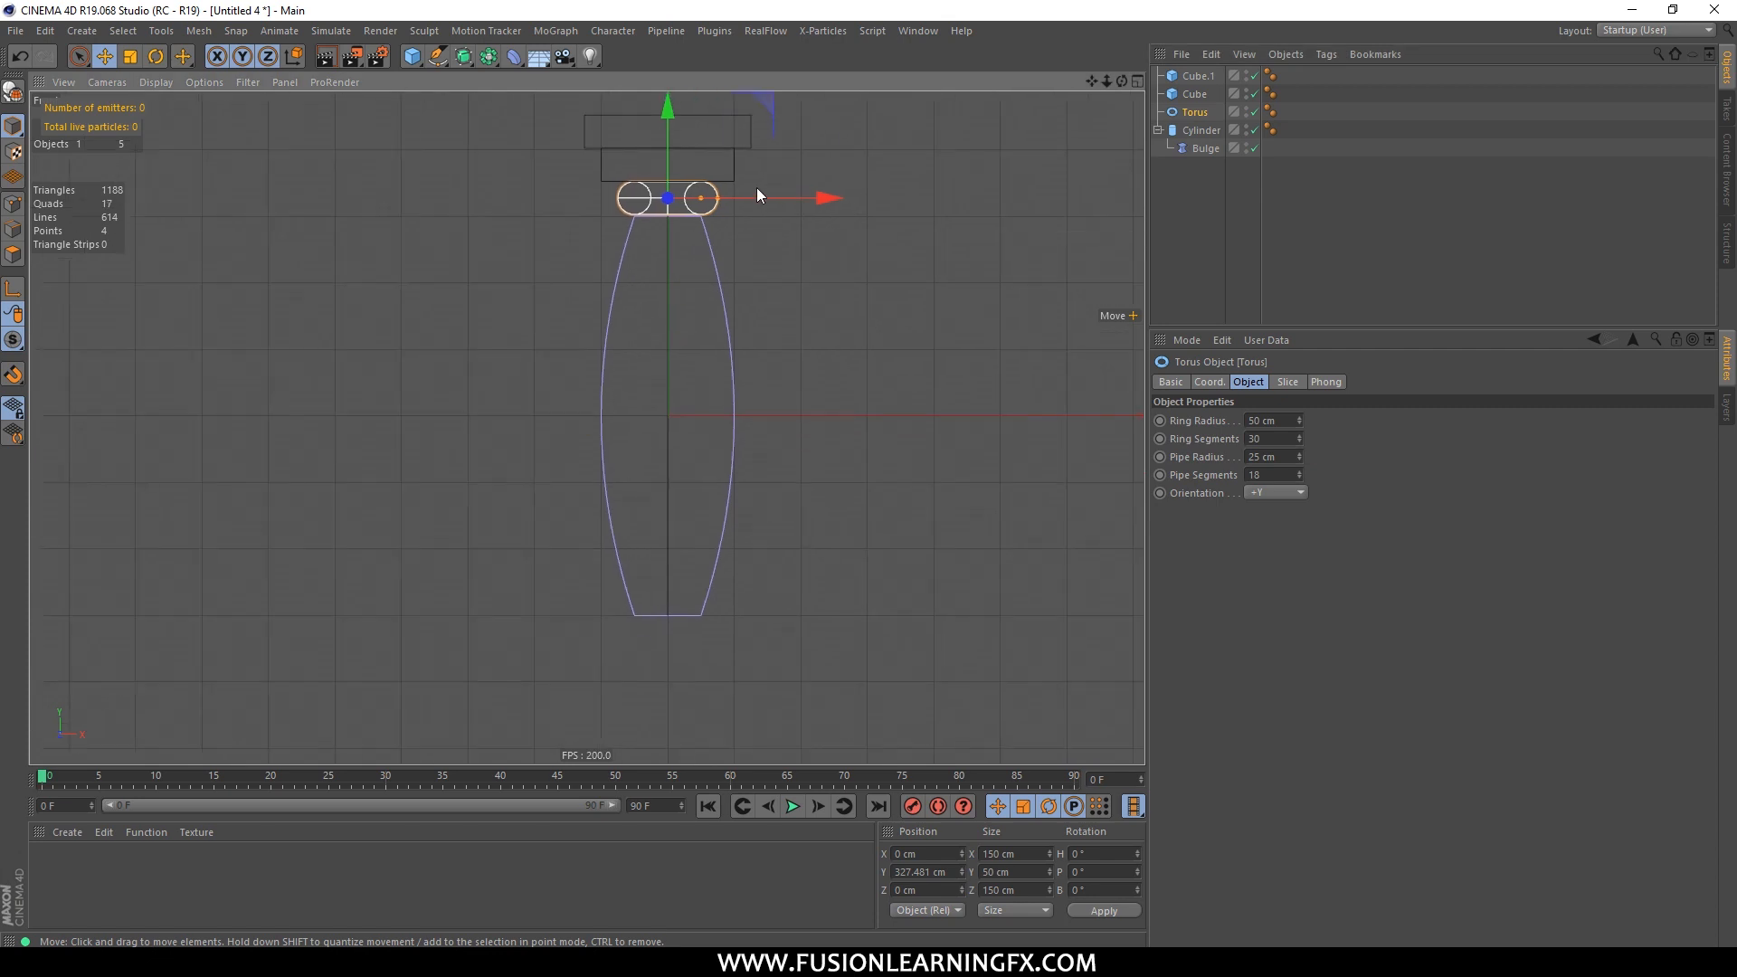
{"action": "left_click_drag", "start_coordinate": [668, 138], "coordinate": [660, 561], "text": "ctrl"}
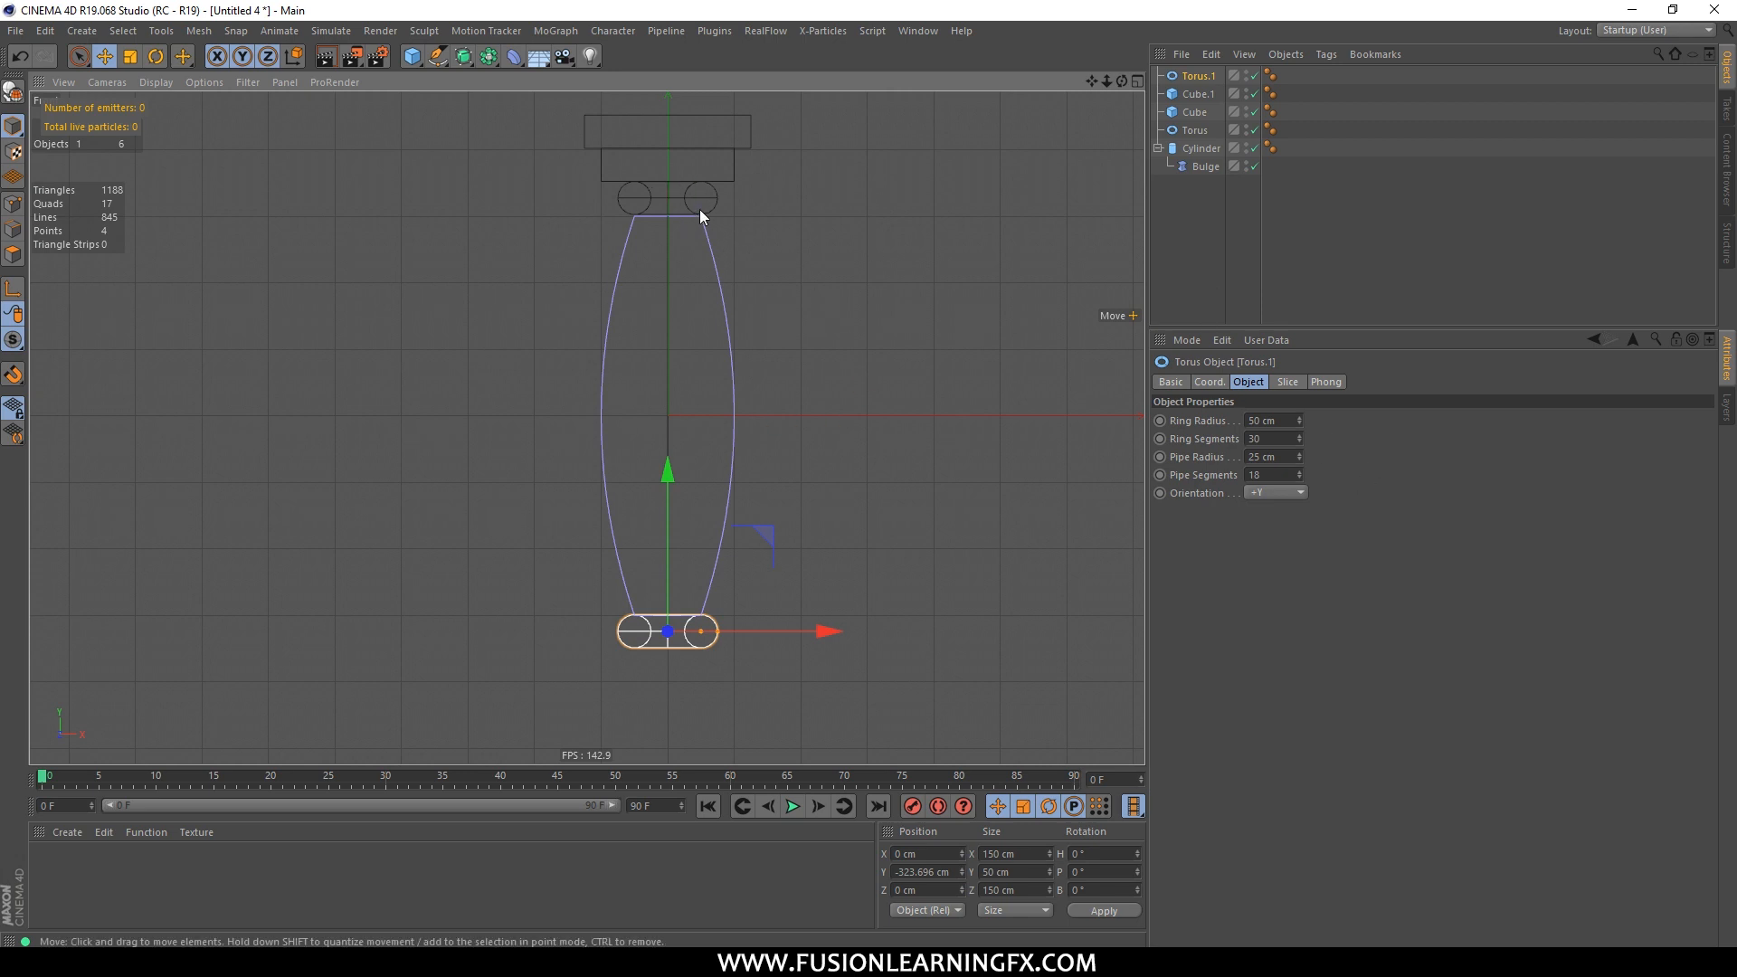
Step: Duplicate the smaller cube below the lower torus at about Y -376 cm and the larger cube beneath it at about Y -428 cm
{"action": "left_click", "coordinate": [1197, 112]}
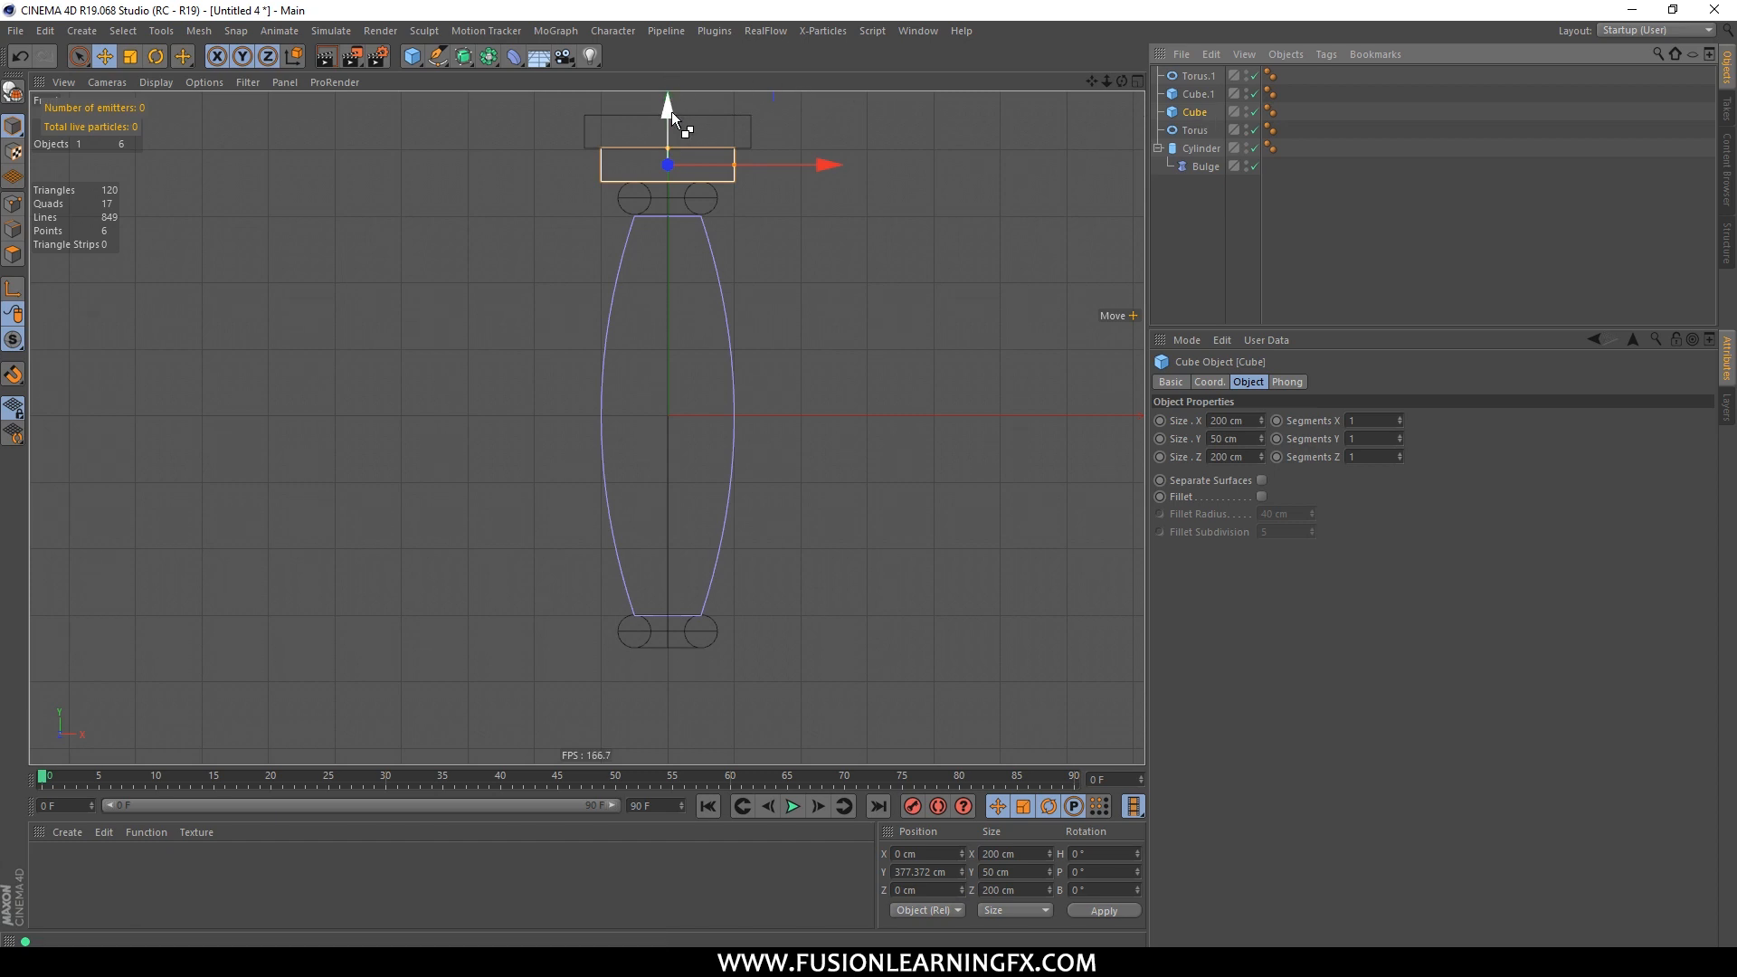
{"action": "left_click_drag", "start_coordinate": [670, 114], "coordinate": [715, 605], "text": "ctrl"}
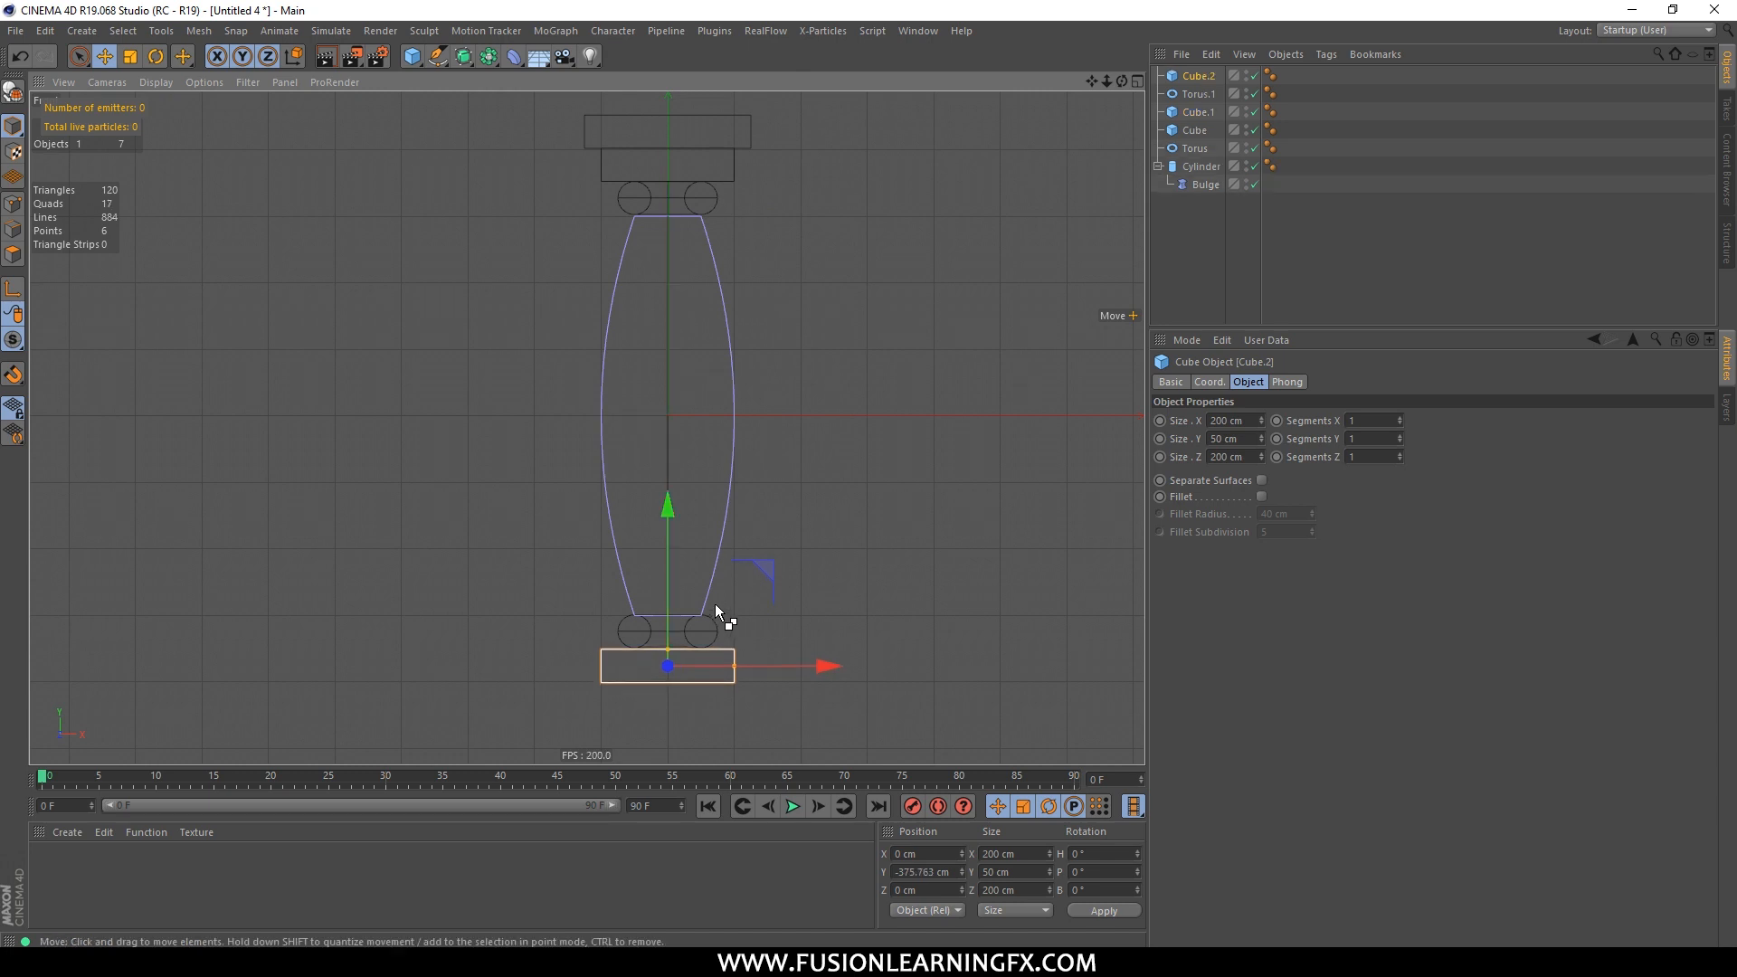
{"action": "left_click", "coordinate": [1193, 127]}
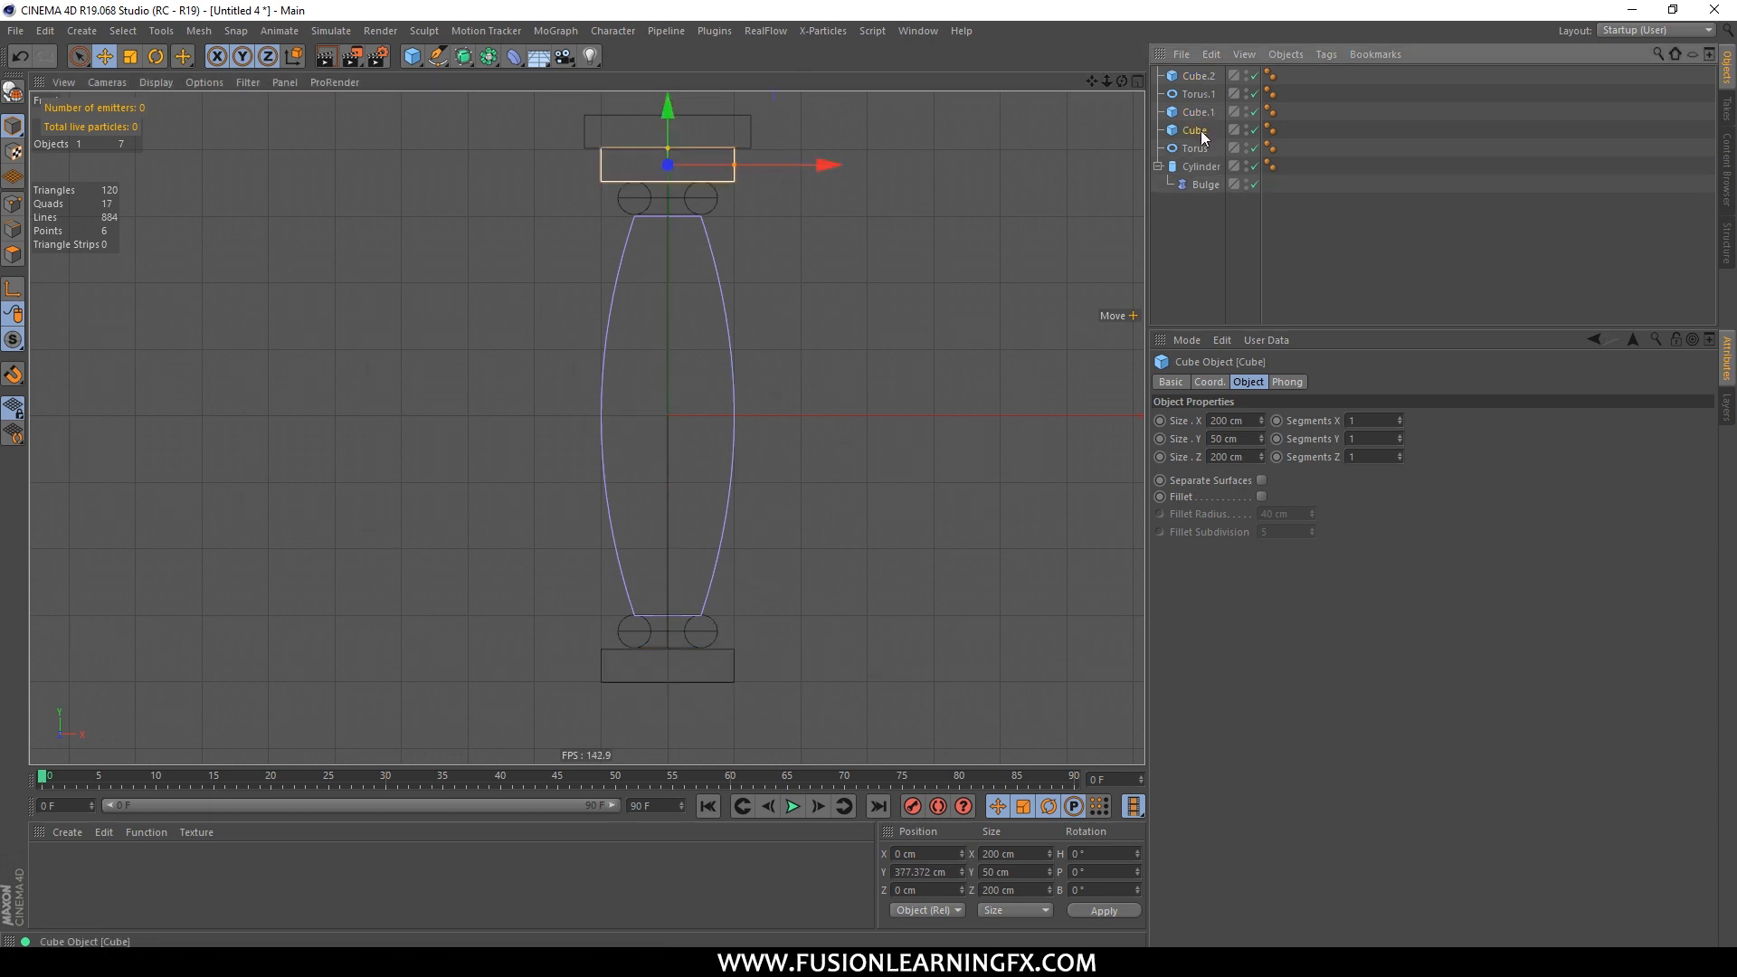
{"action": "left_click", "coordinate": [1197, 115]}
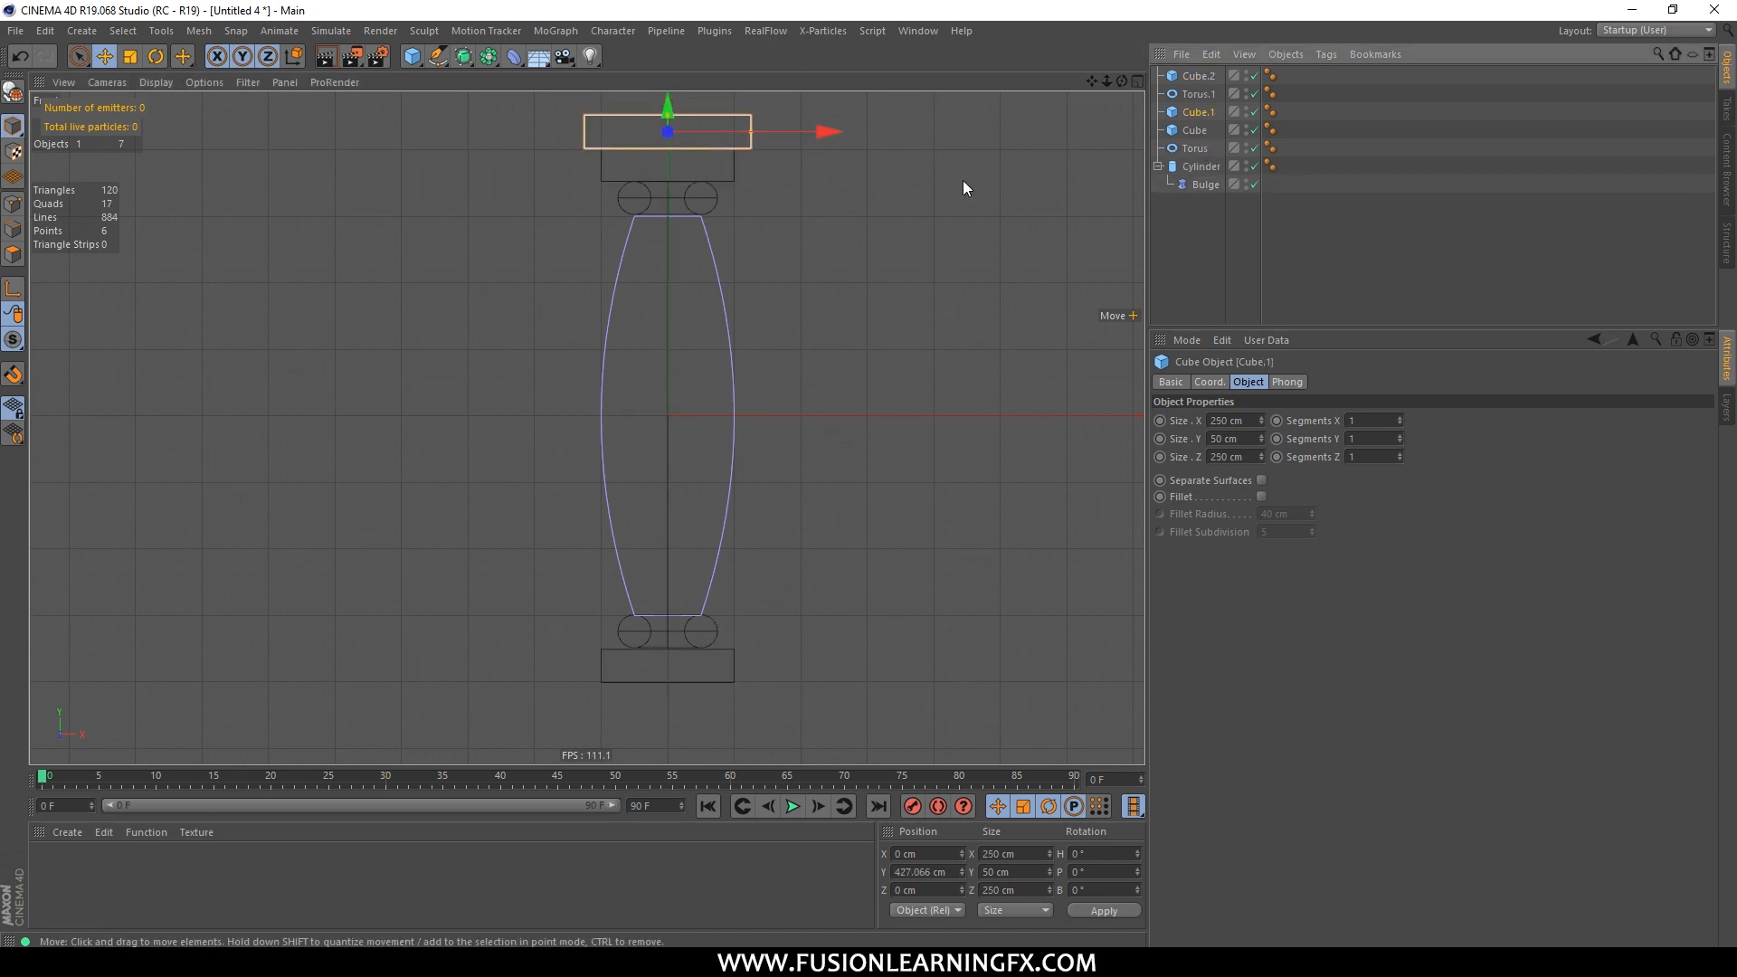
{"action": "left_click_drag", "start_coordinate": [677, 117], "coordinate": [761, 672], "text": "ctrl"}
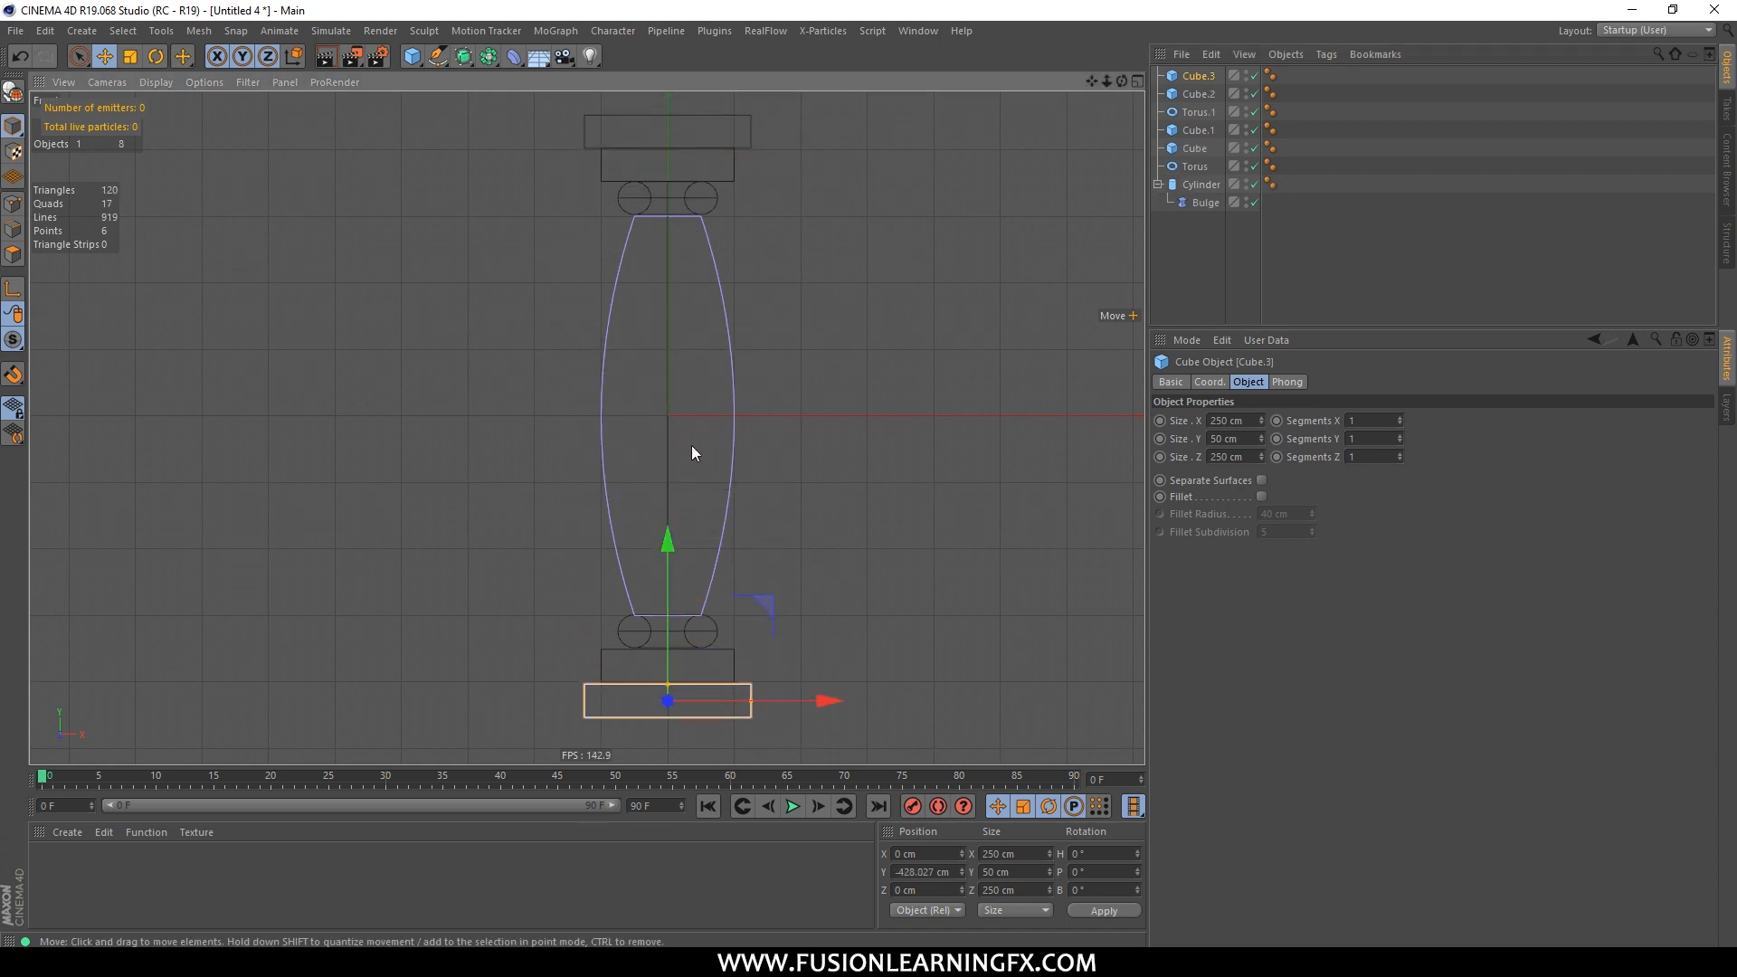
Step: Inspect the assembled column with its top and base in the perspective view
{"action": "middle_click", "coordinate": [693, 447]}
{"action": "middle_click", "coordinate": [531, 370]}
{"action": "scroll", "coordinate": [960, 479], "scroll_direction": "down", "scroll_amount": 6}
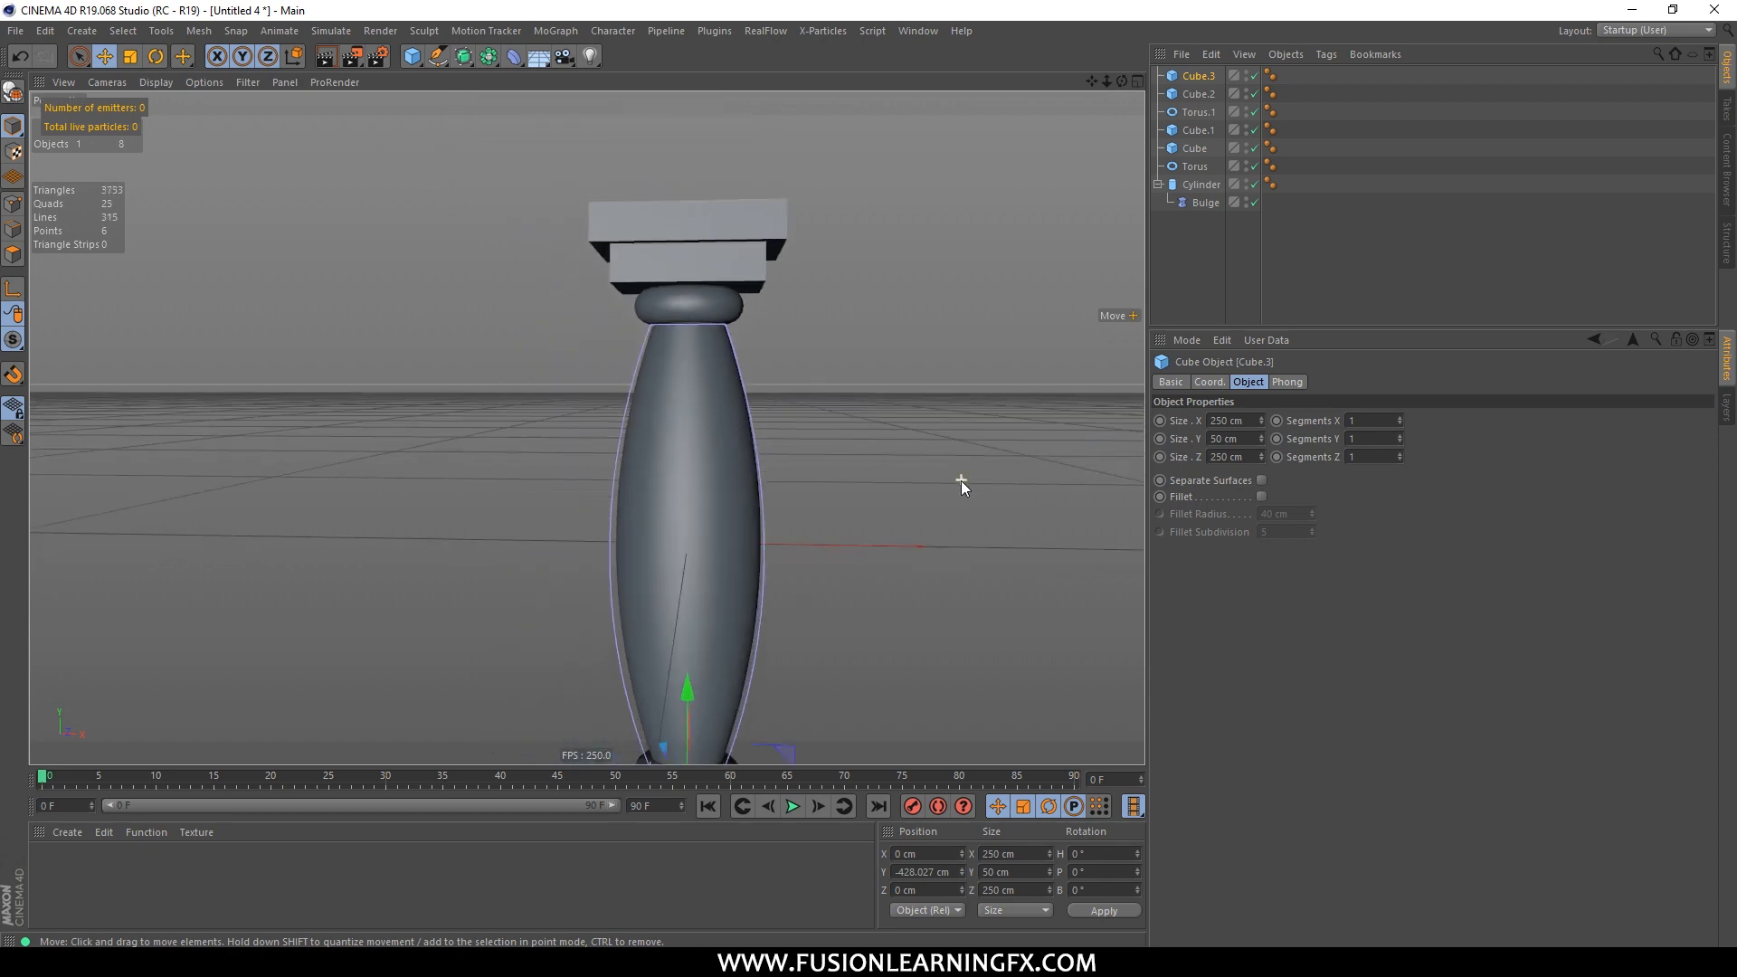
{"action": "left_click_drag", "start_coordinate": [755, 380], "coordinate": [637, 253], "text": "alt"}
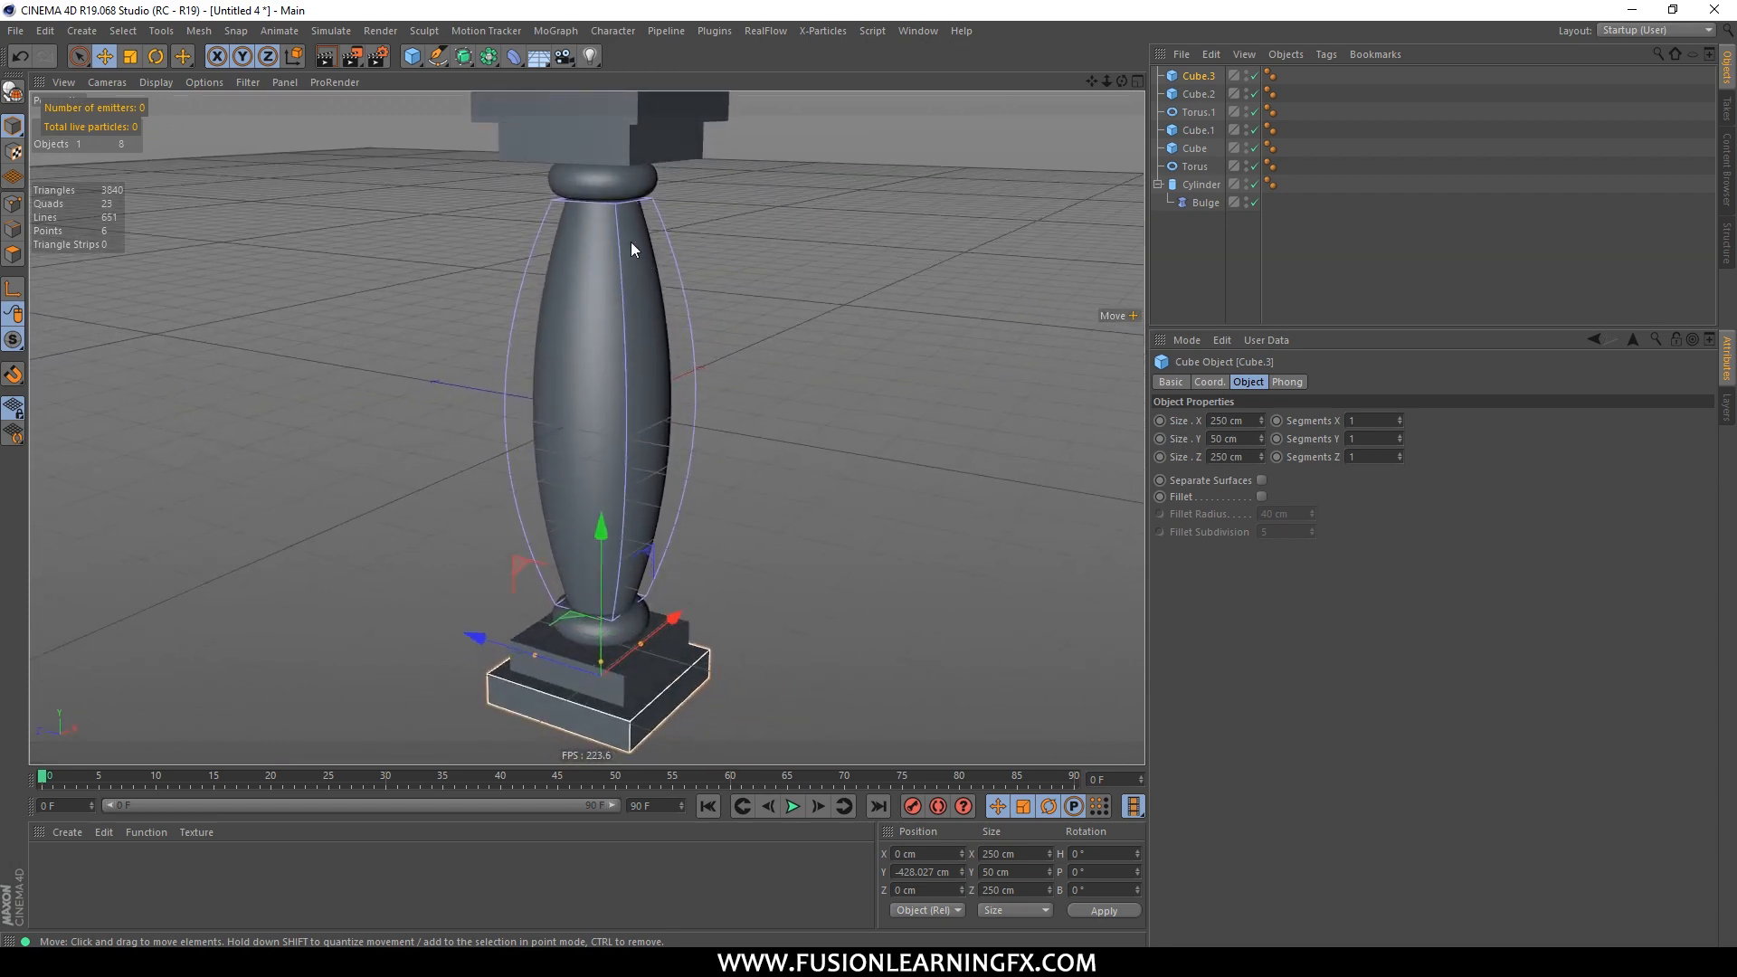
{"action": "left_click_drag", "start_coordinate": [603, 387], "coordinate": [742, 389], "text": "alt"}
Step: Enable Fillet on all four cubes together and reduce their fillet radius to give softly rounded edges
{"action": "left_click", "coordinate": [1196, 95], "text": "ctrl"}
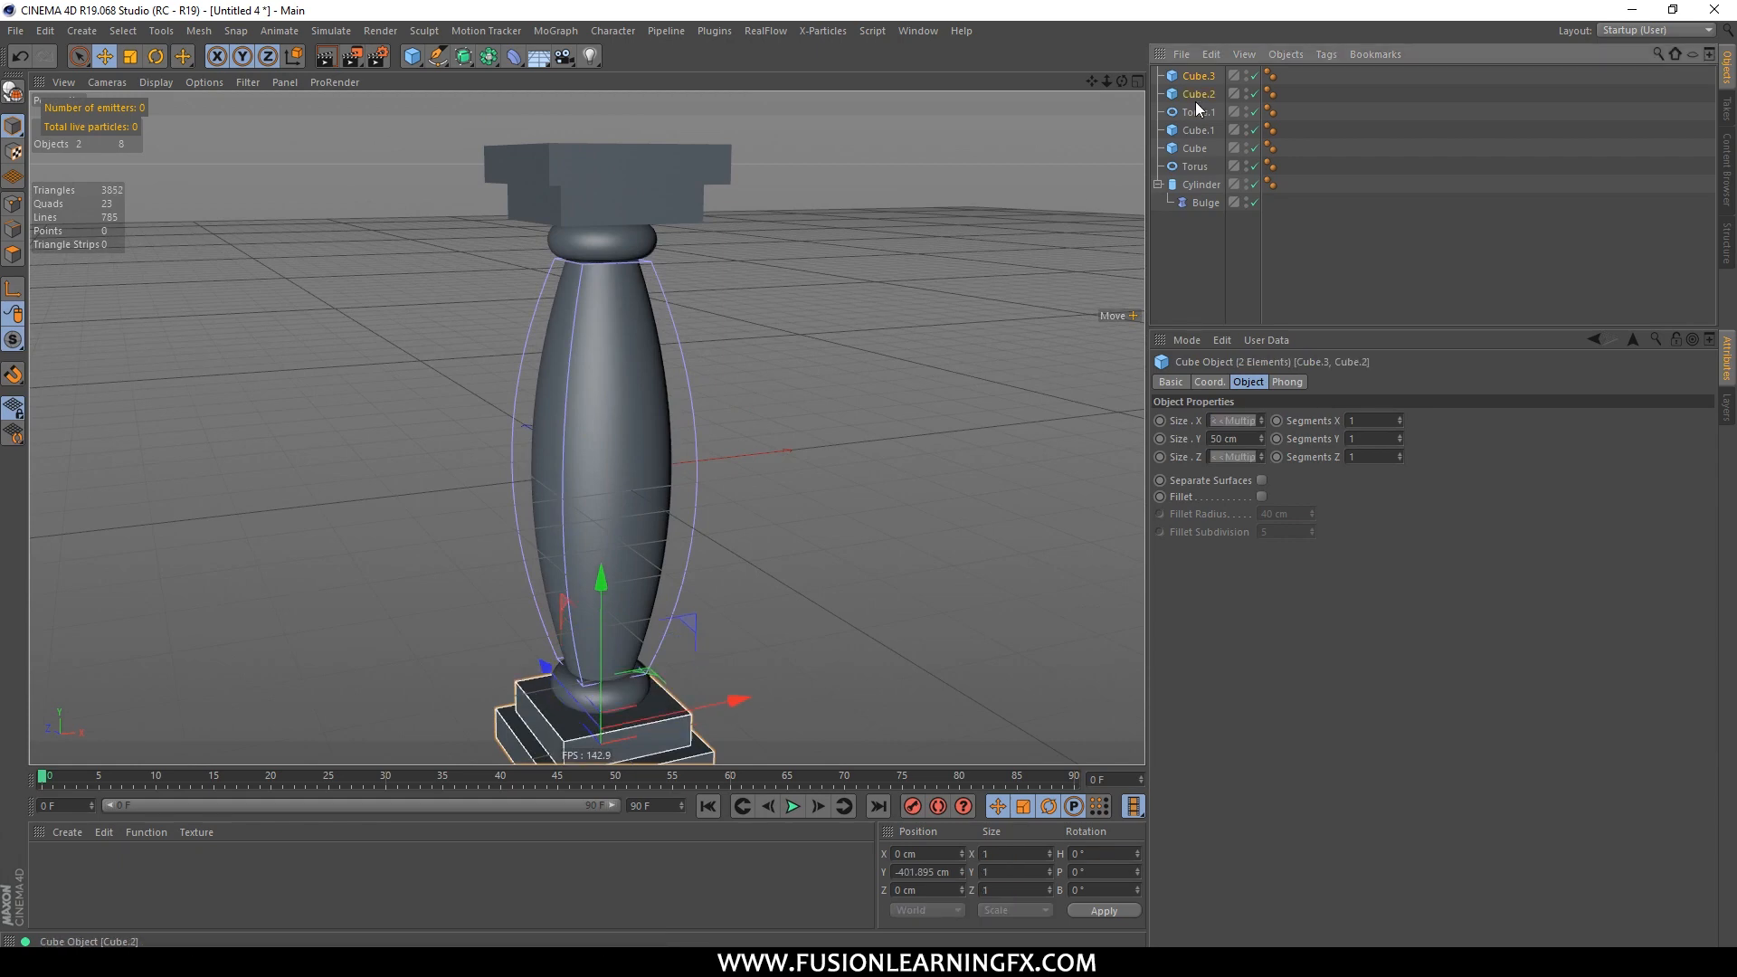
{"action": "left_click", "coordinate": [1198, 130], "text": "ctrl"}
{"action": "left_click", "coordinate": [1194, 149], "text": "ctrl"}
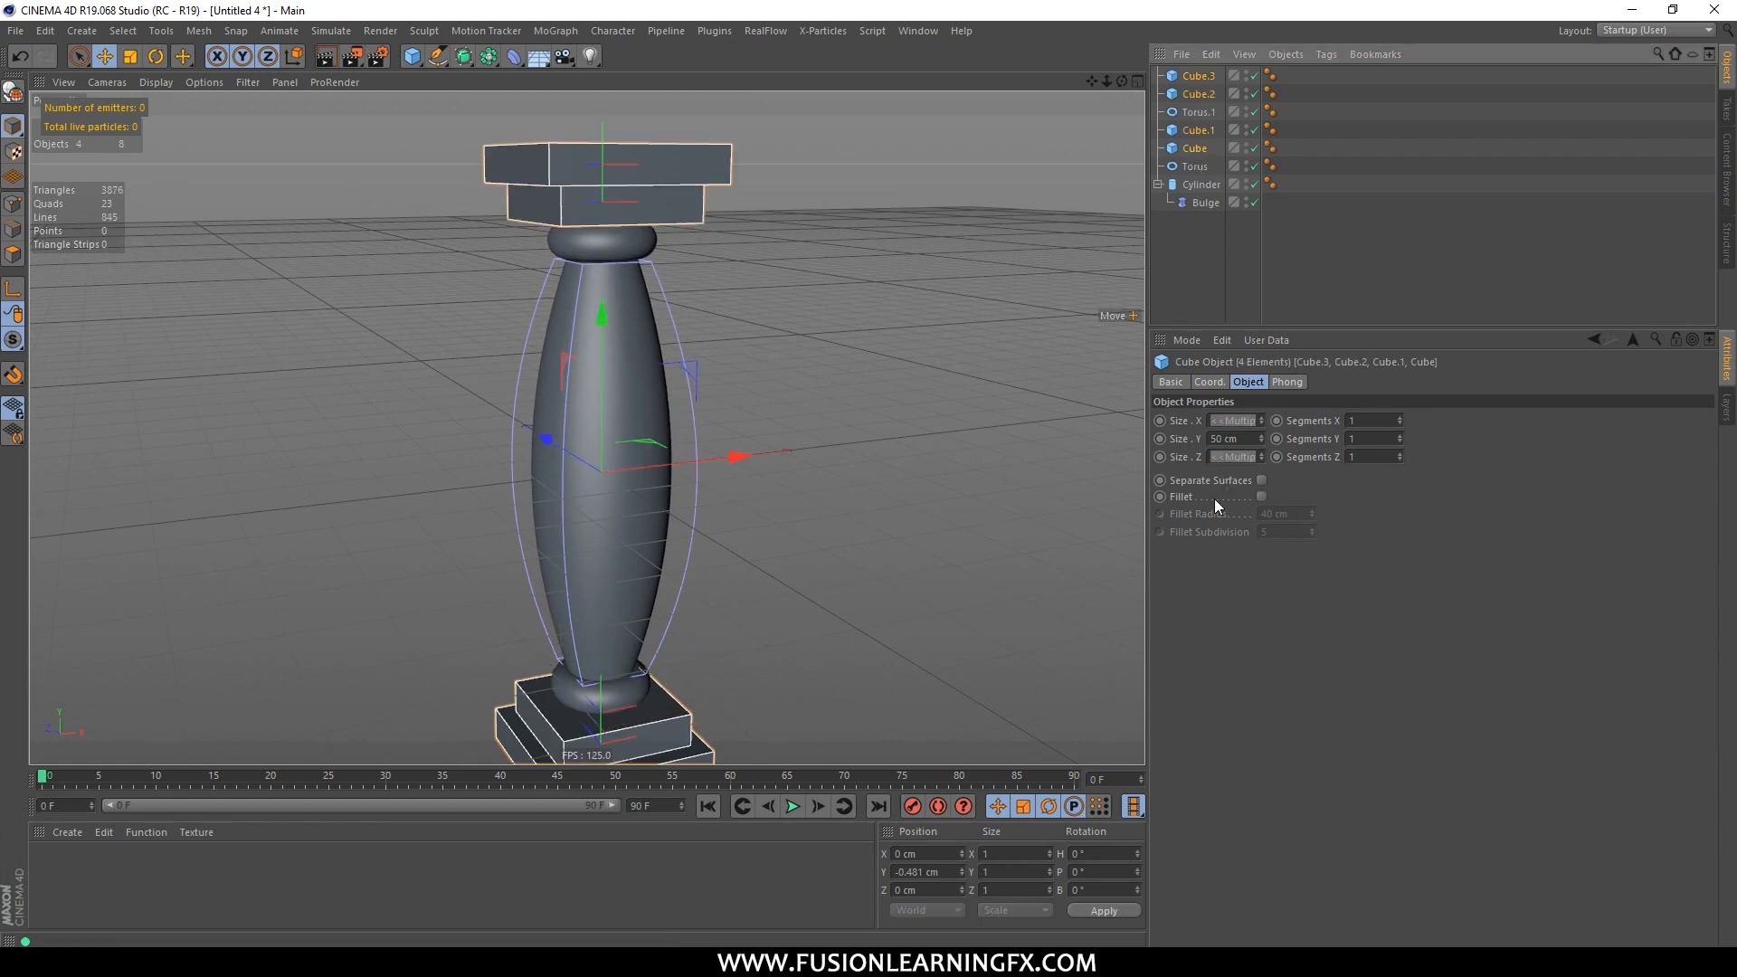
{"action": "left_click", "coordinate": [1262, 498]}
{"action": "left_click", "coordinate": [1299, 515]}
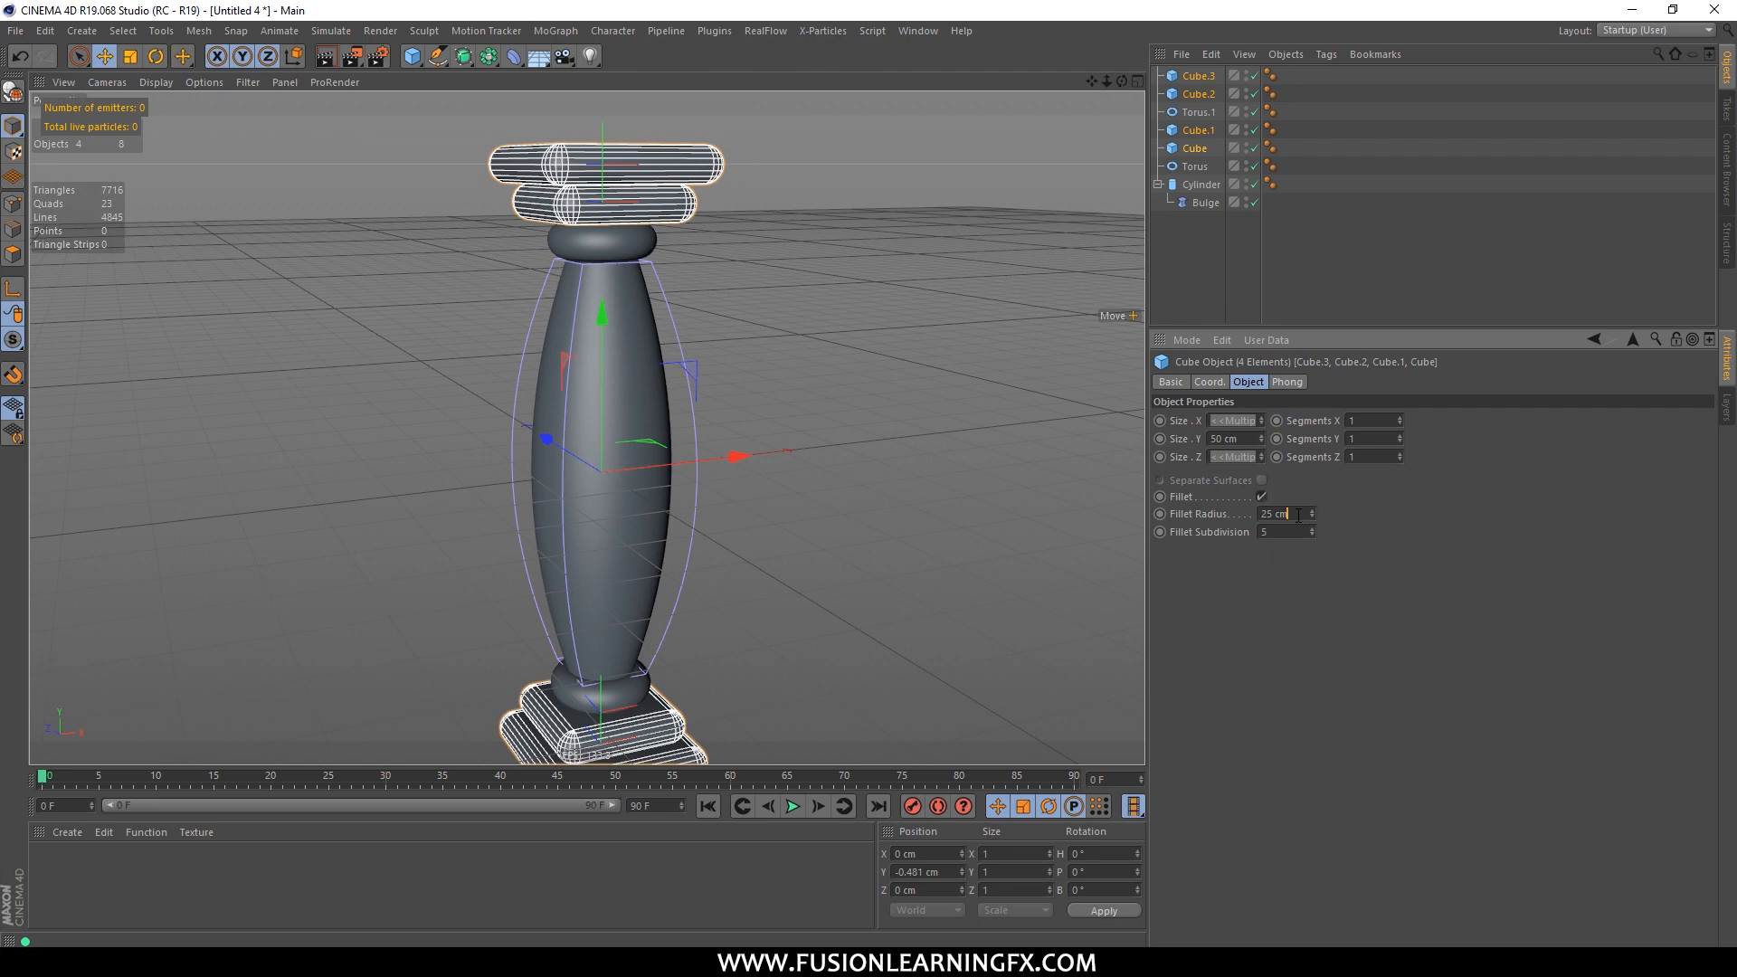
{"action": "key", "text": "Delete"}
{"action": "key", "text": "Return"}
{"action": "left_click", "coordinate": [863, 373]}
{"action": "left_click_drag", "start_coordinate": [863, 373], "coordinate": [898, 387], "text": "alt"}
{"action": "scroll", "coordinate": [801, 389], "scroll_direction": "up", "scroll_amount": 3}
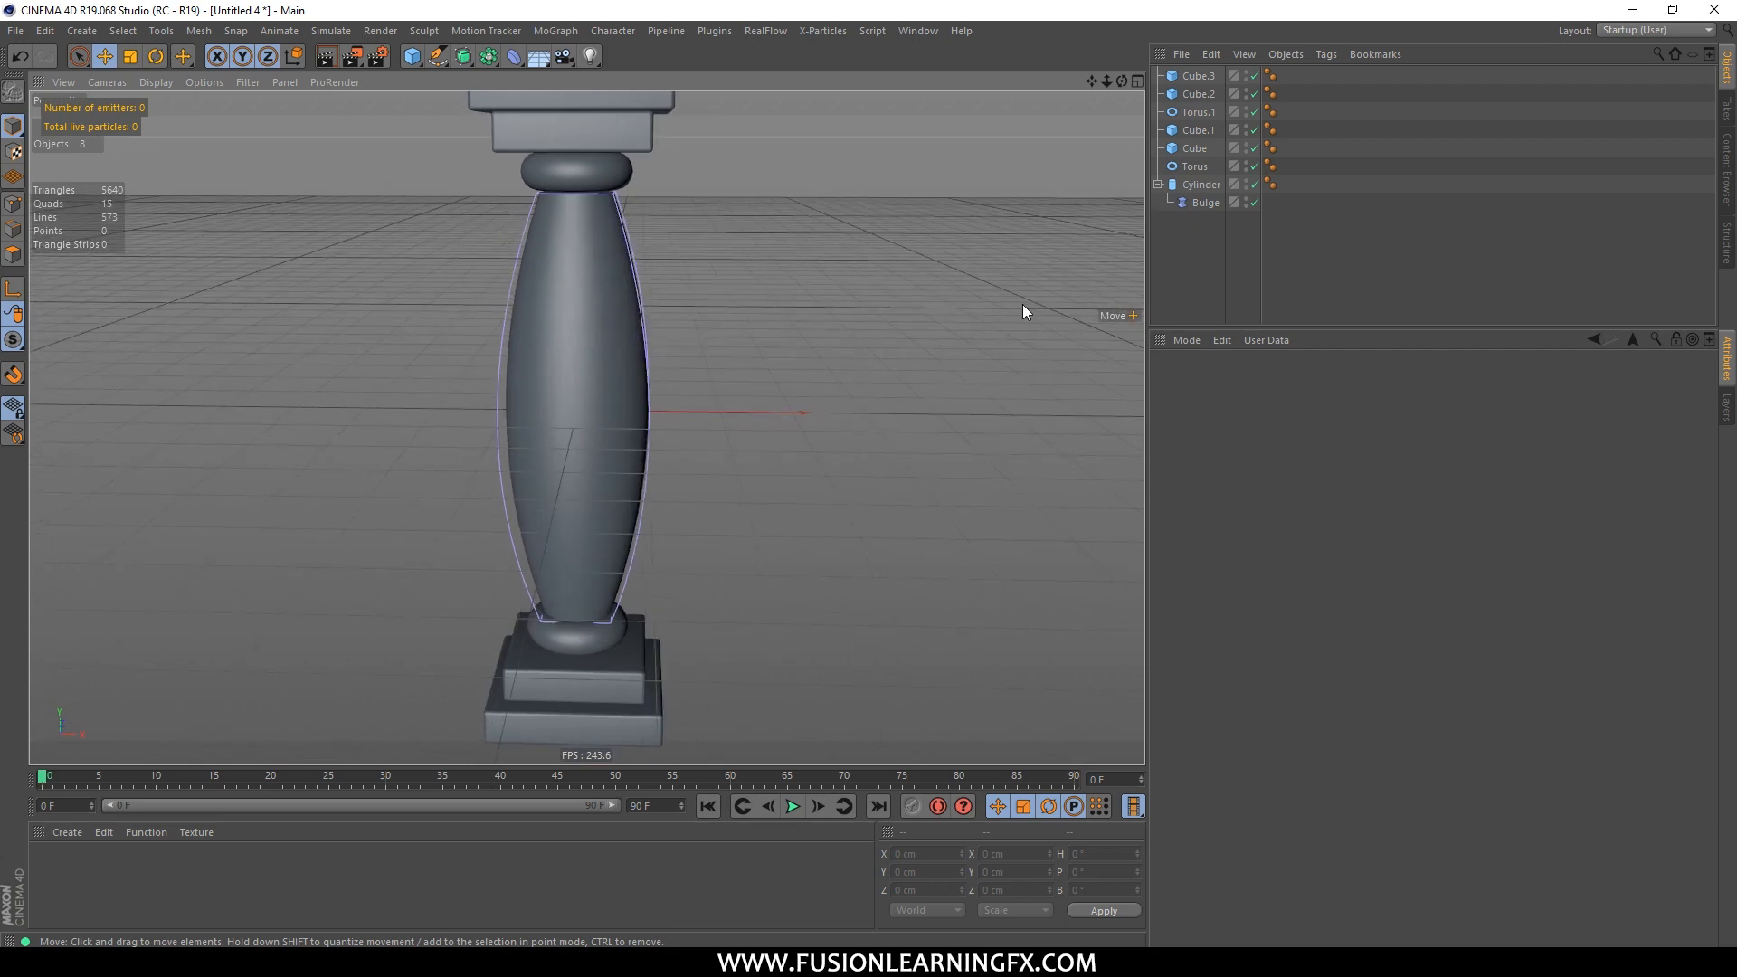
{"action": "left_click_drag", "start_coordinate": [941, 329], "coordinate": [872, 314], "text": "alt"}
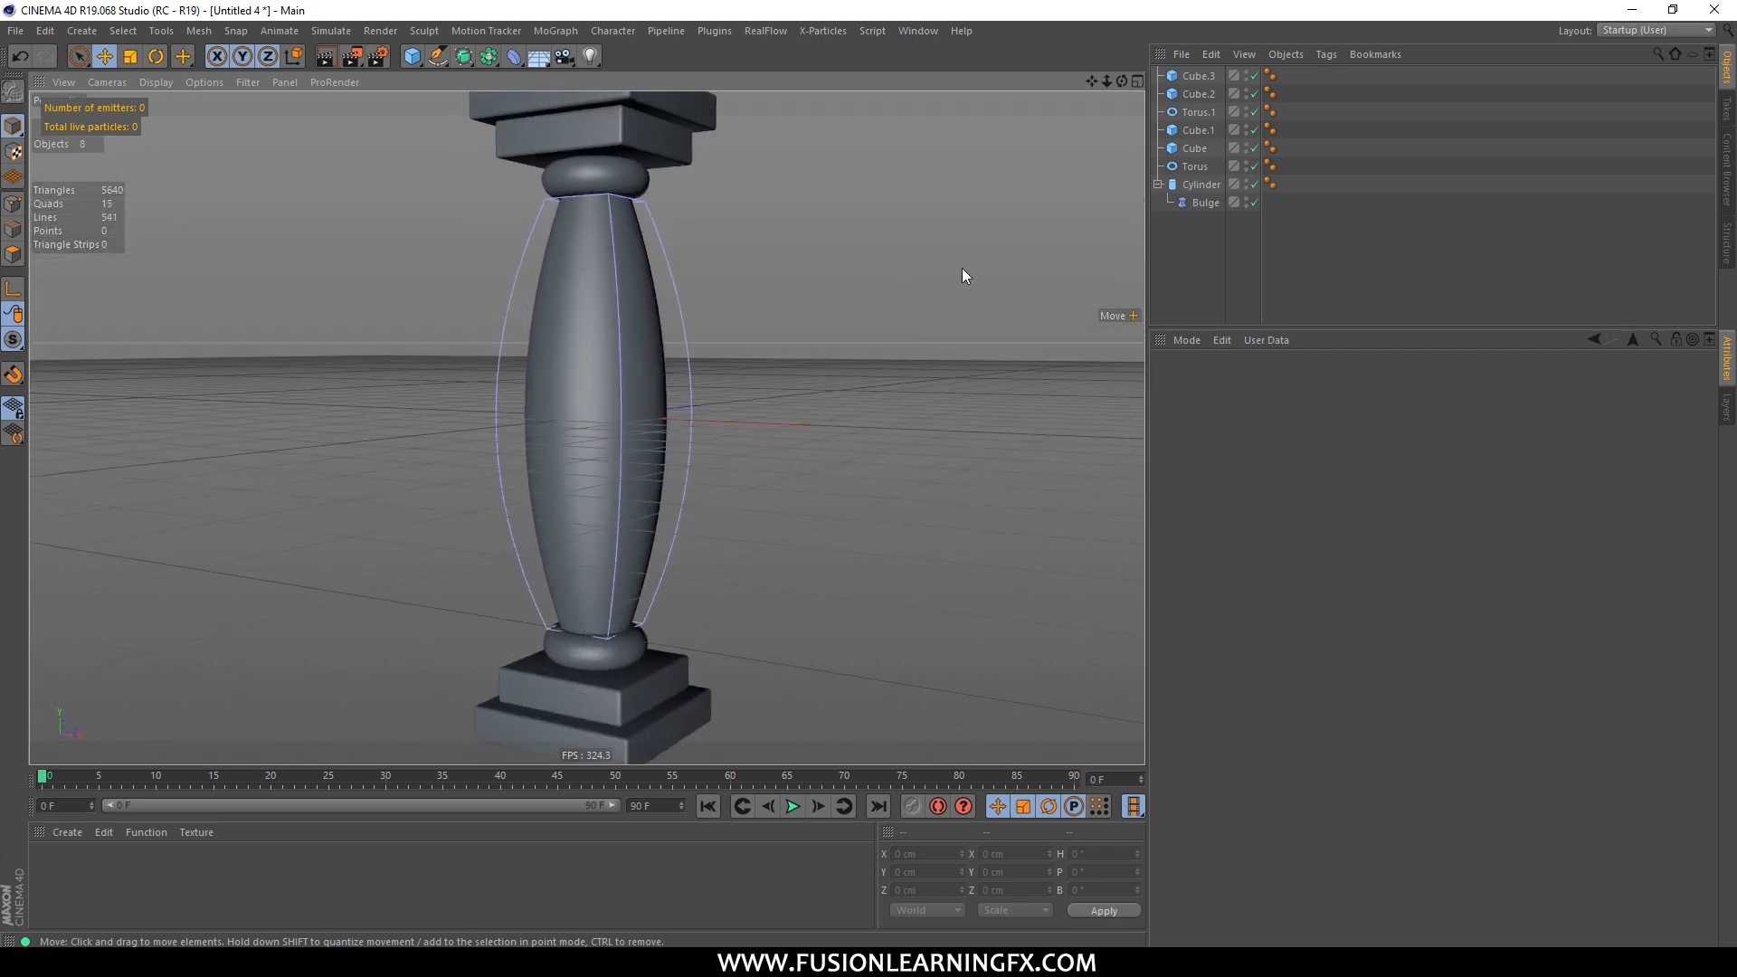
Step: Group all the column's objects, including the cylinder with its Bulge deformer, under one null
{"action": "key", "text": "ctrl+a"}
{"action": "left_click_drag", "start_coordinate": [975, 192], "coordinate": [905, 343], "text": "alt"}
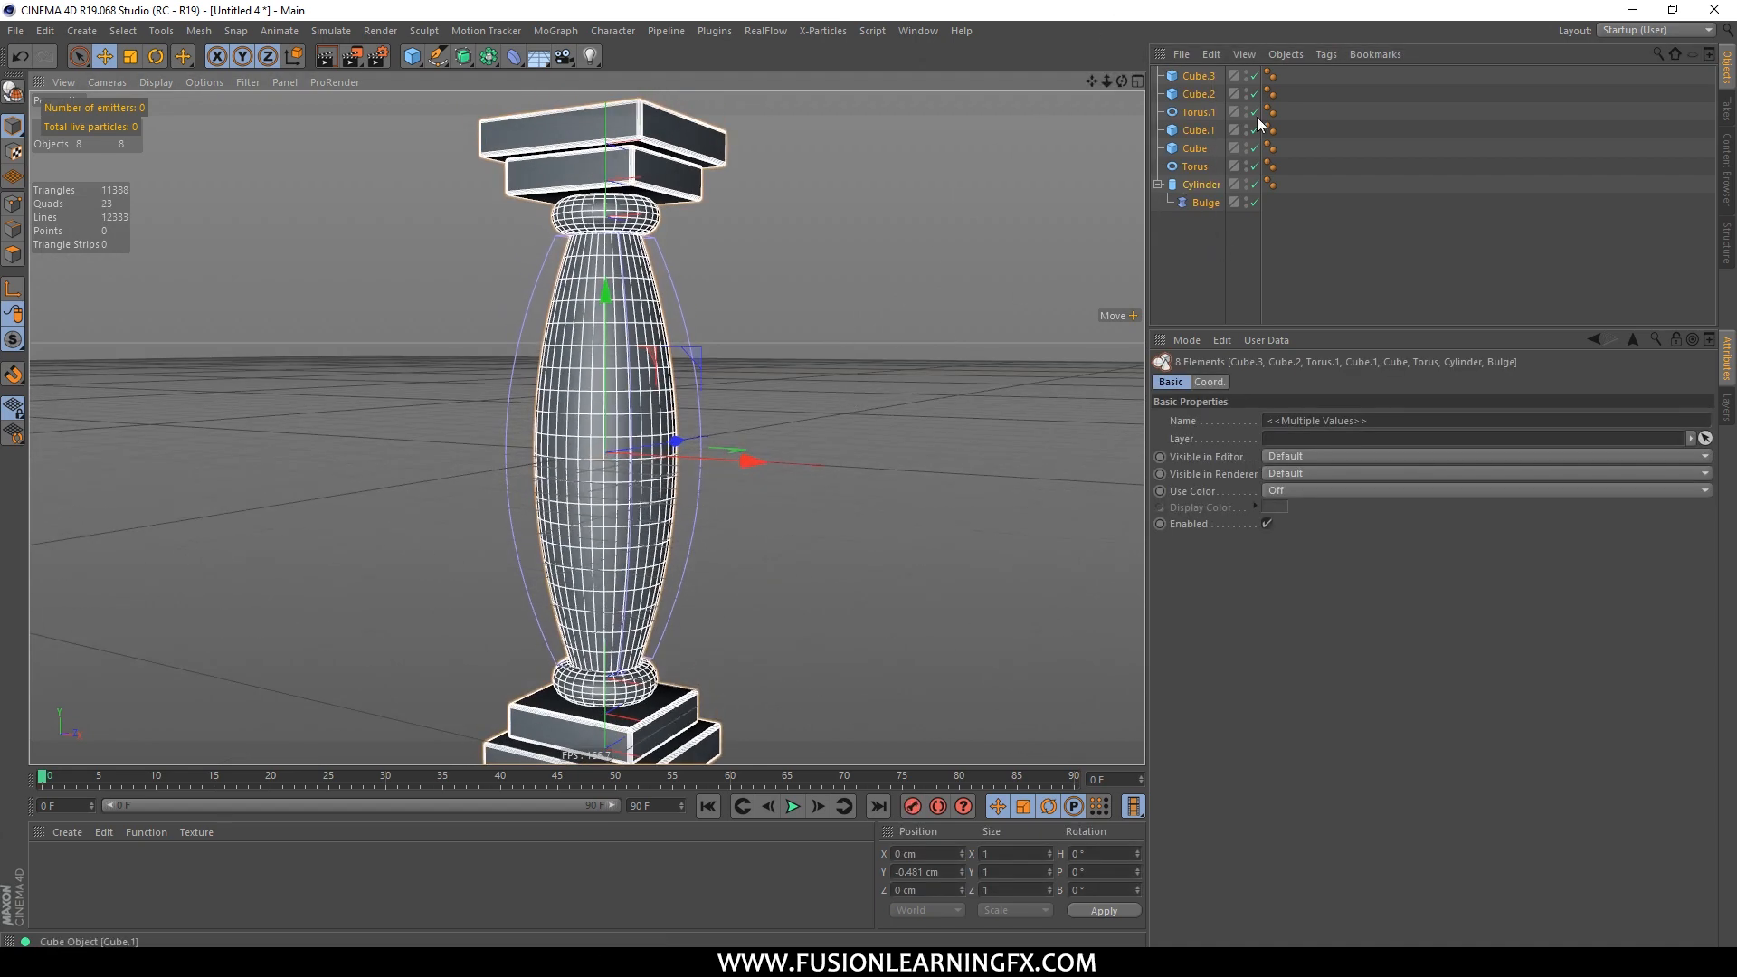
{"action": "left_click", "coordinate": [1286, 60]}
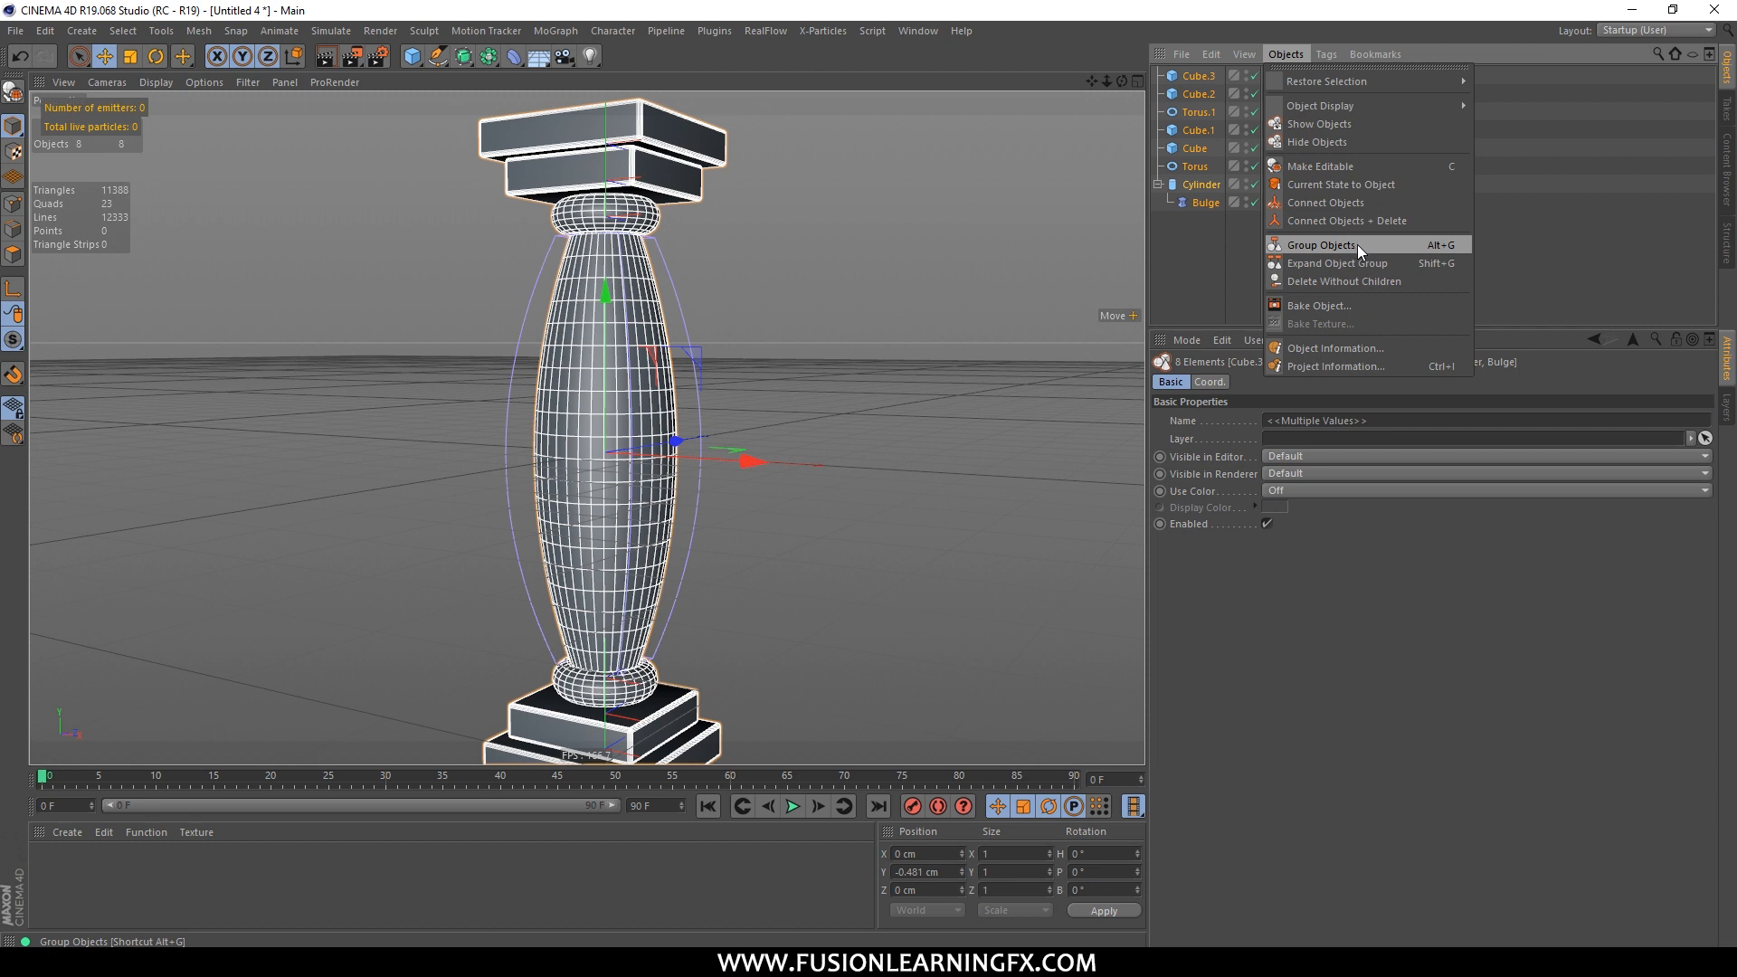
{"action": "left_click", "coordinate": [1448, 246]}
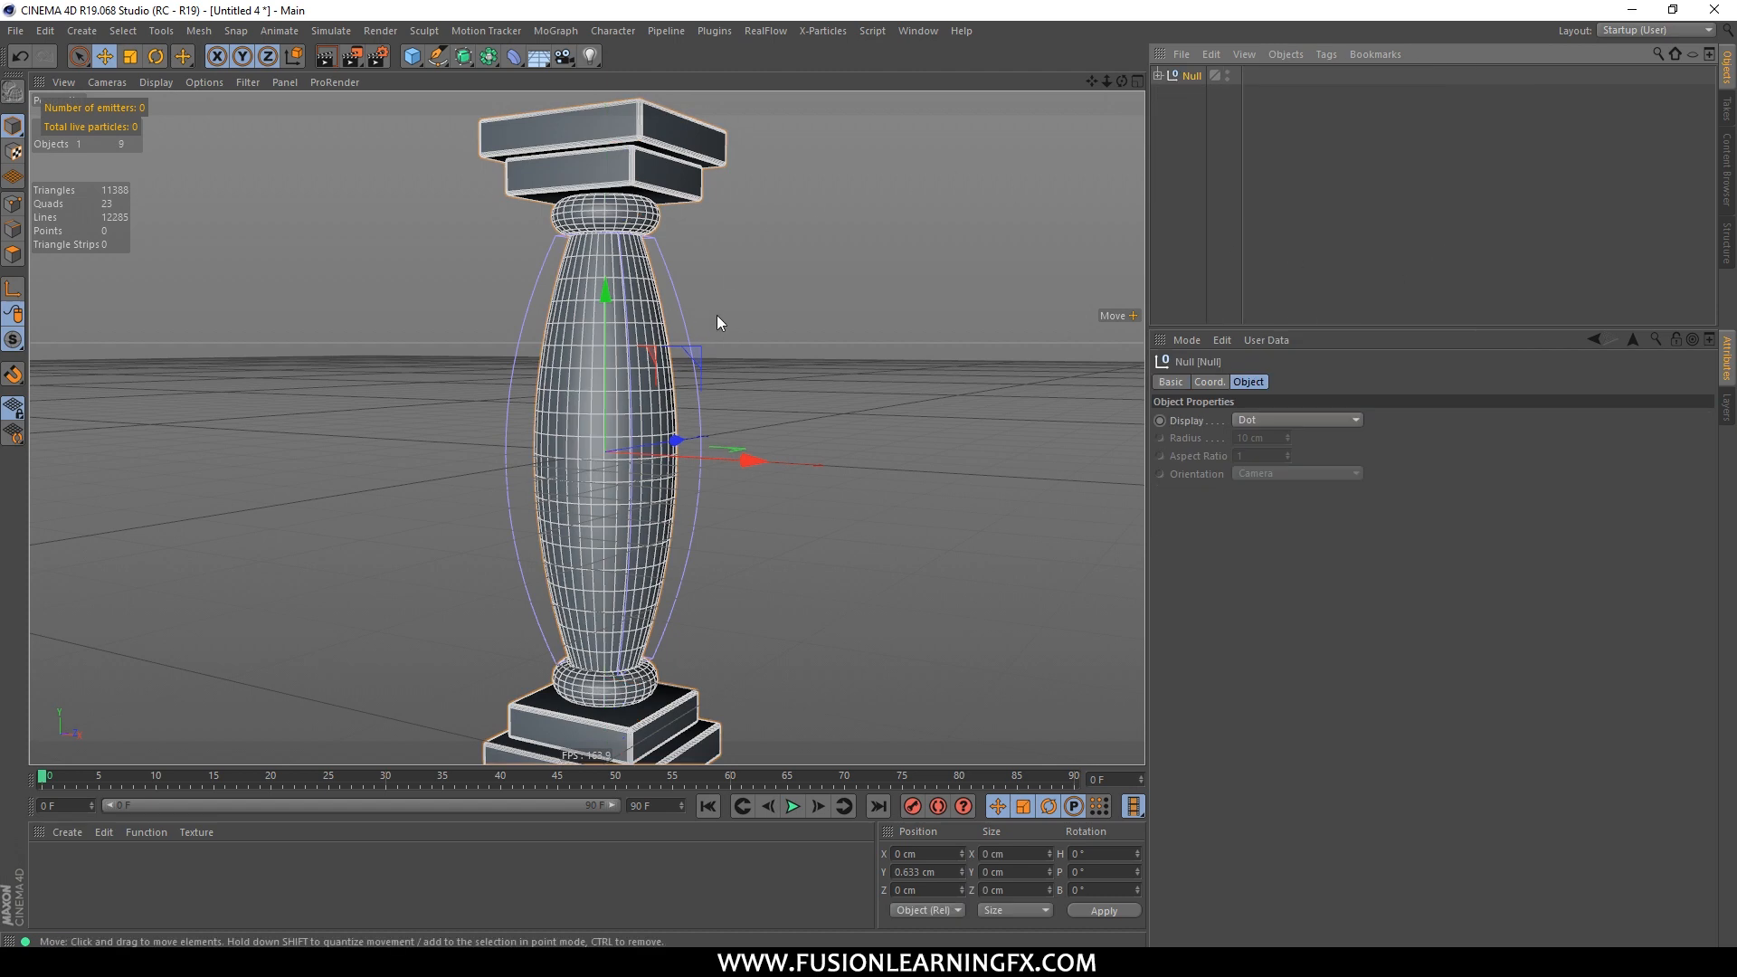
Step: Duplicate the column group along the X axis in the top view, placing the copy at about X 730 cm
{"action": "middle_click", "coordinate": [729, 252]}
{"action": "middle_click", "coordinate": [963, 349]}
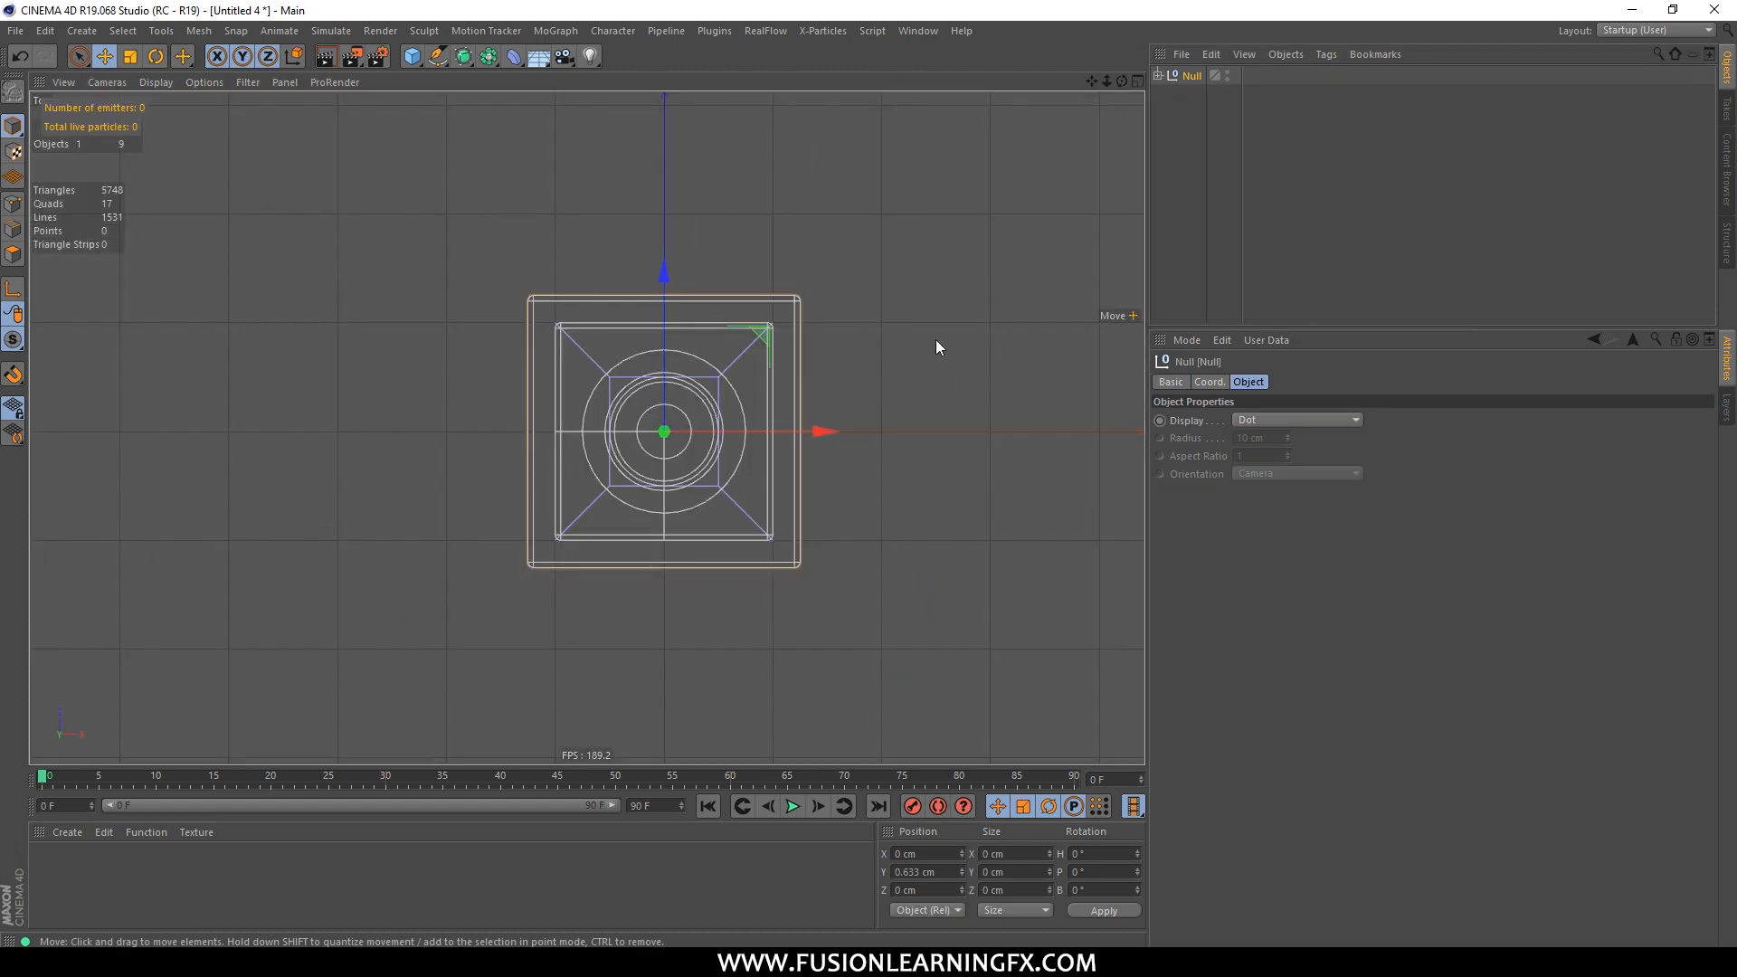
{"action": "scroll", "coordinate": [936, 340], "scroll_direction": "down", "scroll_amount": 5}
{"action": "middle_click_drag", "start_coordinate": [1003, 306], "coordinate": [714, 307], "text": "alt"}
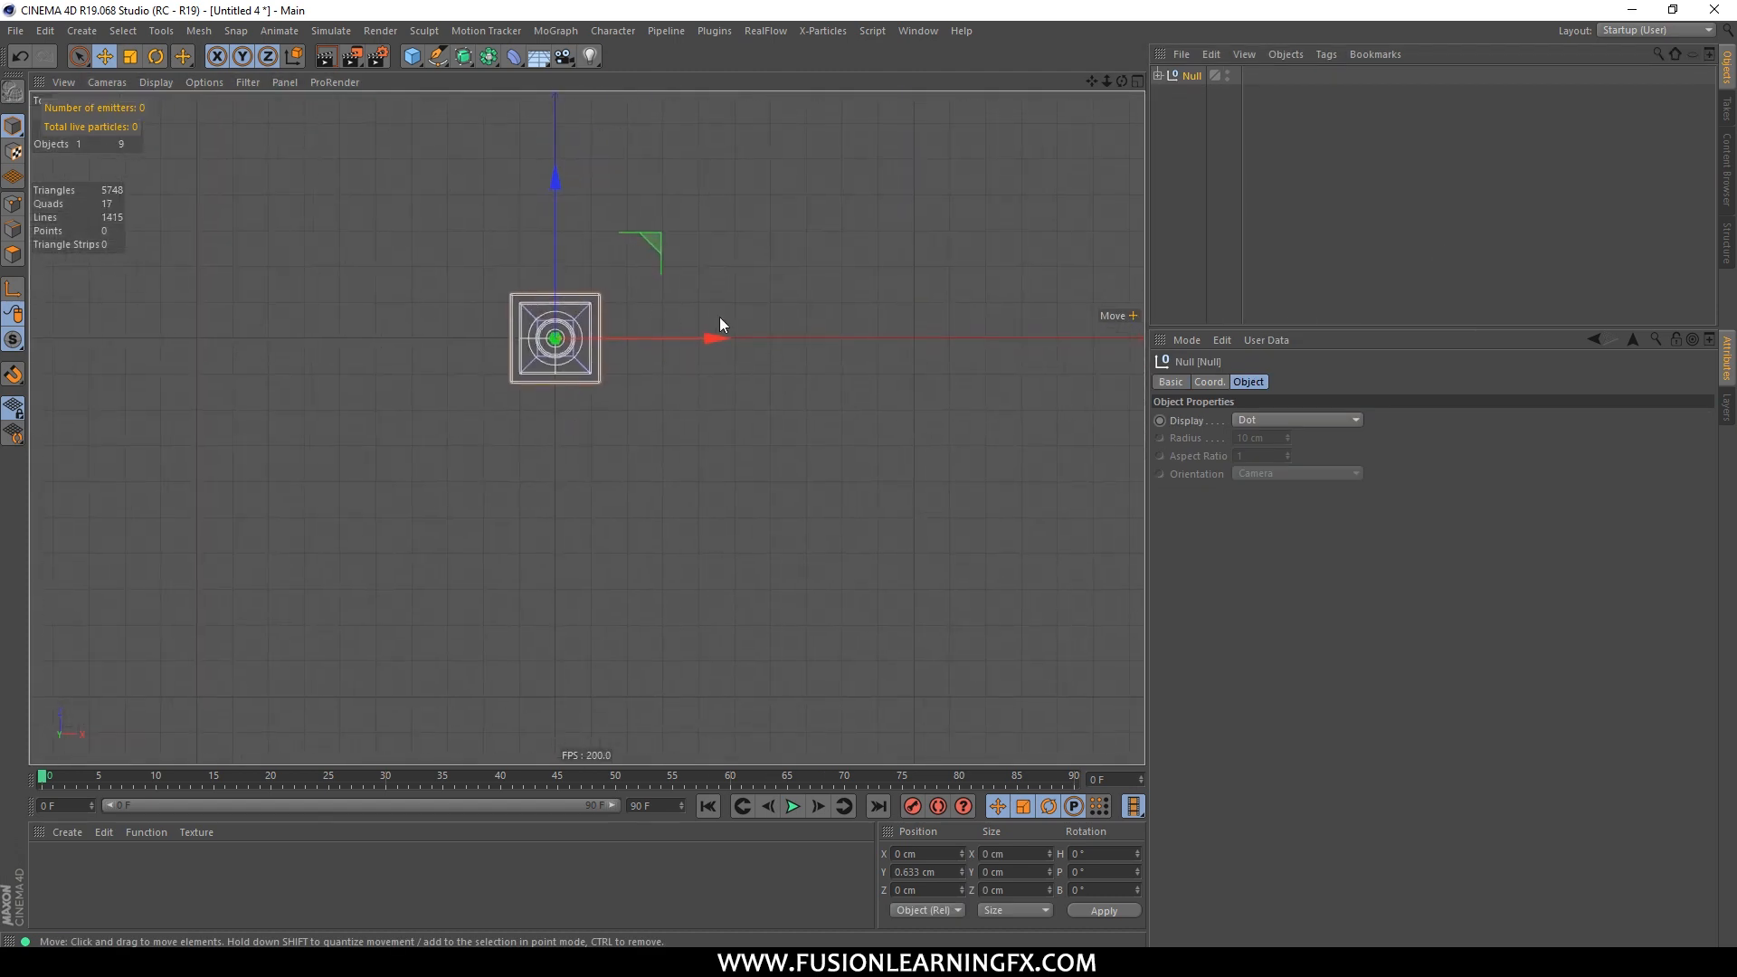
{"action": "right_click_drag", "start_coordinate": [715, 334], "coordinate": [945, 214], "text": "alt"}
{"action": "middle_click_drag", "start_coordinate": [945, 214], "coordinate": [795, 380], "text": "alt"}
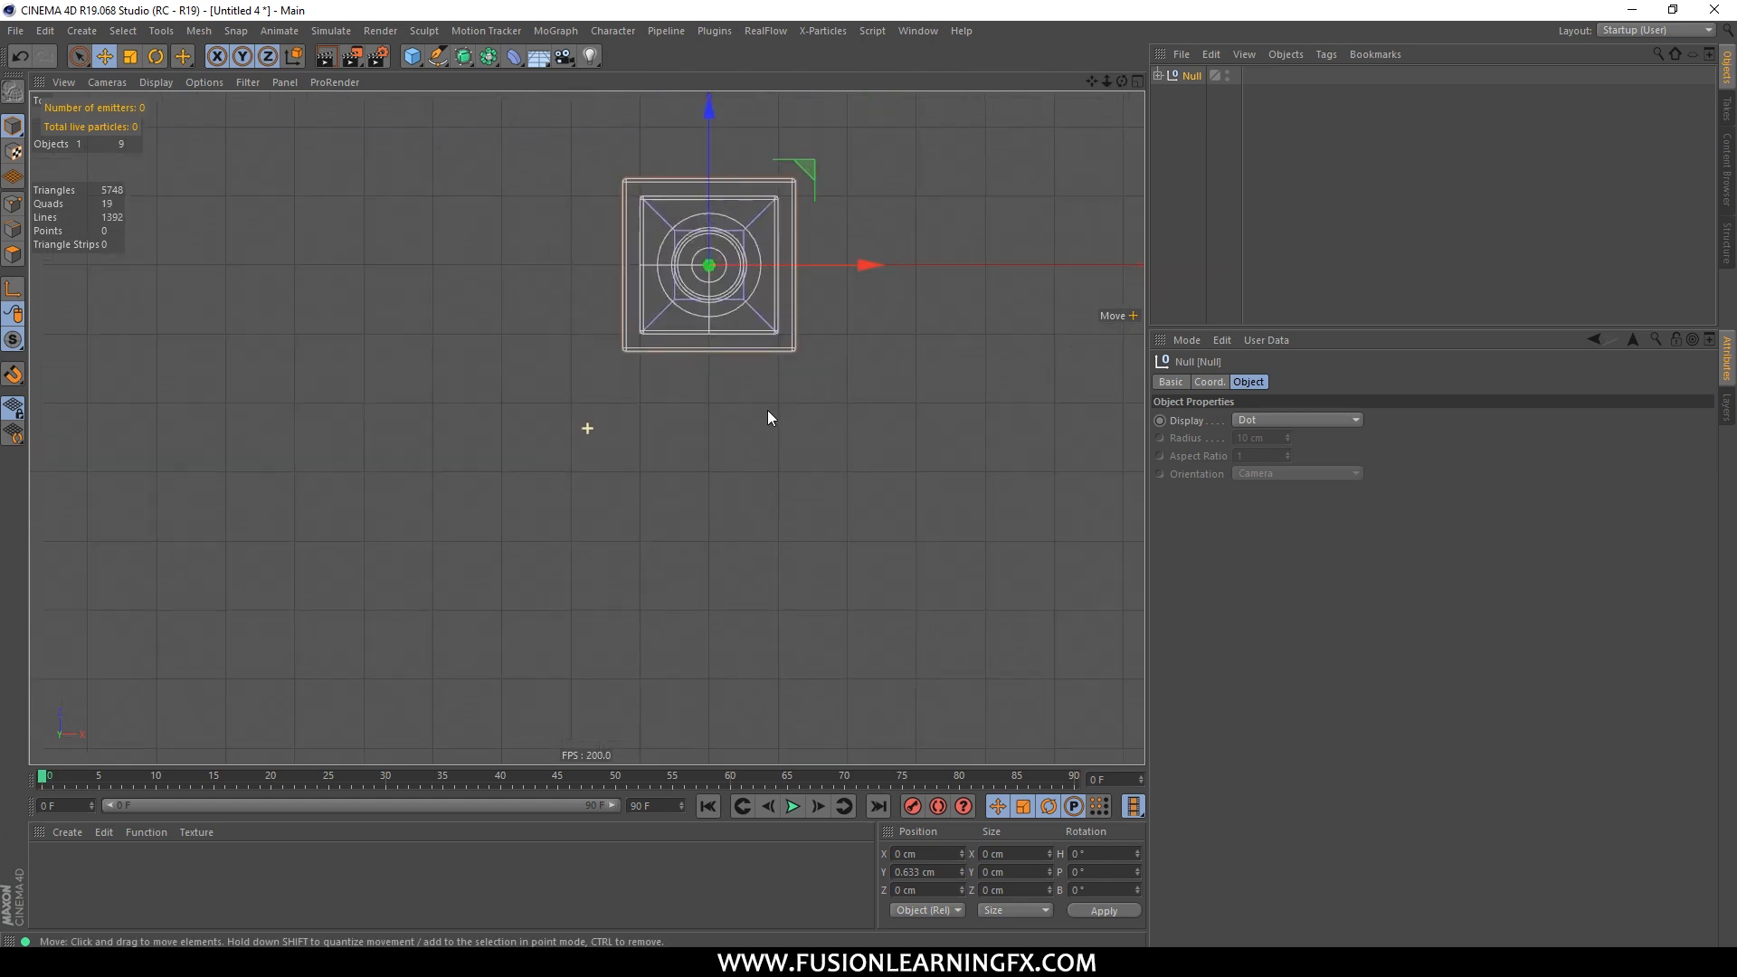
{"action": "left_click", "coordinate": [1191, 82]}
{"action": "left_click", "coordinate": [1190, 80]}
{"action": "left_click_drag", "start_coordinate": [631, 389], "coordinate": [1052, 384], "text": "ctrl"}
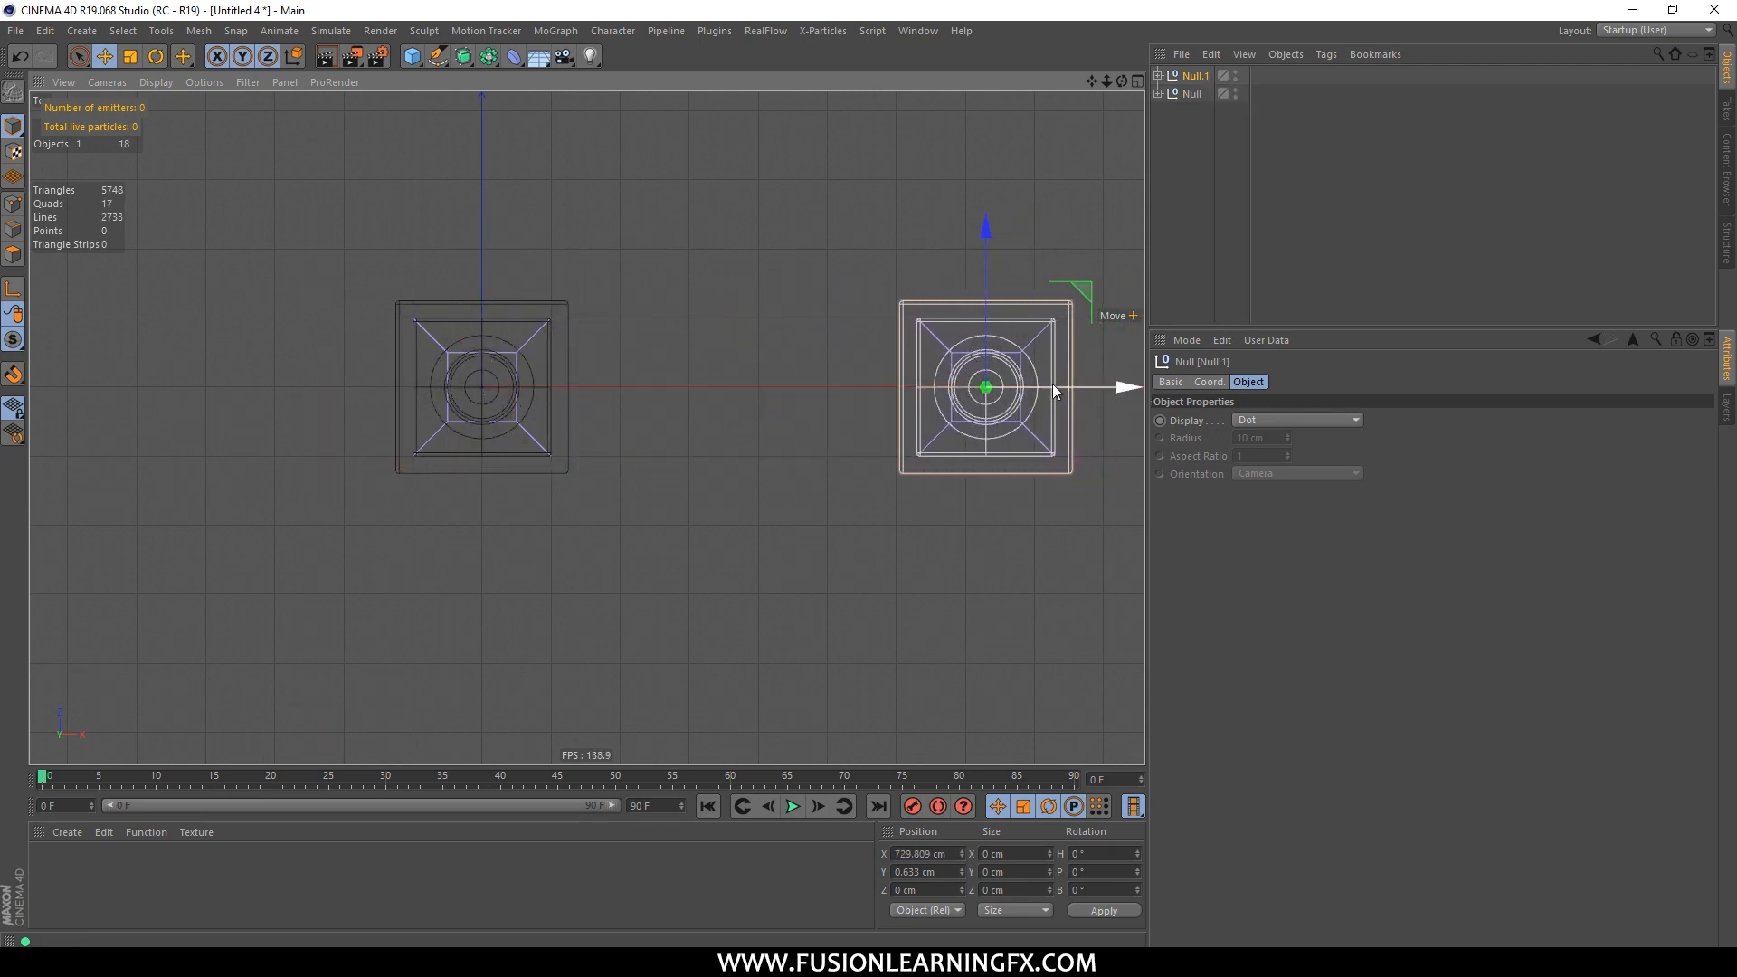
Step: Duplicate both column groups together along the Z axis to about Z 727 cm, forming a square of four columns
{"action": "scroll", "coordinate": [850, 315], "scroll_direction": "down", "scroll_amount": 5}
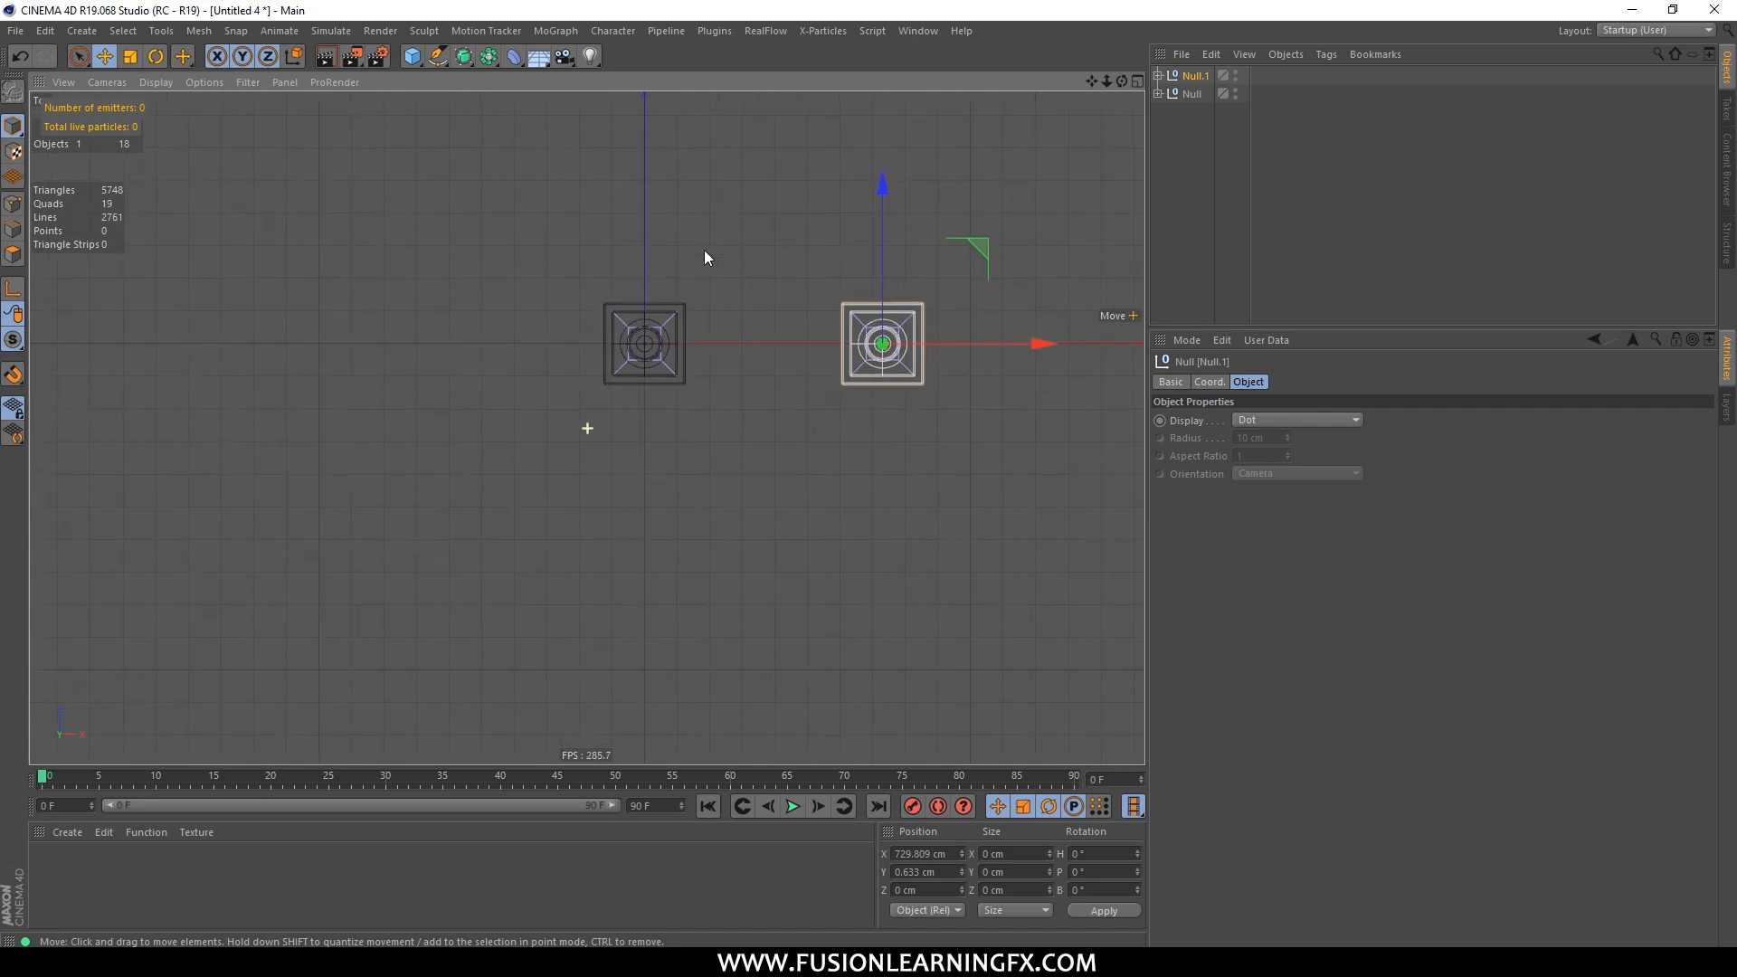
{"action": "middle_click_drag", "start_coordinate": [707, 258], "coordinate": [643, 360], "text": "alt"}
{"action": "left_click", "coordinate": [1193, 93], "text": "ctrl"}
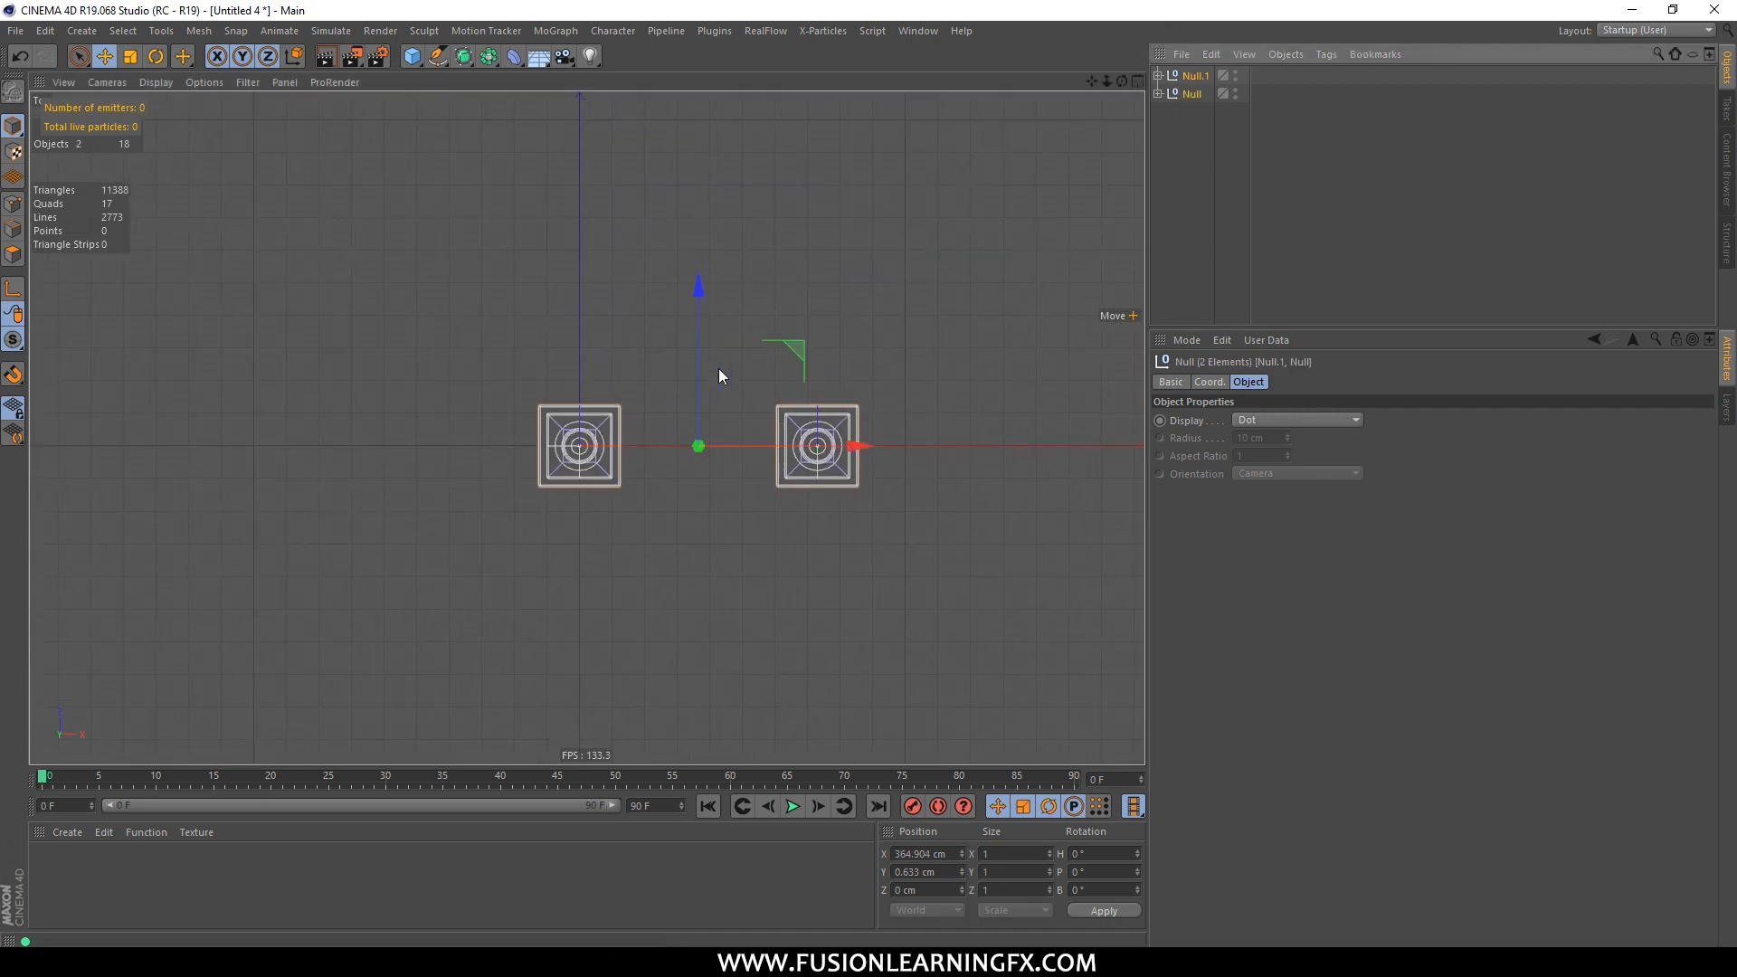
{"action": "left_click_drag", "start_coordinate": [702, 383], "coordinate": [716, 166], "text": "ctrl"}
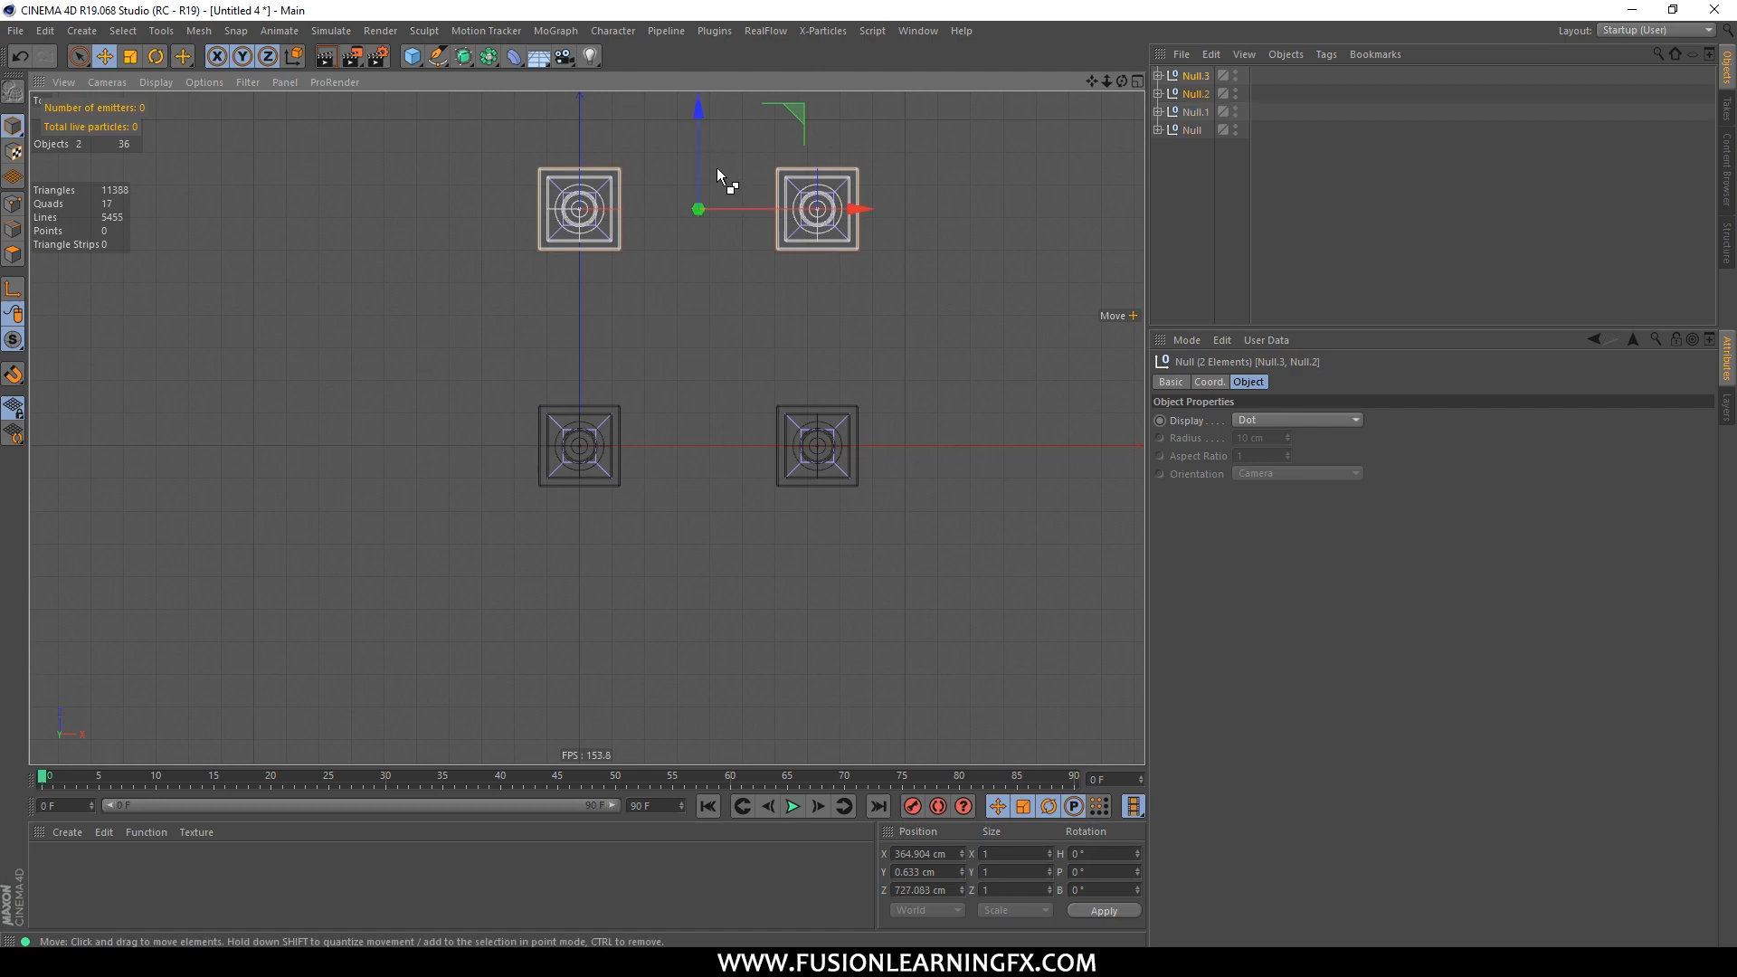
Step: Inspect the arrangement of the four columns from several angles in the perspective view
{"action": "middle_click", "coordinate": [692, 253]}
{"action": "middle_click", "coordinate": [546, 277]}
{"action": "left_click", "coordinate": [941, 561]}
{"action": "scroll", "coordinate": [941, 555], "scroll_direction": "down", "scroll_amount": 5}
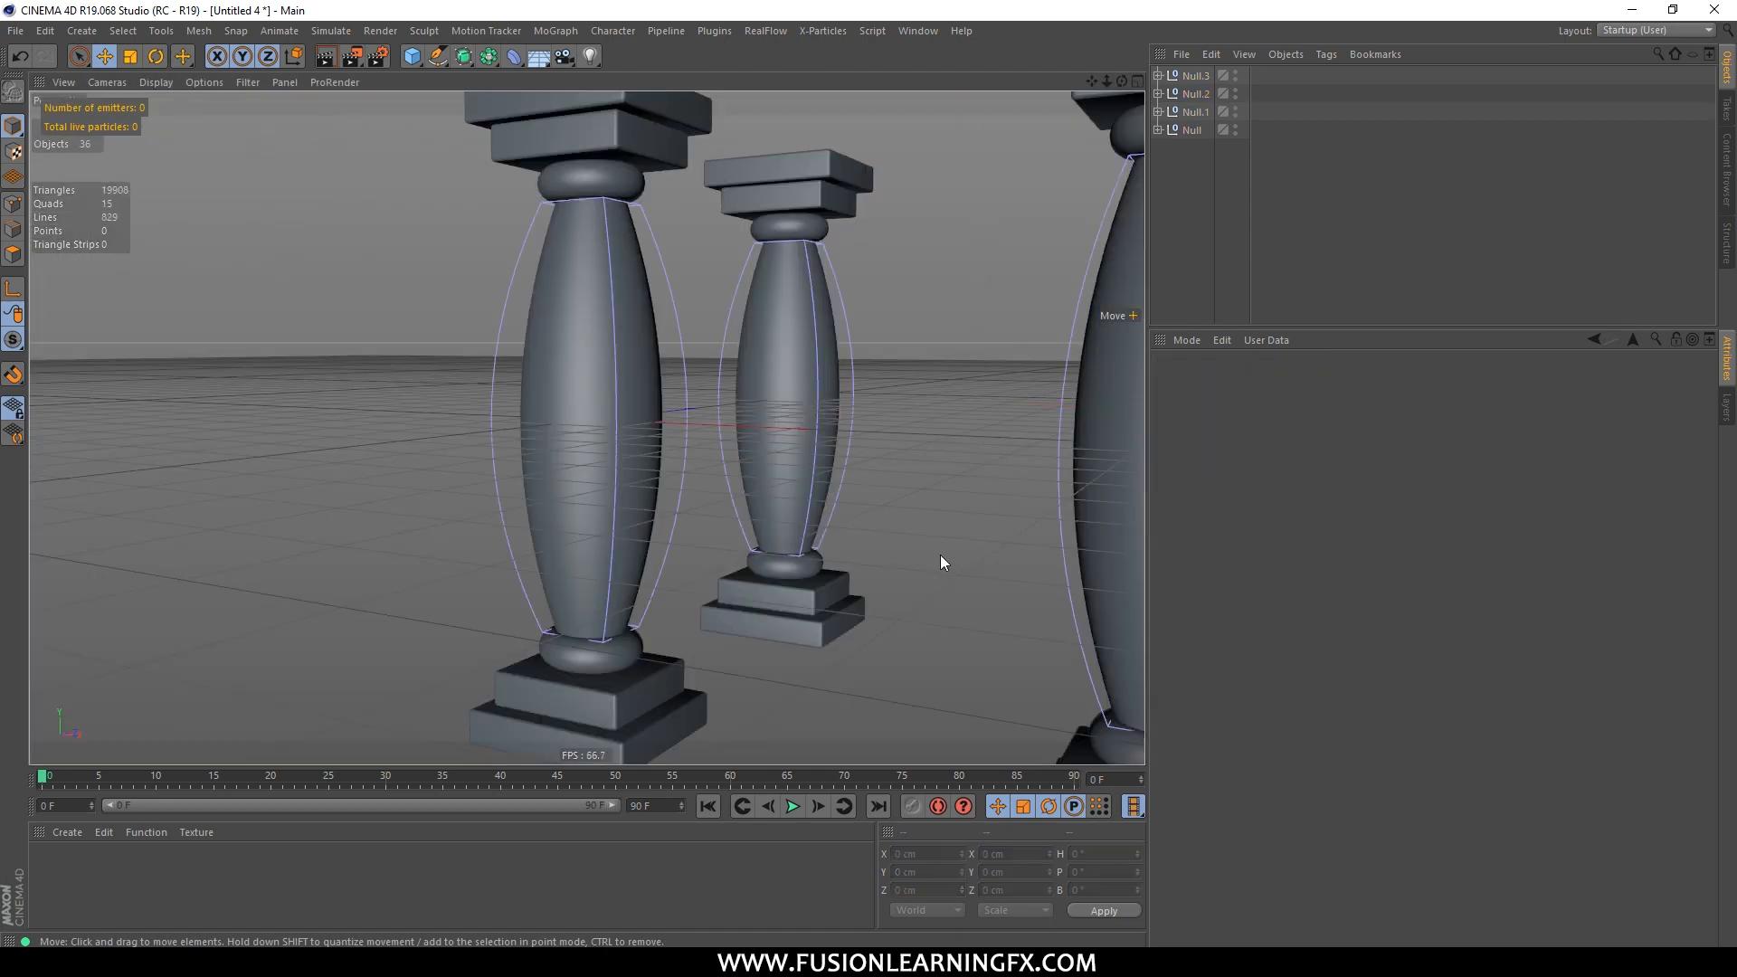
{"action": "scroll", "coordinate": [706, 358], "scroll_direction": "up", "scroll_amount": 1}
{"action": "left_click_drag", "start_coordinate": [685, 371], "coordinate": [746, 409], "text": "alt"}
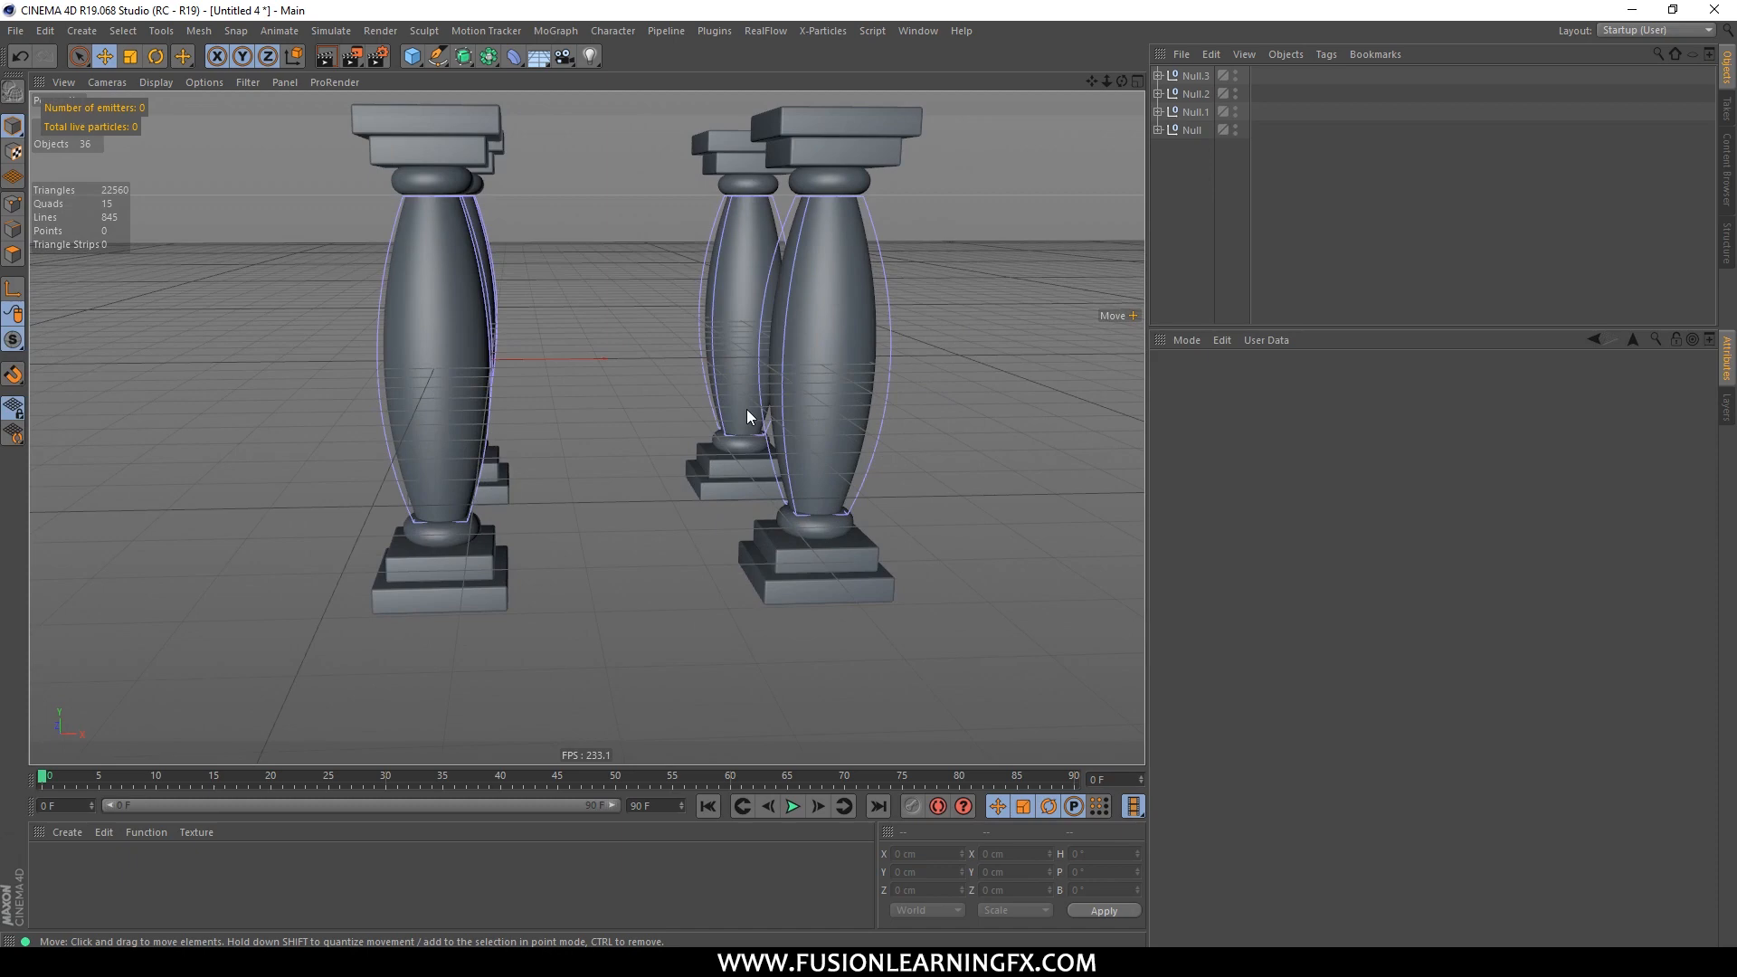
{"action": "left_click_drag", "start_coordinate": [607, 433], "coordinate": [590, 322], "text": "alt"}
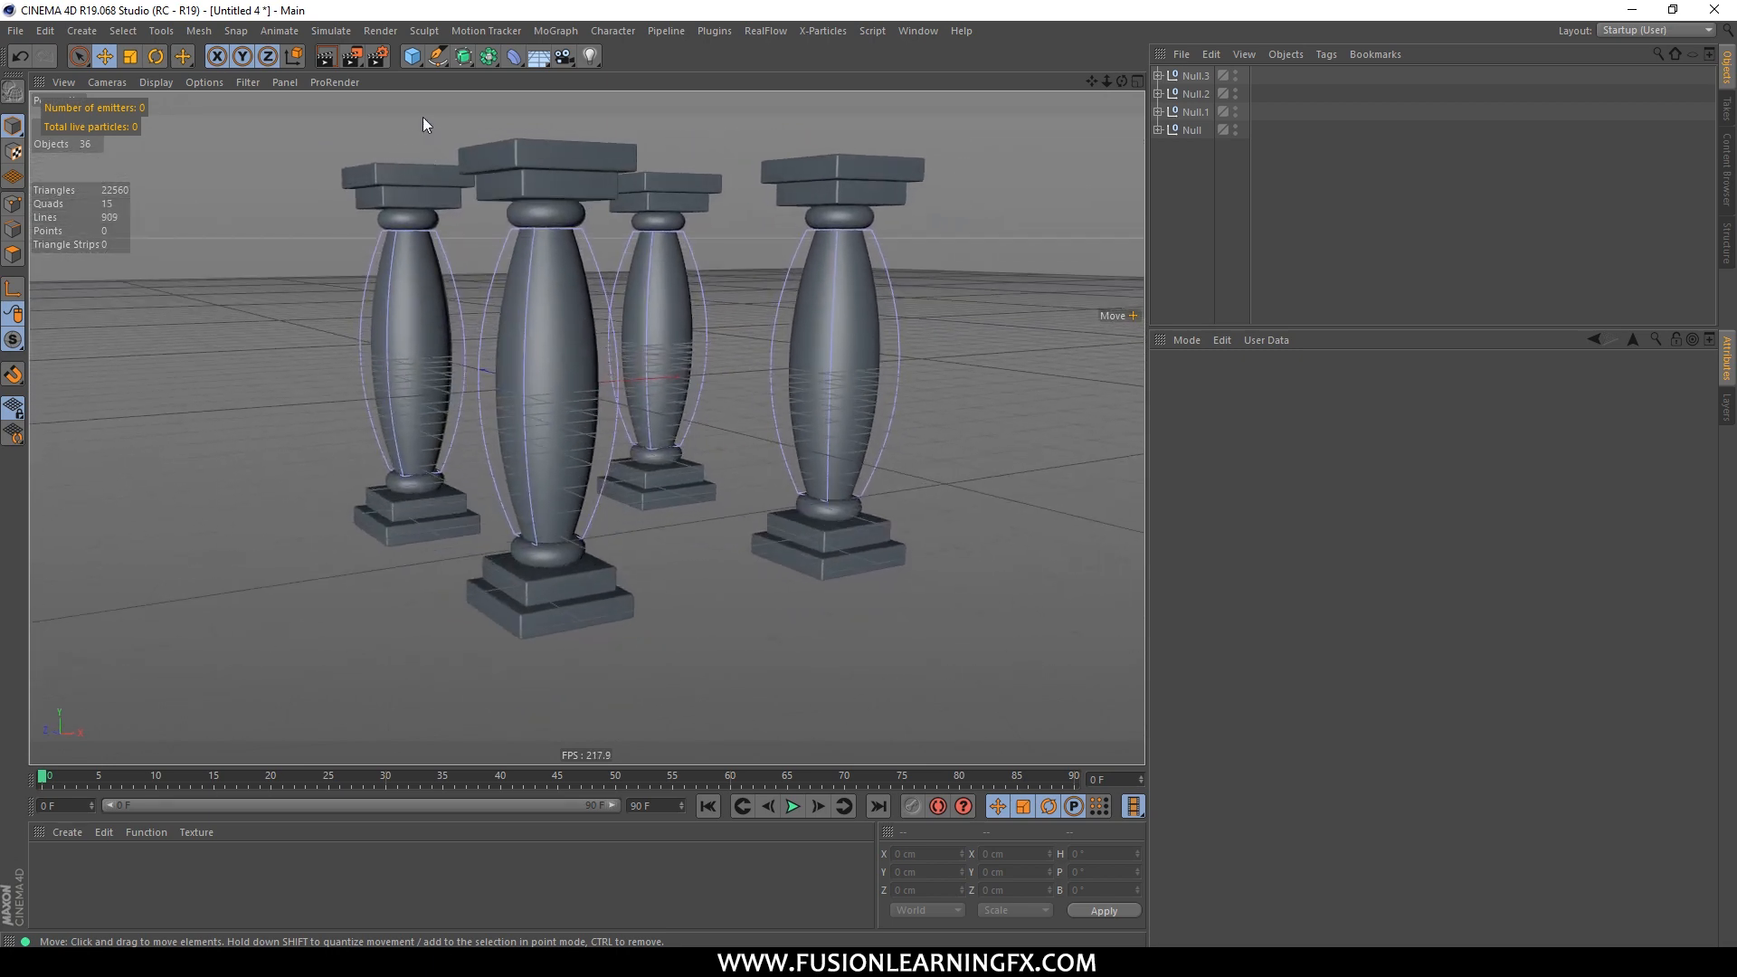
Step: Add a cube and set its X and Z sizes to 1000 cm
{"action": "left_click", "coordinate": [411, 56]}
{"action": "left_click", "coordinate": [574, 78]}
{"action": "key", "text": "F5"}
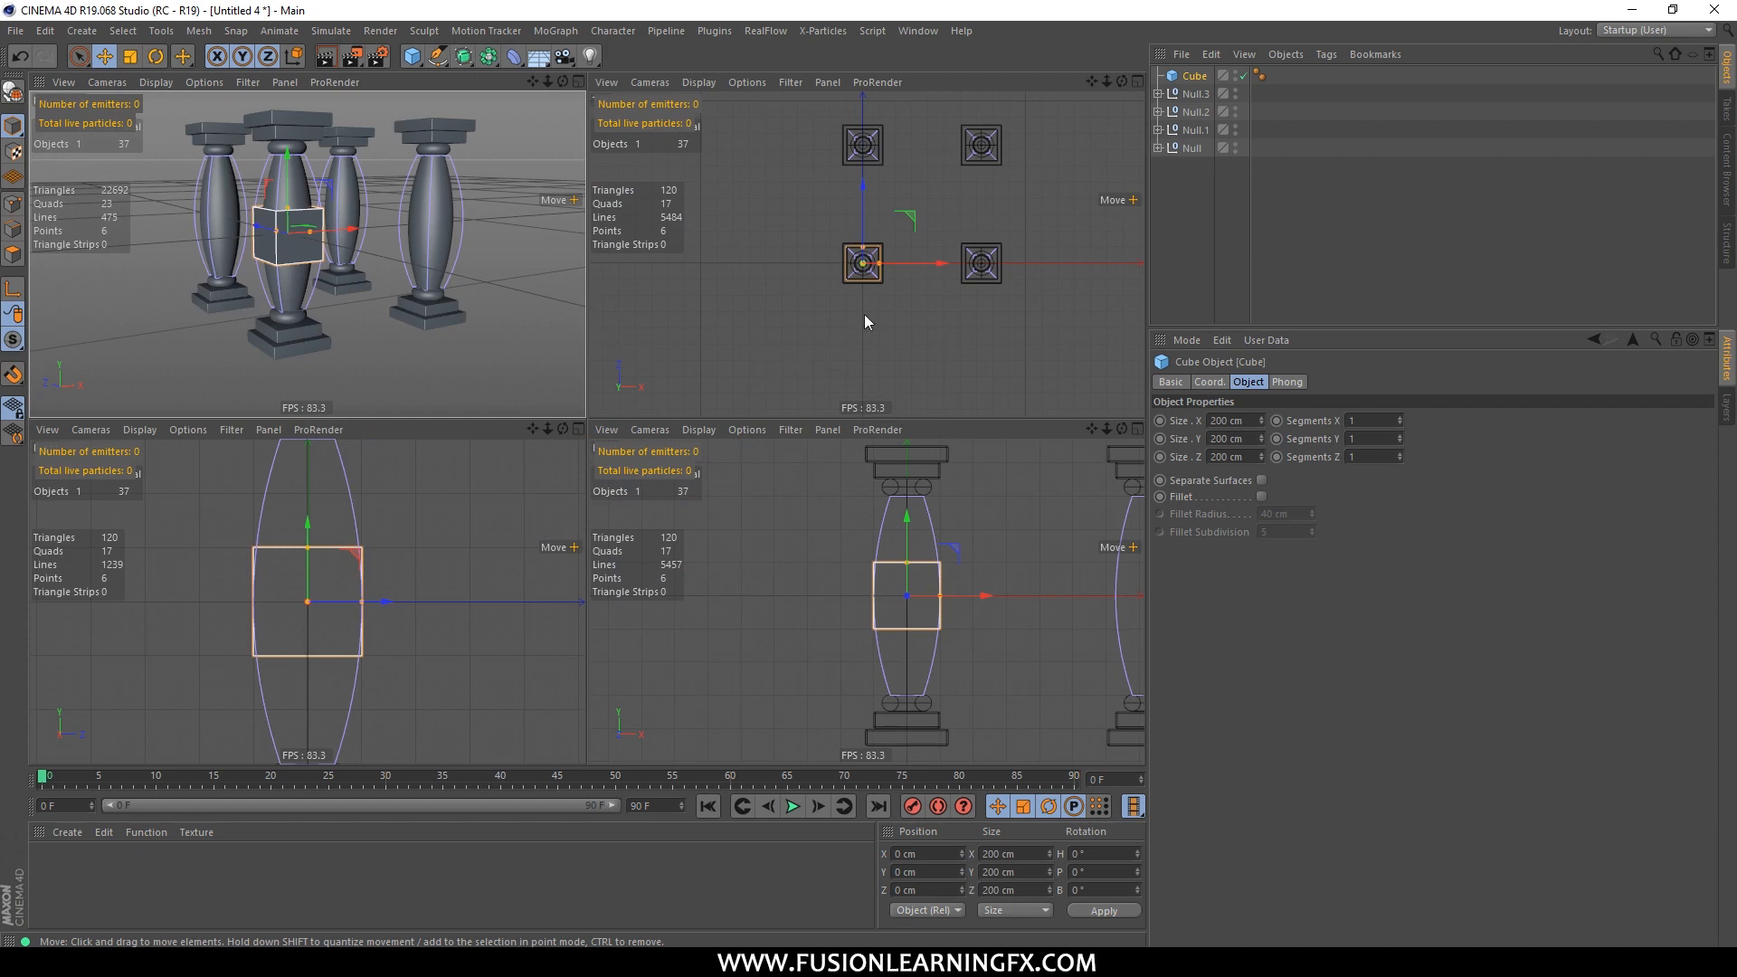
{"action": "key", "text": "F2"}
{"action": "double_click", "coordinate": [1229, 421]}
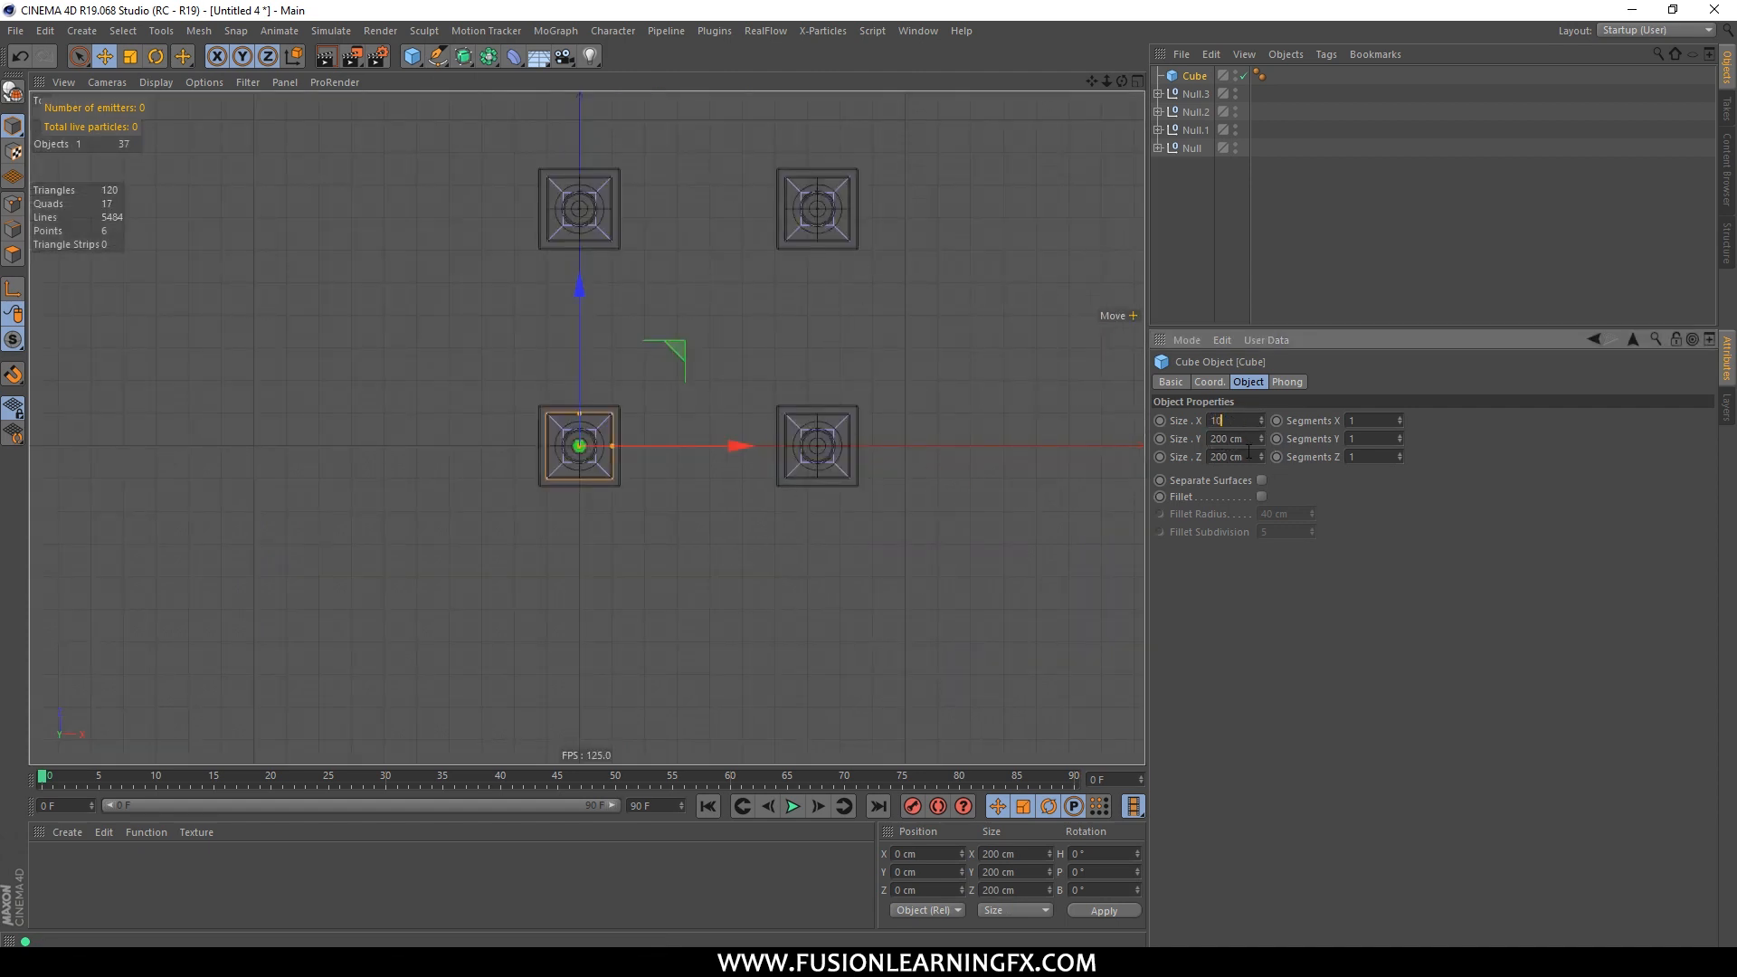
{"action": "type", "text": "1000"}
{"action": "double_click", "coordinate": [1244, 457]}
{"action": "type", "text": "100"}
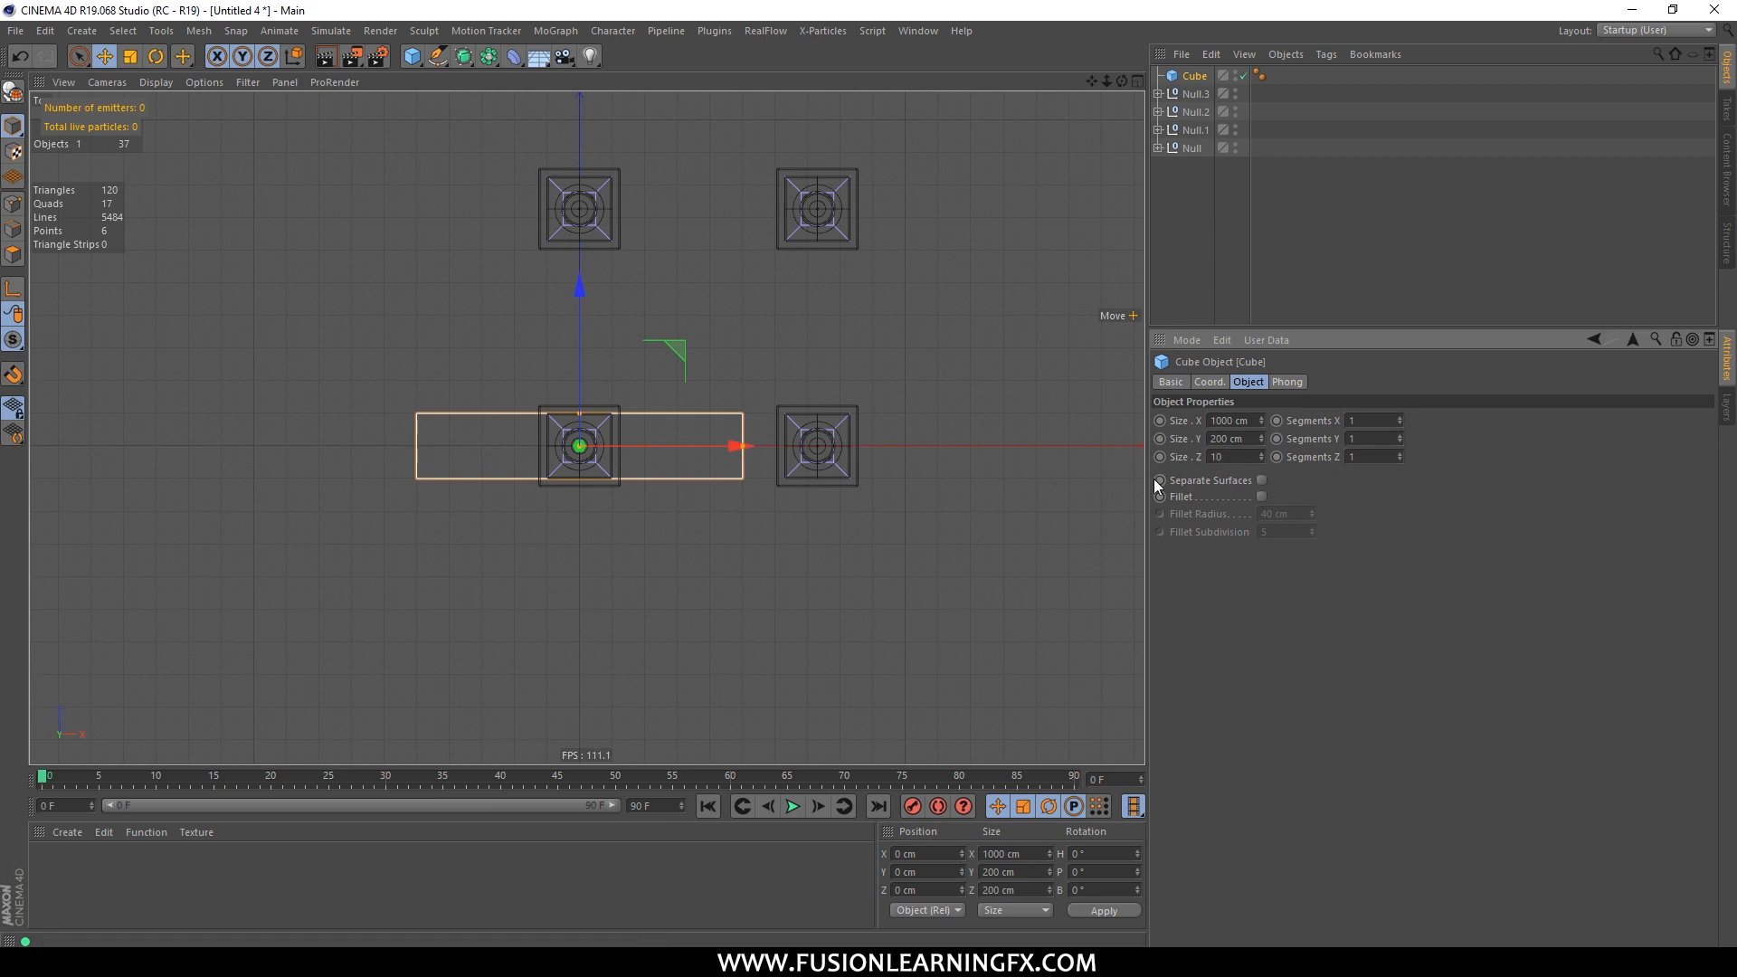
{"action": "key", "text": "Return"}
{"action": "type", "text": "0"}
{"action": "key", "text": "Return"}
Step: Move the new cube between the four columns in the top view, to about X 397 cm and Z 341 cm
{"action": "left_click_drag", "start_coordinate": [691, 446], "coordinate": [821, 452]}
{"action": "left_click_drag", "start_coordinate": [706, 407], "coordinate": [724, 291]}
{"action": "middle_click", "coordinate": [730, 280]}
{"action": "middle_click", "coordinate": [552, 286]}
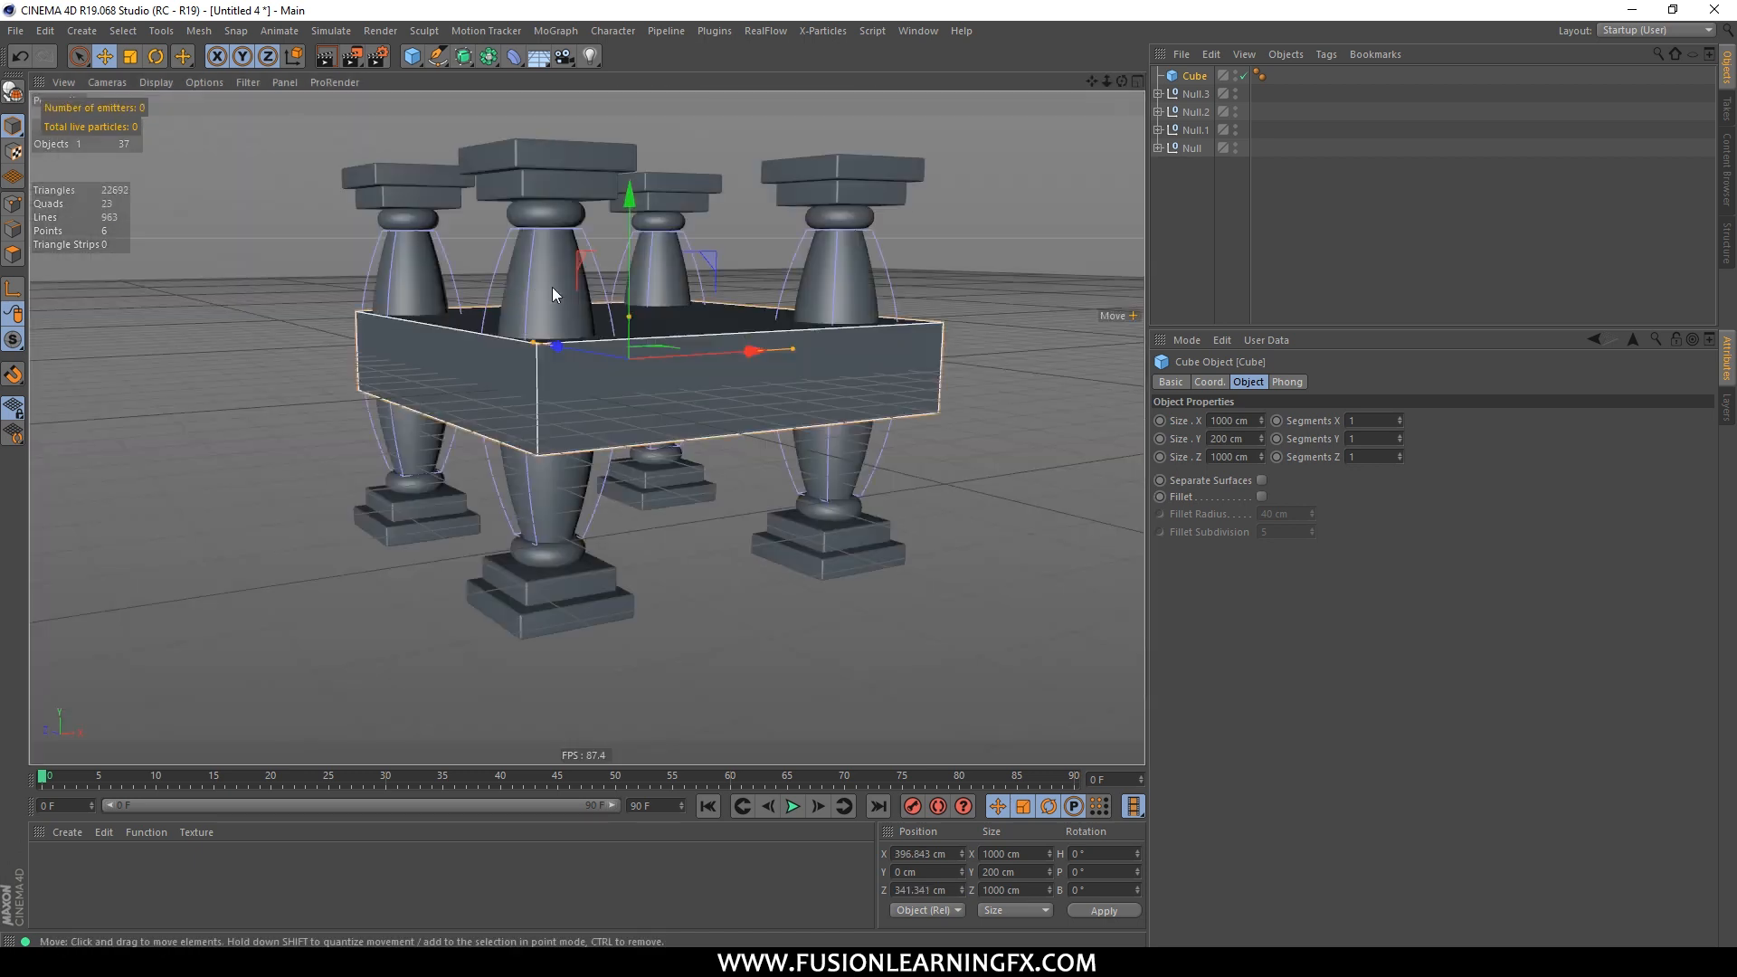
Step: Set the cube's Y size to 50 cm and lower it beneath the column bases to about Y -481 cm
{"action": "middle_click", "coordinate": [696, 377]}
{"action": "middle_click", "coordinate": [701, 344]}
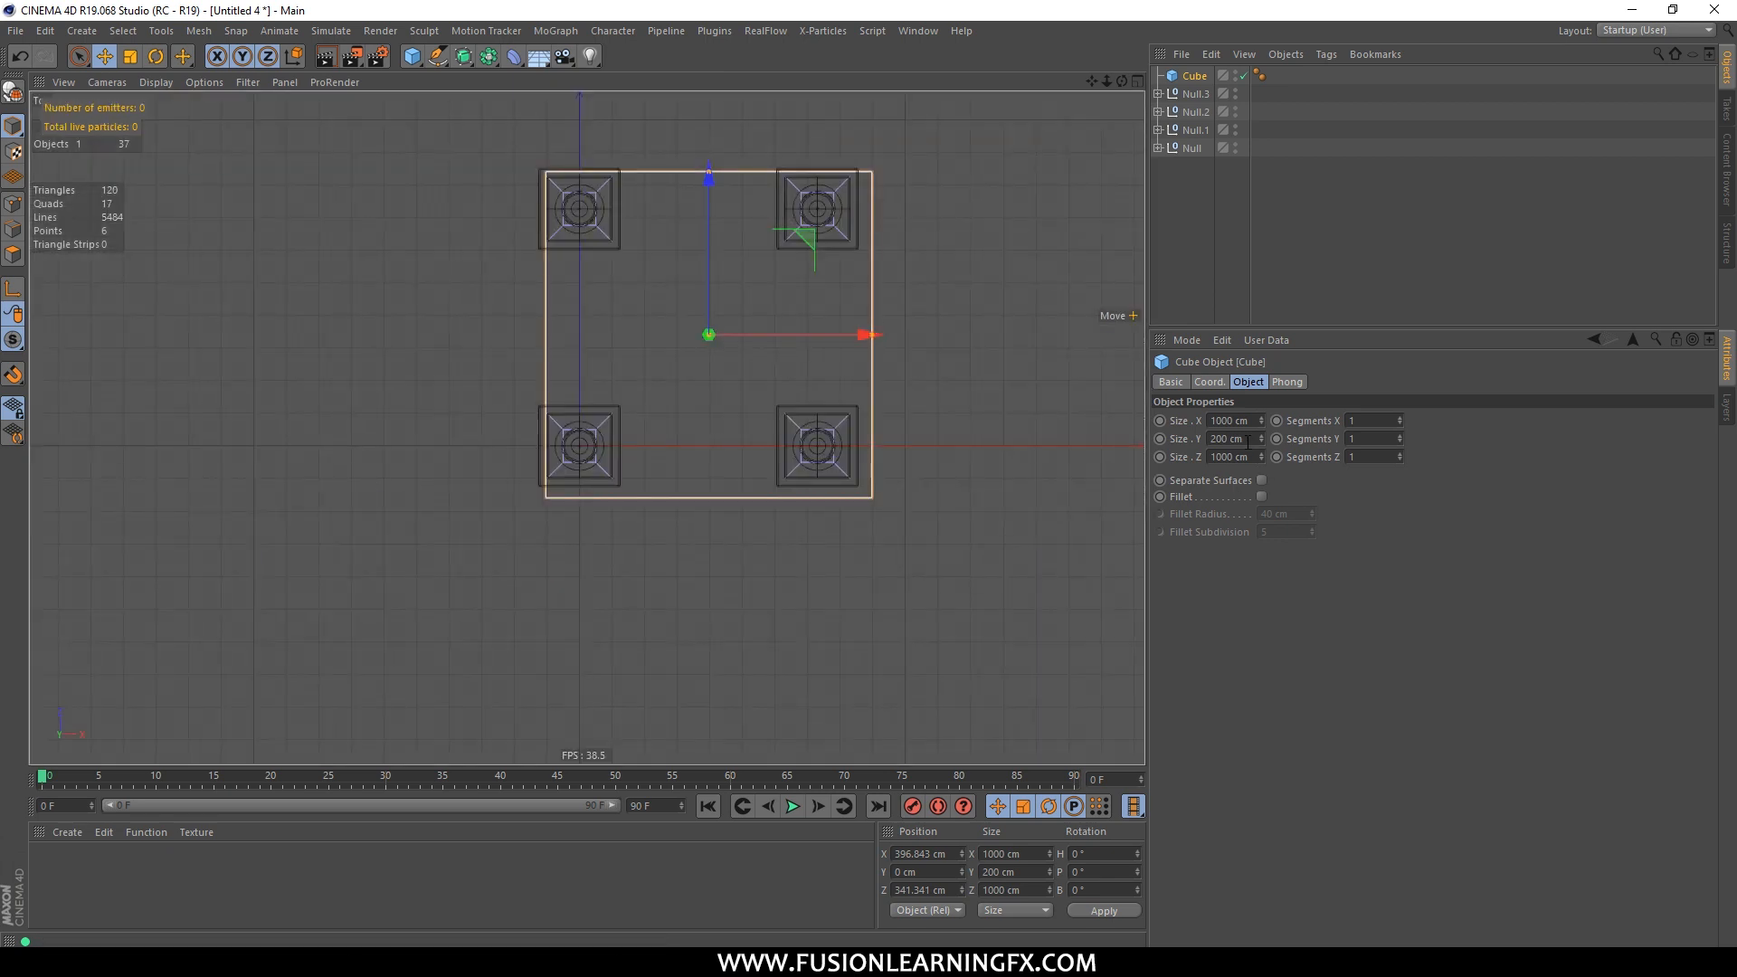
{"action": "middle_click", "coordinate": [1014, 449]}
{"action": "middle_click", "coordinate": [840, 506]}
{"action": "middle_click_drag", "start_coordinate": [925, 524], "coordinate": [588, 339], "text": "alt"}
{"action": "left_click_drag", "start_coordinate": [1245, 438], "coordinate": [1107, 443]}
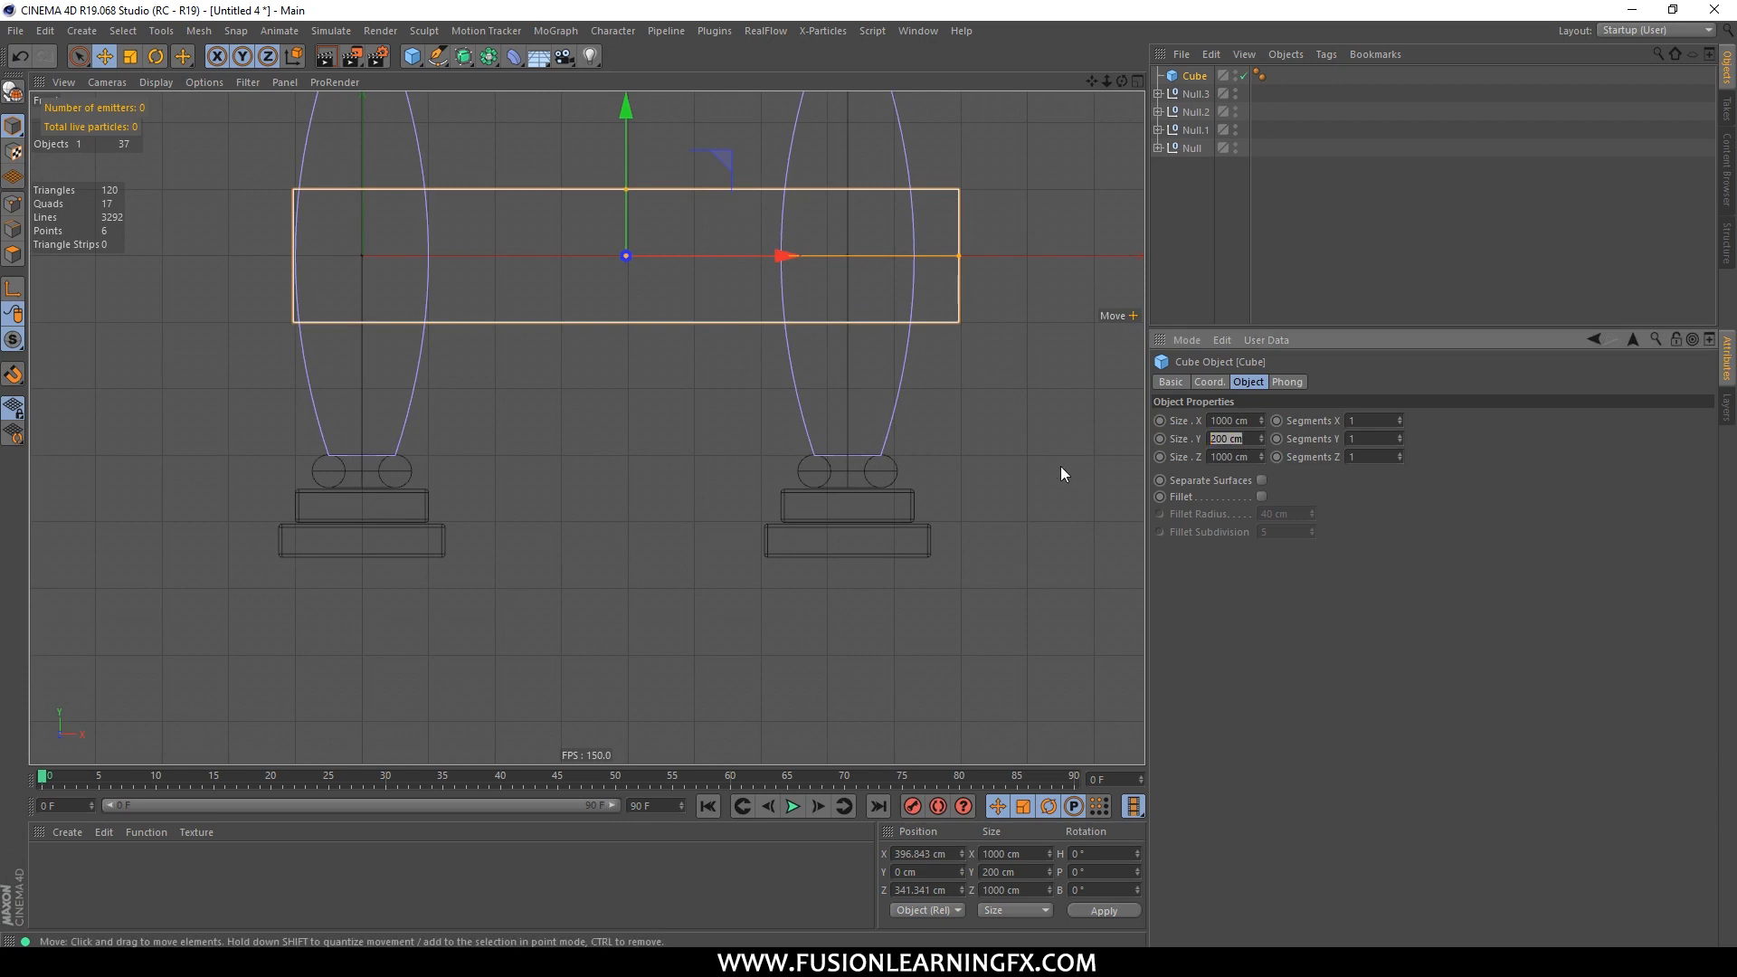
{"action": "type", "text": "50"}
{"action": "key", "text": "Return"}
{"action": "left_click_drag", "start_coordinate": [628, 199], "coordinate": [643, 513]}
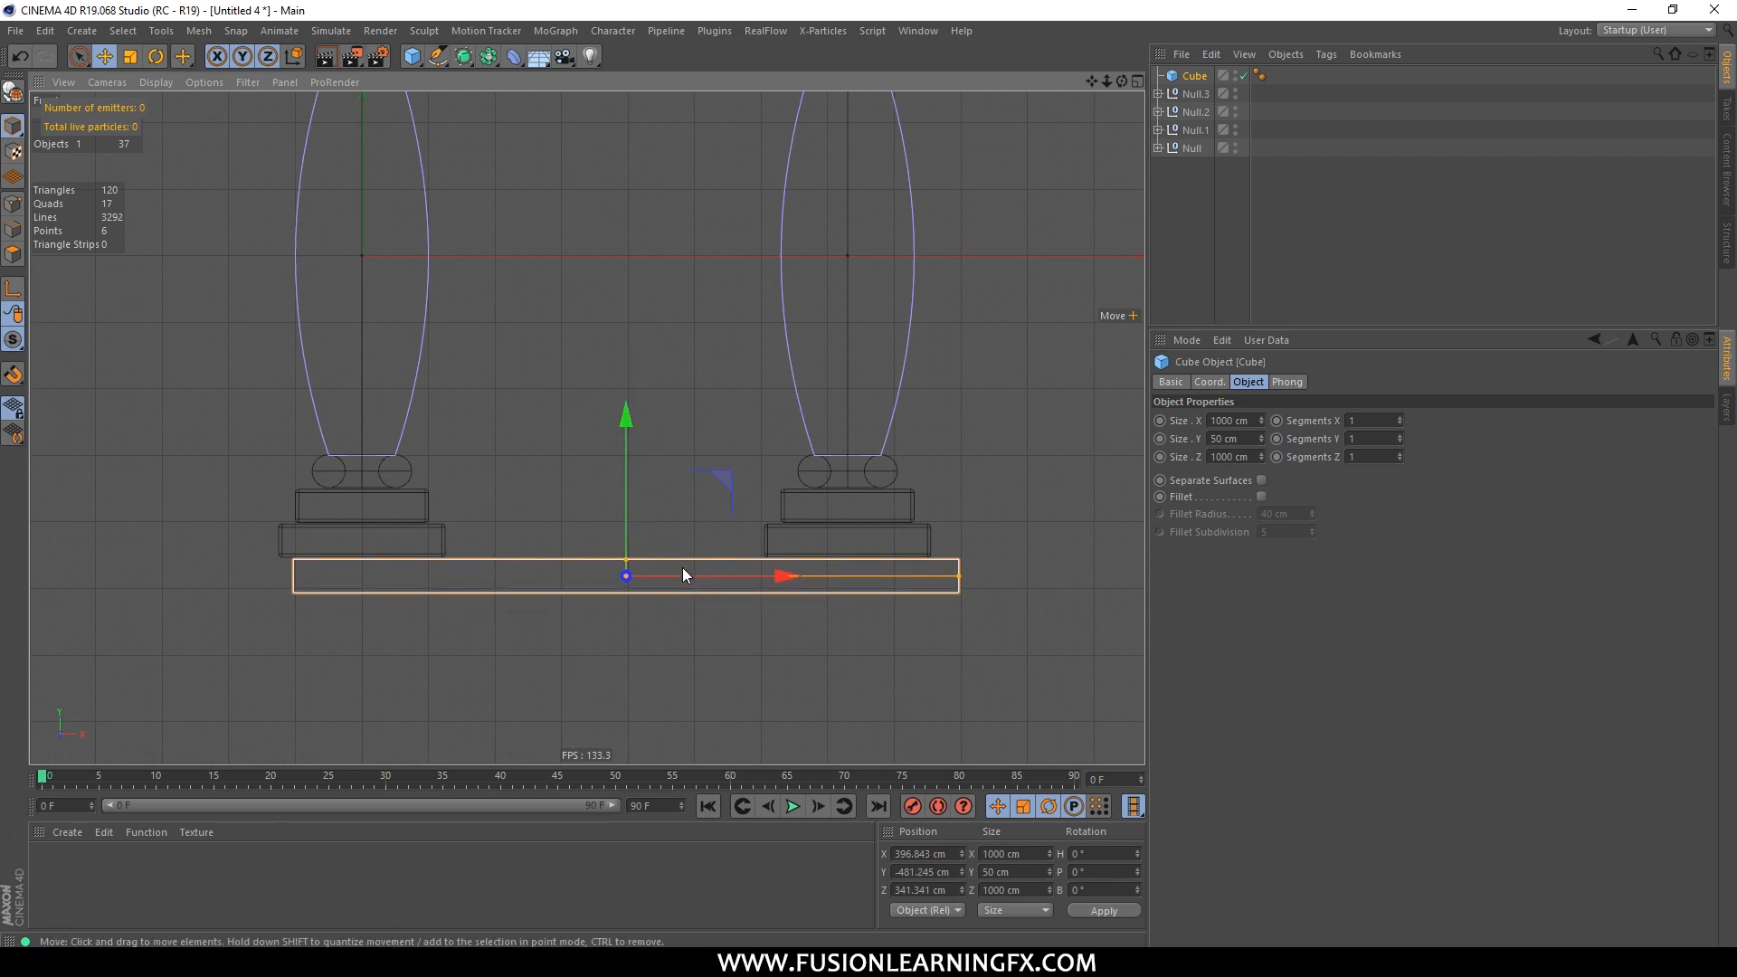
Step: Shift the floor slab along X in the front view to about 361 cm, centring it under the columns
{"action": "middle_click", "coordinate": [681, 539]}
{"action": "middle_click", "coordinate": [528, 592]}
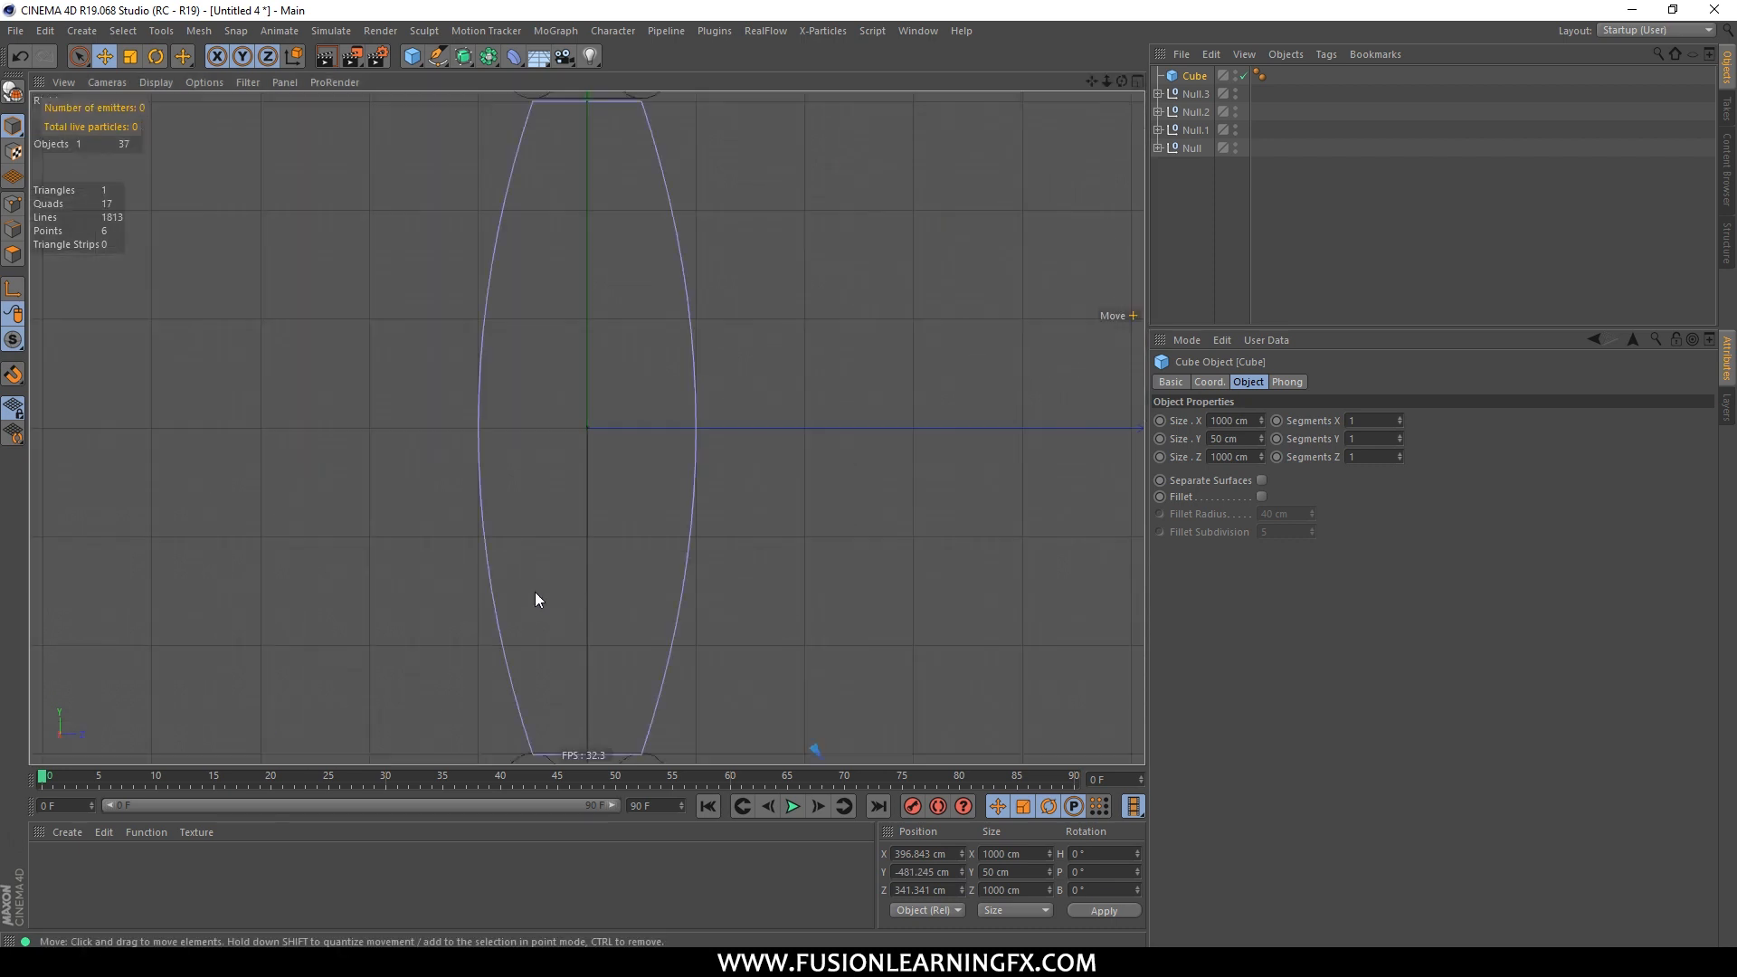
{"action": "scroll", "coordinate": [634, 545], "scroll_direction": "down", "scroll_amount": 3}
{"action": "scroll", "coordinate": [811, 496], "scroll_direction": "down", "scroll_amount": 2}
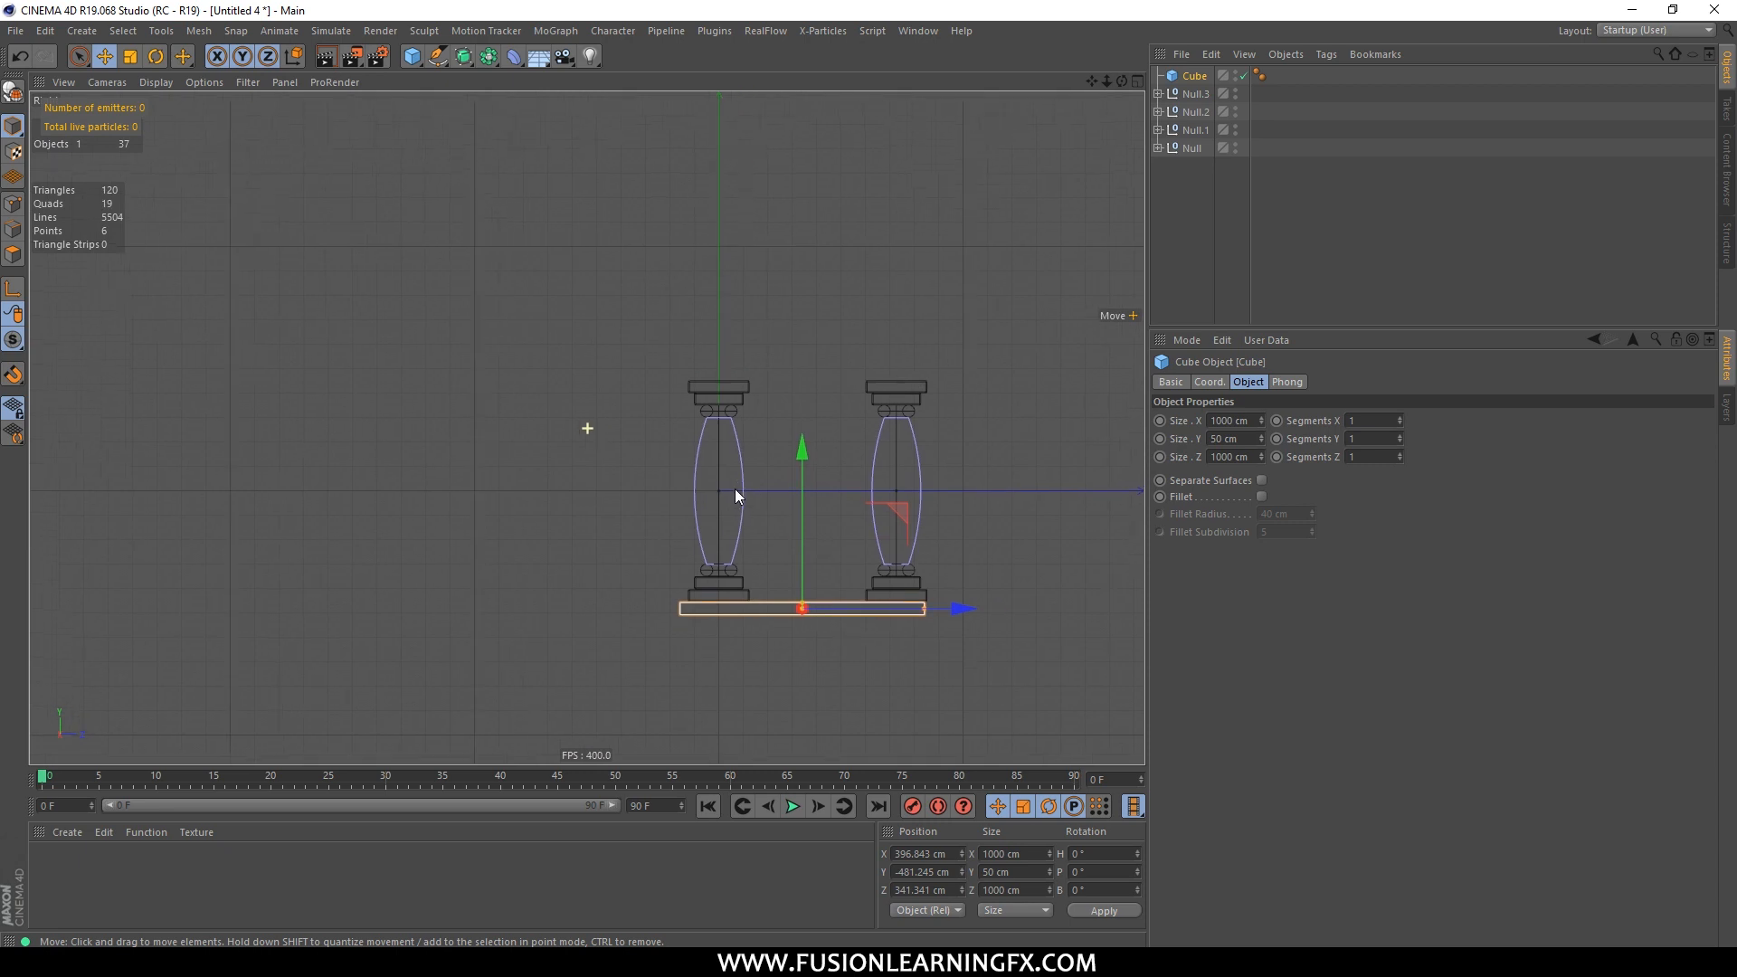
{"action": "middle_click", "coordinate": [805, 539]}
{"action": "middle_click", "coordinate": [817, 545]}
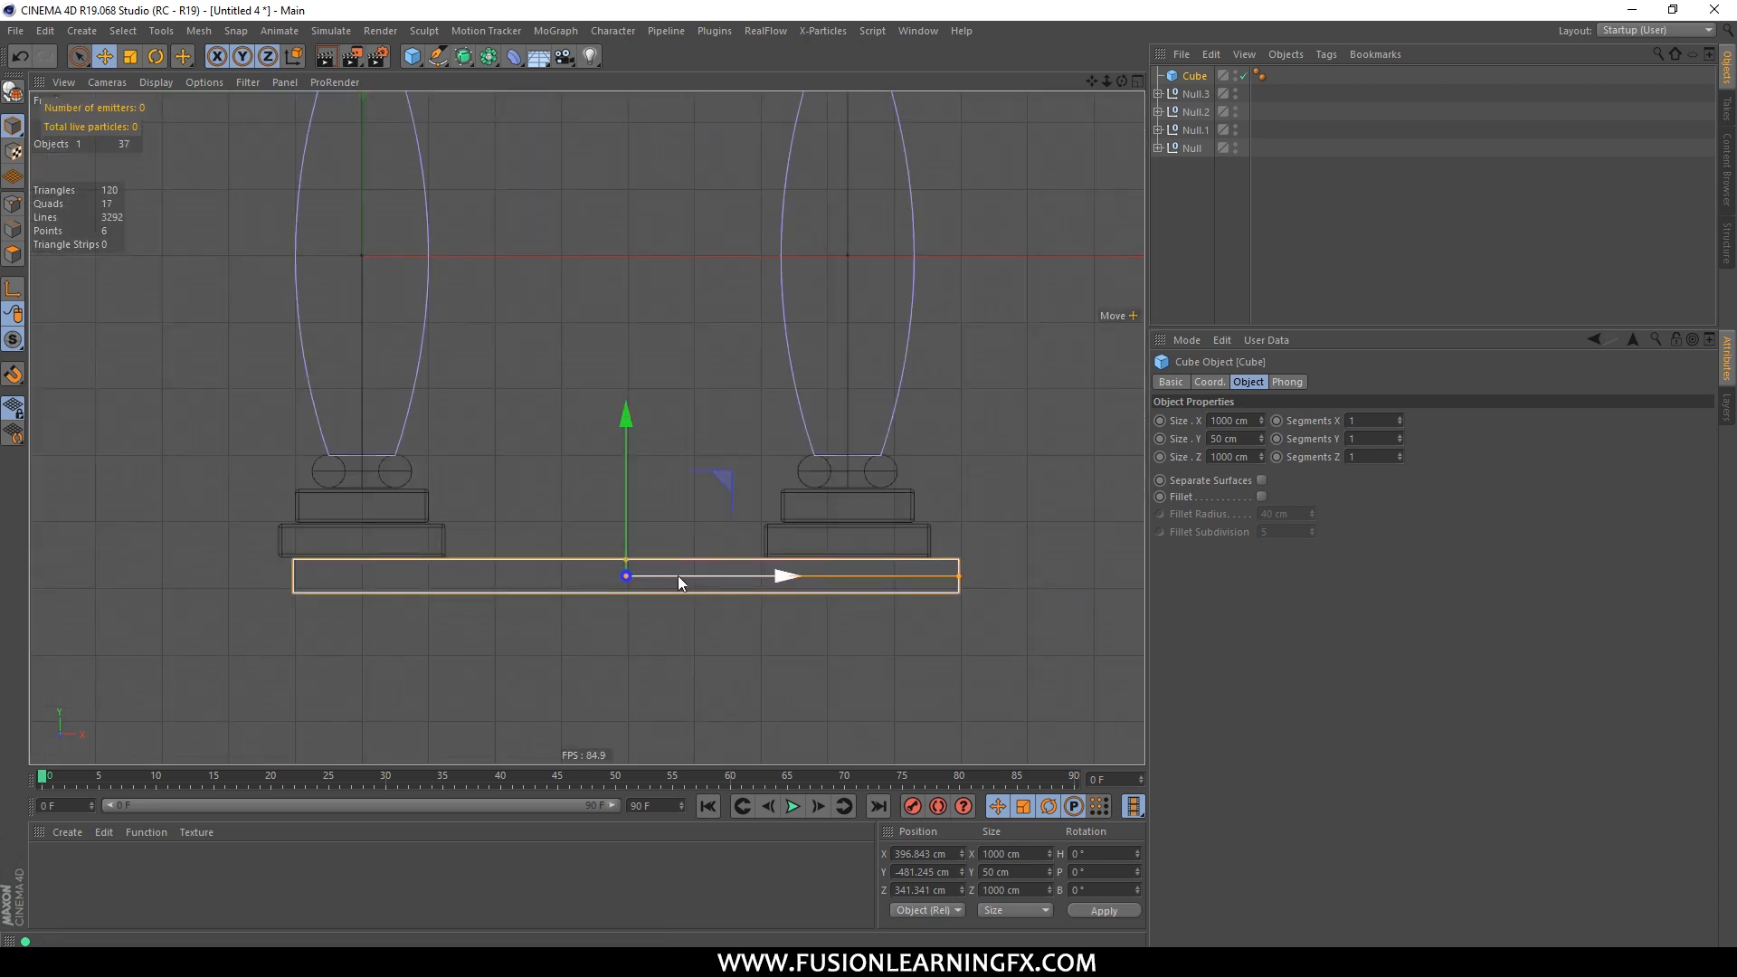
{"action": "left_click_drag", "start_coordinate": [677, 576], "coordinate": [653, 574]}
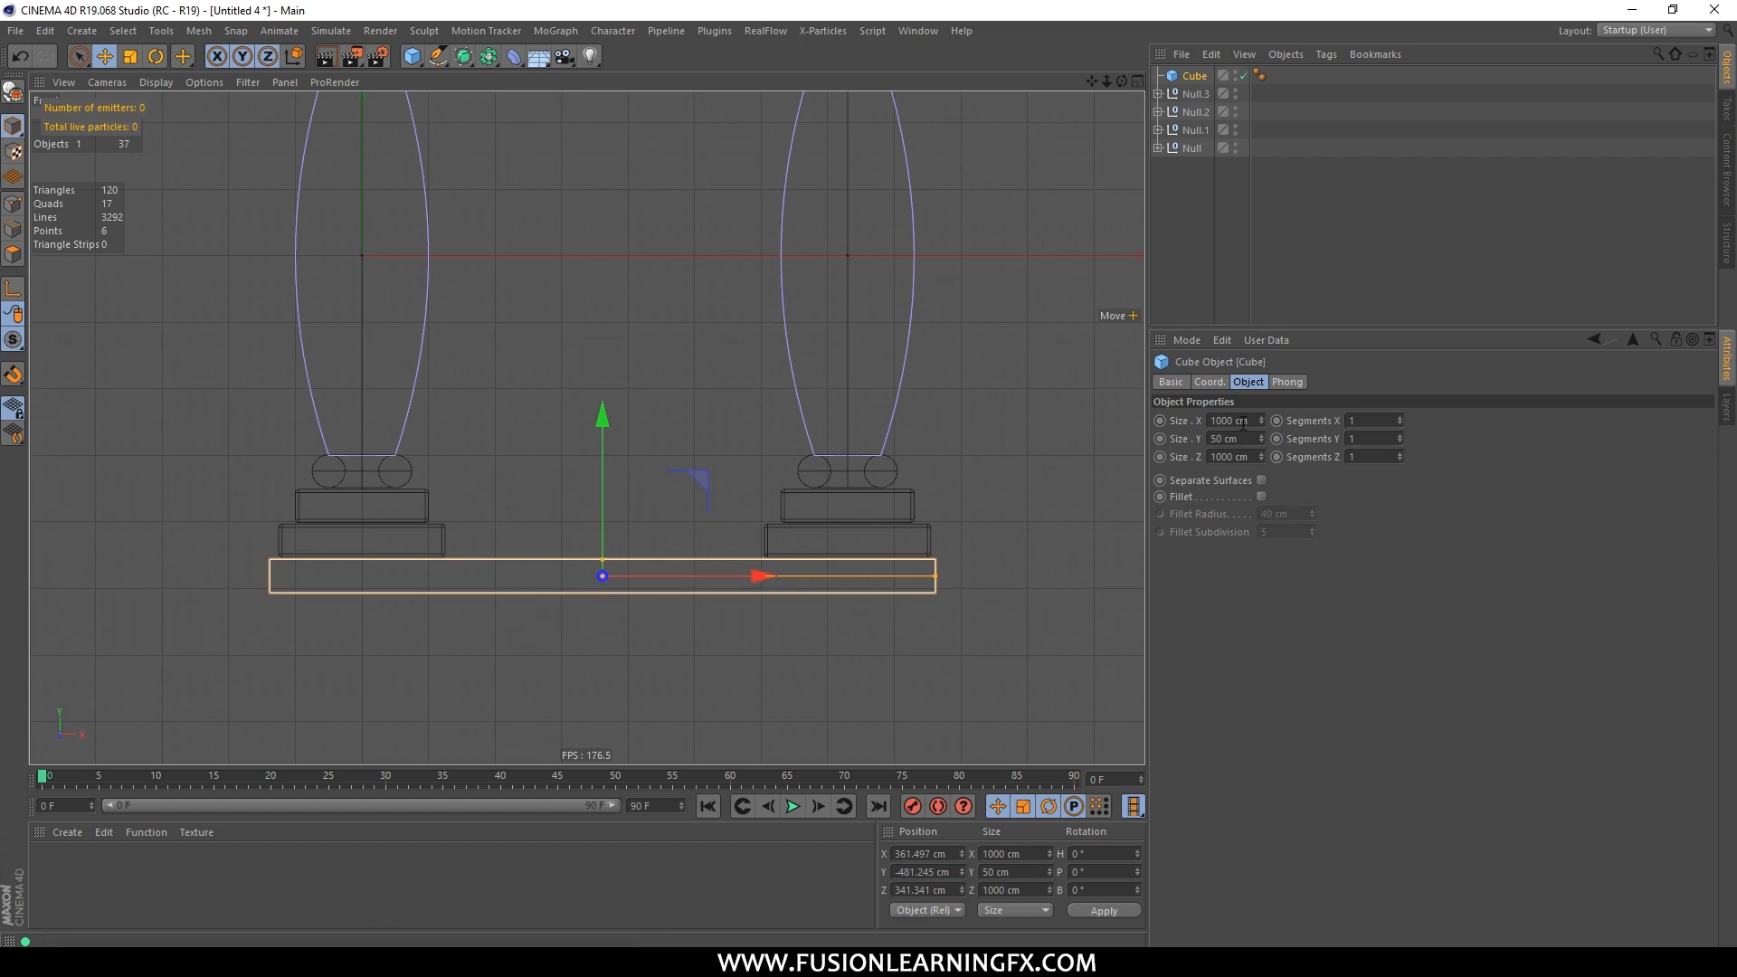
Step: Set the floor slab's X and Z sizes to 1200 cm
{"action": "left_click_drag", "start_coordinate": [1253, 420], "coordinate": [1210, 421]}
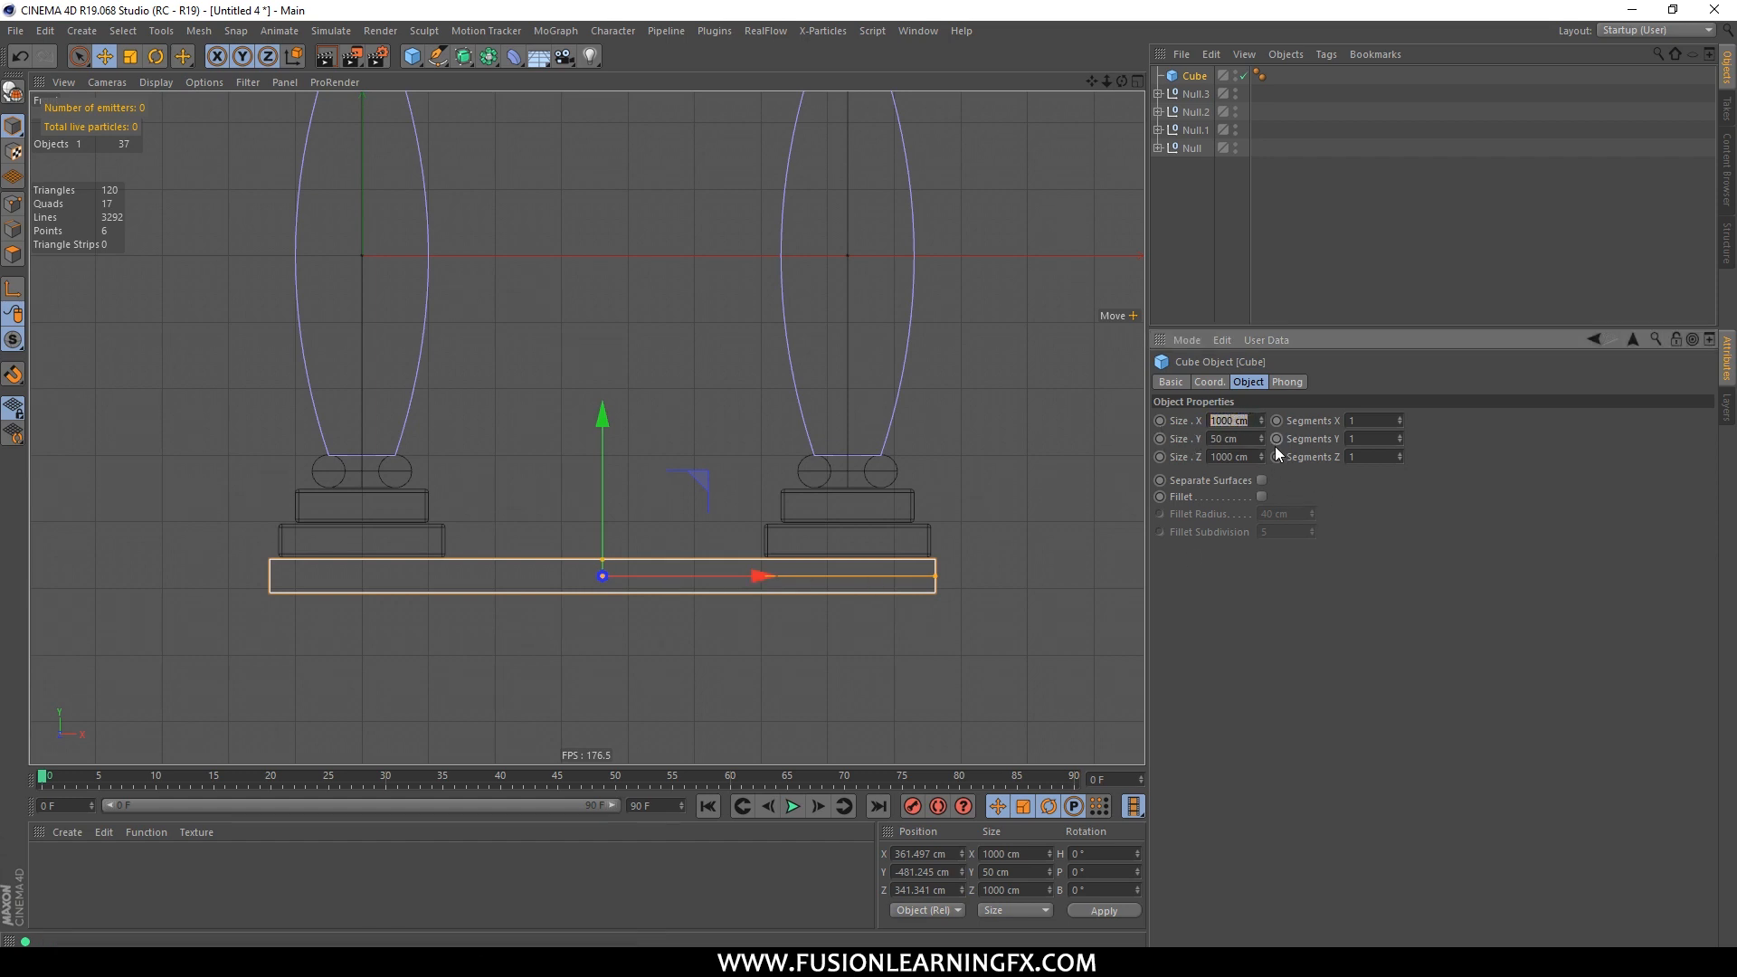
{"action": "key", "text": "Return"}
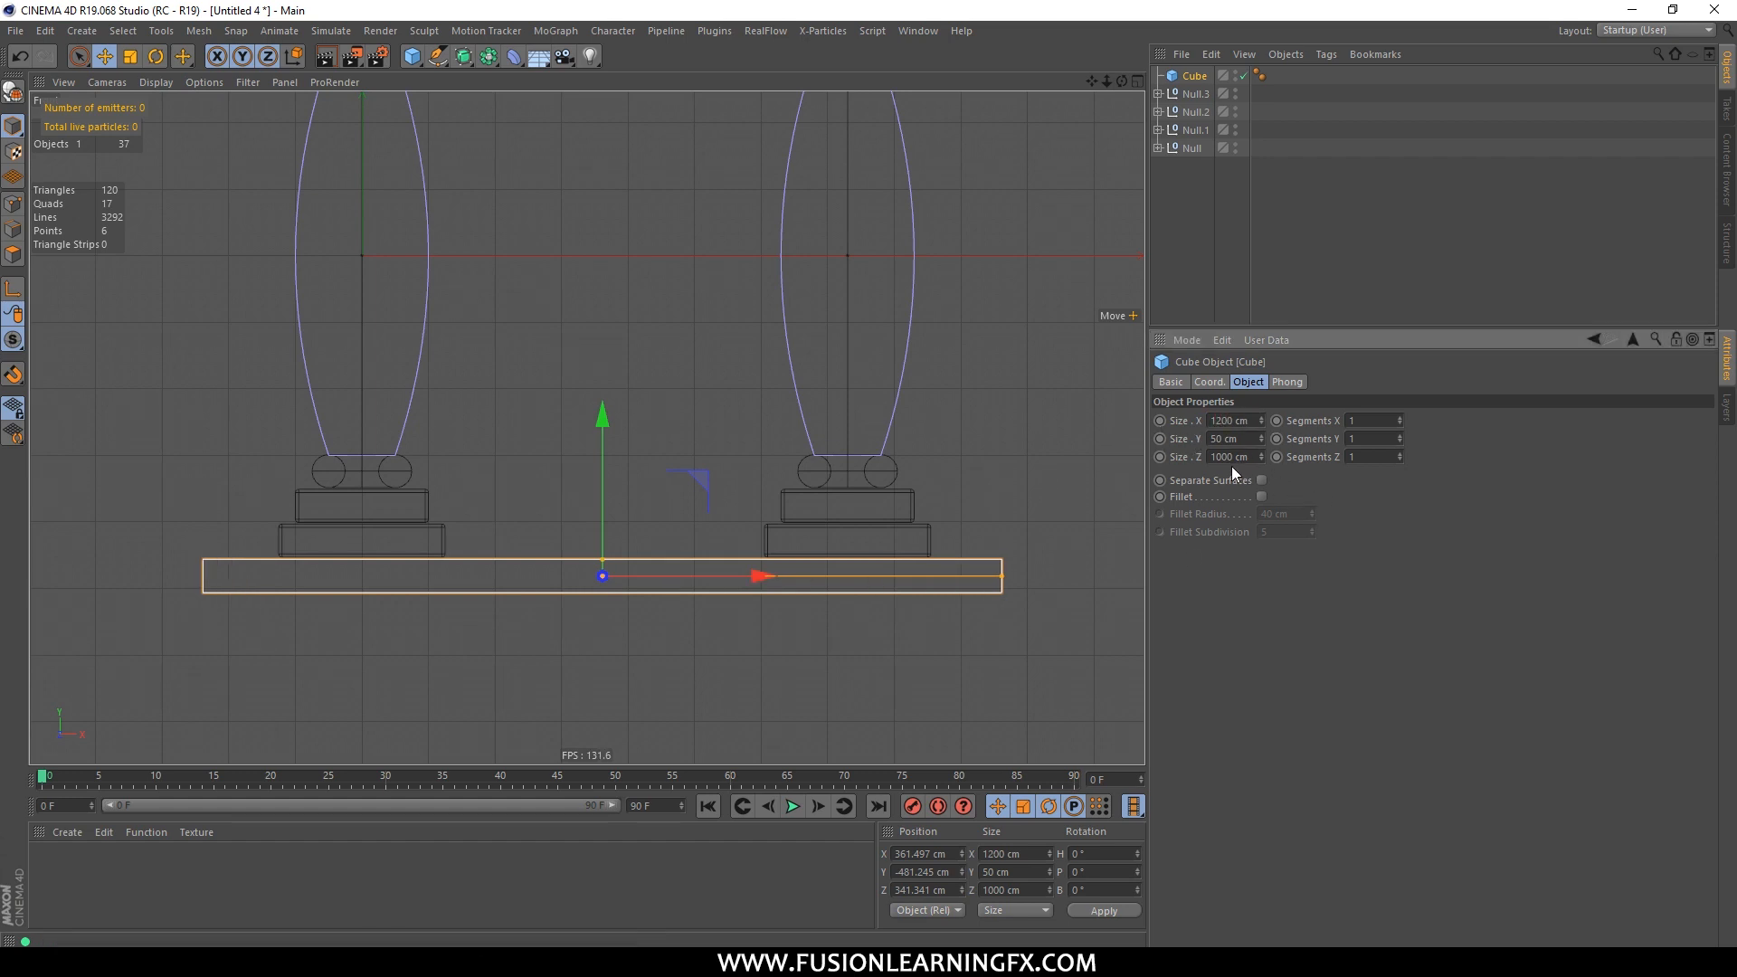
{"action": "key", "text": "Return"}
Step: Centre the floor slab under the columns along Z in the top view, at about Z 355 cm
{"action": "middle_click", "coordinate": [856, 417]}
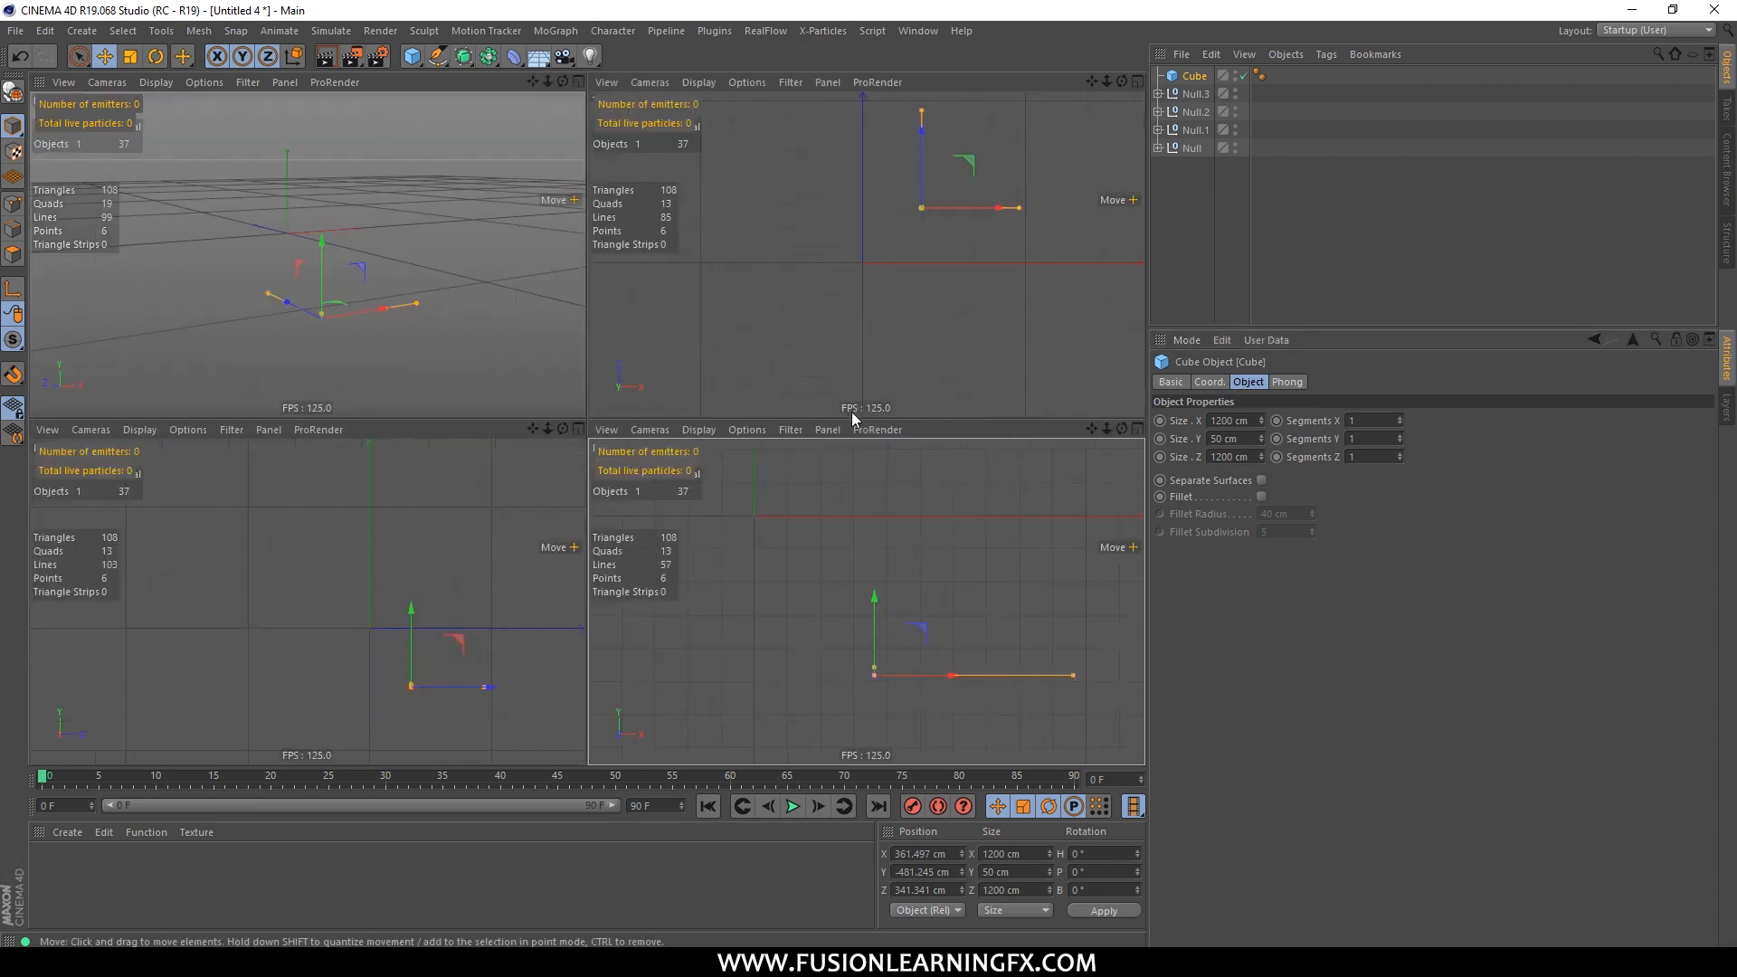
{"action": "middle_click", "coordinate": [874, 261]}
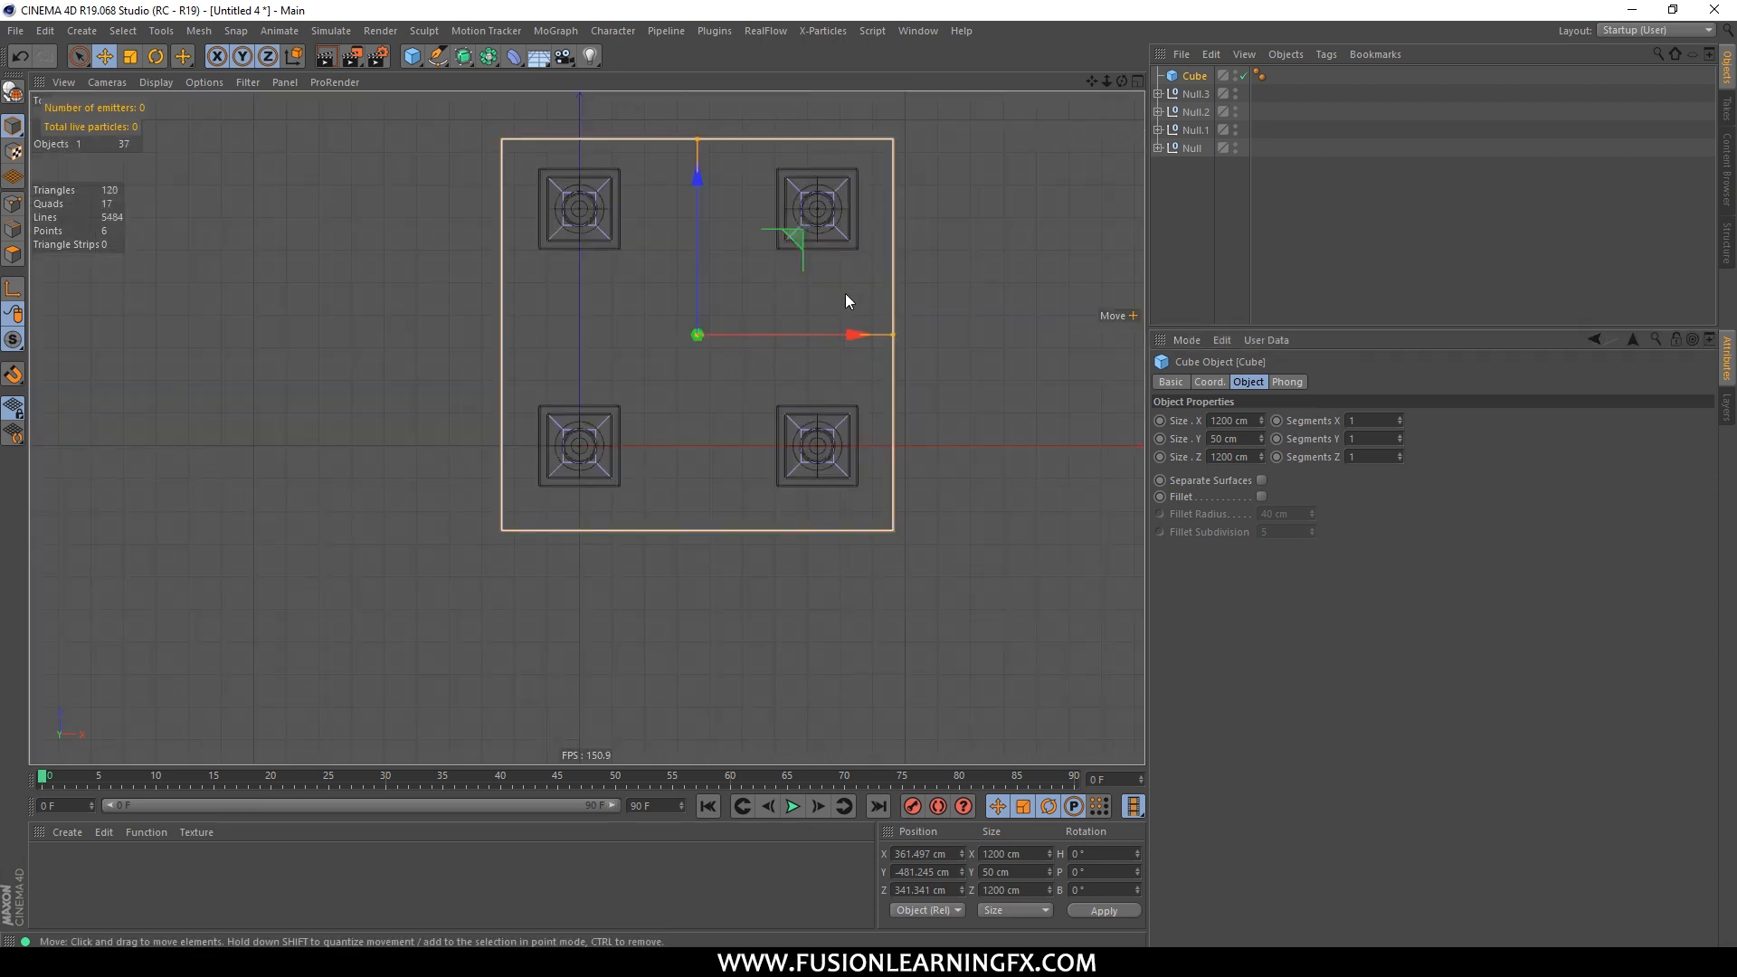
{"action": "left_click_drag", "start_coordinate": [697, 295], "coordinate": [691, 286]}
Step: Enable Fillet on the floor slab and set its fillet radius to 5 cm
{"action": "middle_click", "coordinate": [689, 285]}
{"action": "middle_click", "coordinate": [584, 291]}
{"action": "mouse_move", "coordinate": [914, 375]}
{"action": "left_mouse_down", "text": "alt"}
{"action": "mouse_move", "coordinate": [812, 373]}
{"action": "mouse_move", "coordinate": [890, 353]}
{"action": "left_mouse_up", "text": "alt"}
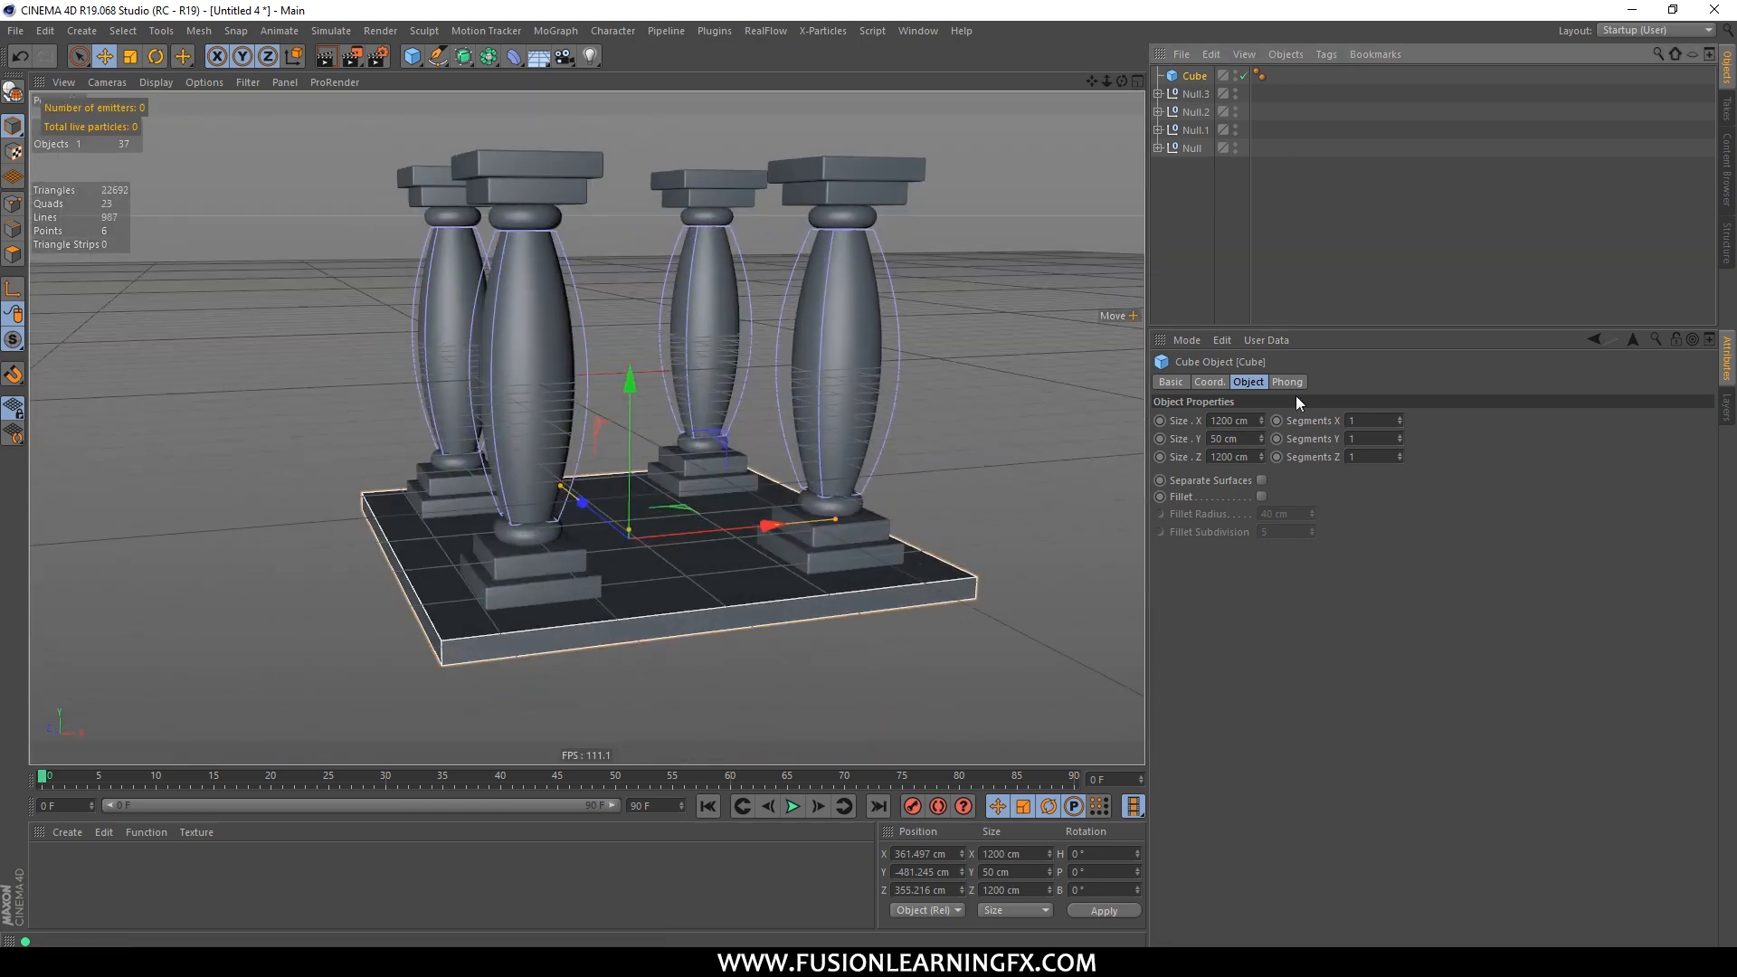
{"action": "left_click", "coordinate": [1261, 498]}
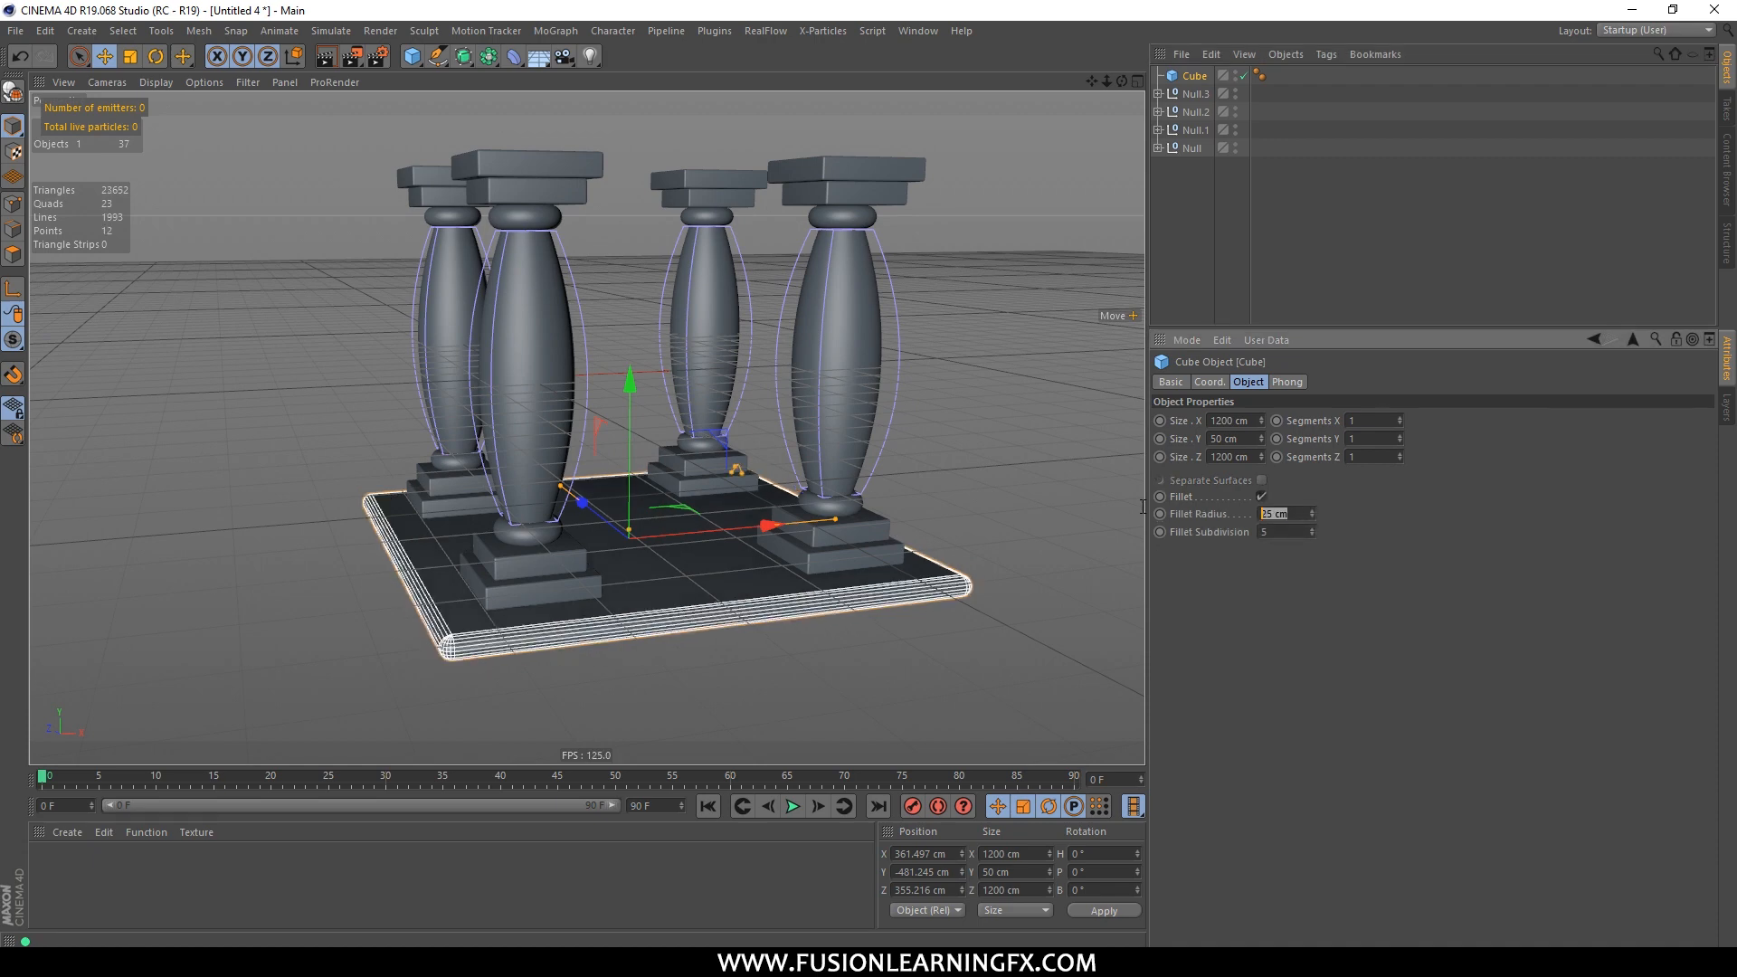
{"action": "type", "text": "5"}
{"action": "key", "text": "Return"}
Step: Duplicate the floor slab directly beneath the original in the front view, at about Y -534 cm
{"action": "middle_click", "coordinate": [595, 537]}
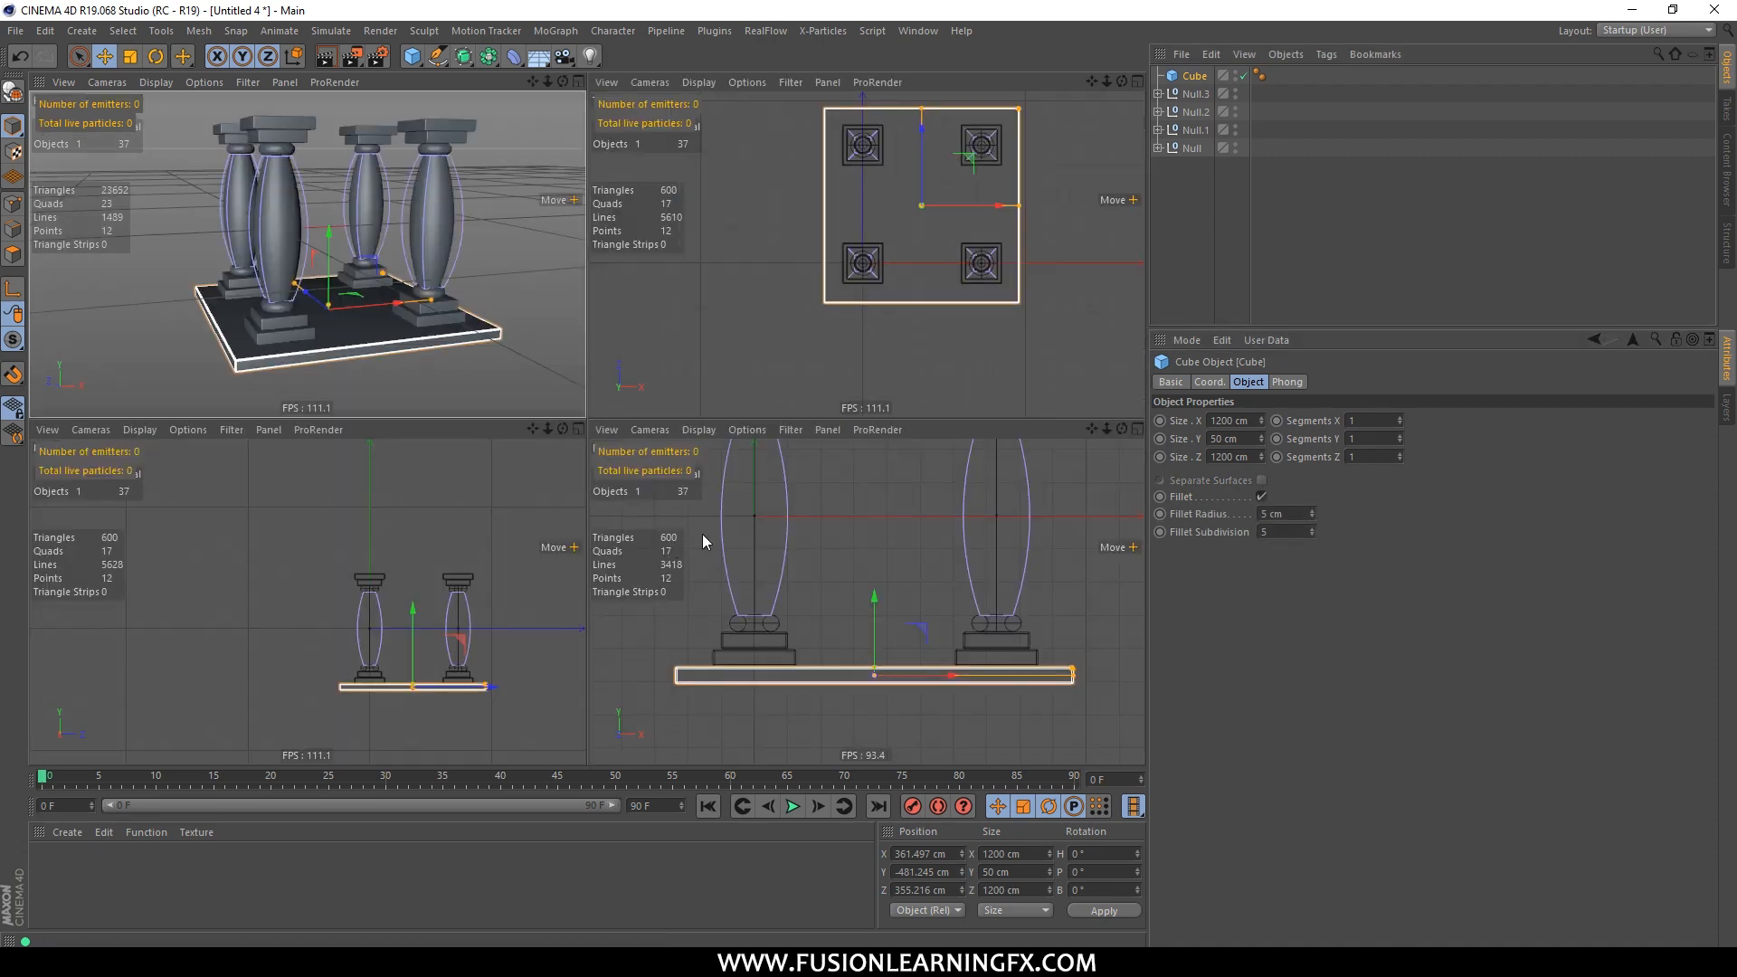
{"action": "middle_click", "coordinate": [679, 537]}
{"action": "middle_click_drag", "start_coordinate": [832, 561], "coordinate": [846, 391], "text": "alt"}
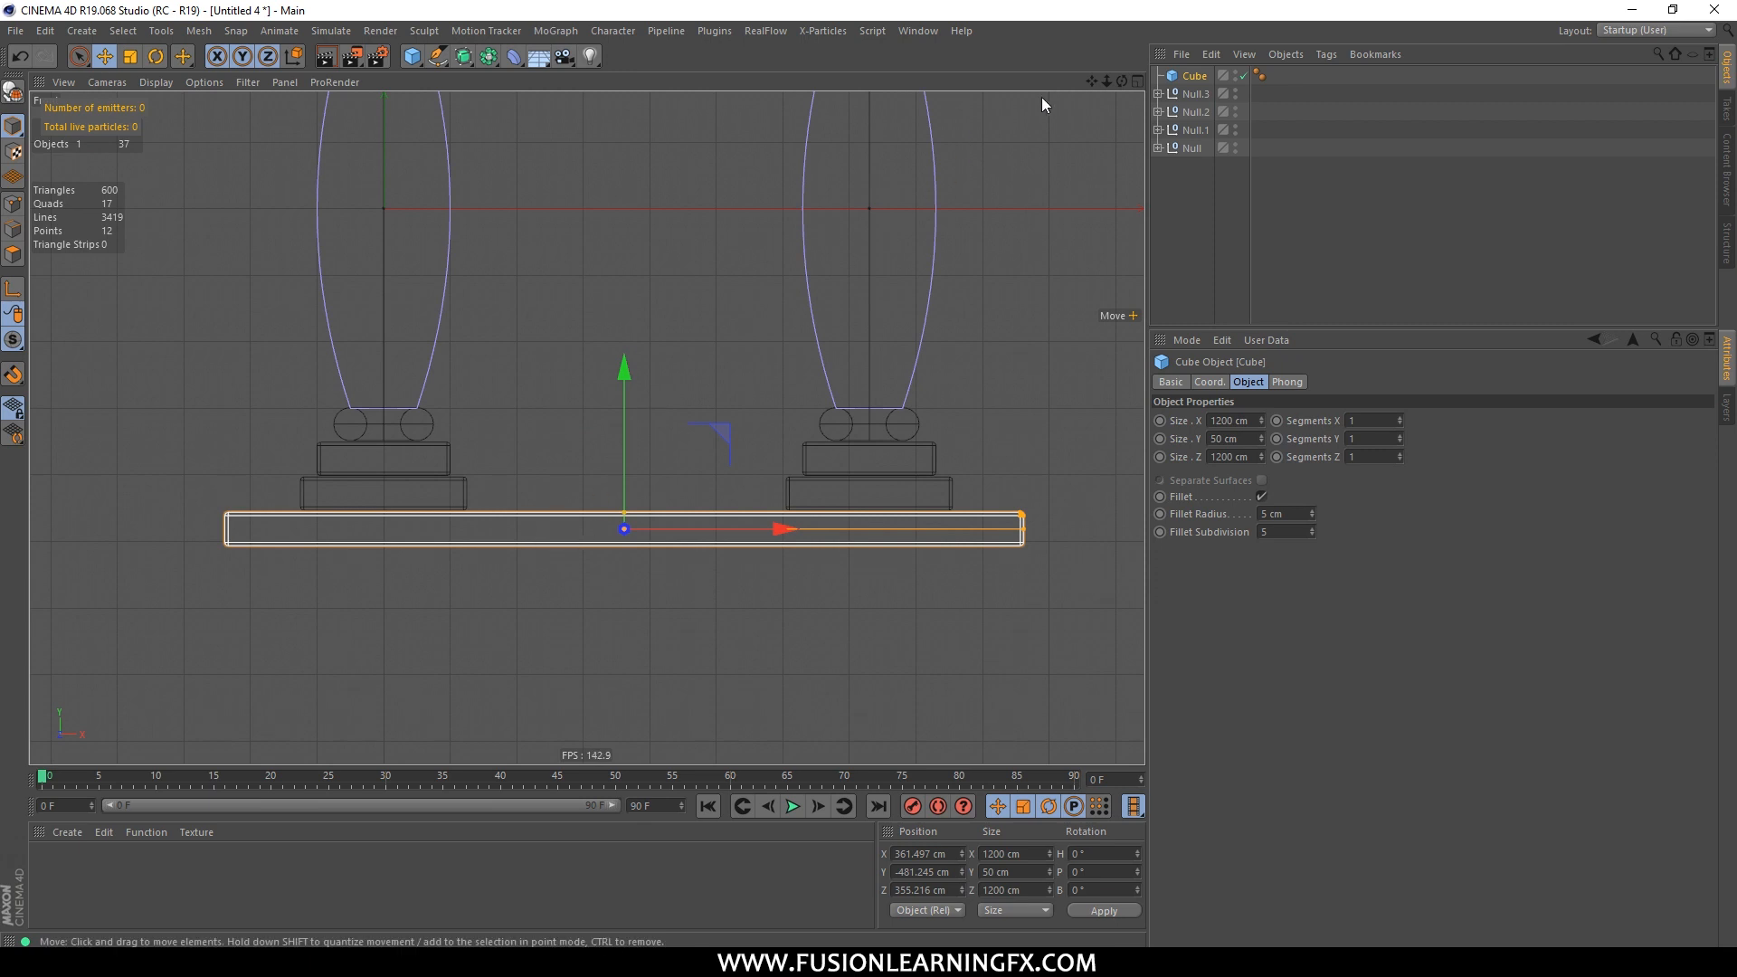
{"action": "left_click_drag", "start_coordinate": [629, 373], "coordinate": [632, 407], "text": "ctrl"}
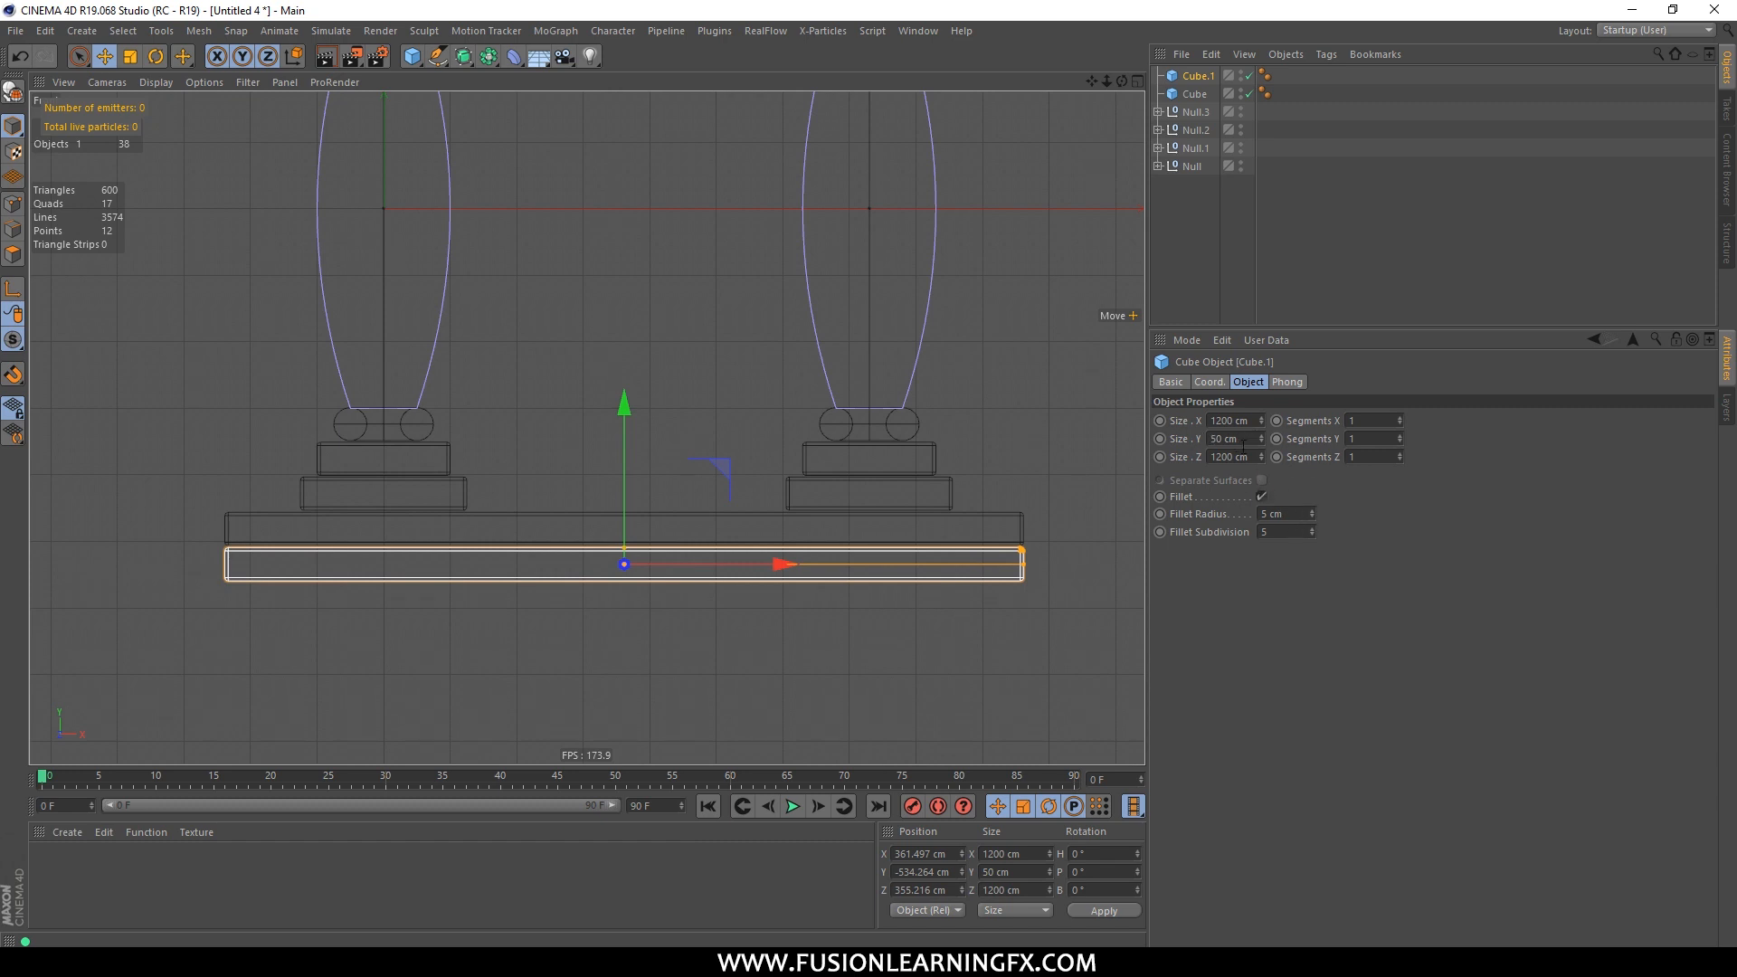
Step: Set the duplicated floor slab's X and Z sizes to 1600 cm
{"action": "left_click", "coordinate": [1255, 425]}
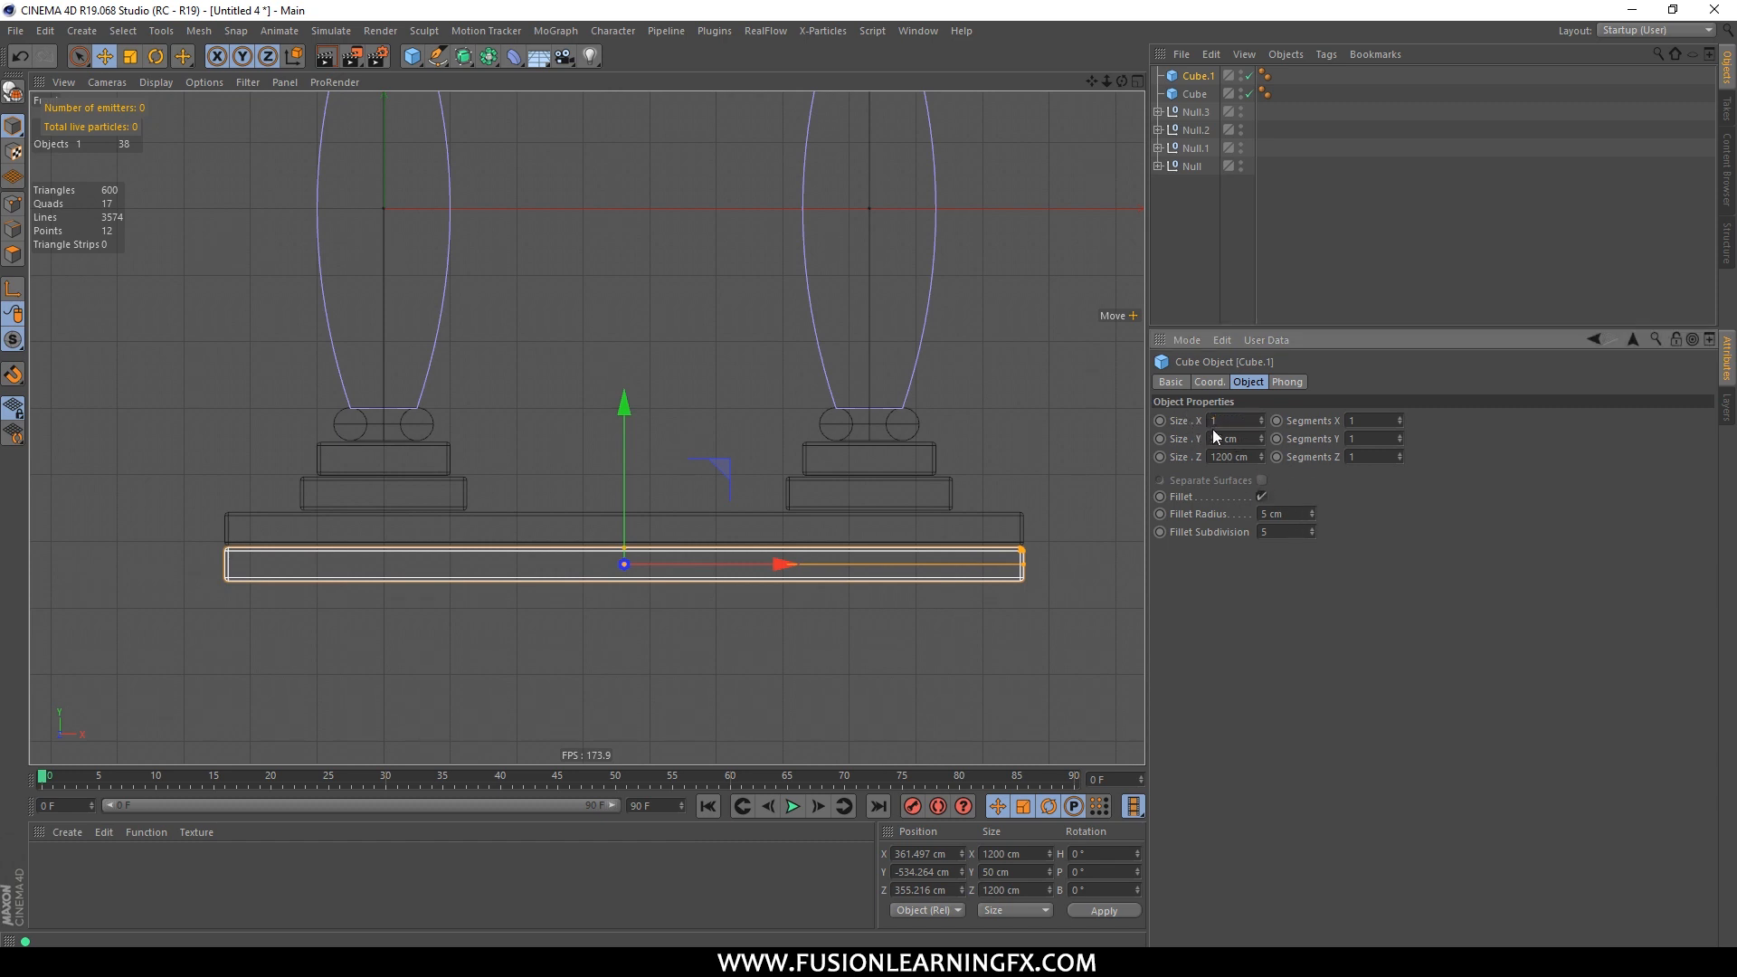
{"action": "key", "text": "Return"}
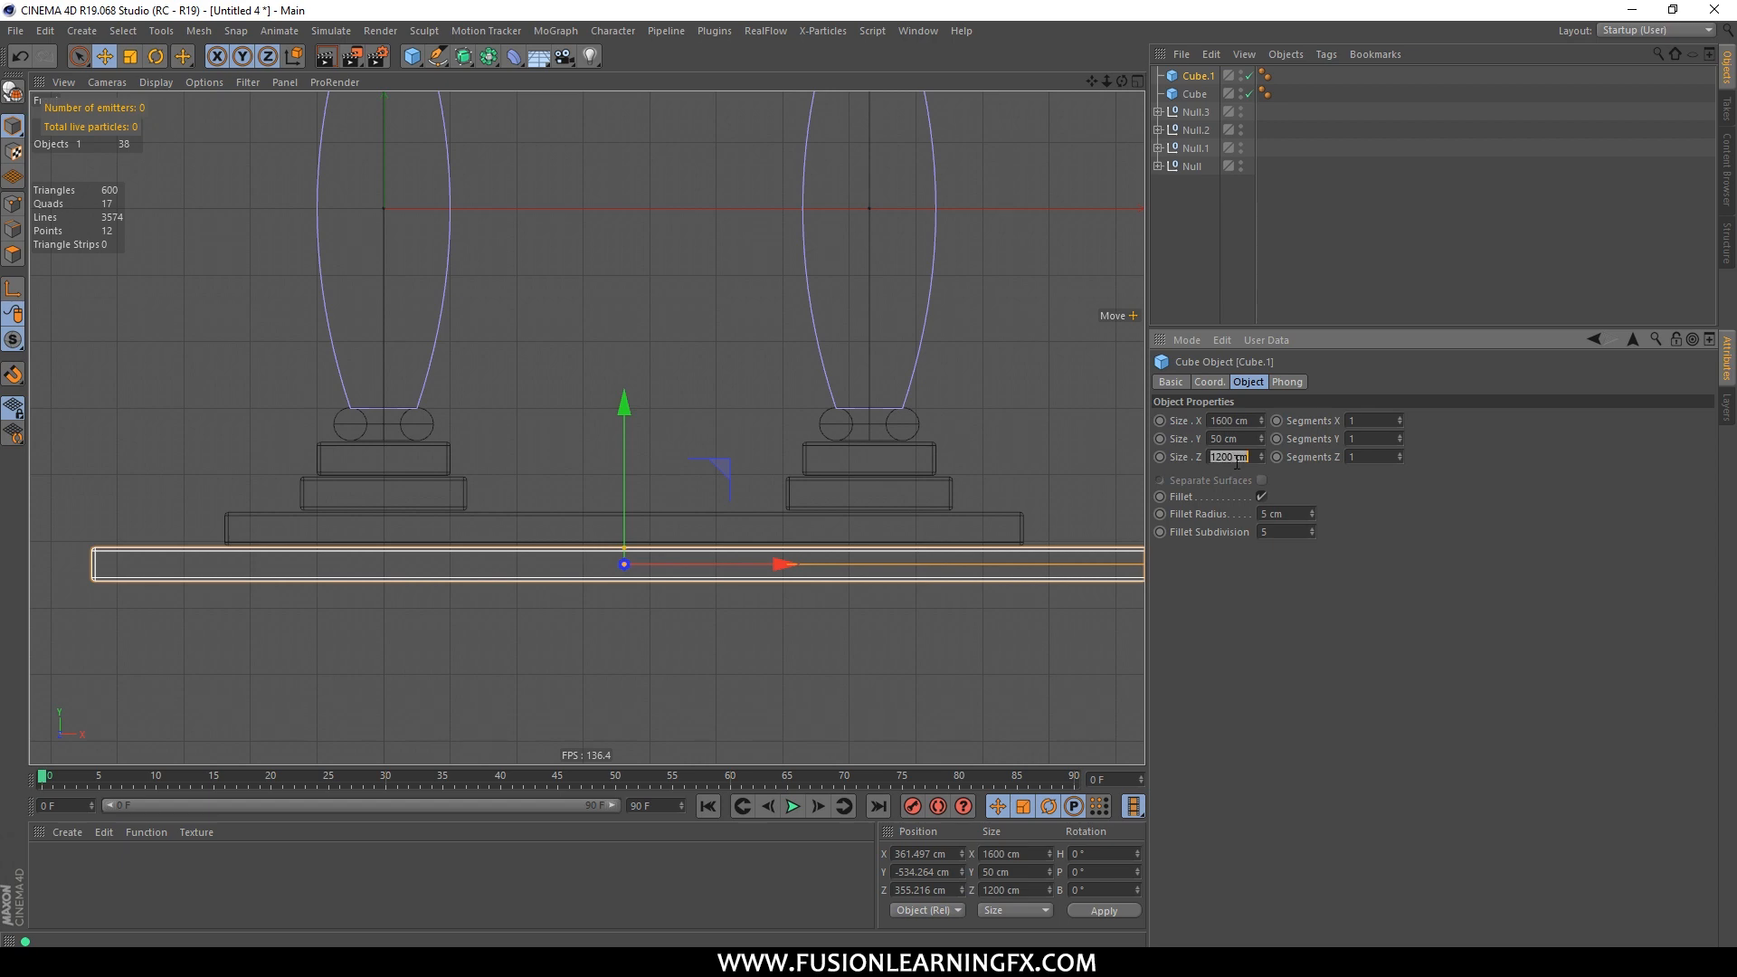
{"action": "key", "text": "Return"}
{"action": "key", "text": "F5"}
{"action": "middle_click", "coordinate": [521, 320]}
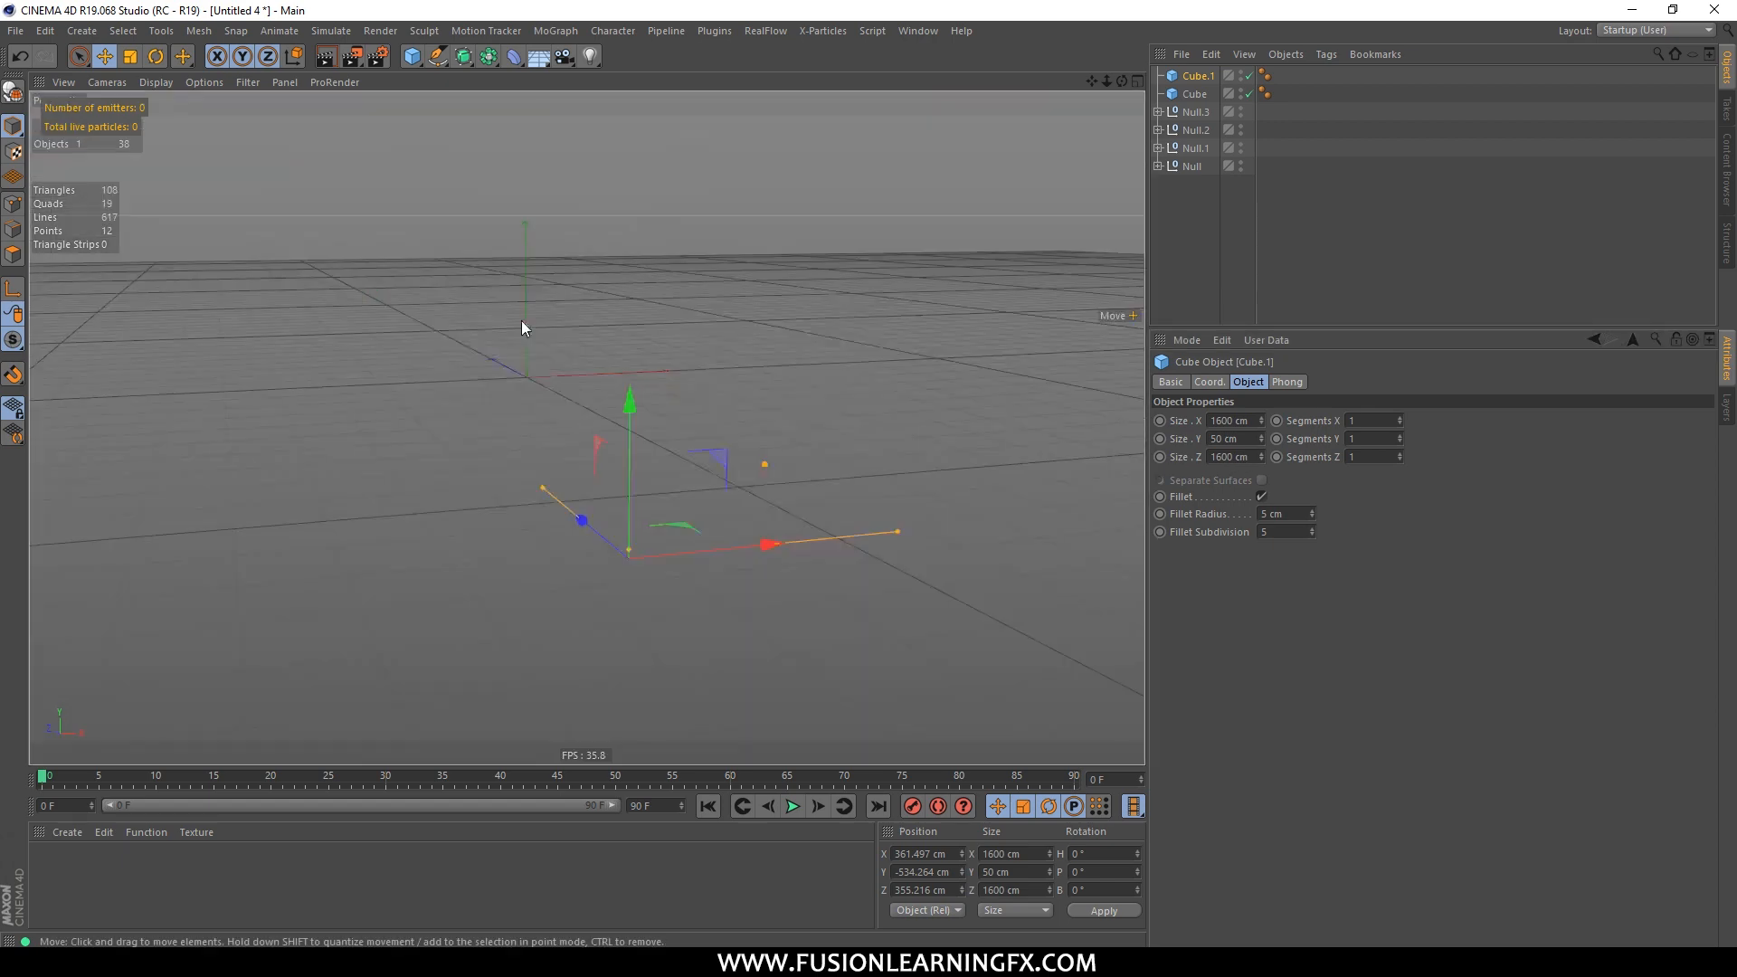
{"action": "left_click_drag", "start_coordinate": [797, 474], "coordinate": [758, 446], "text": "alt"}
Step: Duplicate the 1600 cm floor slab directly beneath itself in the front view, at about Y -576 cm
{"action": "key", "text": "F5"}
{"action": "middle_click", "coordinate": [734, 572]}
{"action": "middle_click_drag", "start_coordinate": [735, 572], "coordinate": [714, 440], "text": "alt"}
{"action": "left_click_drag", "start_coordinate": [624, 435], "coordinate": [631, 470]}
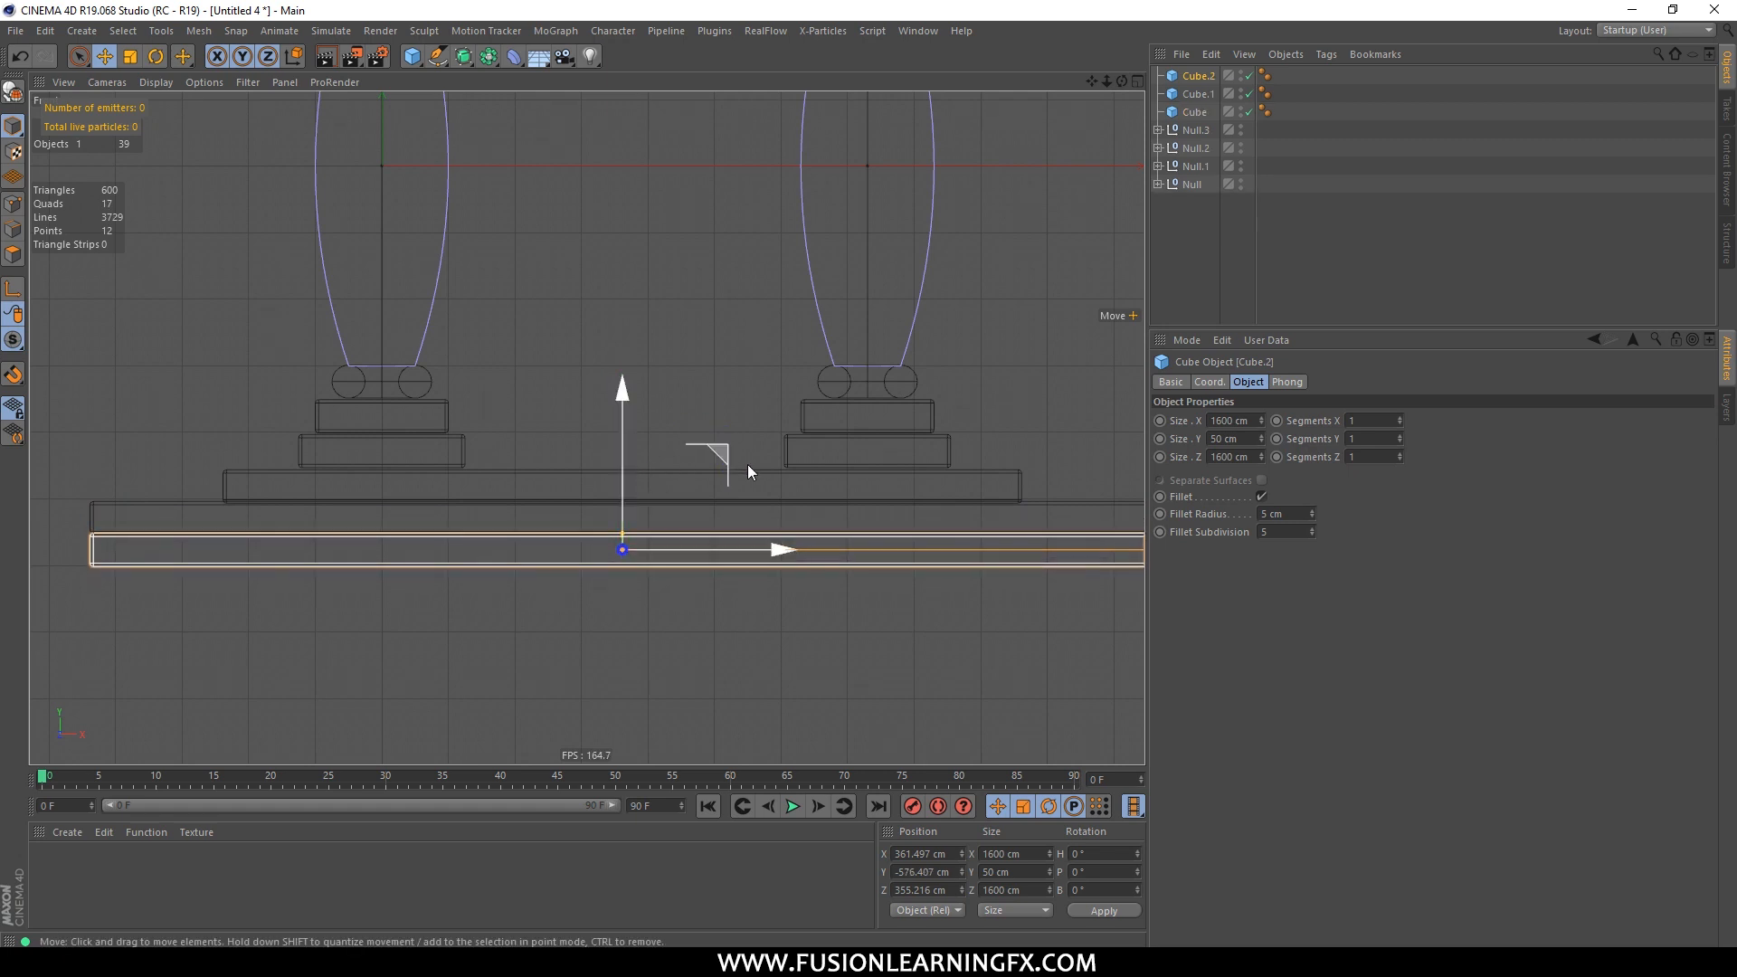
Step: Set the lowest floor slab's X and Z sizes to 2000 cm
{"action": "left_click", "coordinate": [1232, 421]}
{"action": "double_click", "coordinate": [1233, 422]}
{"action": "left_click", "coordinate": [1233, 422]}
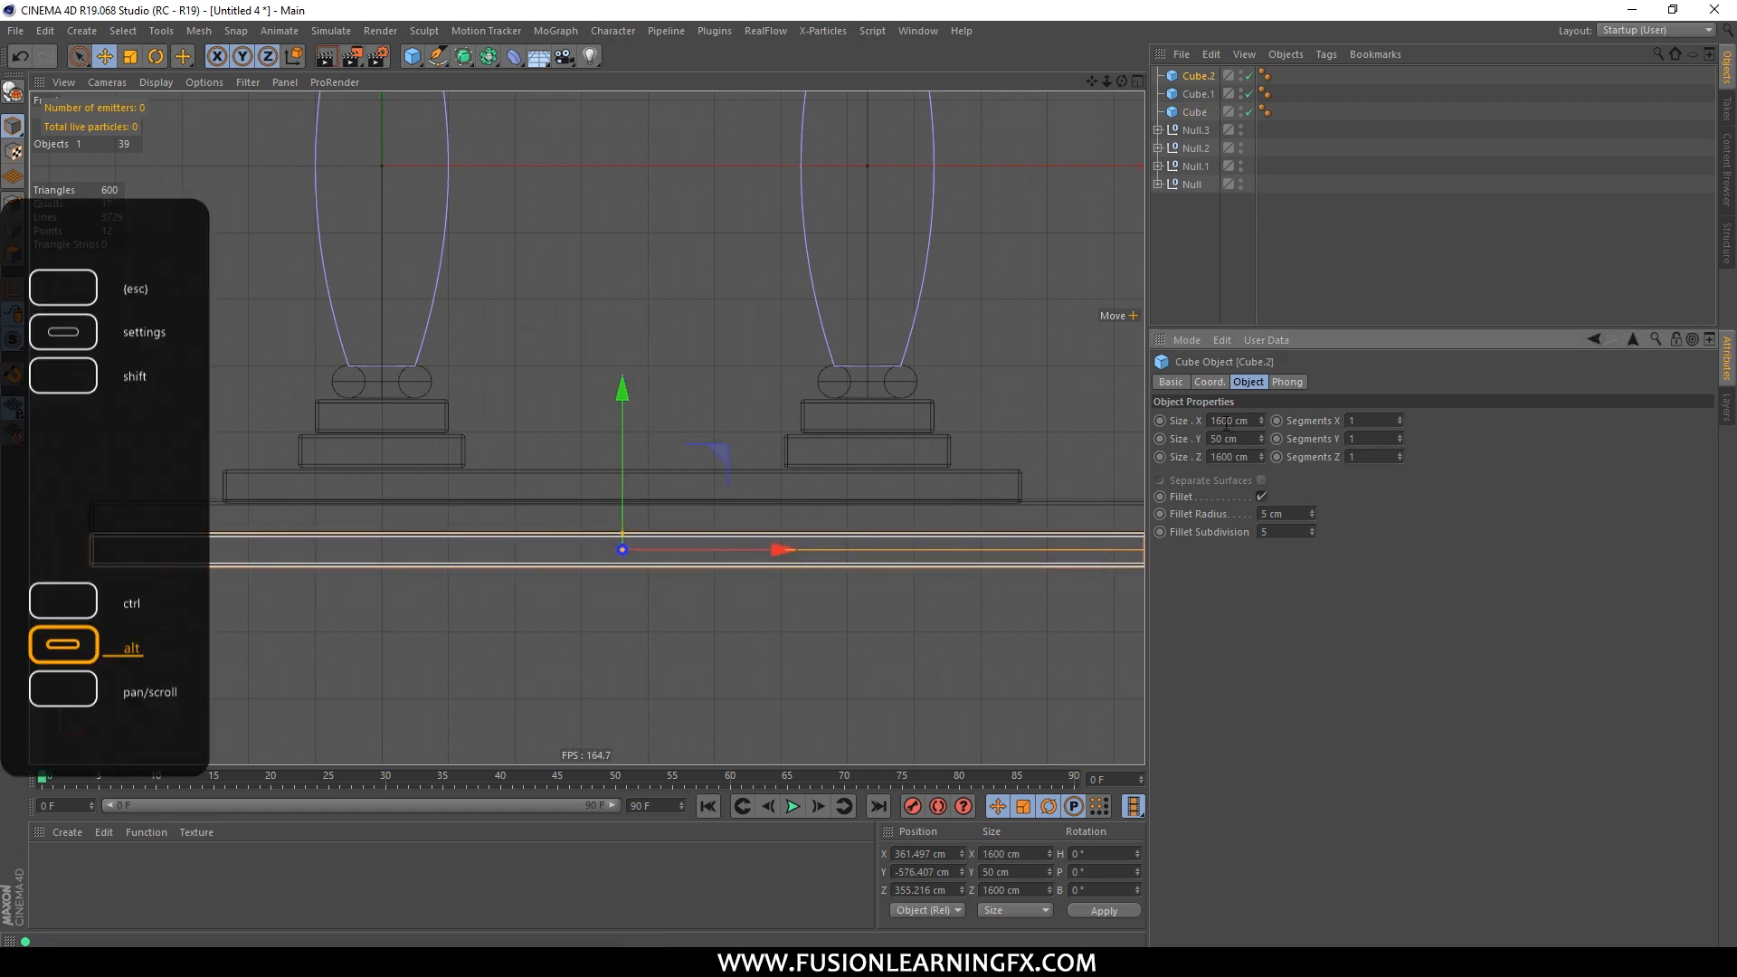
{"action": "type", "text": "200"}
{"action": "key", "text": "Return"}
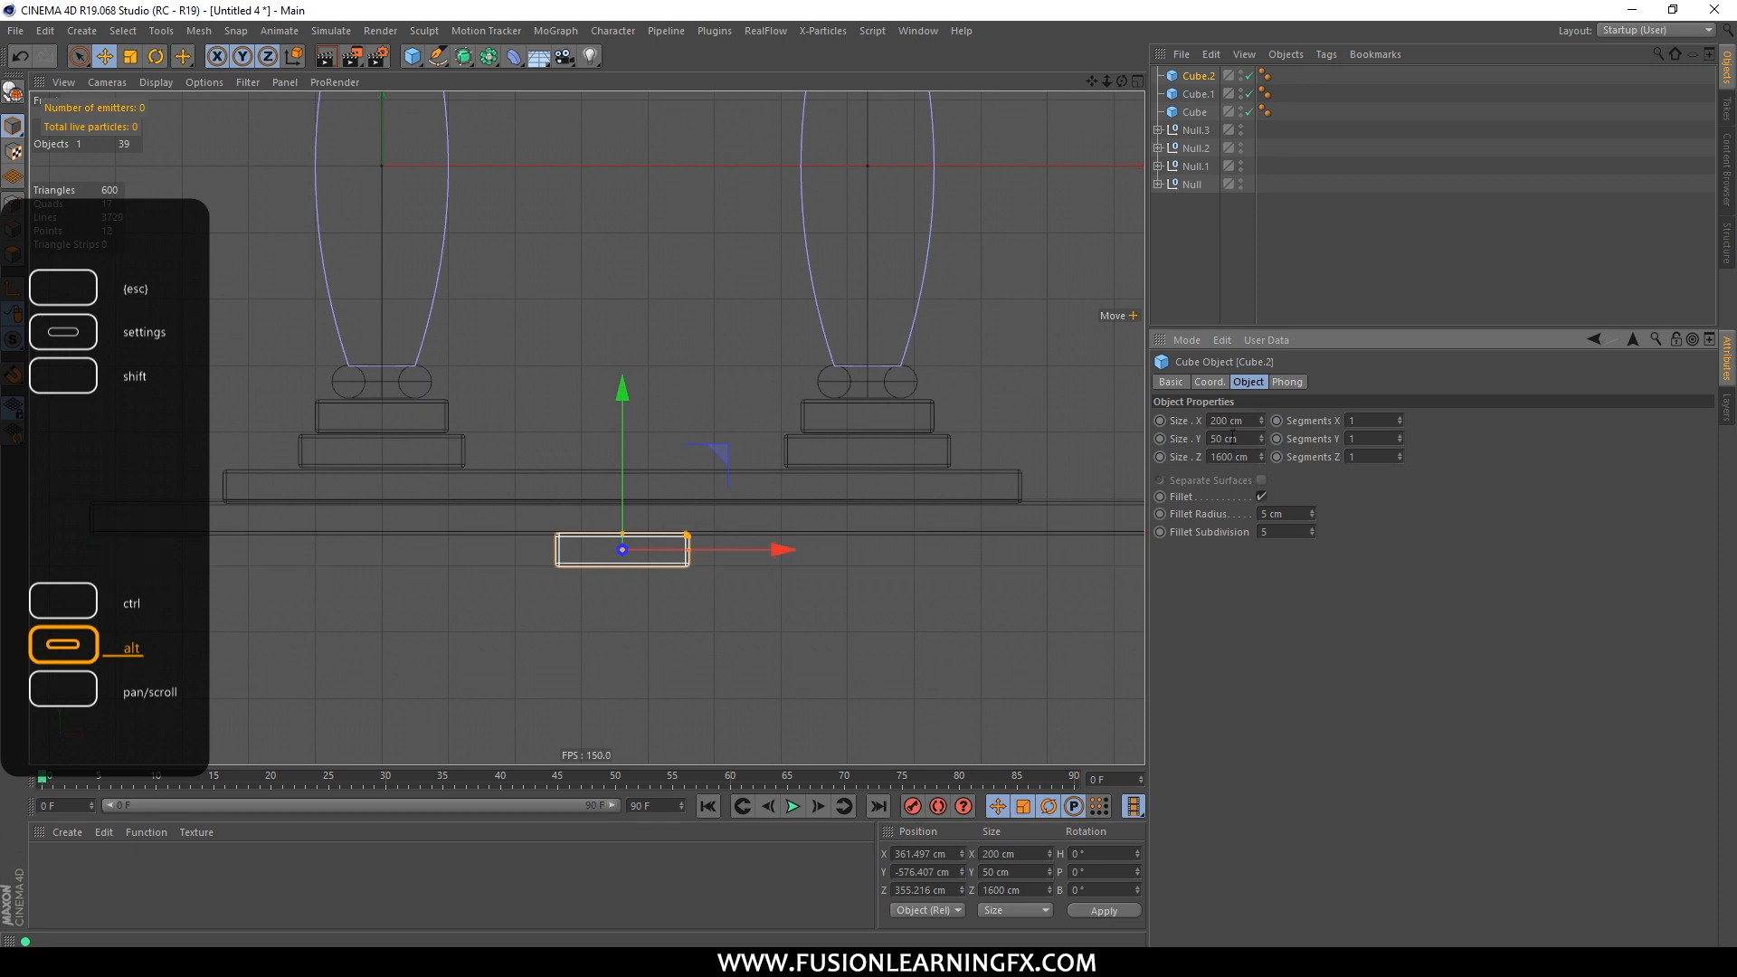
{"action": "key", "text": "ctrl+a"}
{"action": "type", "text": "2000"}
{"action": "key", "text": "Return"}
{"action": "type", "text": "2000"}
{"action": "key", "text": "Return"}
{"action": "middle_click", "coordinate": [823, 396]}
{"action": "middle_click", "coordinate": [570, 346]}
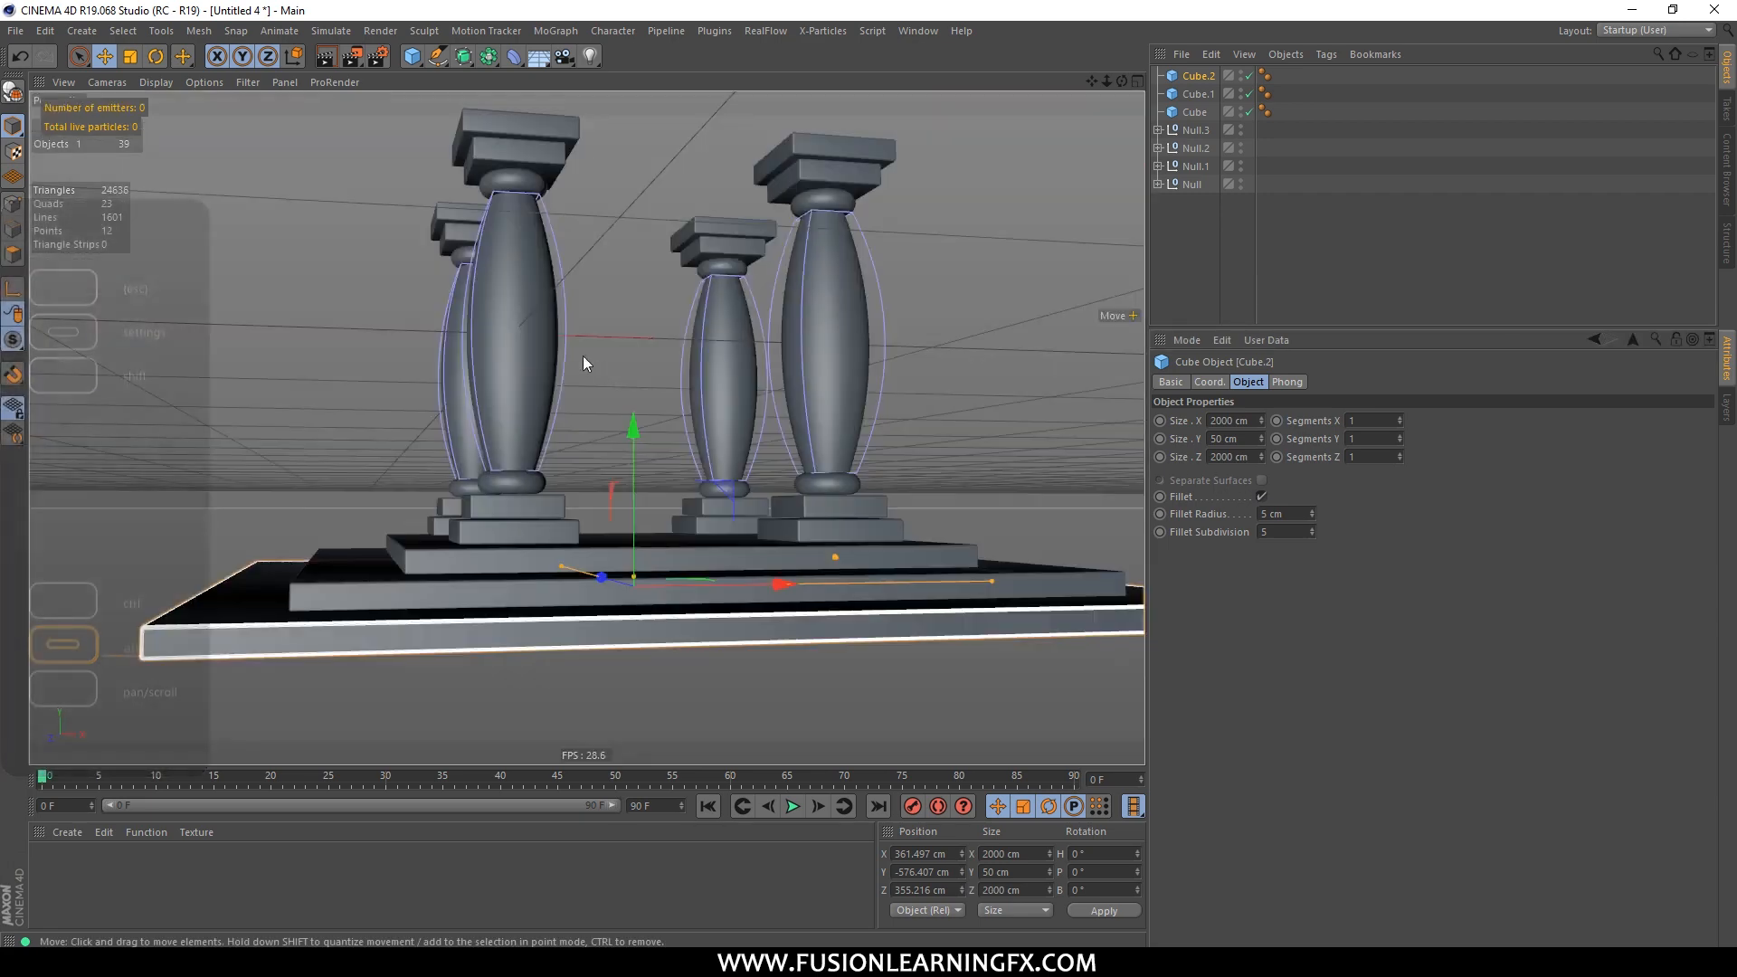
{"action": "left_click_drag", "start_coordinate": [744, 473], "coordinate": [789, 430], "text": "alt"}
Step: Switch the perspective view's display mode to Gouraud Shading (Lines) with nothing selected
{"action": "left_click", "coordinate": [979, 262]}
{"action": "left_click_drag", "start_coordinate": [979, 262], "coordinate": [725, 540], "text": "alt"}
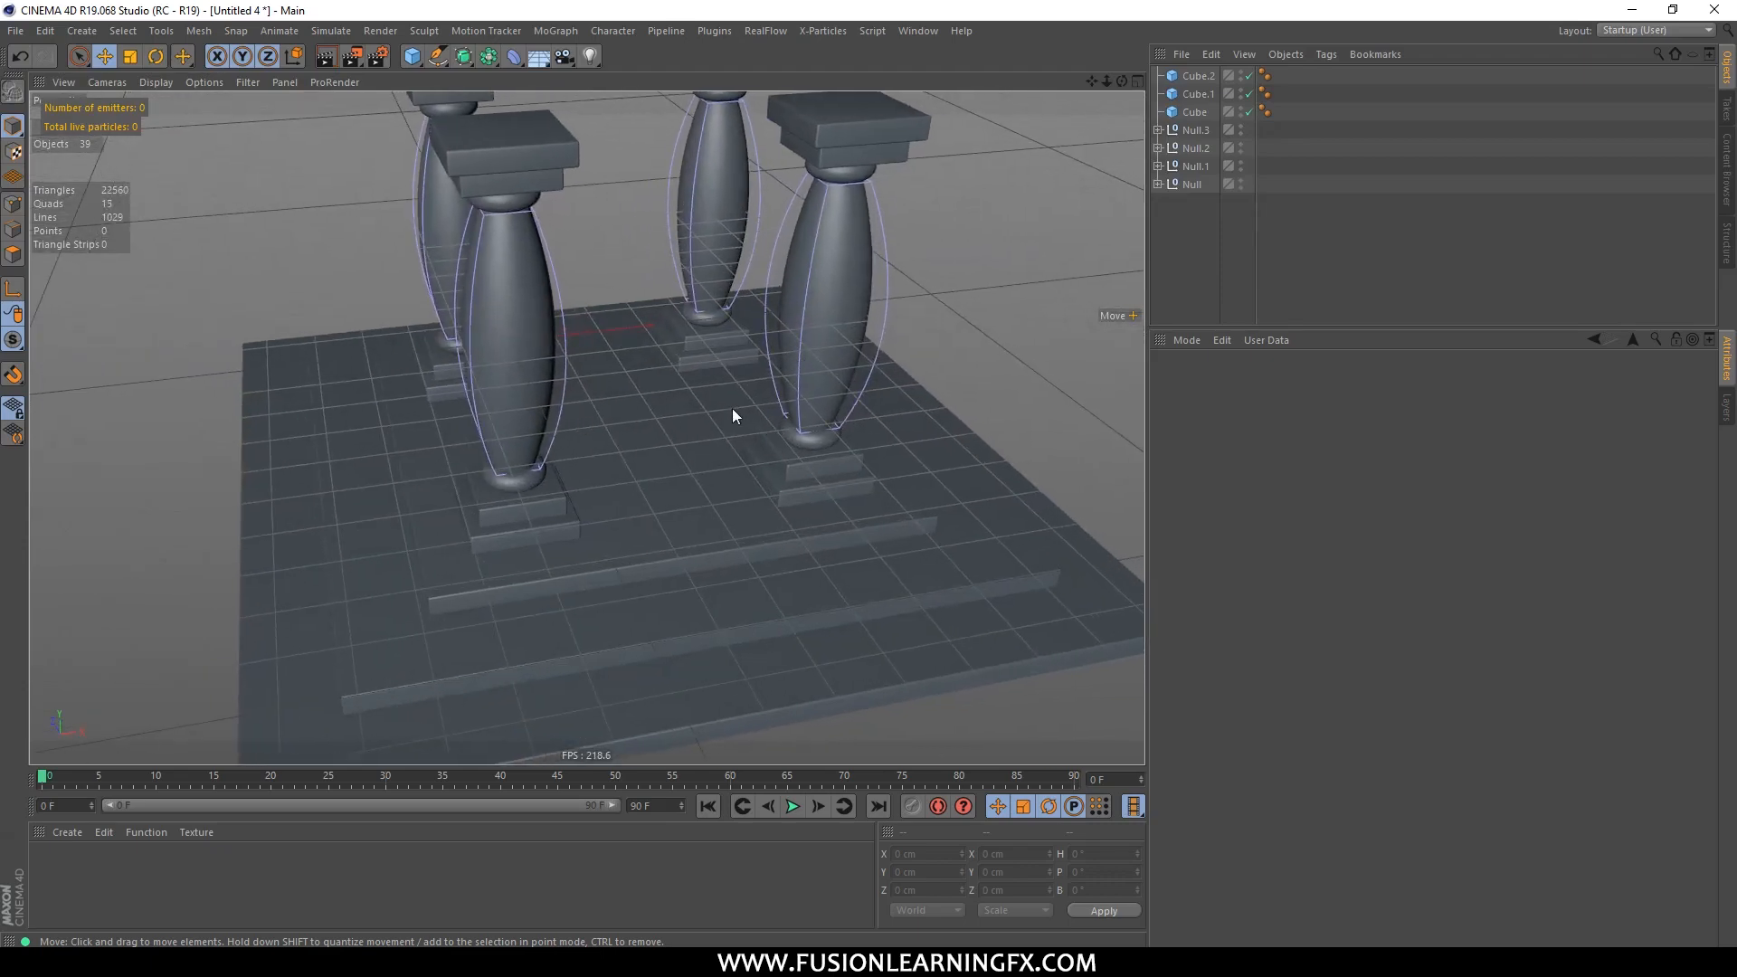
{"action": "middle_click_drag", "start_coordinate": [701, 428], "coordinate": [718, 478], "text": "alt"}
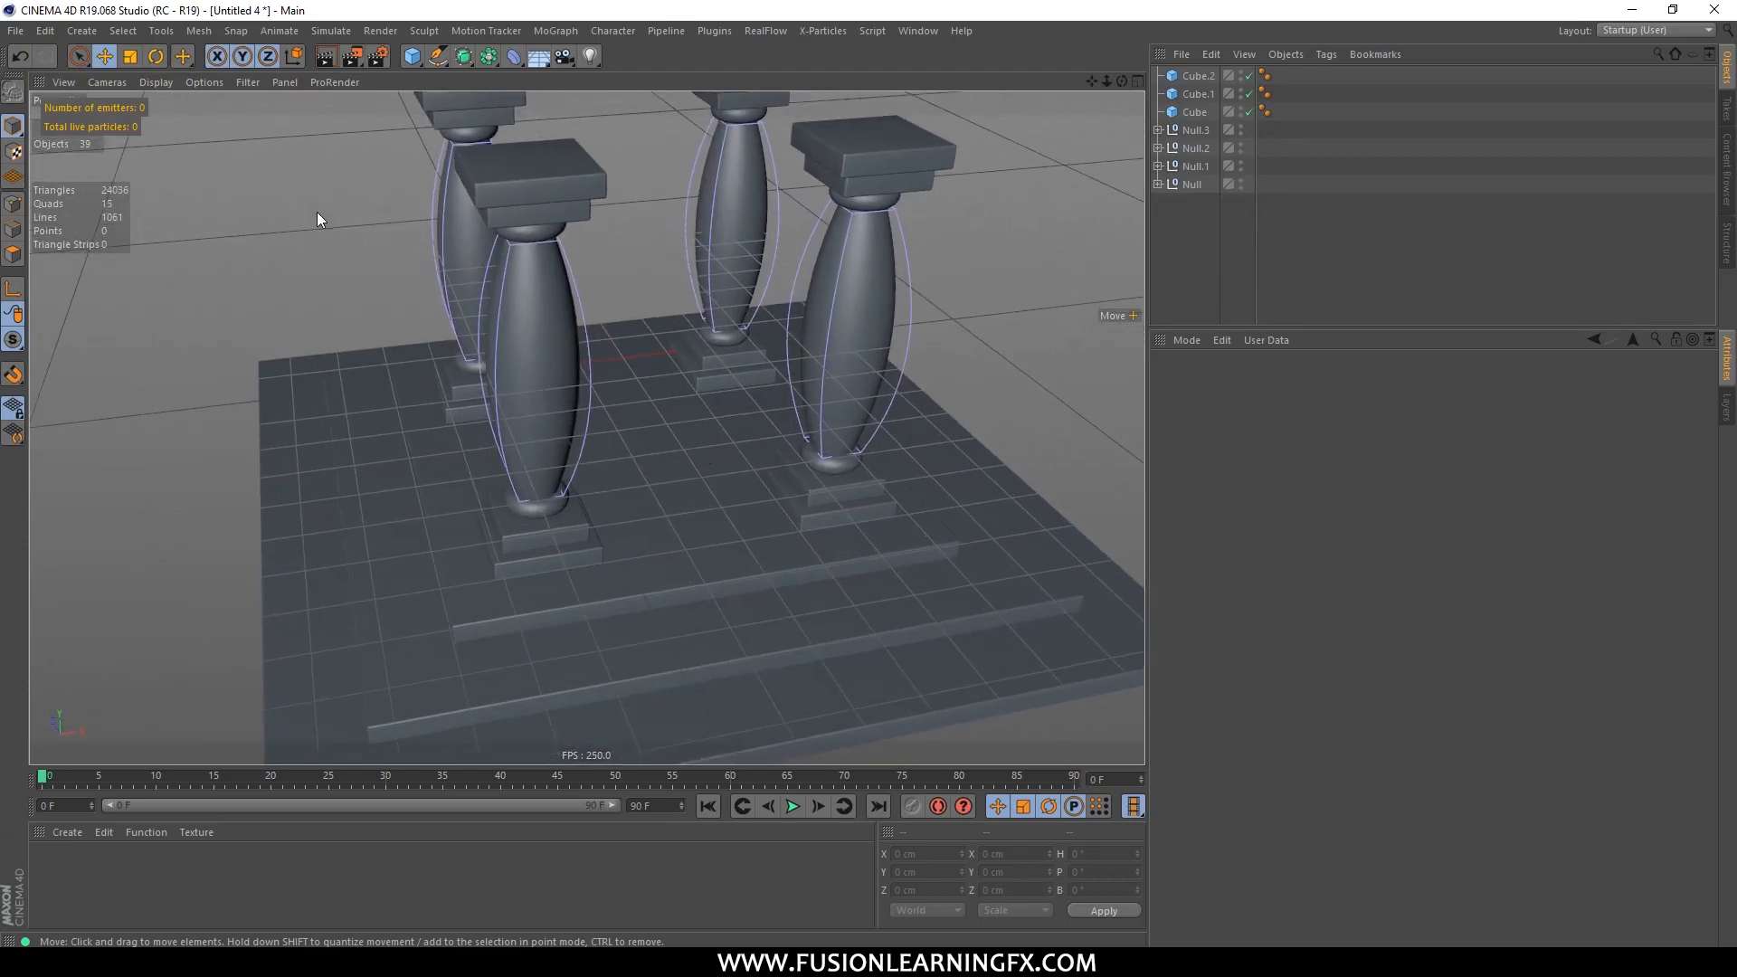
{"action": "left_click", "coordinate": [158, 83]}
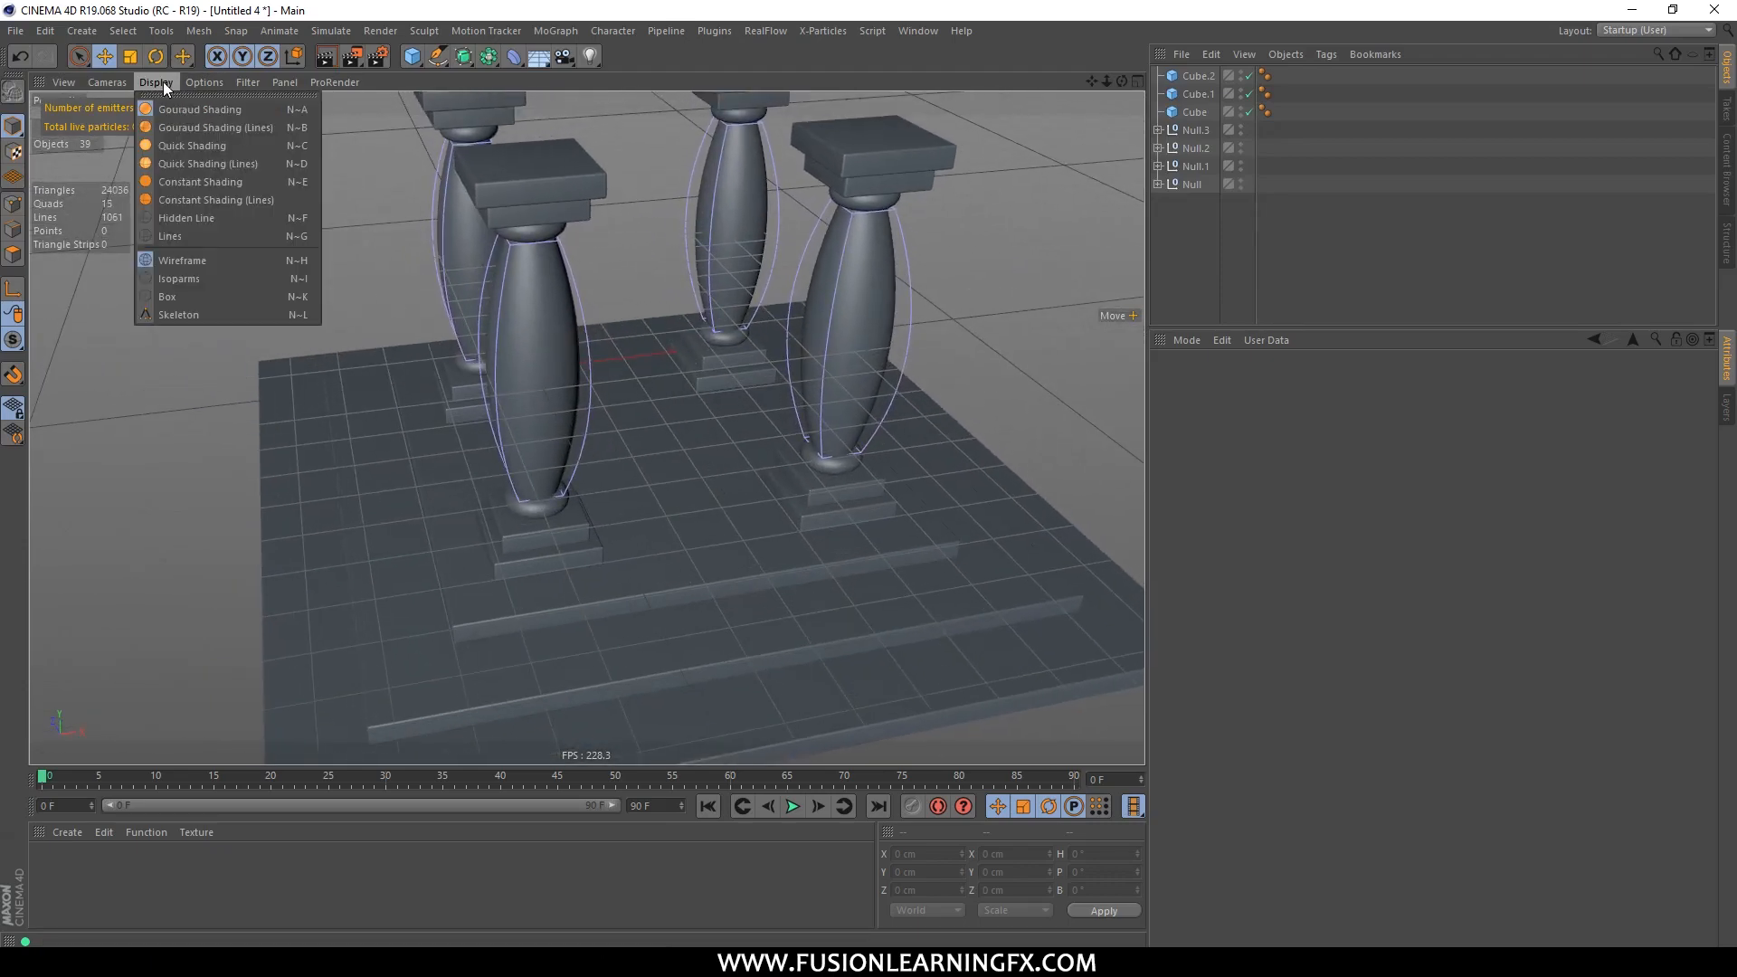
{"action": "left_click", "coordinate": [215, 128]}
{"action": "mouse_move", "coordinate": [809, 371]}
{"action": "left_mouse_down", "text": "alt"}
{"action": "mouse_move", "coordinate": [930, 420]}
{"action": "mouse_move", "coordinate": [903, 487]}
{"action": "mouse_move", "coordinate": [867, 453]}
{"action": "mouse_move", "coordinate": [964, 512]}
{"action": "mouse_move", "coordinate": [789, 536]}
{"action": "mouse_move", "coordinate": [582, 426]}
{"action": "mouse_move", "coordinate": [659, 477]}
{"action": "mouse_move", "coordinate": [905, 465]}
{"action": "mouse_move", "coordinate": [884, 414]}
{"action": "mouse_move", "coordinate": [641, 387]}
{"action": "left_mouse_up", "text": "alt"}
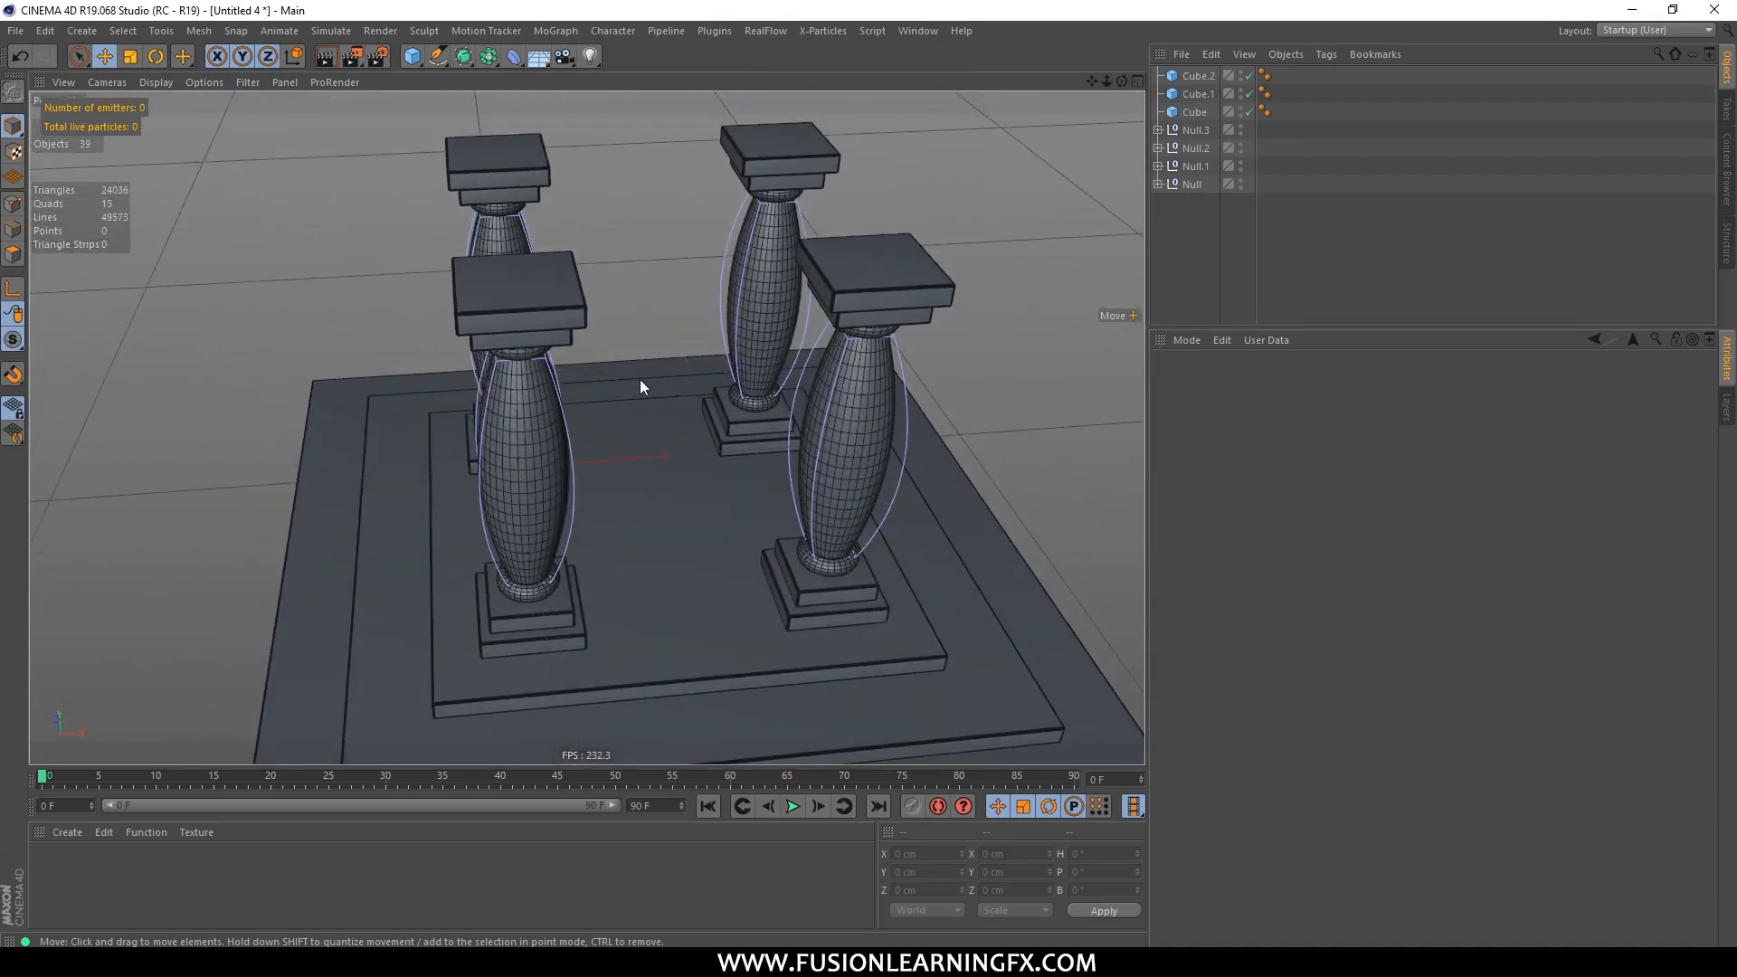
{"action": "left_click_drag", "start_coordinate": [843, 311], "coordinate": [774, 389], "text": "alt"}
{"action": "left_click_drag", "start_coordinate": [724, 357], "coordinate": [604, 257], "text": "alt"}
{"action": "left_click_drag", "start_coordinate": [801, 272], "coordinate": [691, 241], "text": "alt"}
Step: Add a Pyramid primitive for the roof and show it in the top view
{"action": "left_click", "coordinate": [413, 57]}
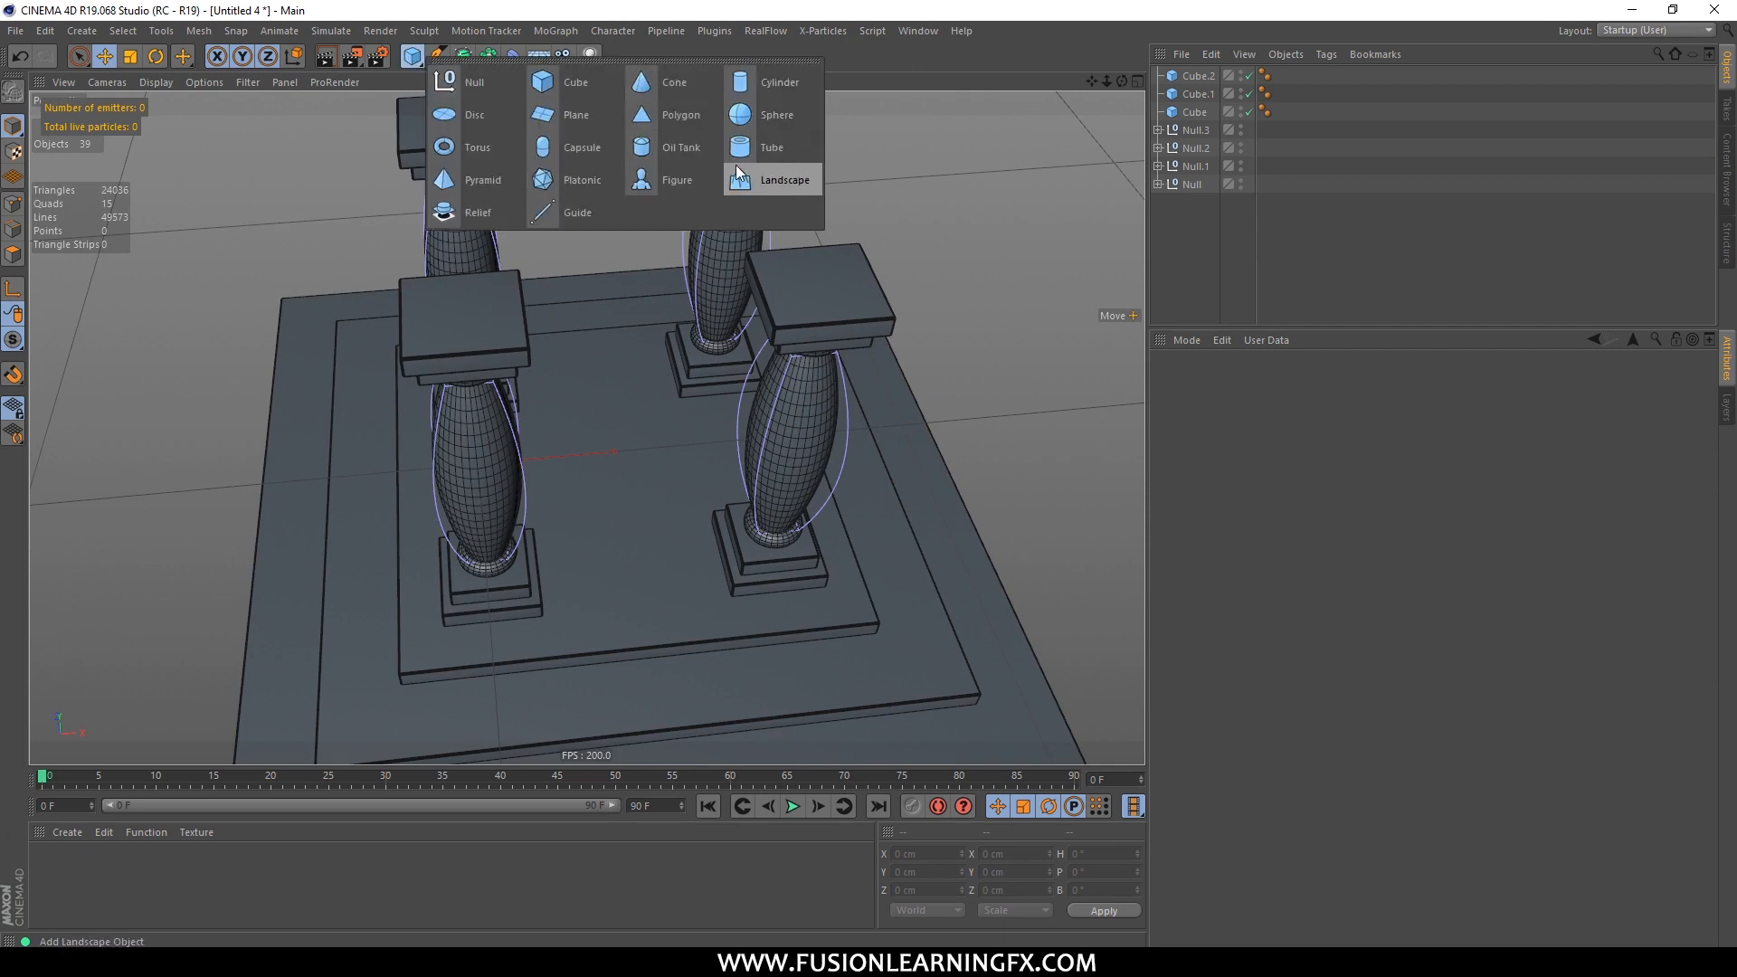
{"action": "left_click", "coordinate": [486, 186]}
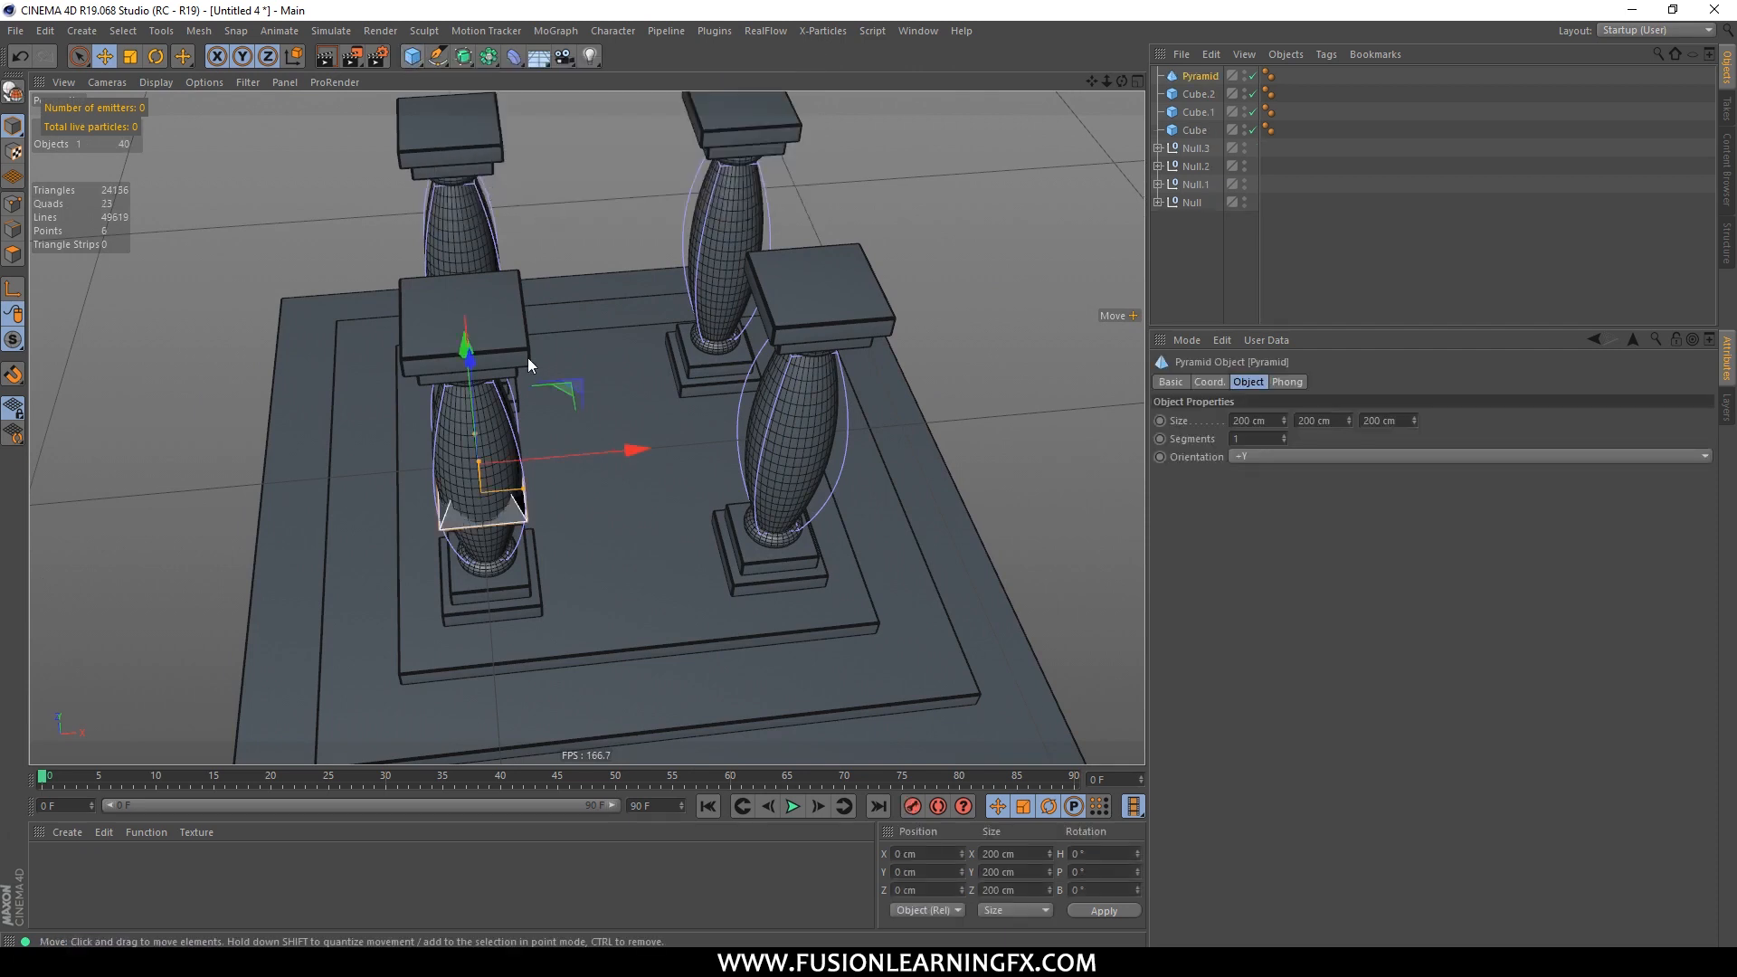
{"action": "middle_click", "coordinate": [534, 354]}
{"action": "middle_click", "coordinate": [822, 315]}
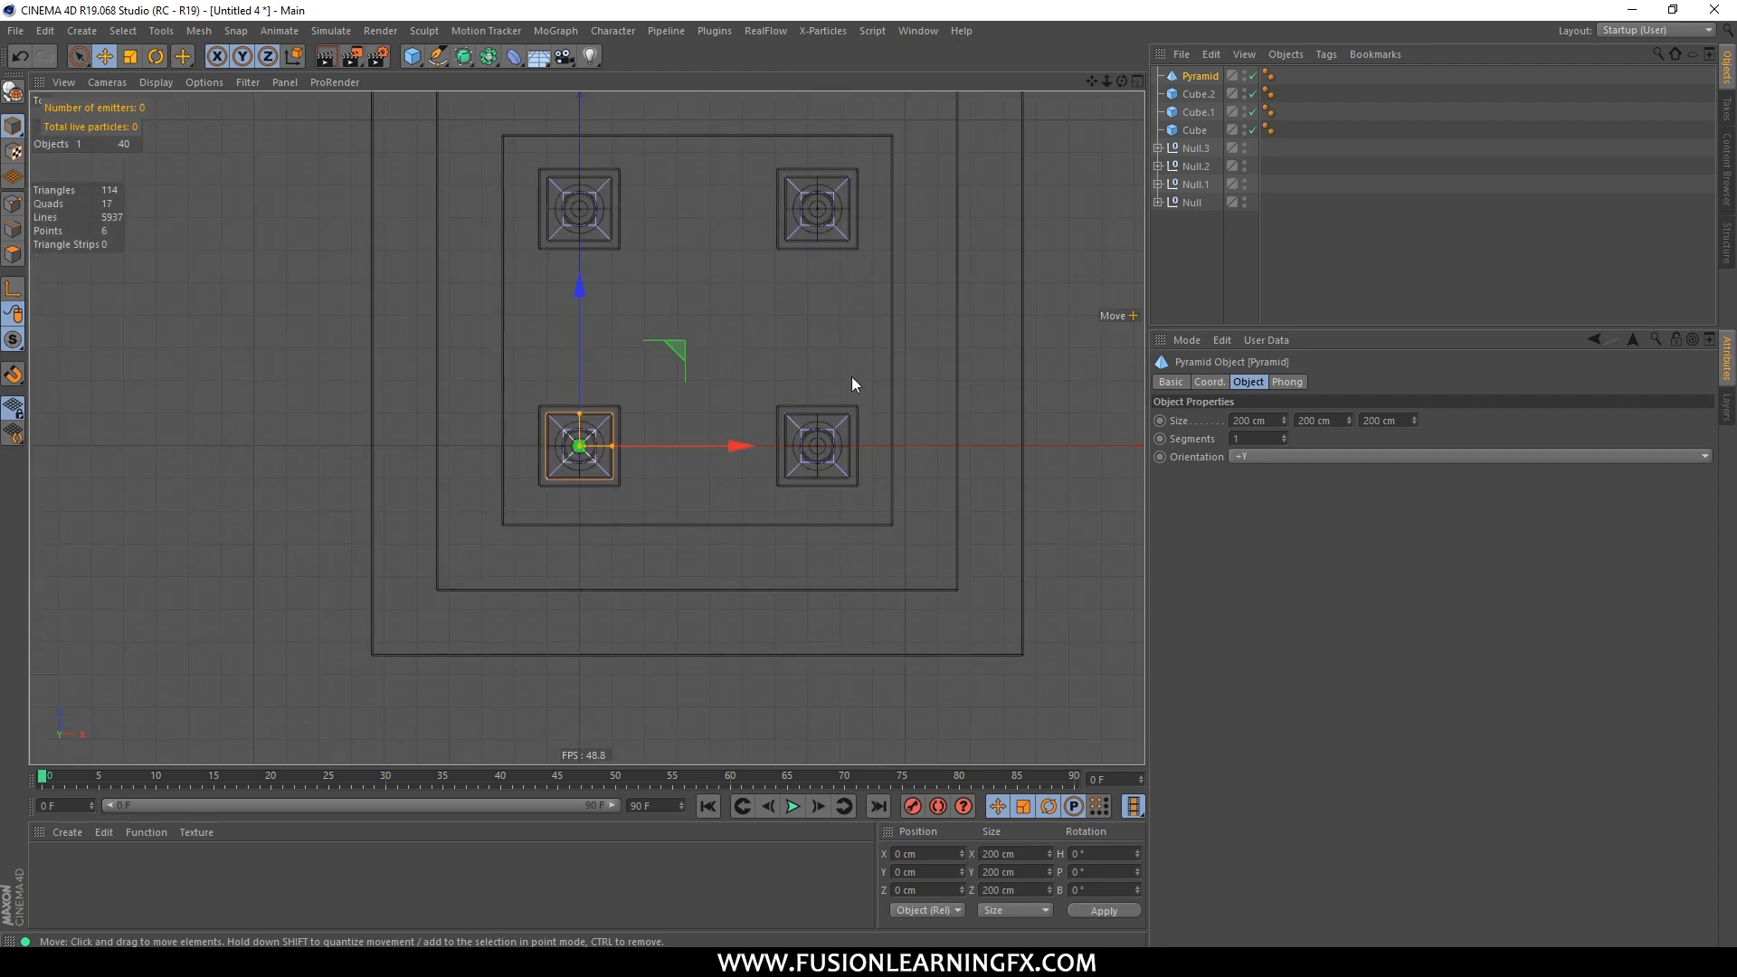
Step: Set the pyramid's X and Z sizes to 500 cm
{"action": "left_click", "coordinate": [1271, 420]}
{"action": "type", "text": "500"}
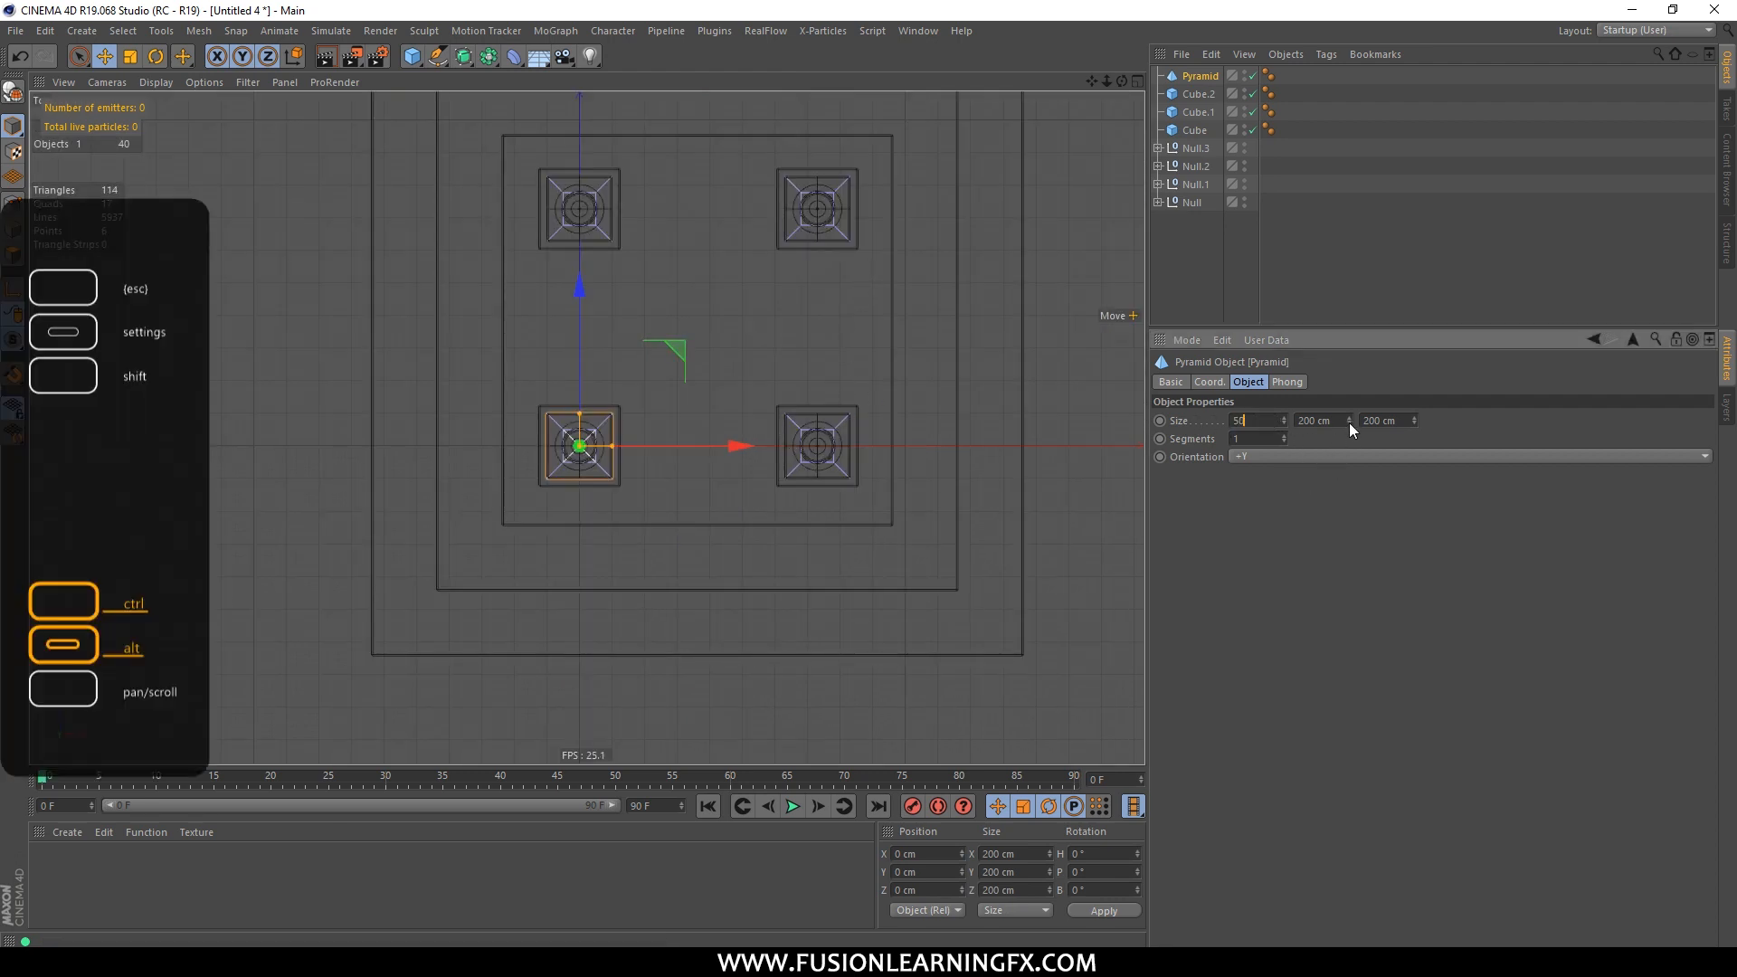
{"action": "double_click", "coordinate": [1378, 421]}
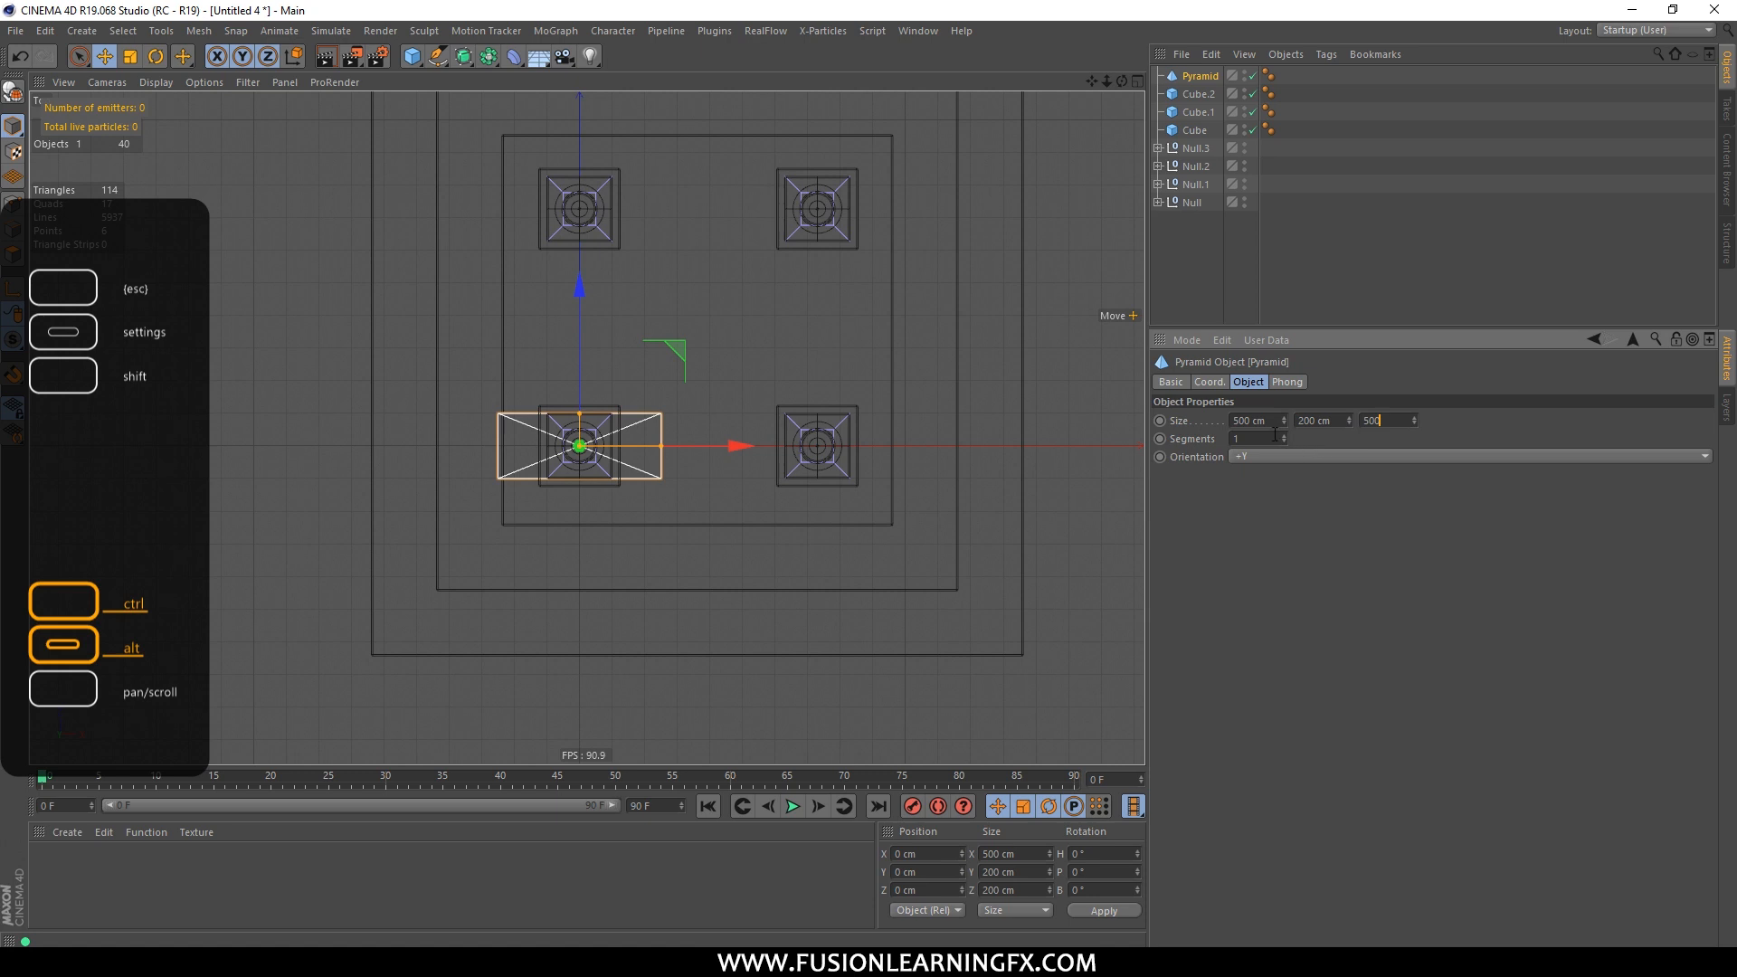
{"action": "key", "text": "Return"}
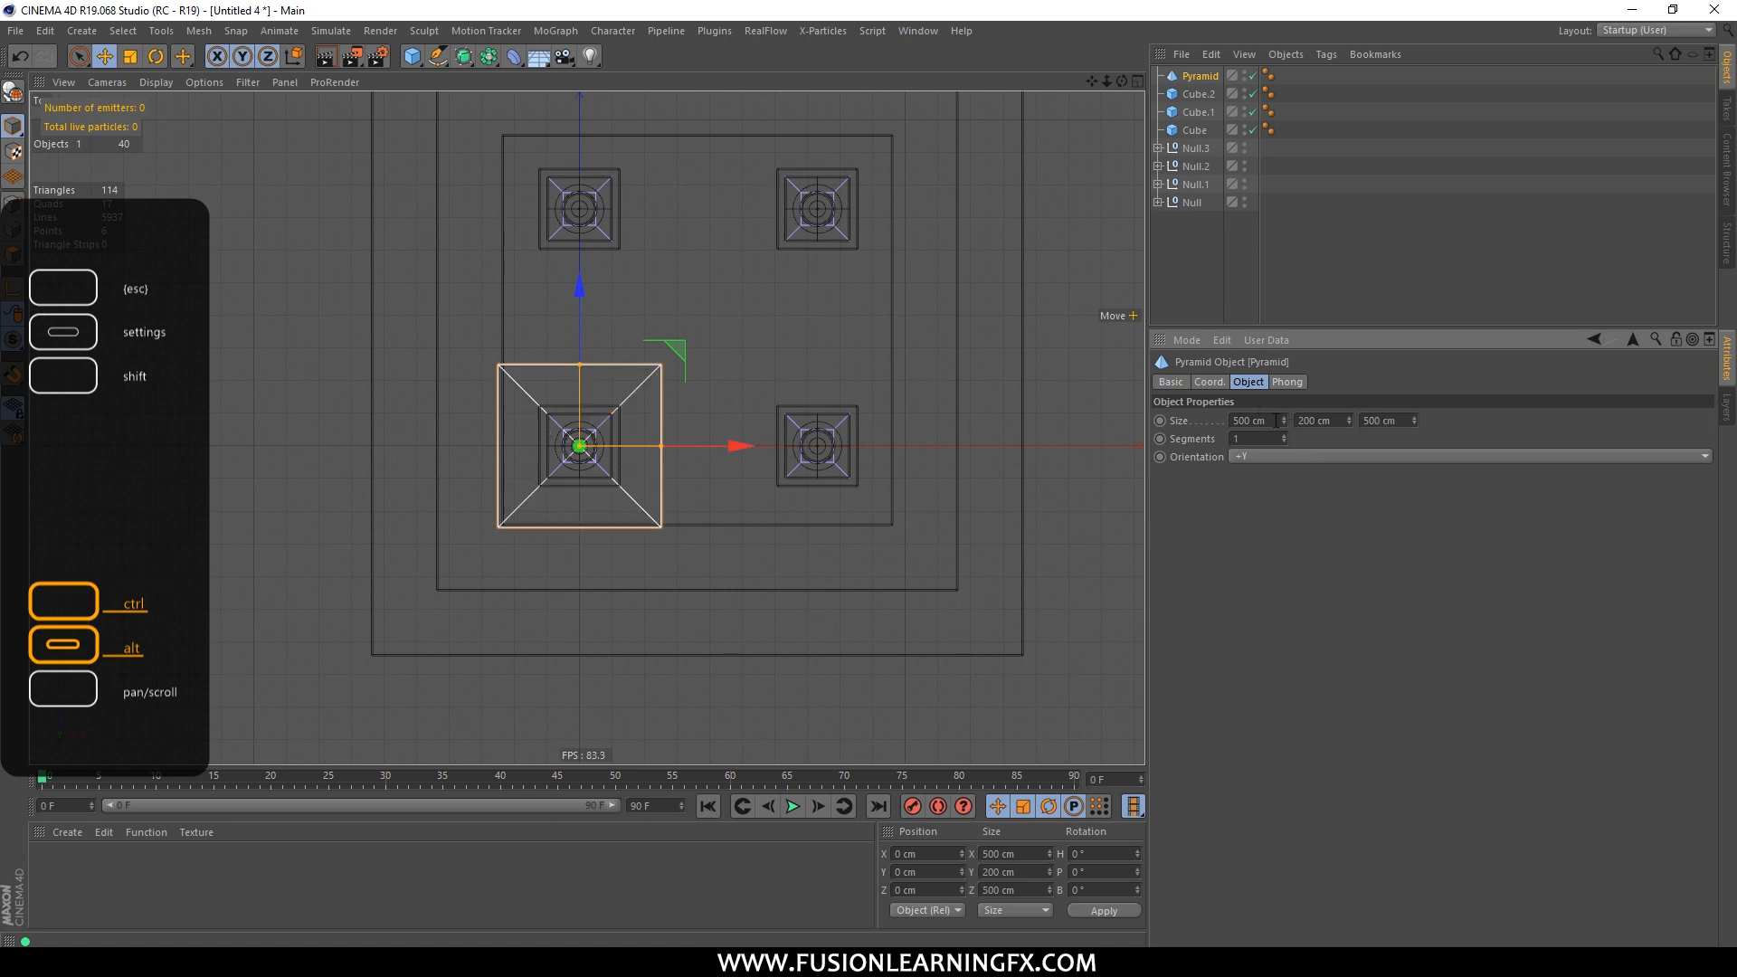
Step: Set the pyramid's X and Z sizes to 1000 cm
{"action": "double_click", "coordinate": [1273, 419]}
{"action": "type", "text": "1000"}
{"action": "double_click", "coordinate": [1373, 422]}
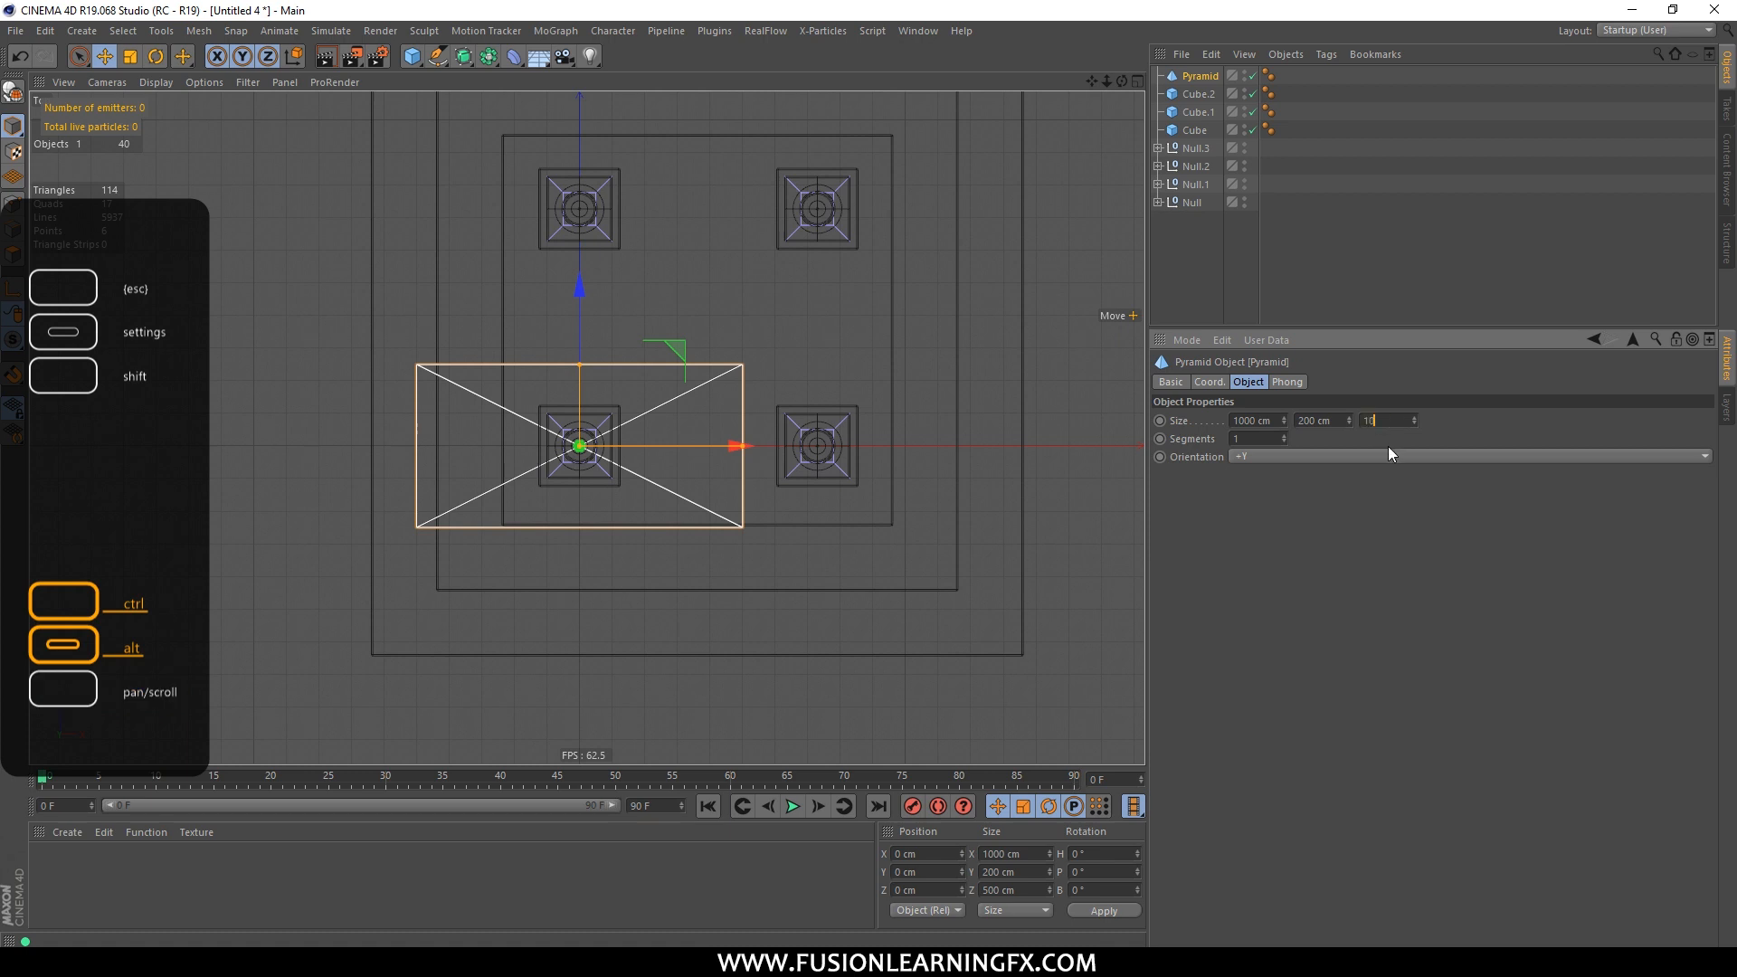
{"action": "key", "text": "Return"}
{"action": "double_click", "coordinate": [1370, 419]}
{"action": "type", "text": "1000"}
{"action": "key", "text": "Return"}
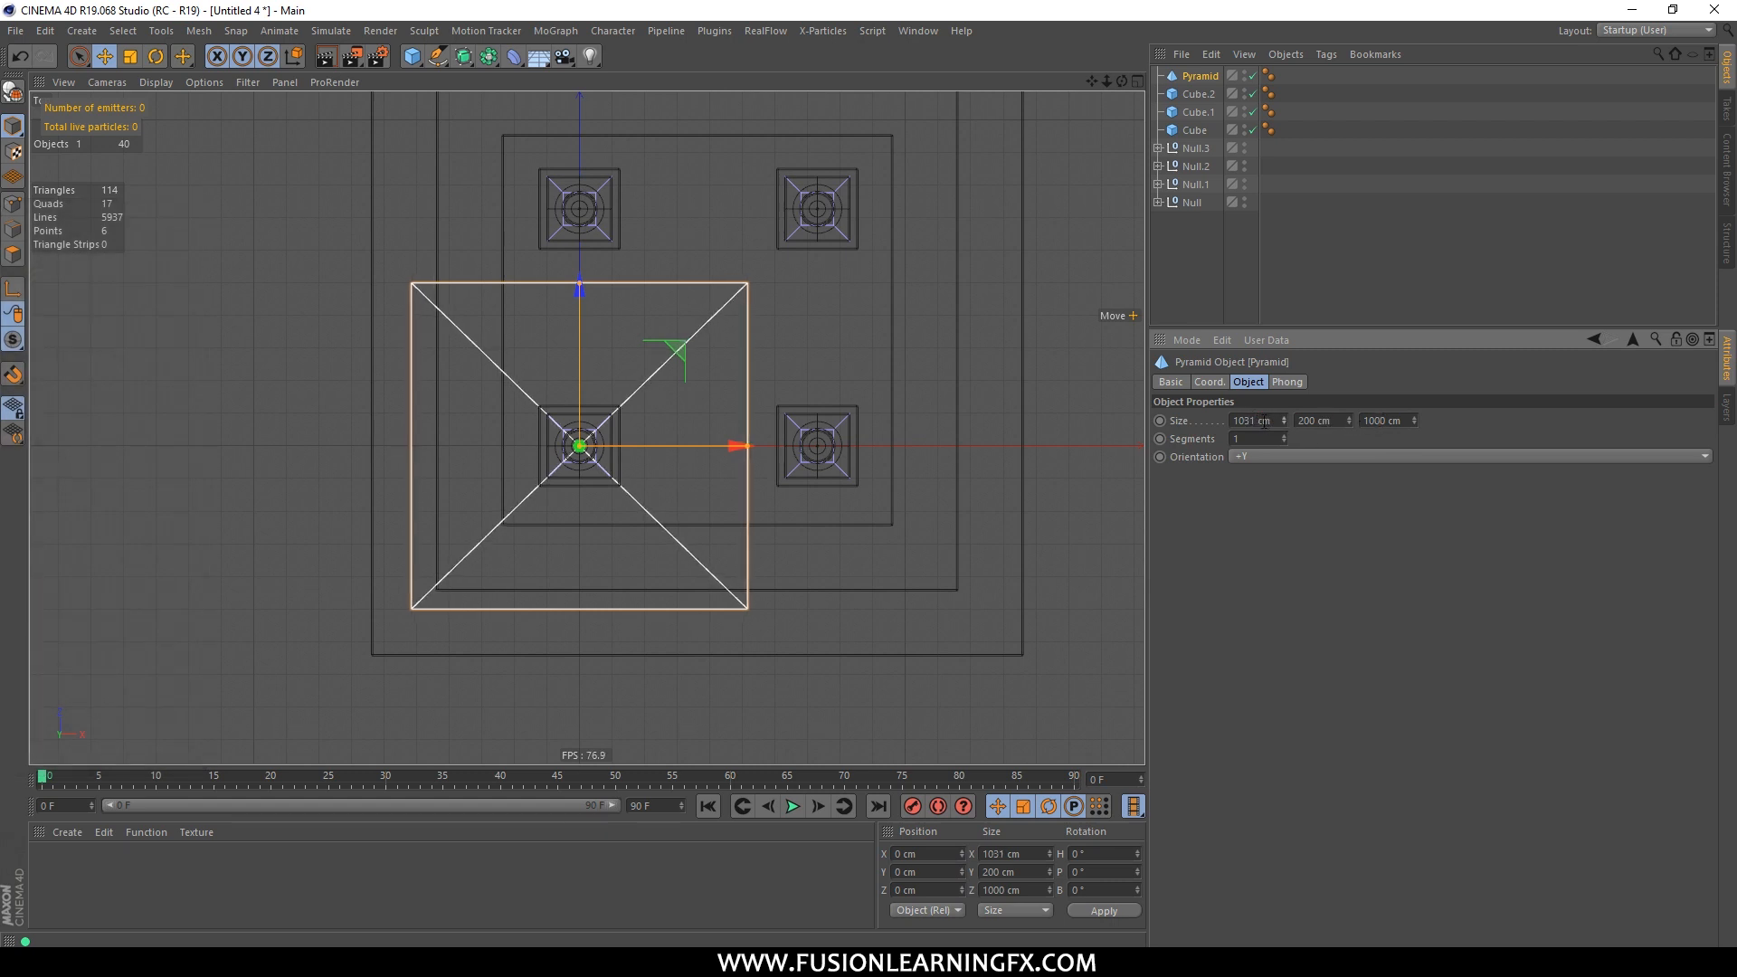
{"action": "key", "text": "Tab"}
{"action": "key", "text": "Tab"}
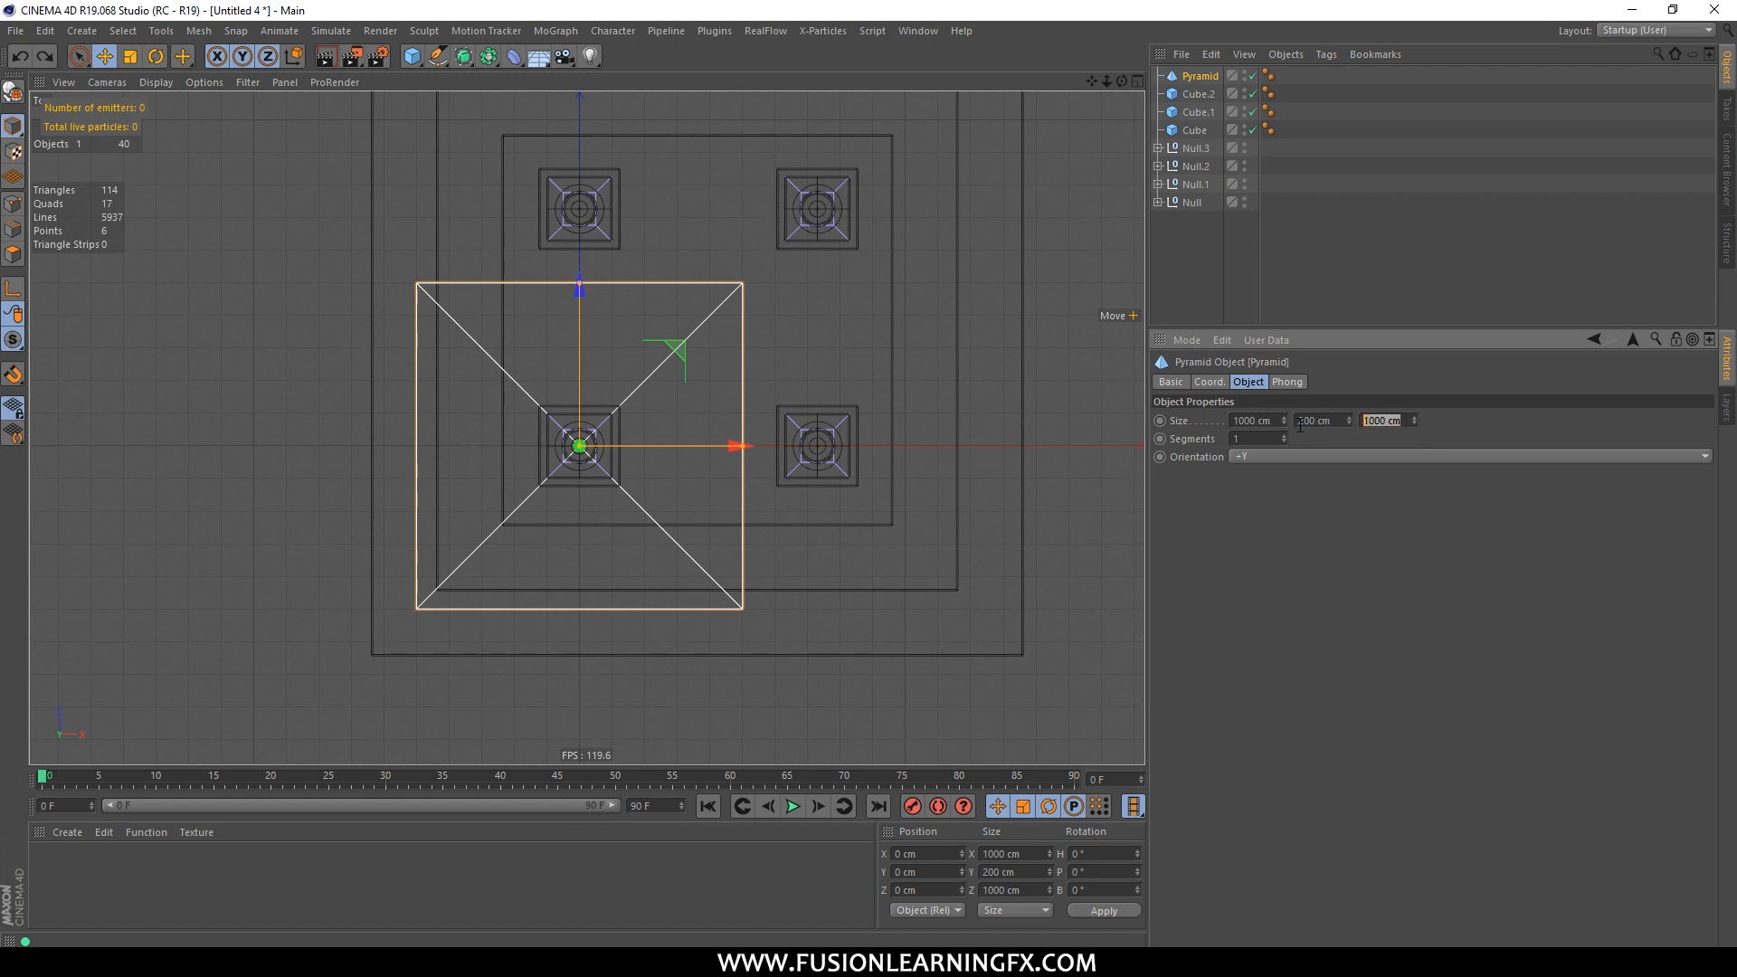
Step: Centre the pyramid over the four columns at about X 355 cm and Z 352 cm, and raise it above the capitals in the front view
{"action": "left_click_drag", "start_coordinate": [659, 446], "coordinate": [721, 309]}
{"action": "middle_click", "coordinate": [722, 308]}
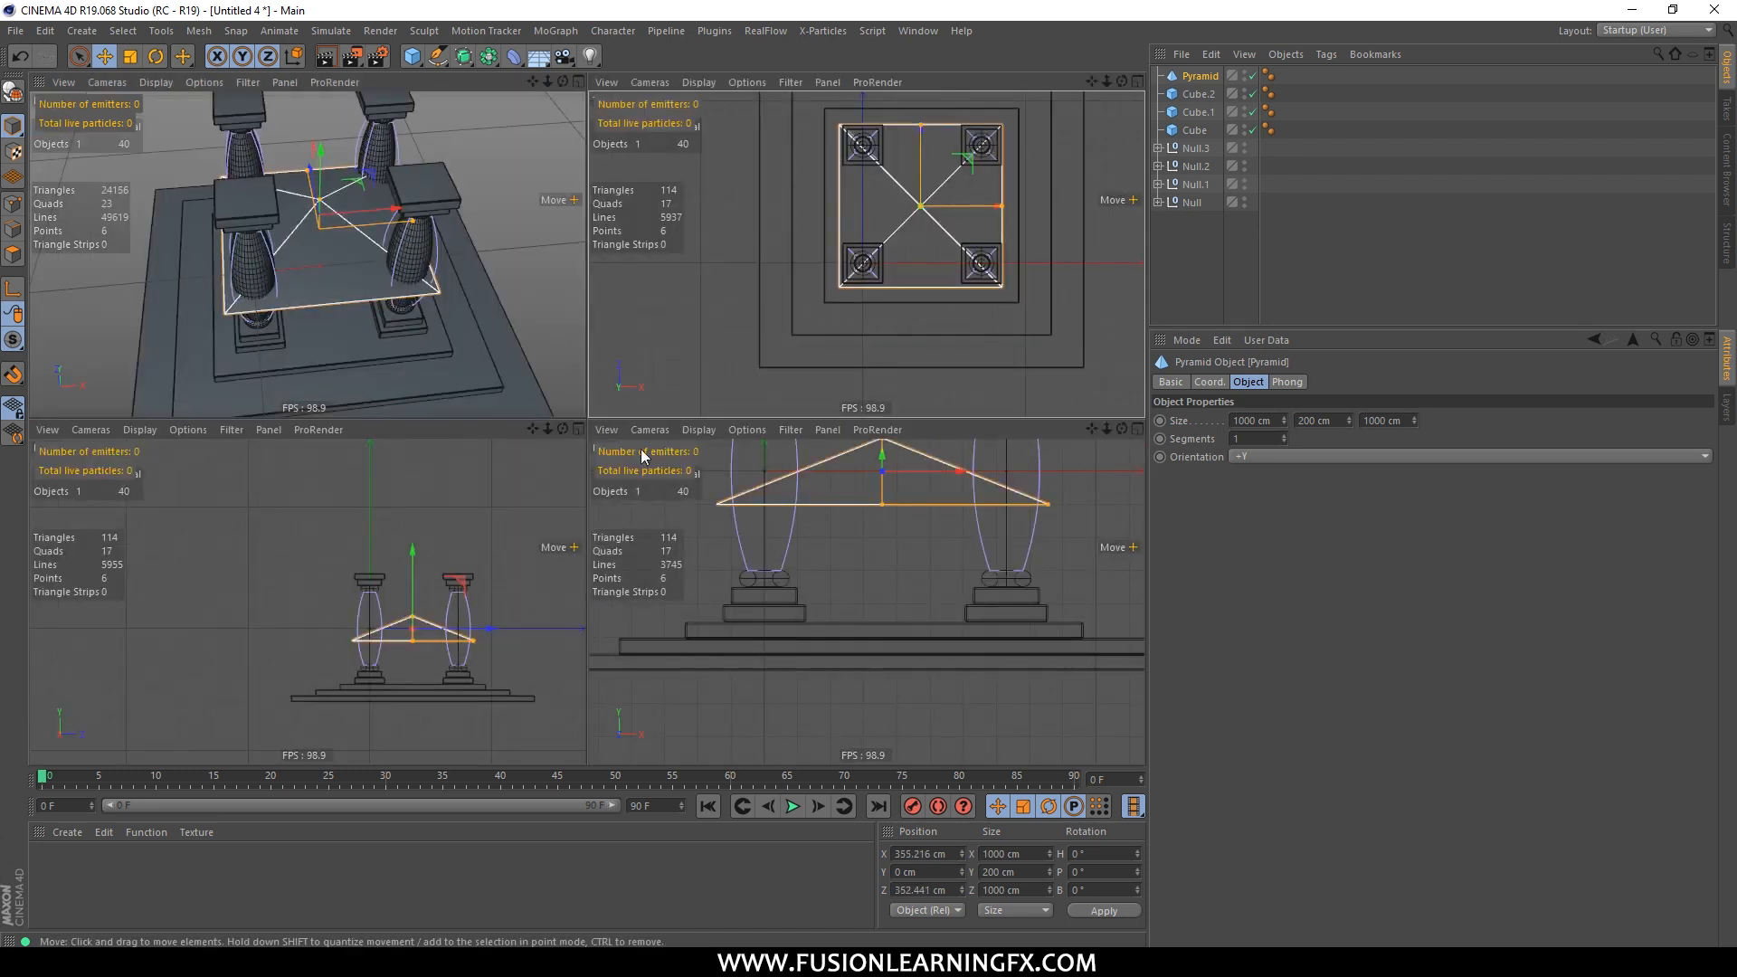
{"action": "middle_click", "coordinate": [611, 424]}
{"action": "middle_click_drag", "start_coordinate": [799, 404], "coordinate": [806, 729], "text": "alt"}
{"action": "middle_click_drag", "start_coordinate": [720, 505], "coordinate": [773, 556], "text": "alt"}
{"action": "left_click_drag", "start_coordinate": [669, 424], "coordinate": [675, 69]}
Step: Set the pyramid's height to 500 cm and rest its base on the capitals, at about X 363 cm and Y 704 cm
{"action": "left_click_drag", "start_coordinate": [1335, 416], "coordinate": [1128, 422]}
{"action": "type", "text": "500"}
{"action": "key", "text": "Return"}
{"action": "middle_click_drag", "start_coordinate": [684, 467], "coordinate": [708, 568], "text": "alt"}
{"action": "left_click_drag", "start_coordinate": [687, 248], "coordinate": [748, 194]}
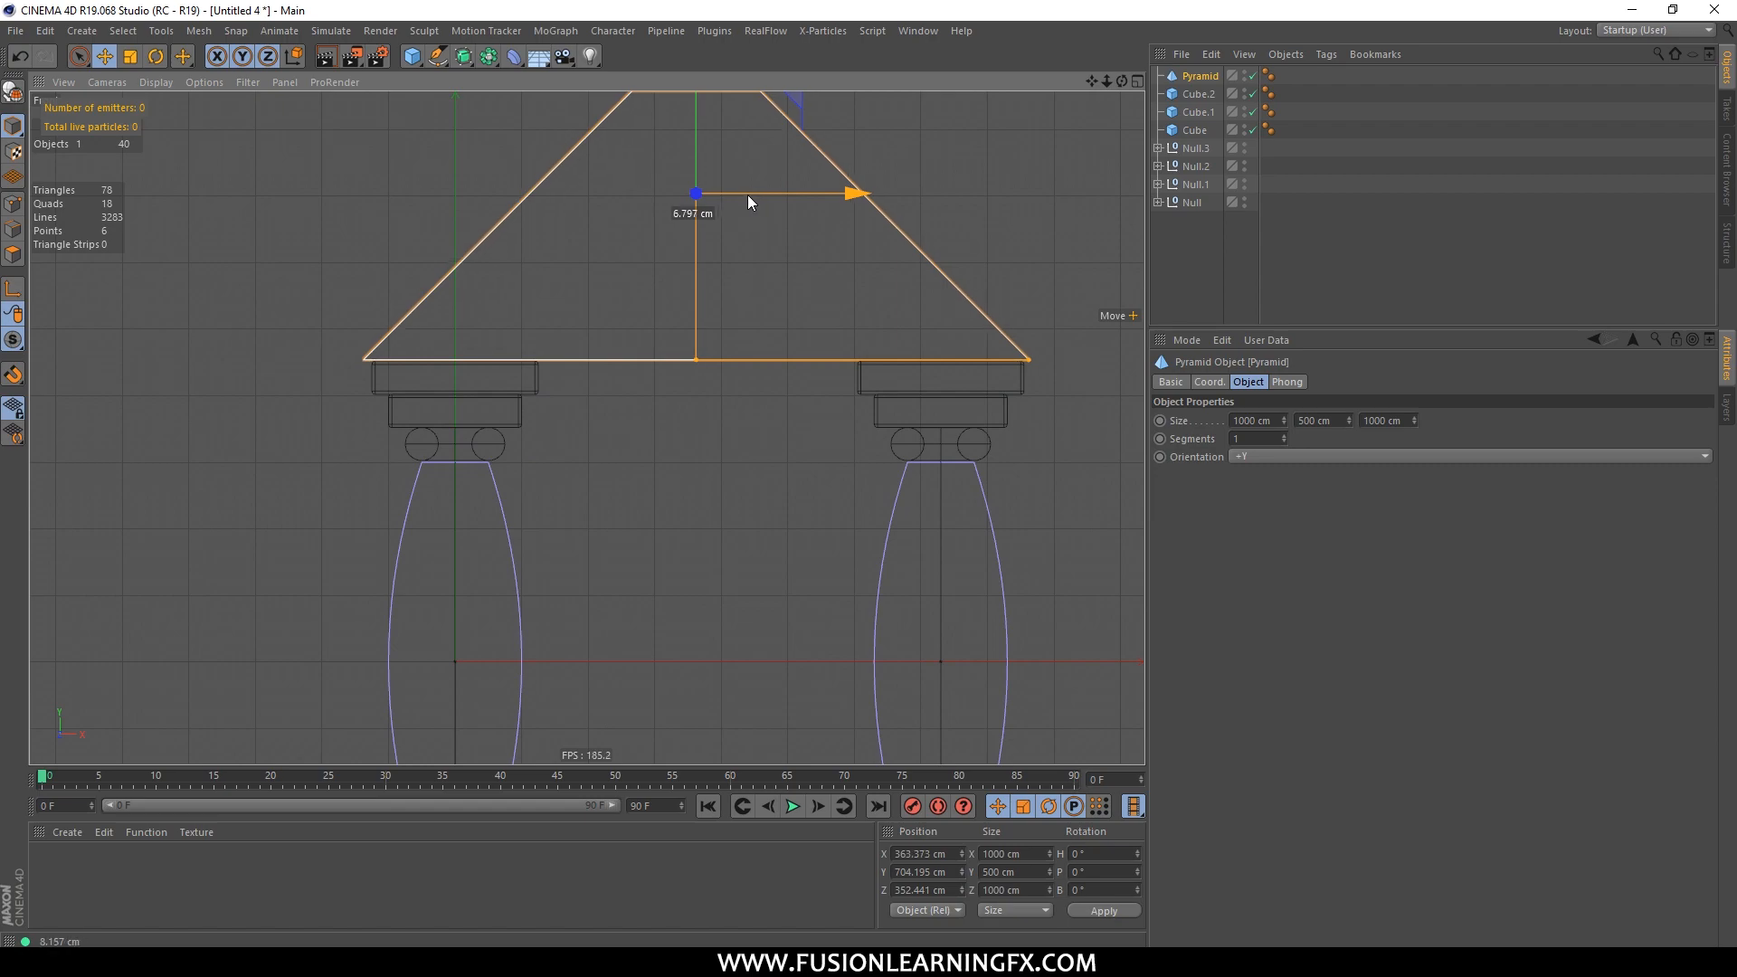
{"action": "middle_click", "coordinate": [737, 201]}
{"action": "middle_click", "coordinate": [525, 280]}
Step: Select all objects of the pavilion and group them under a single null
{"action": "left_click", "coordinate": [969, 301]}
{"action": "left_click_drag", "start_coordinate": [969, 301], "coordinate": [836, 358], "text": "alt"}
{"action": "left_click_drag", "start_coordinate": [854, 441], "coordinate": [873, 403], "text": "alt"}
{"action": "key", "text": "ctrl+a"}
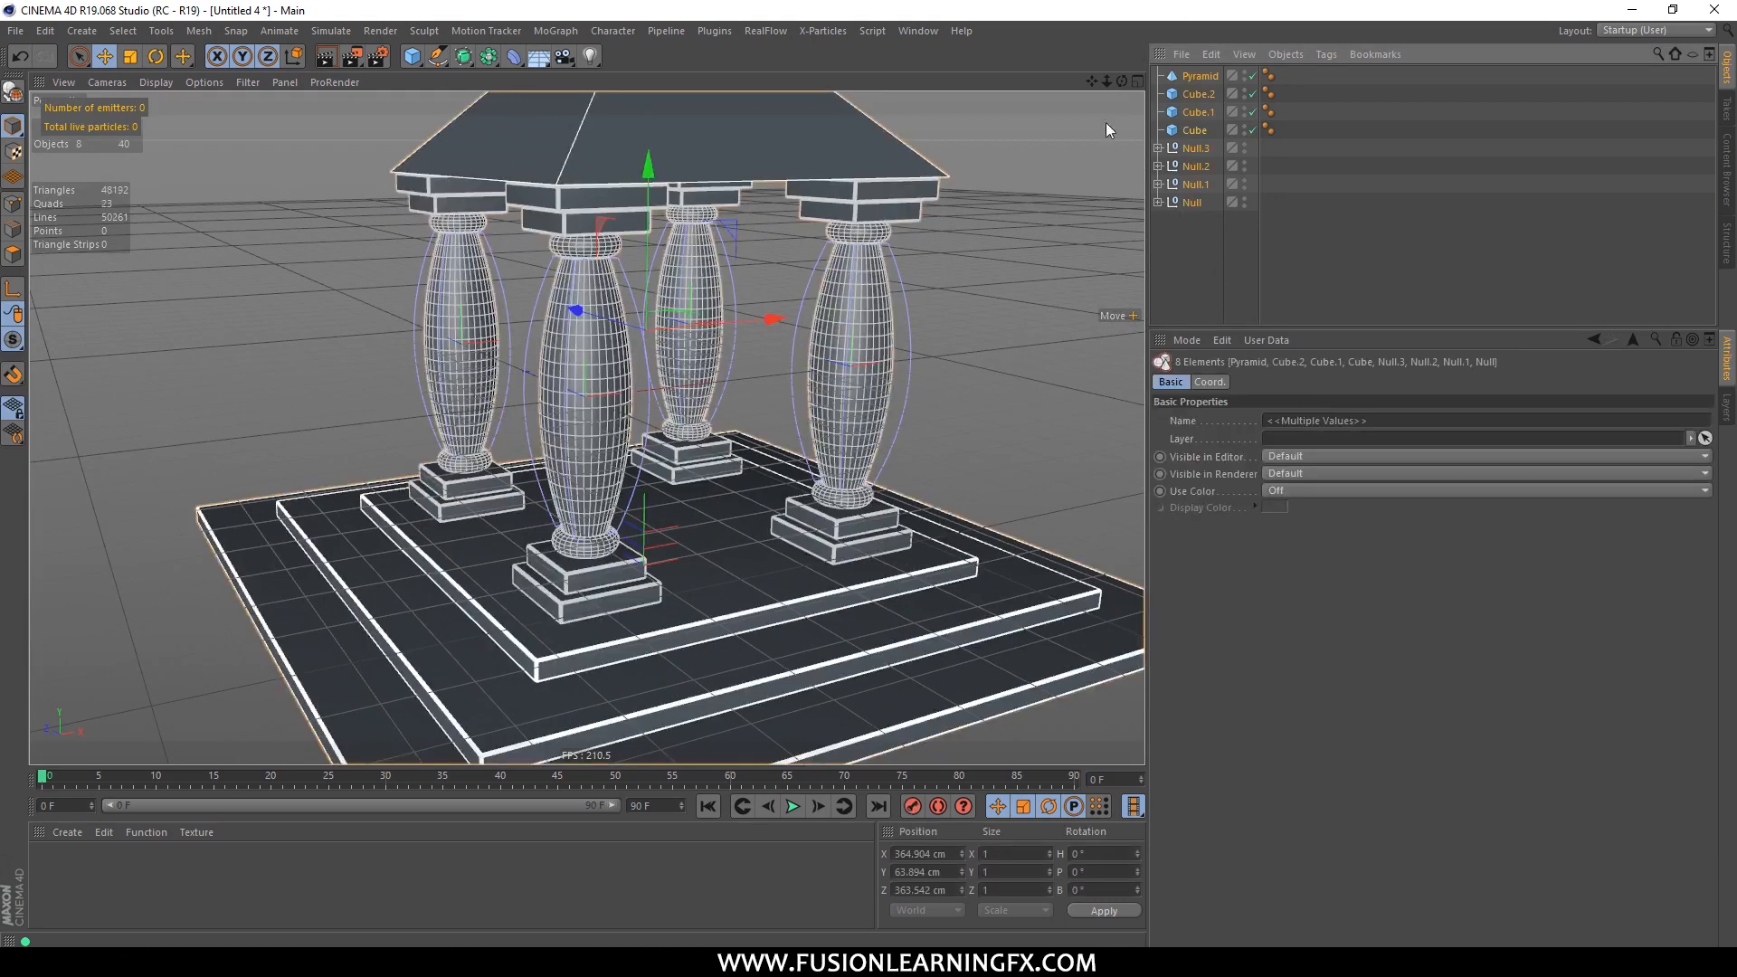
{"action": "left_click", "coordinate": [1280, 56]}
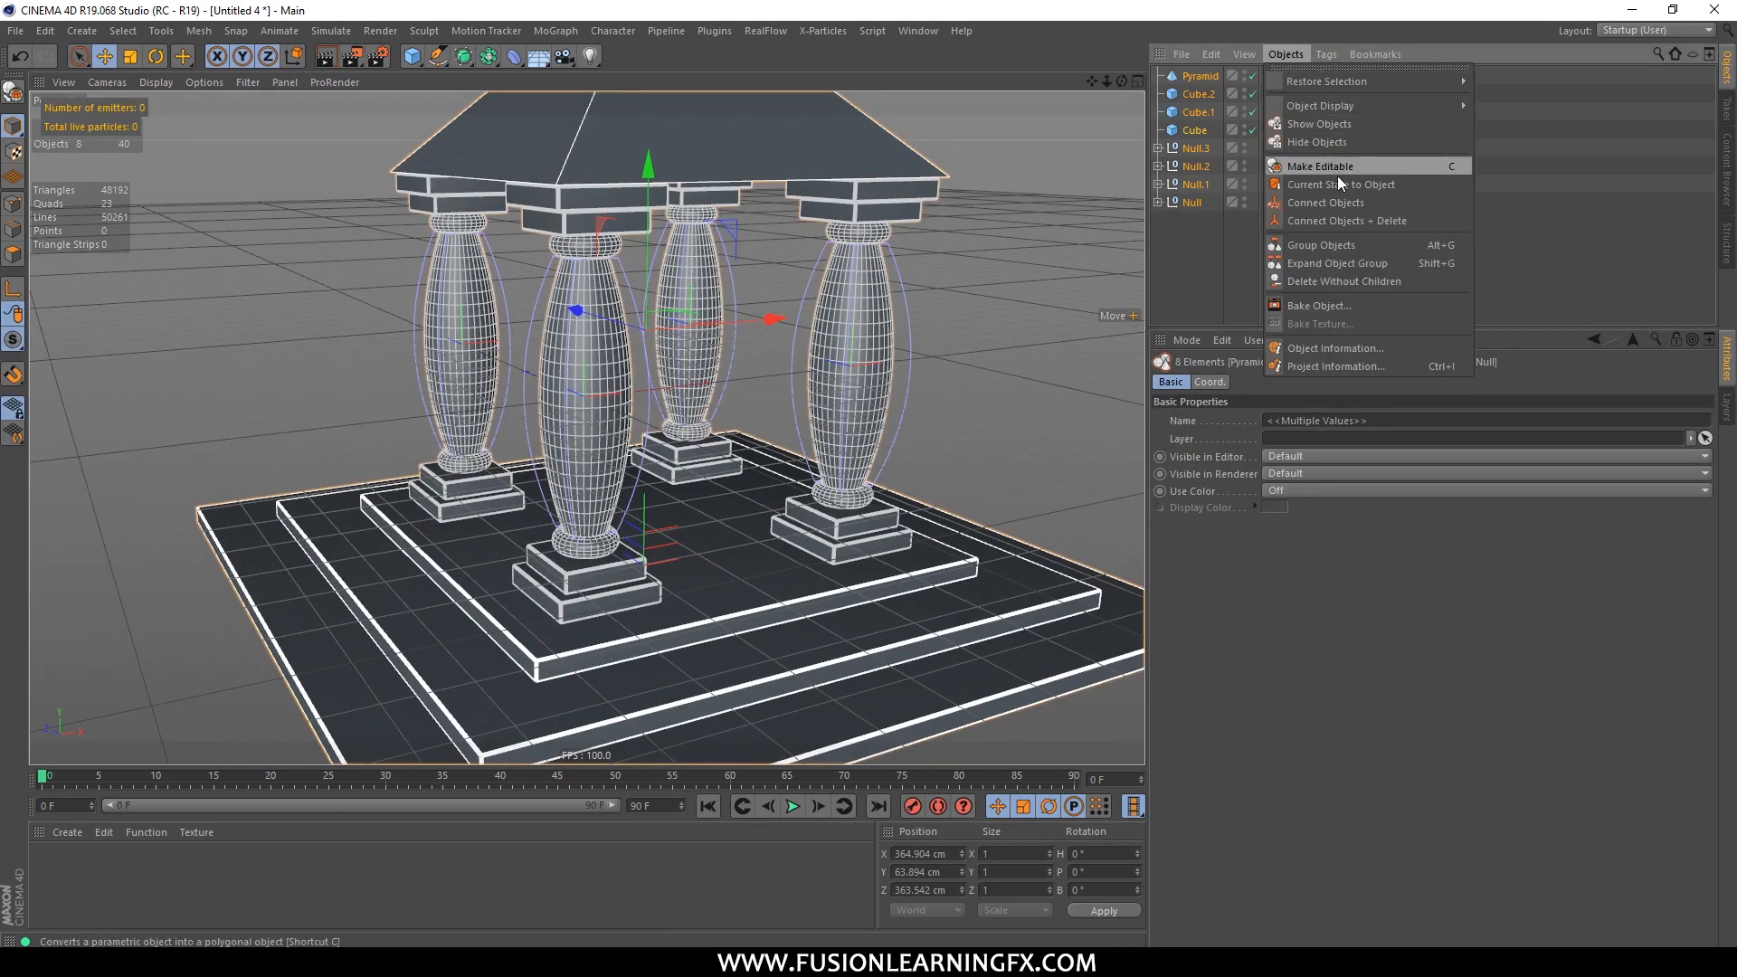
{"action": "left_click", "coordinate": [1320, 245]}
{"action": "left_click", "coordinate": [1228, 146]}
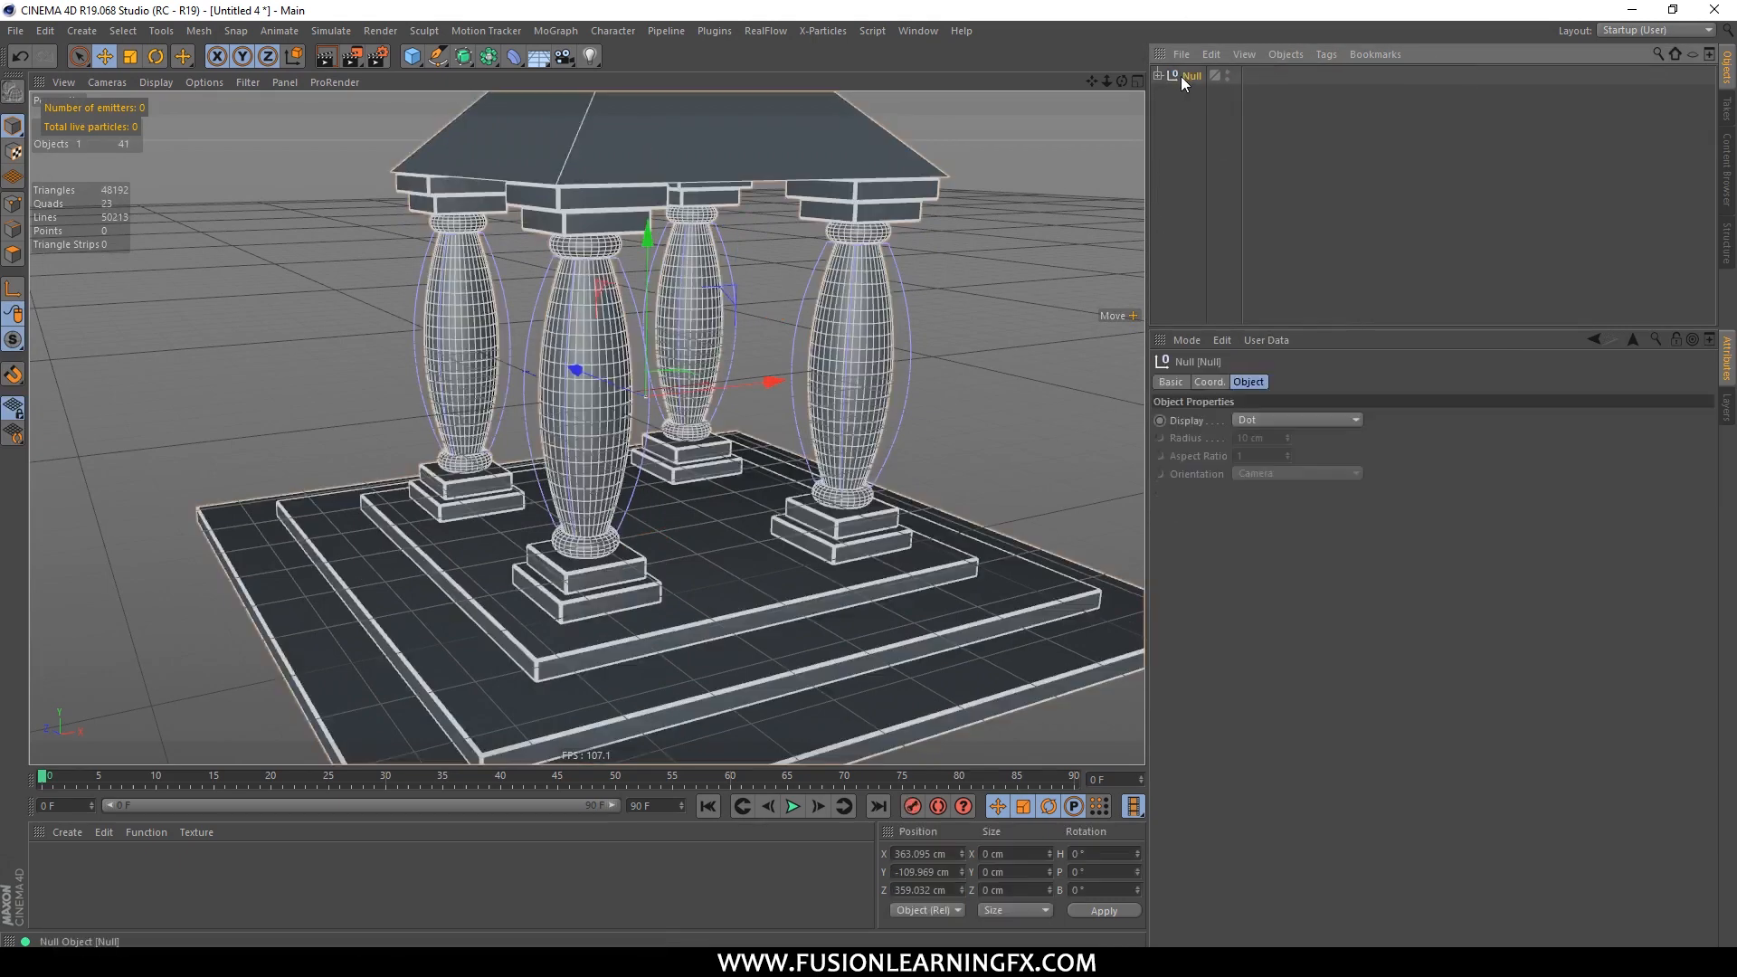
Step: Duplicate the grouped pavilion in the top view, placing the copy well clear beside the original
{"action": "left_click", "coordinate": [1182, 76]}
{"action": "key", "text": "F2"}
{"action": "scroll", "coordinate": [878, 416], "scroll_direction": "down", "scroll_amount": 1}
{"action": "scroll", "coordinate": [909, 443], "scroll_direction": "up", "scroll_amount": 1}
{"action": "left_click_drag", "start_coordinate": [943, 412], "coordinate": [161, 360], "text": "ctrl"}
Step: Examine both pavilions from several angles in the perspective view
{"action": "key", "text": "F5"}
{"action": "middle_click", "coordinate": [279, 357]}
{"action": "left_click_drag", "start_coordinate": [978, 344], "coordinate": [628, 290], "text": "alt"}
{"action": "left_click", "coordinate": [910, 270]}
{"action": "mouse_move", "coordinate": [733, 374]}
{"action": "left_mouse_down", "text": "alt"}
{"action": "mouse_move", "coordinate": [744, 356]}
{"action": "mouse_move", "coordinate": [717, 362]}
{"action": "mouse_move", "coordinate": [740, 364]}
{"action": "left_mouse_up", "text": "alt"}
{"action": "scroll", "coordinate": [756, 366], "scroll_direction": "up", "scroll_amount": 3}
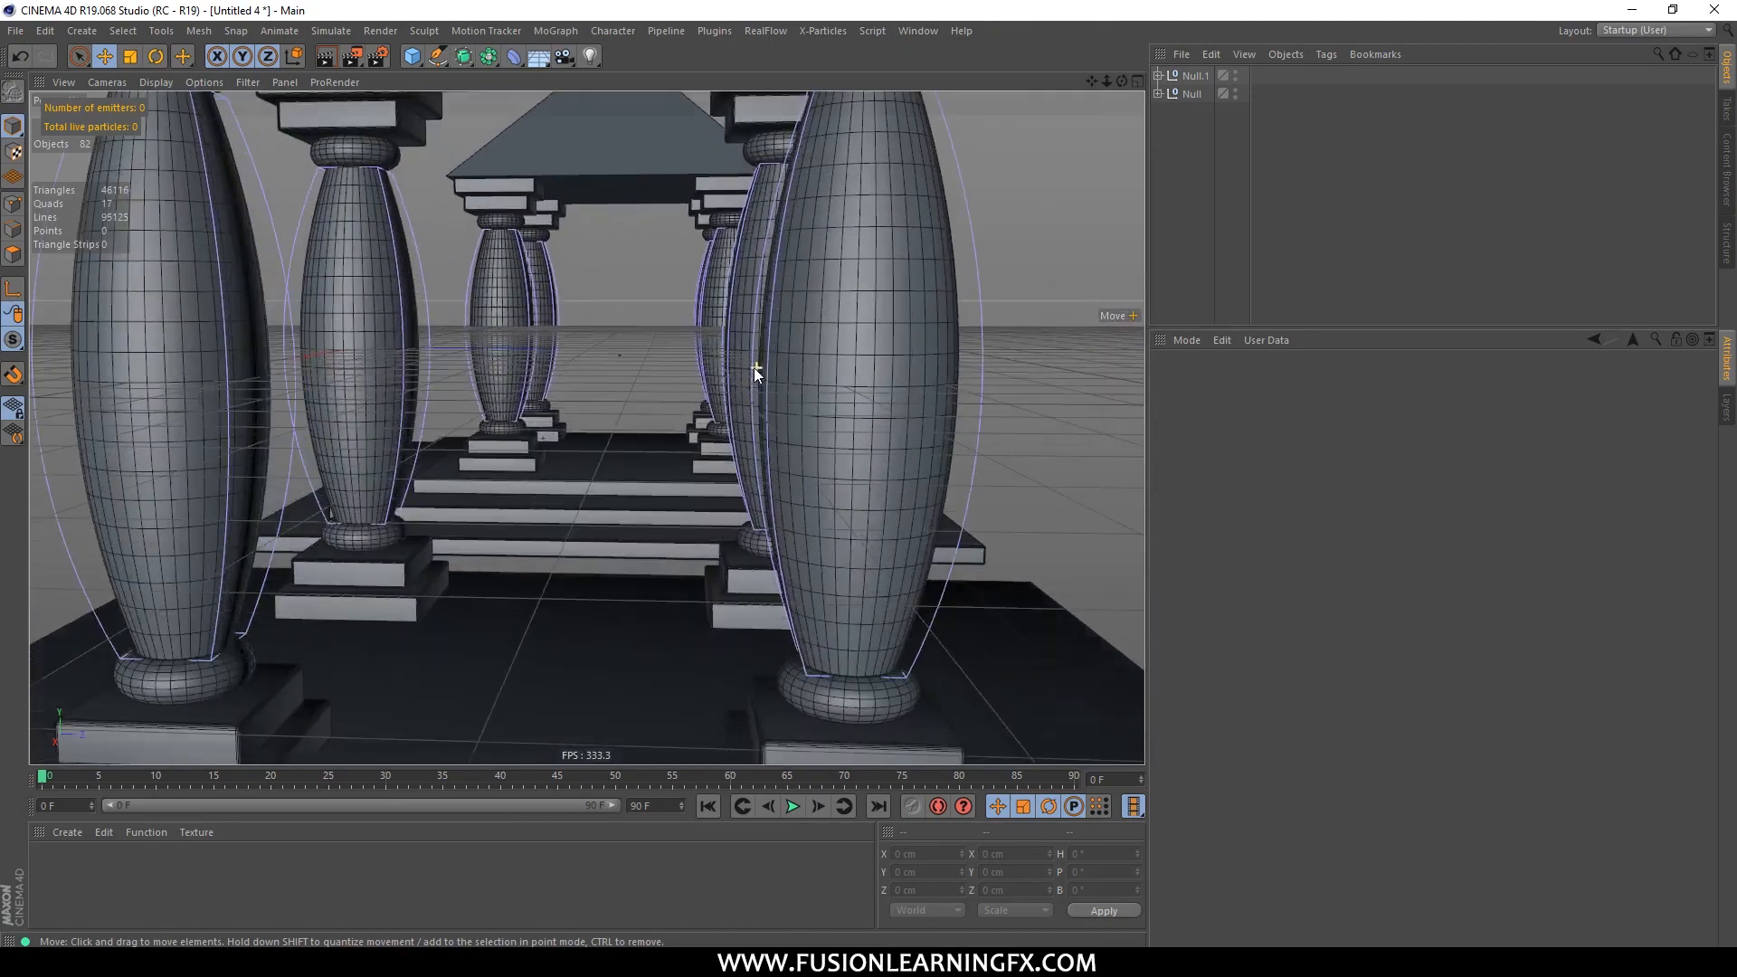
{"action": "middle_click_drag", "start_coordinate": [742, 389], "coordinate": [786, 382], "text": "alt"}
{"action": "left_click_drag", "start_coordinate": [766, 385], "coordinate": [726, 371], "text": "alt"}
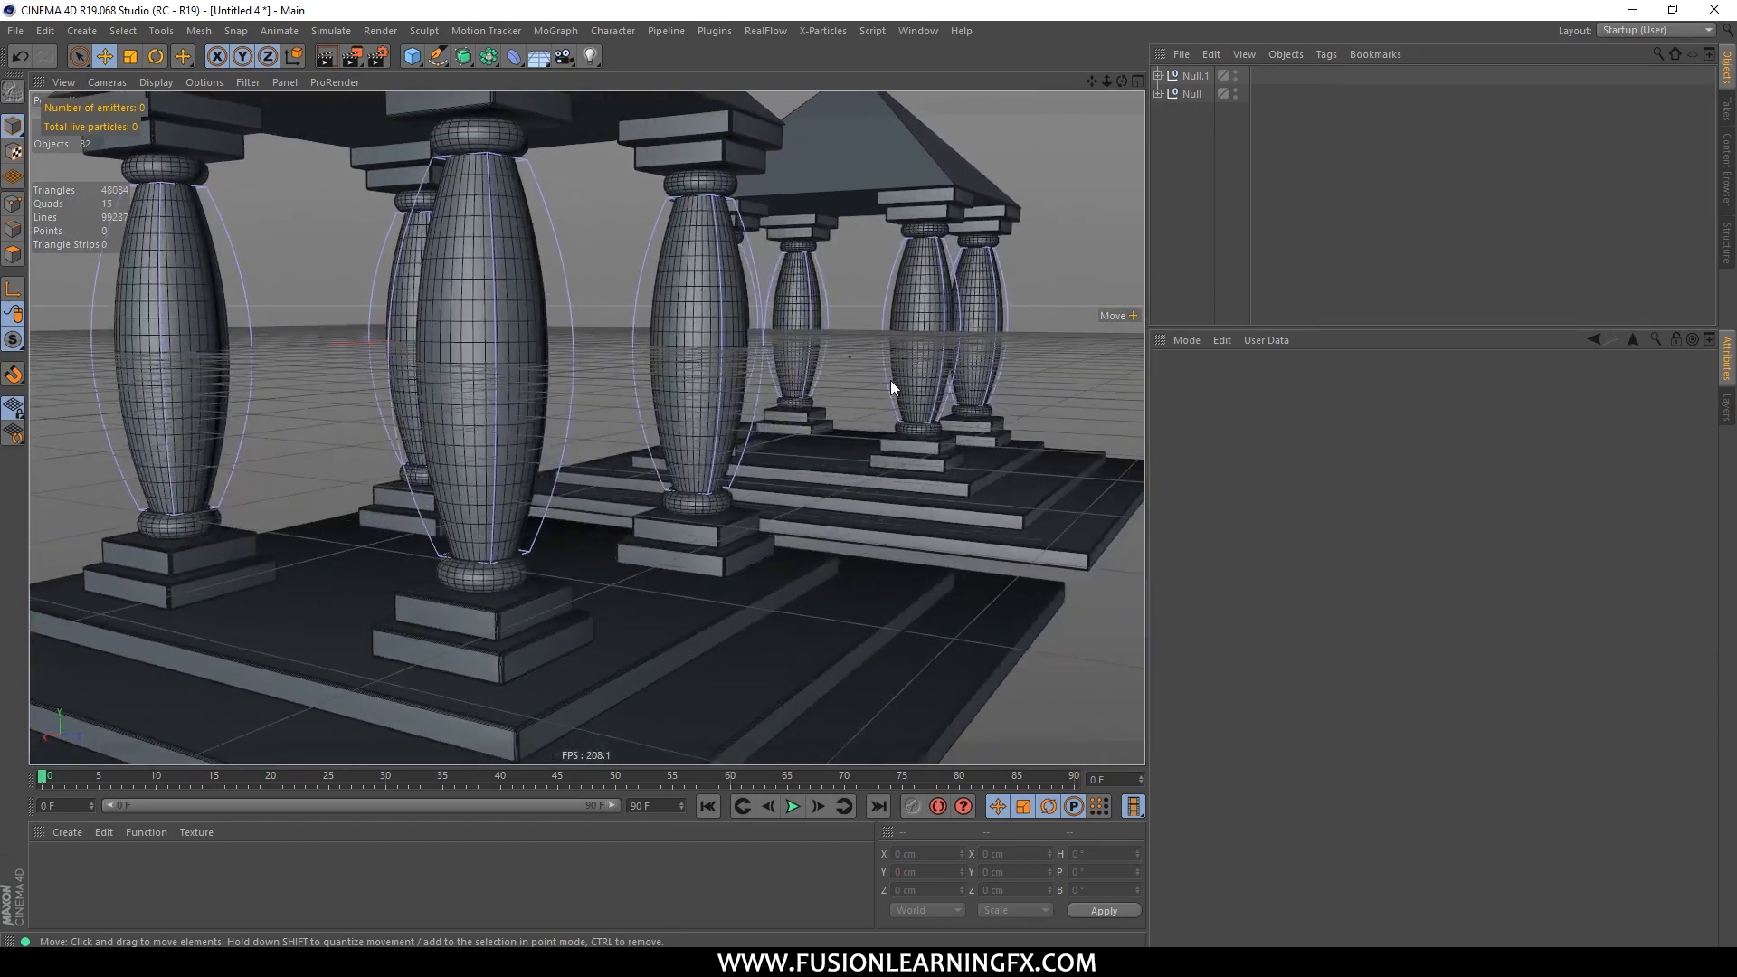